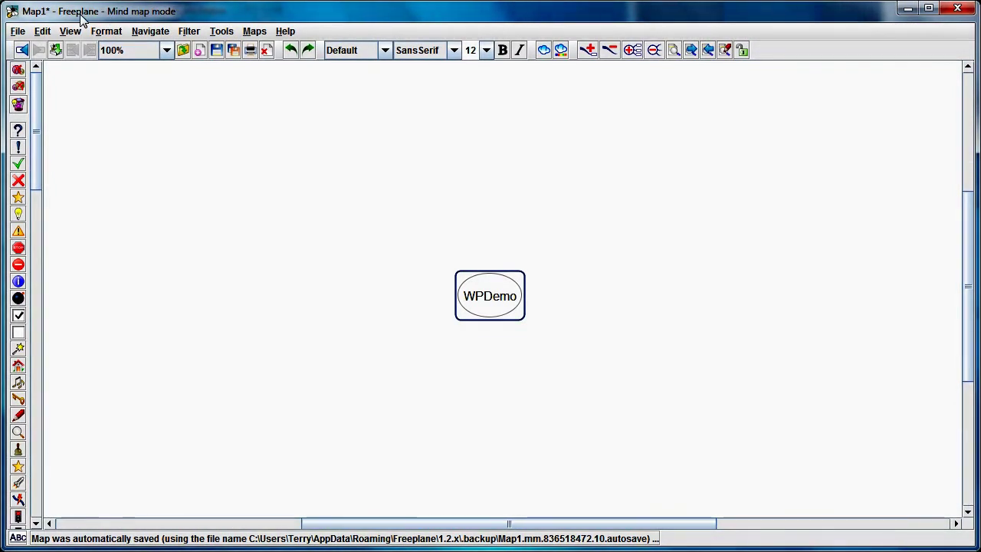
Switch to Firefox, search Google for "freeplane download" in a new tab, and view the SourceForge Freeplane project page.
key(ctrl+1)
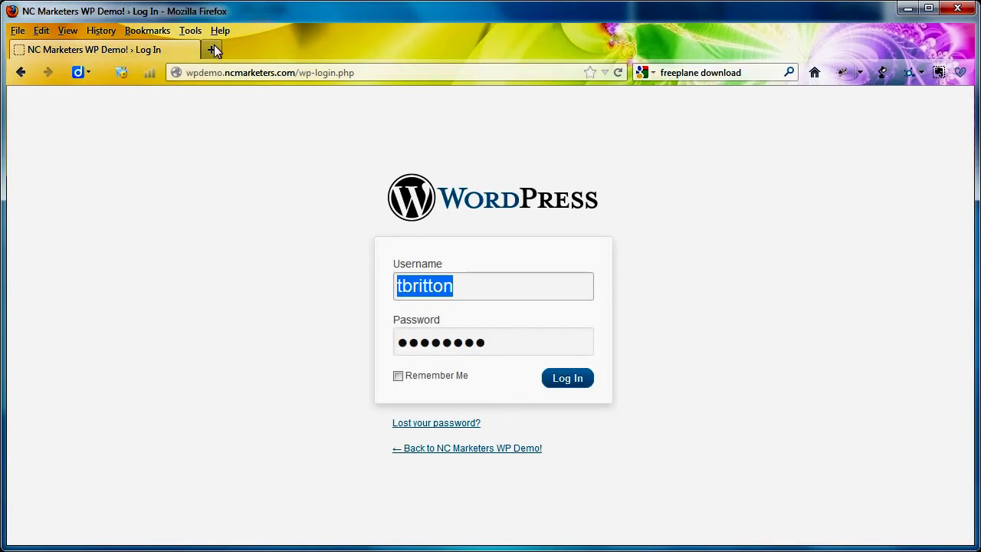
click(213, 49)
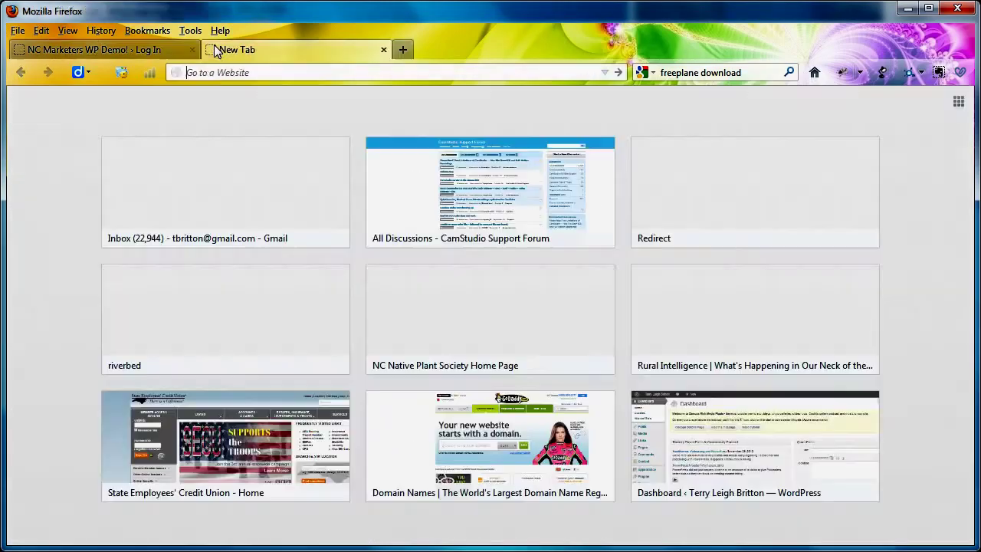
click(681, 71)
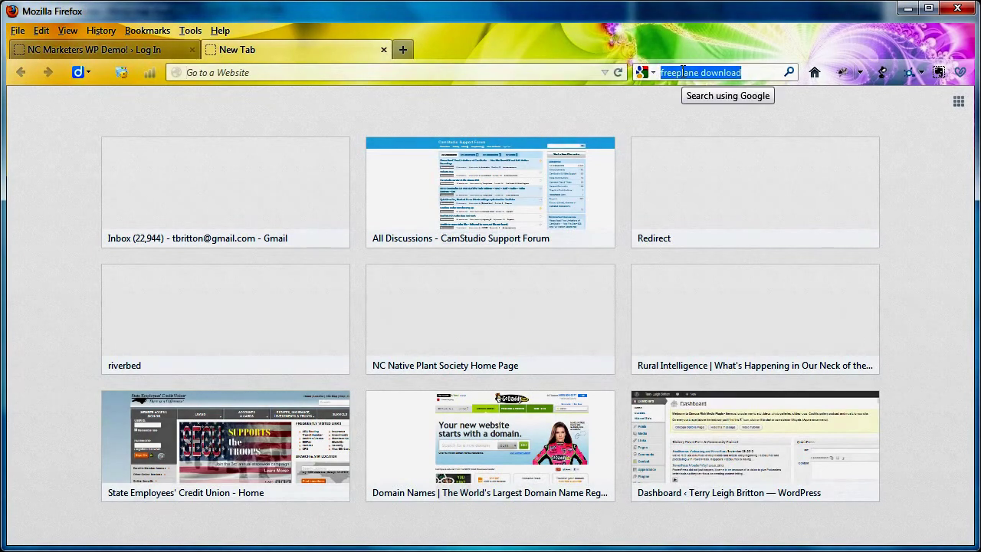
key(Return)
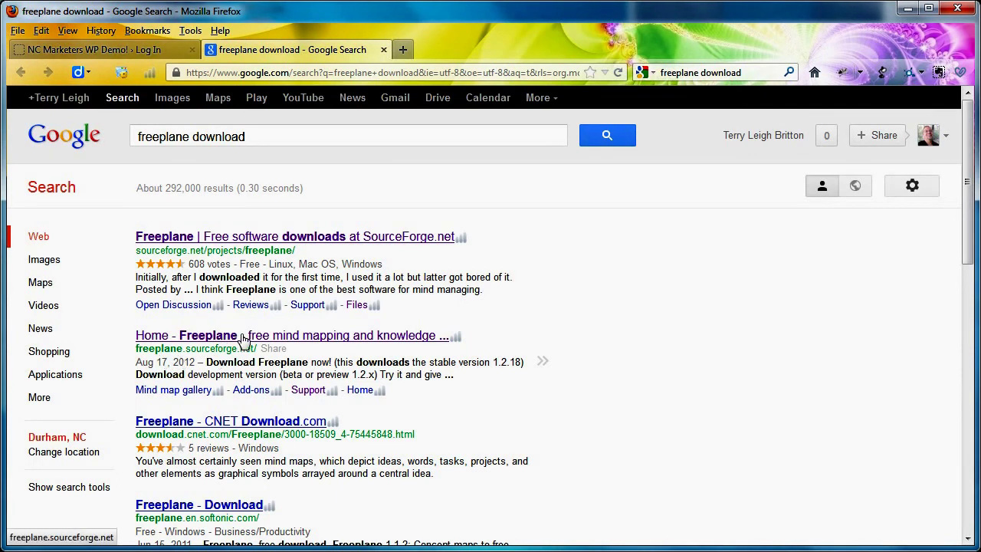
click(252, 244)
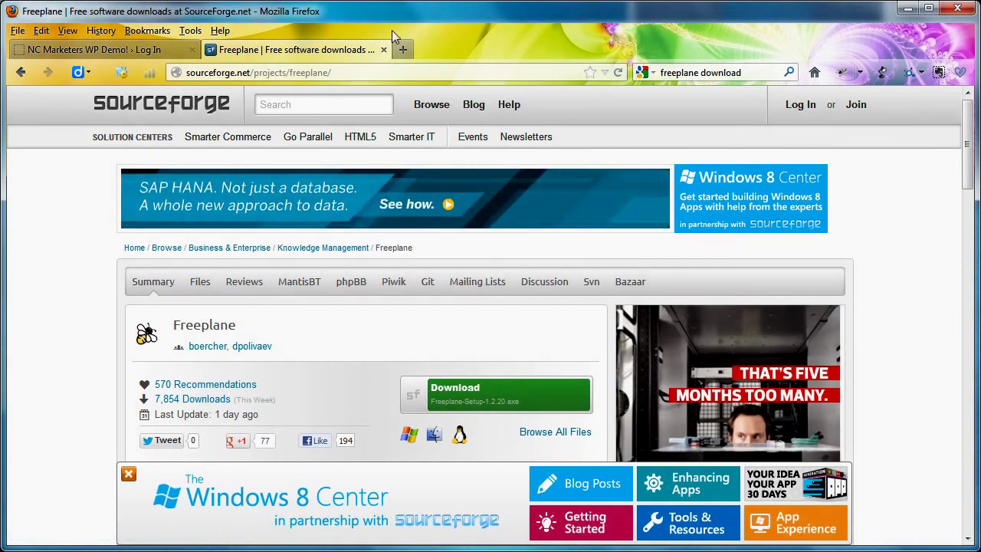
middle_click(384, 49)
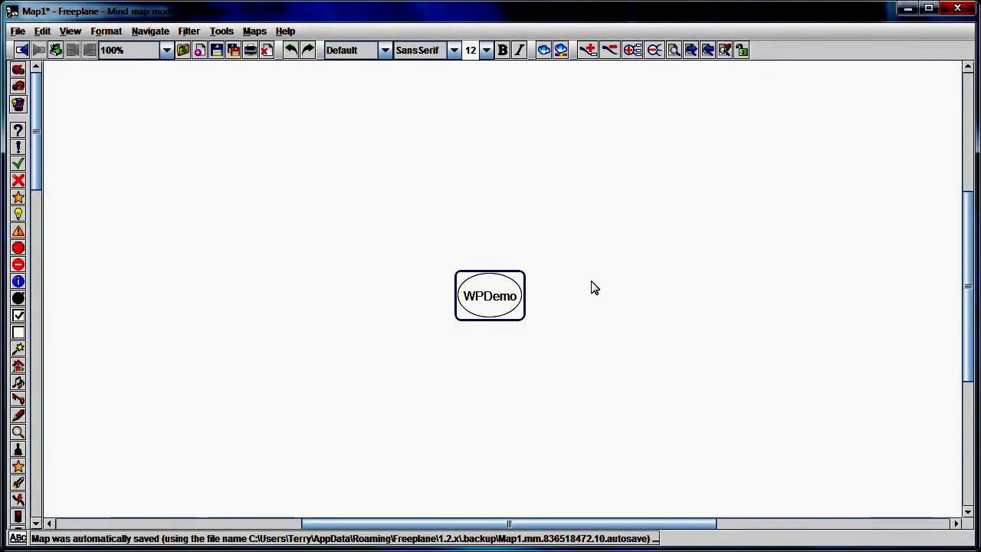
Add a child node named Home to the WPDemo root node.
double_click(497, 299)
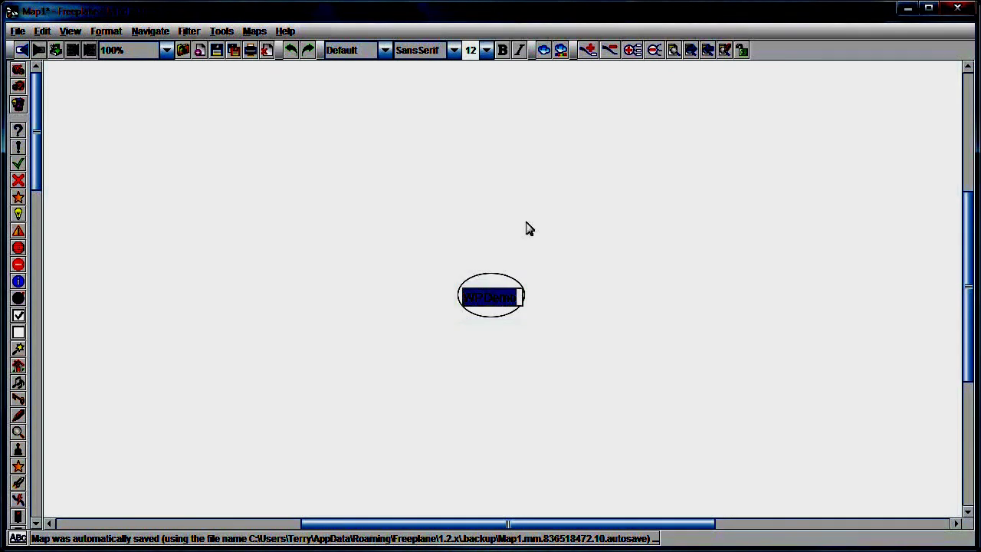
key(Return)
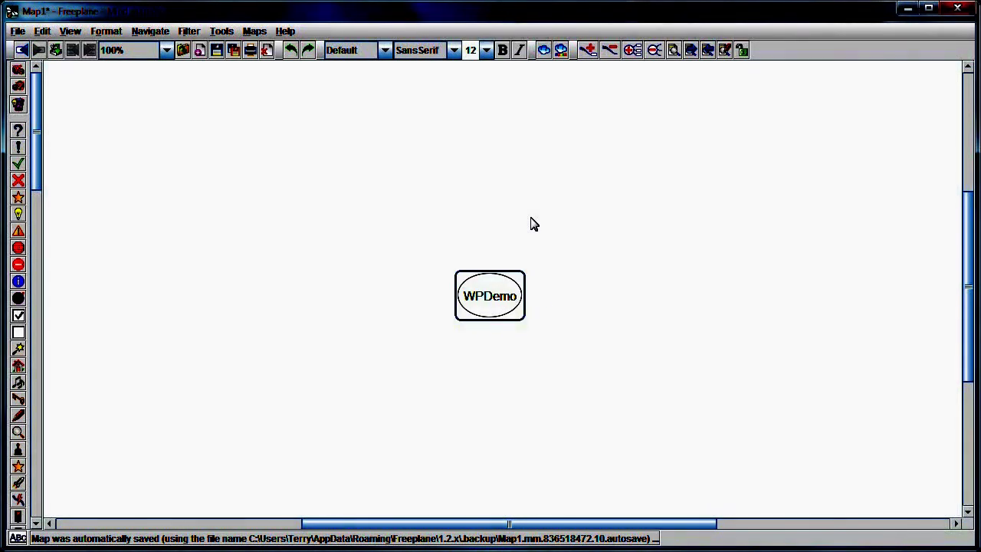
key(Tab)
text(Home)
key(Return)
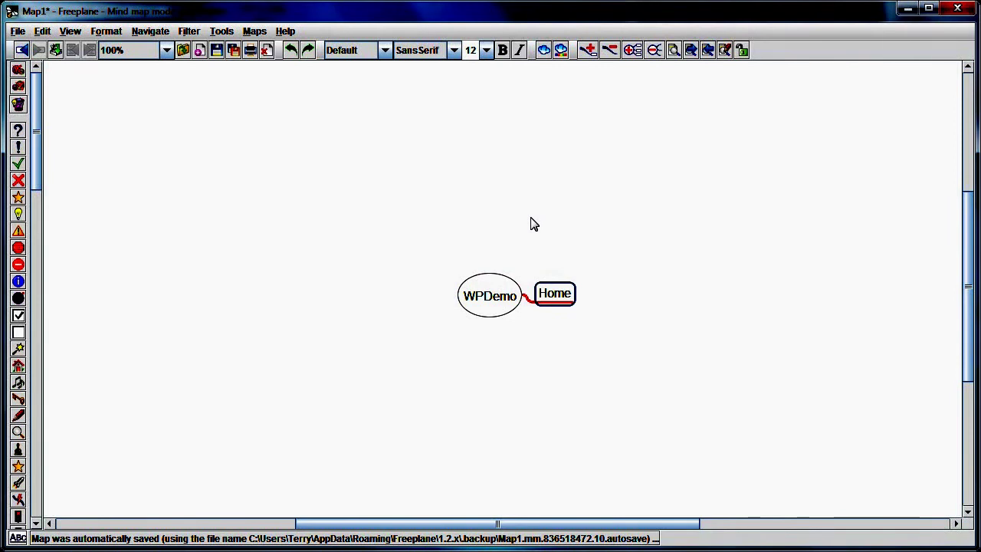
Add the nodes About, Blog and Articles below Home as further children of WPDemo.
key(Return)
text(About)
key(Return)
key(Return)
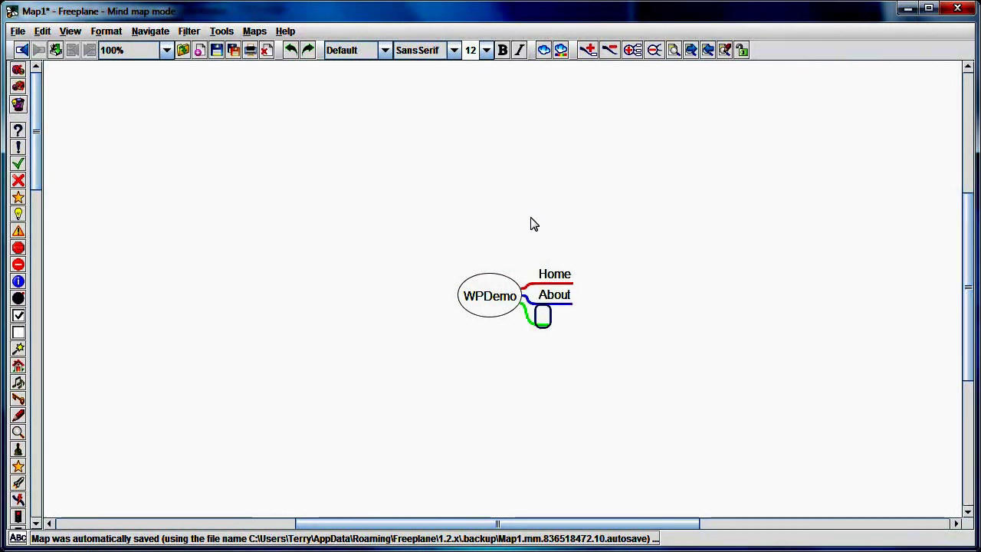
text(Blog)
key(Return)
key(Return)
text(Articles)
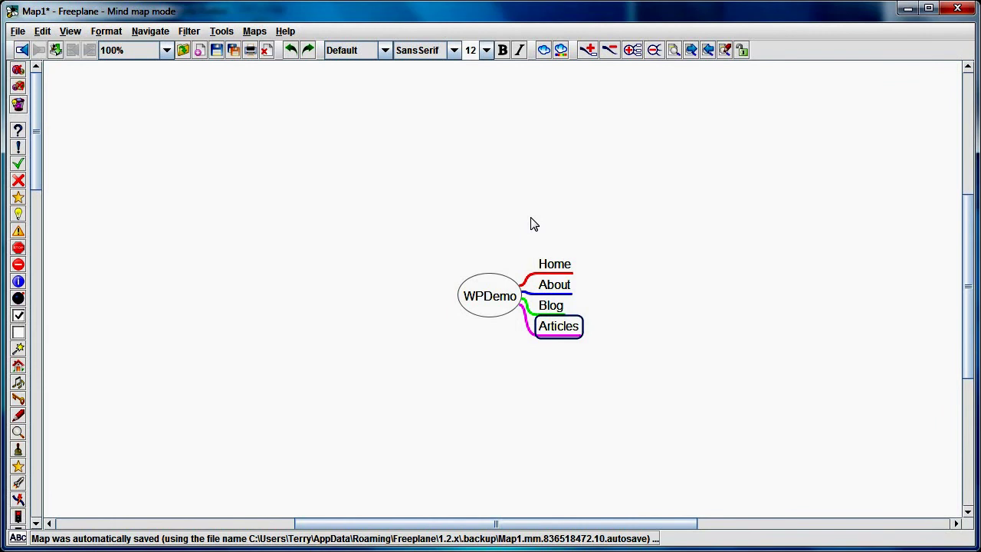
Add a Cameras child node under Articles and give it the children Leica and Cannon.
key(Insert)
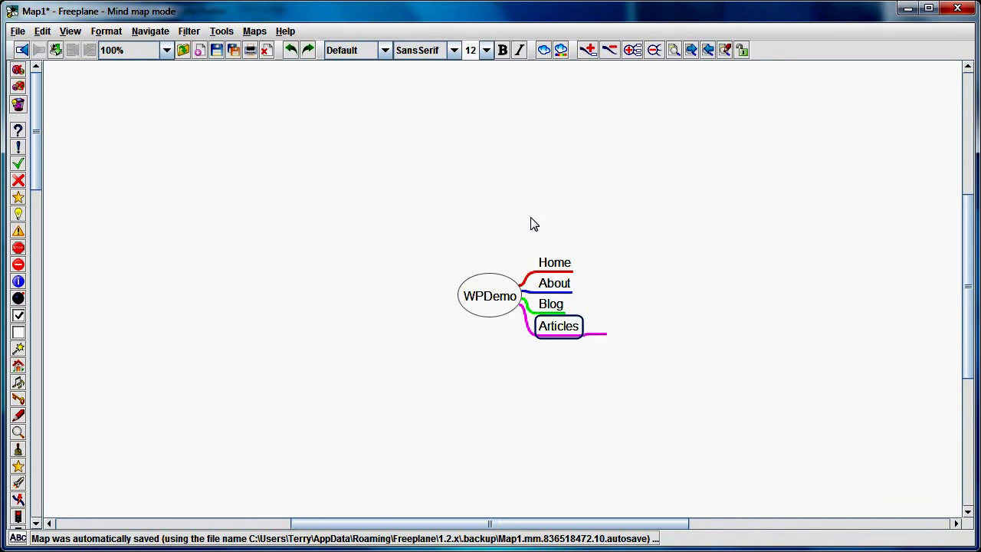
text(Cameras)
key(Return)
key(Insert)
text(Leica)
key(Return)
key(Return)
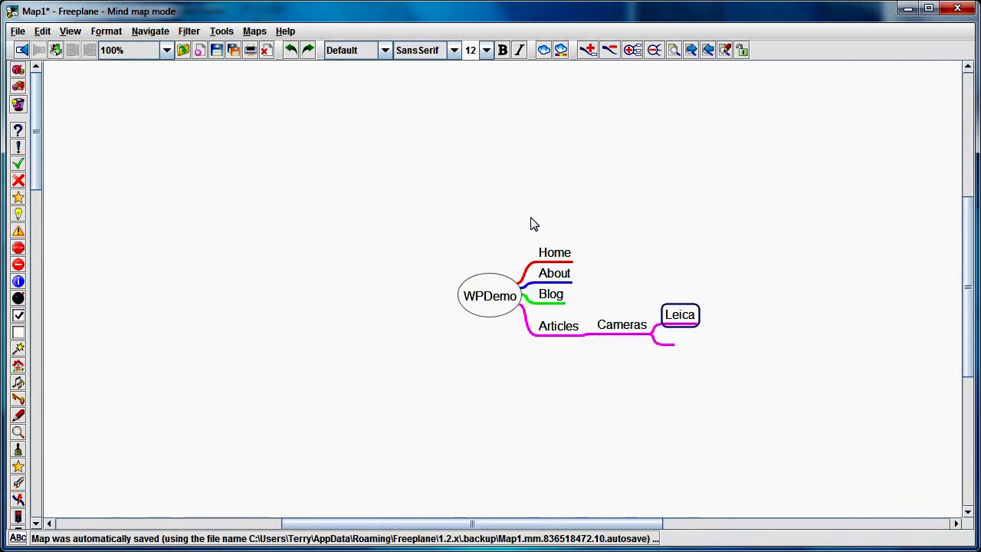
text(Cannon)
key(Return)
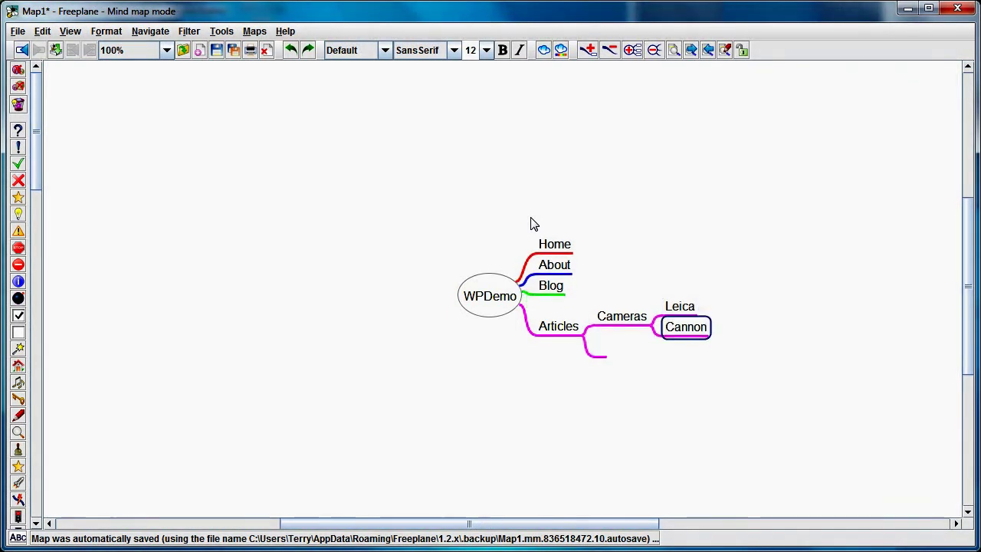
Add a Photography node under Articles with the children Color Correction, Cropping and Resizing.
text(Photography)
key(Return)
key(Insert)
text(Color Correction)
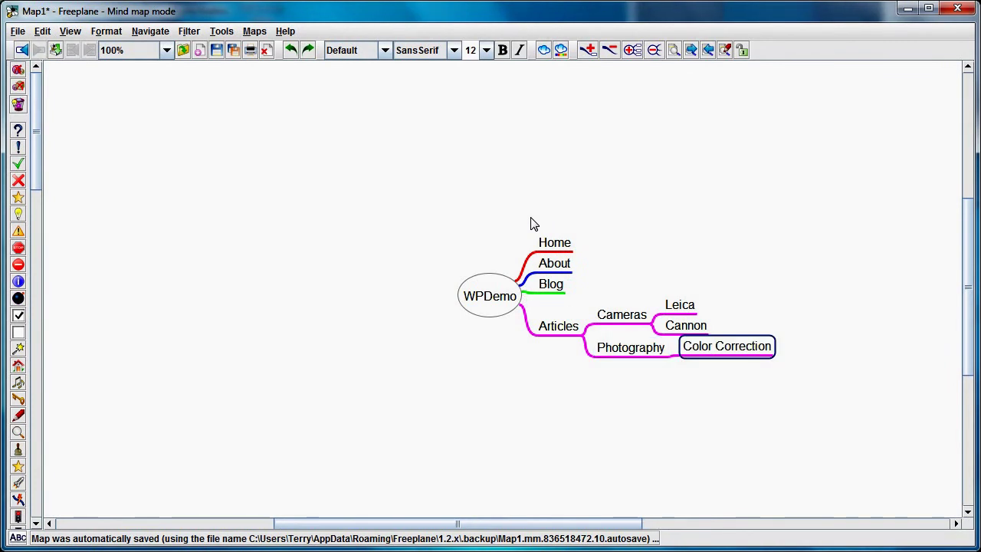
key(Return)
text(Cropping)
text(Resizing)
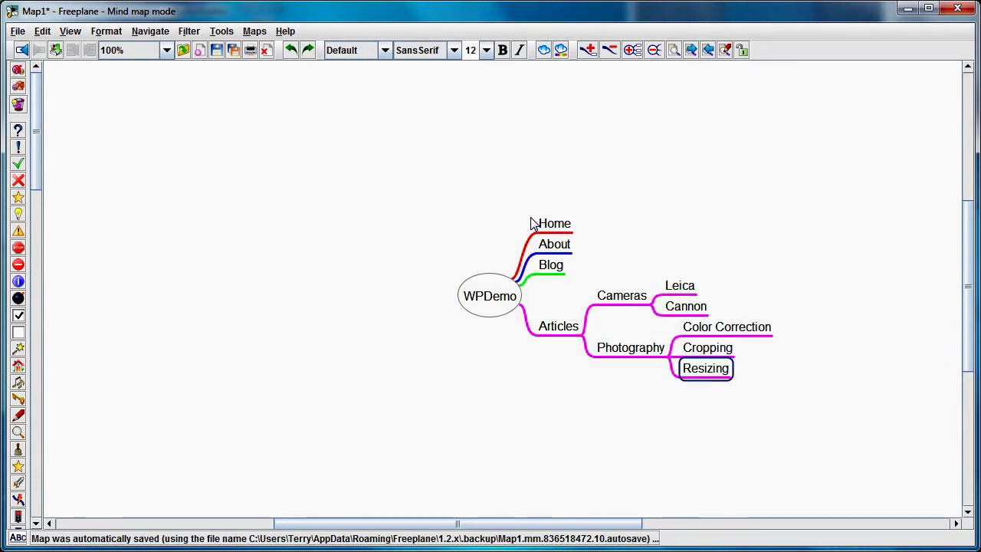
key(Return)
Add a Disclaimer node as another child of the WPDemo root.
key(Escape)
key(Insert)
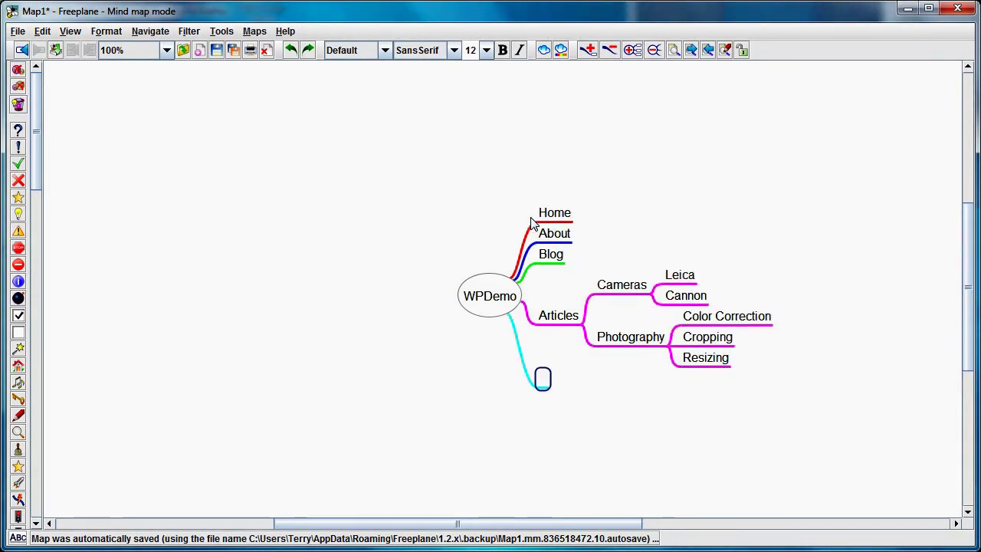
text(Disclaimer)
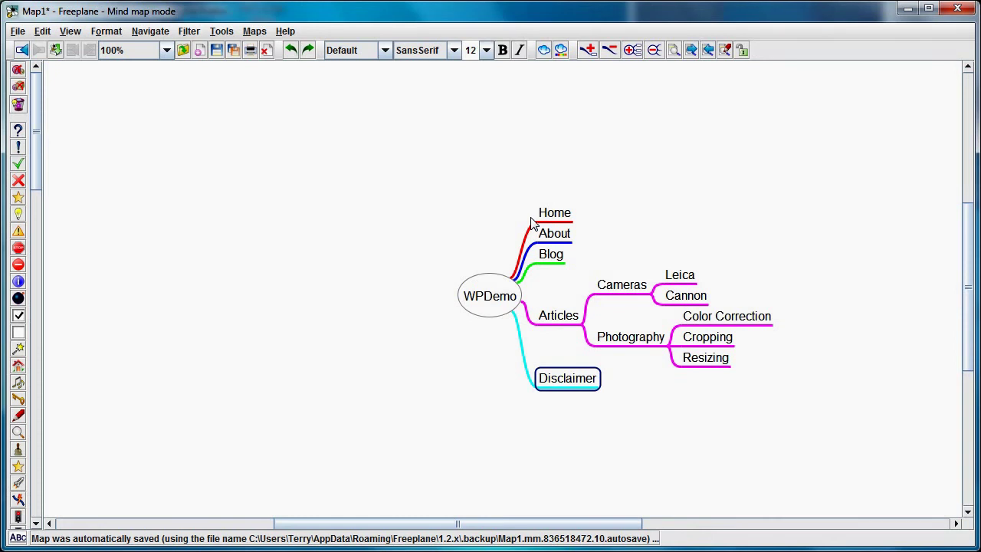
key(Return)
Add a Main Menu node to the WPDemo root, placed above Home.
key(Escape)
key(Insert)
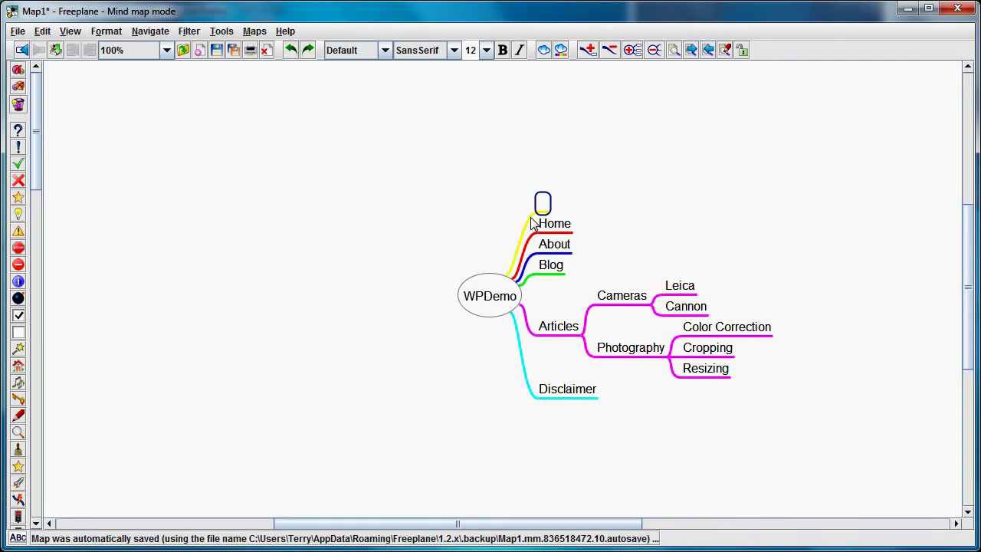
text(Main Menu)
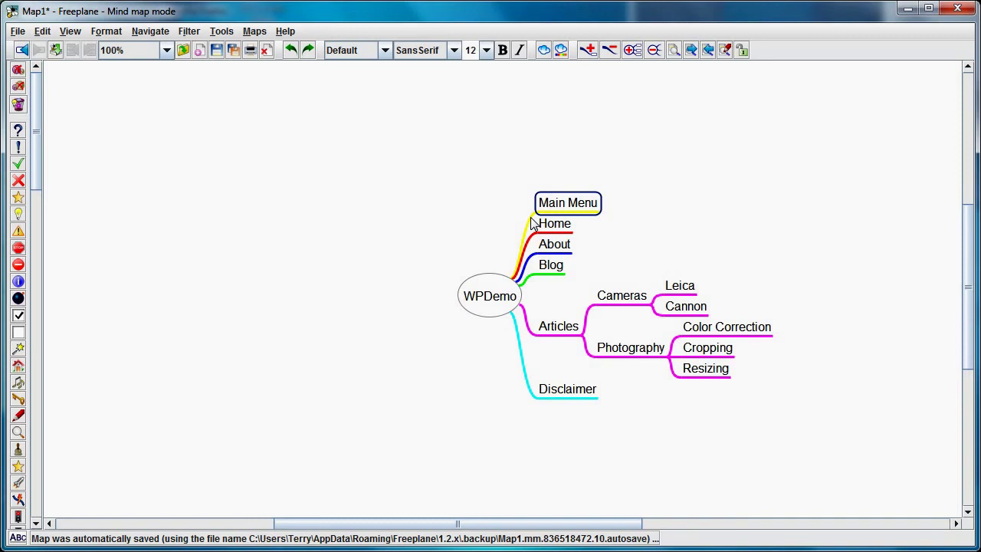
Move the Home and About nodes under Main Menu, with About below Home.
key(Down)
key(ctrl+Right)
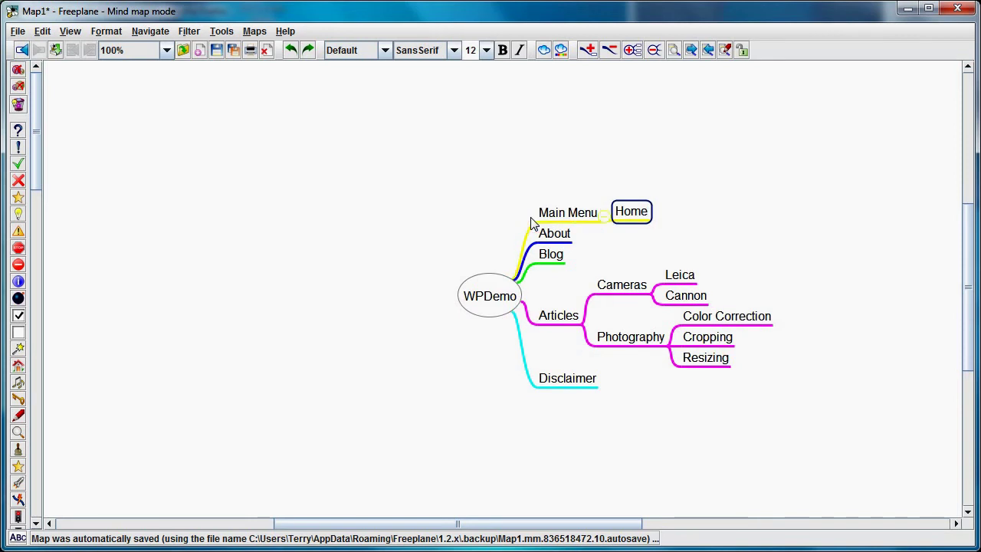
key(Left)
key(Down)
key(ctrl+Right)
key(ctrl+Down)
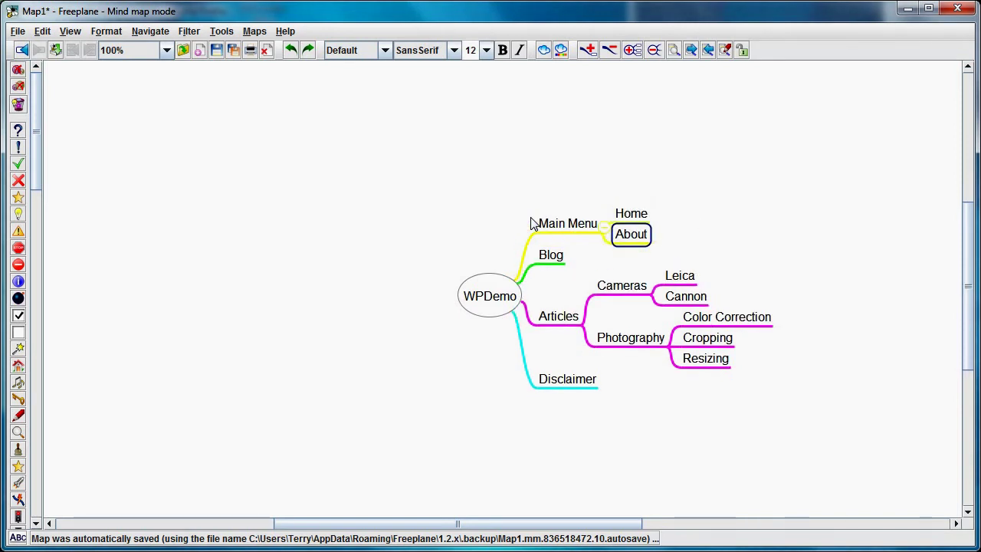
Move the Blog and Articles nodes under Main Menu and place Blog below Articles.
key(Left)
key(Down)
key(ctrl+Right)
key(Down)
key(ctrl+Right)
key(Up)
key(ctrl+Down)
Add a Footer Menu node after Main Menu and move Disclaimer under it.
key(Left)
key(Return)
text(Footer Menu)
key(Return)
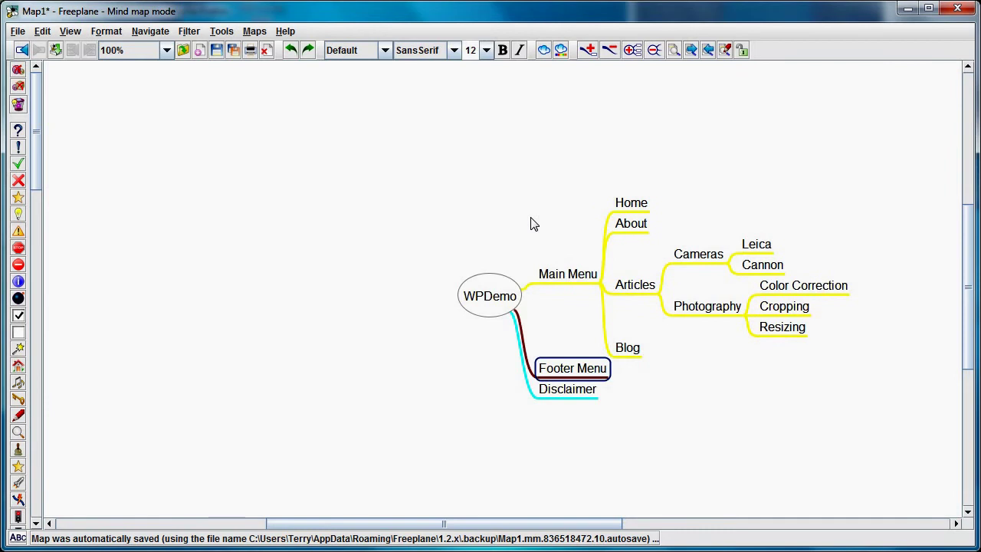
key(Down)
key(ctrl+Right)
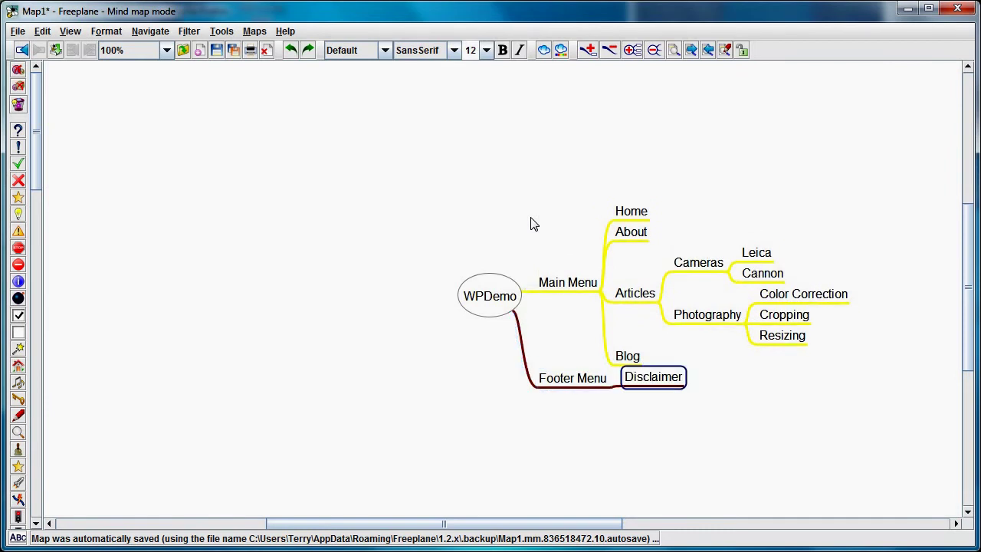
Add a Contact Us node after Blog in Main Menu and a Terms node after Disclaimer in Footer Menu.
key(Up)
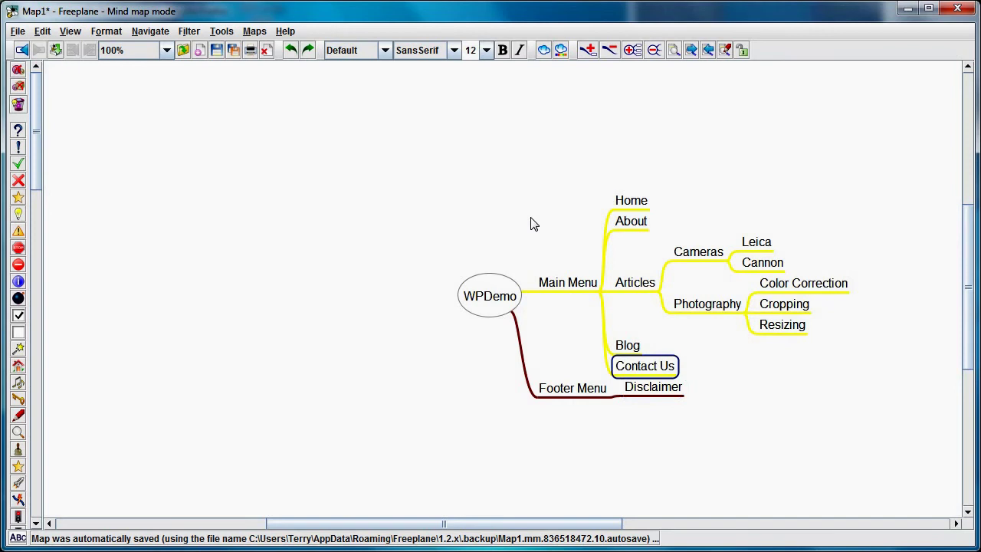
key(Return)
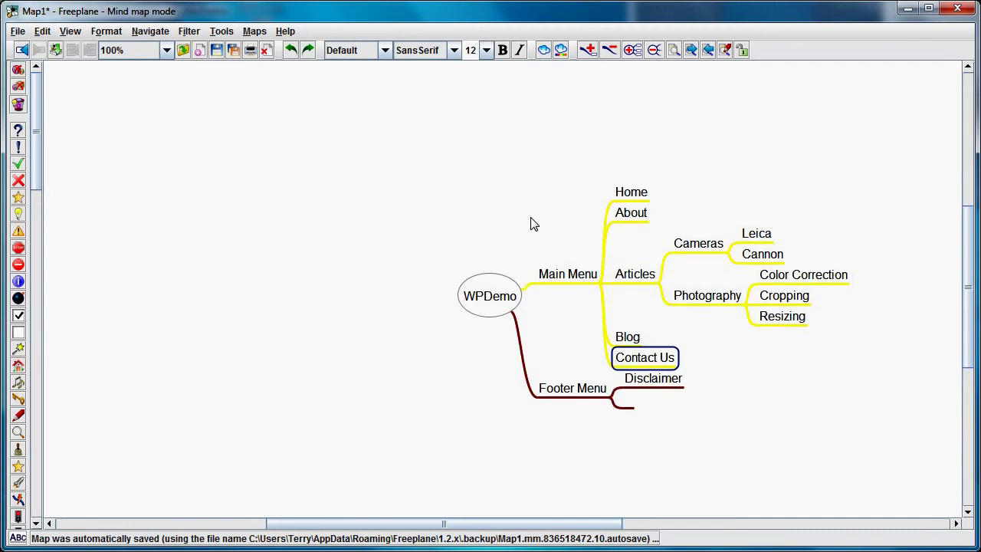
text(Terms)
key(Return)
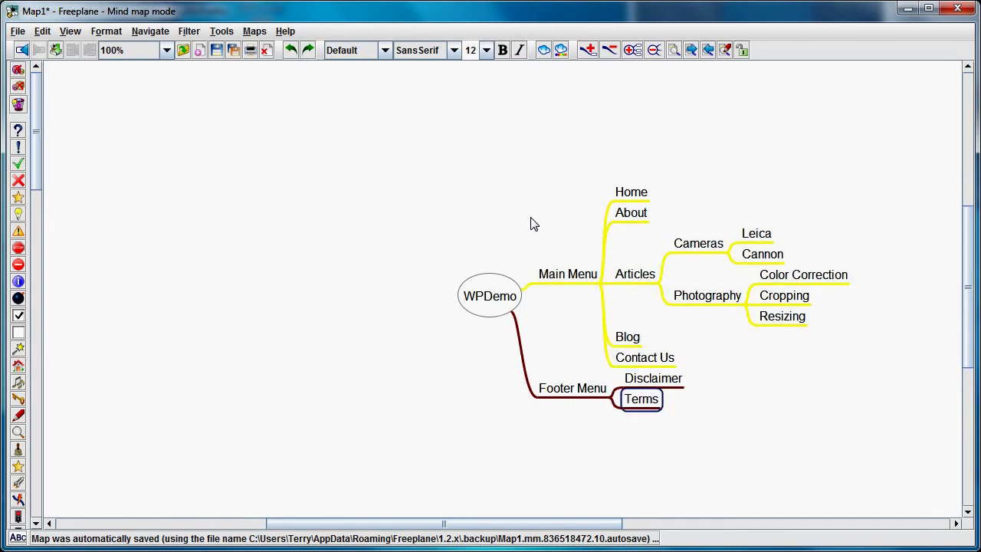
Add the nodes Volunteers and Affiliates below Terms in Footer Menu.
key(Return)
text(Volunteers)
key(Return)
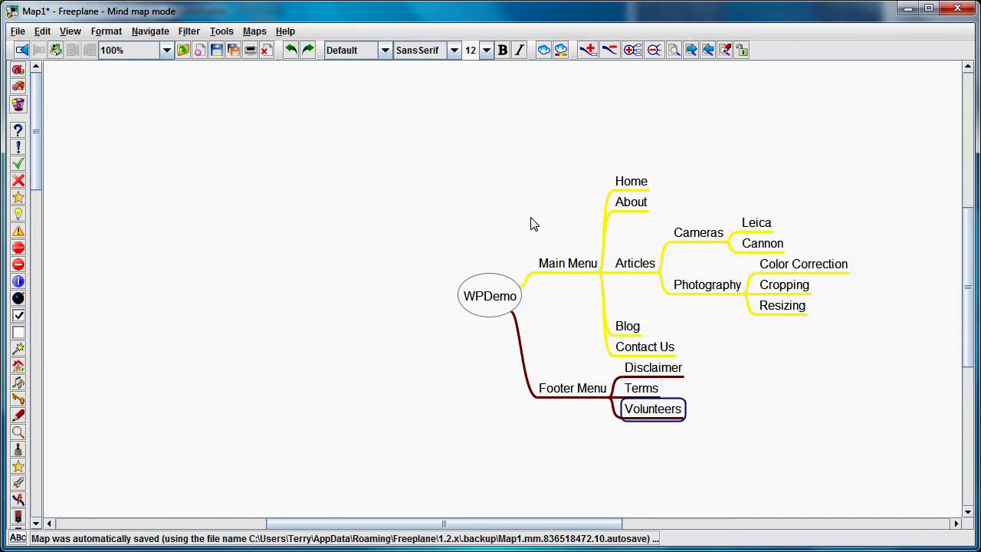
key(Return)
text(Affiliates)
key(Return)
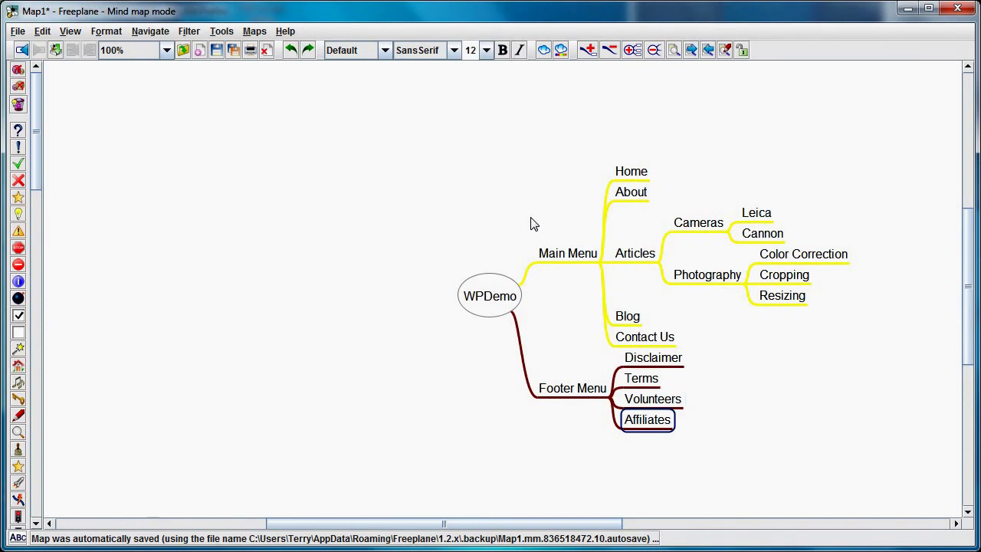
Add a Sidebar Menu node after Footer Menu and paste a copy of the Articles branch under it.
key(Left)
key(Return)
text(Sidebar Menu)
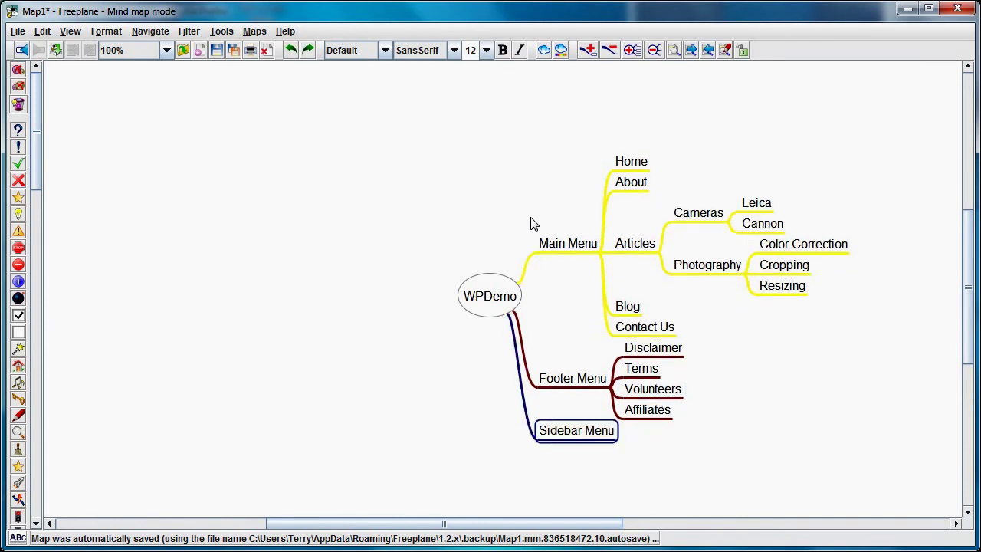
key(ctrl+v)
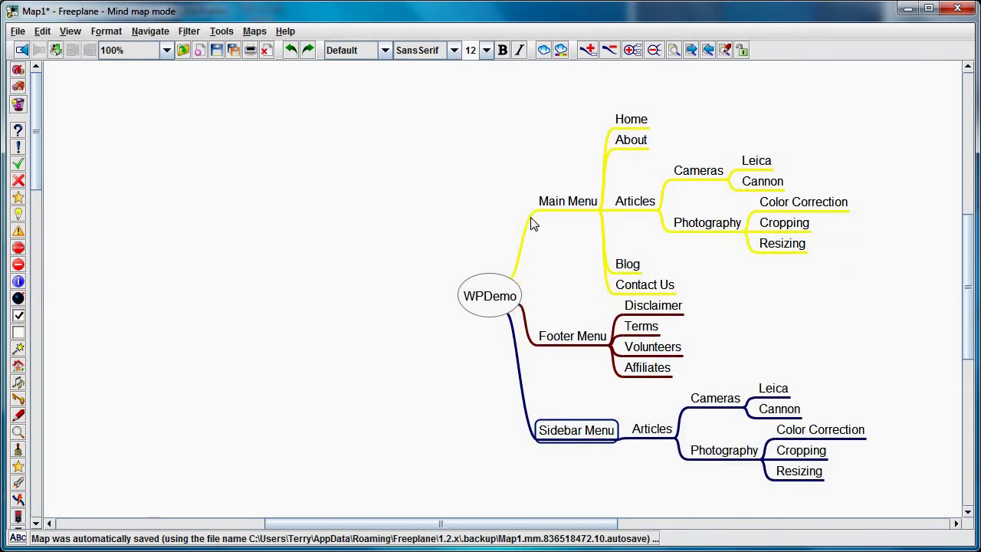
click(634, 207)
right_click(634, 207)
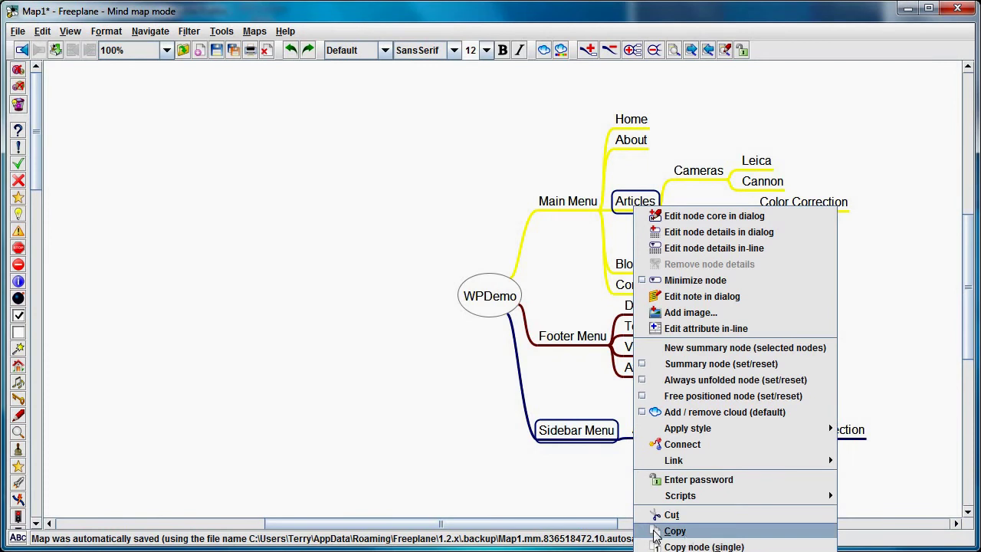
click(613, 433)
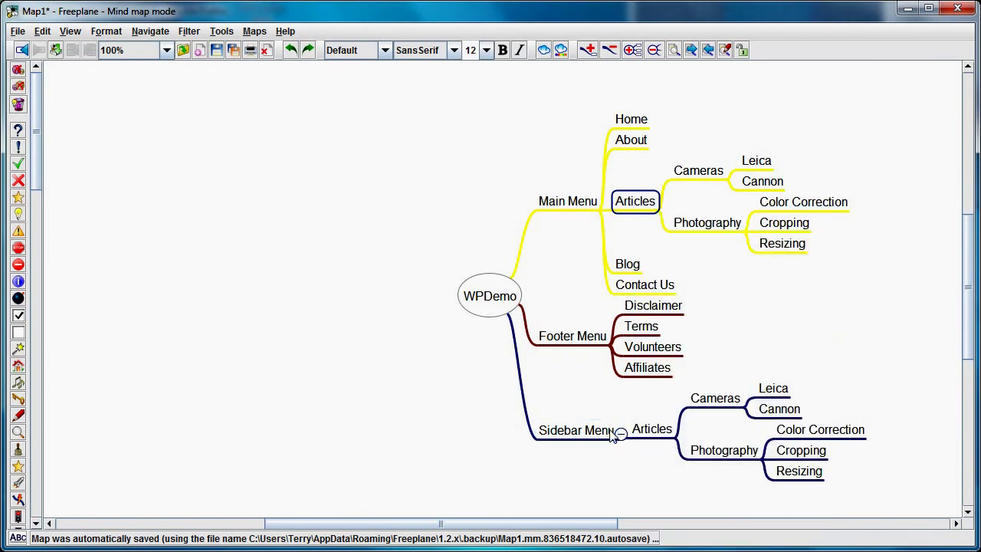
right_click(611, 432)
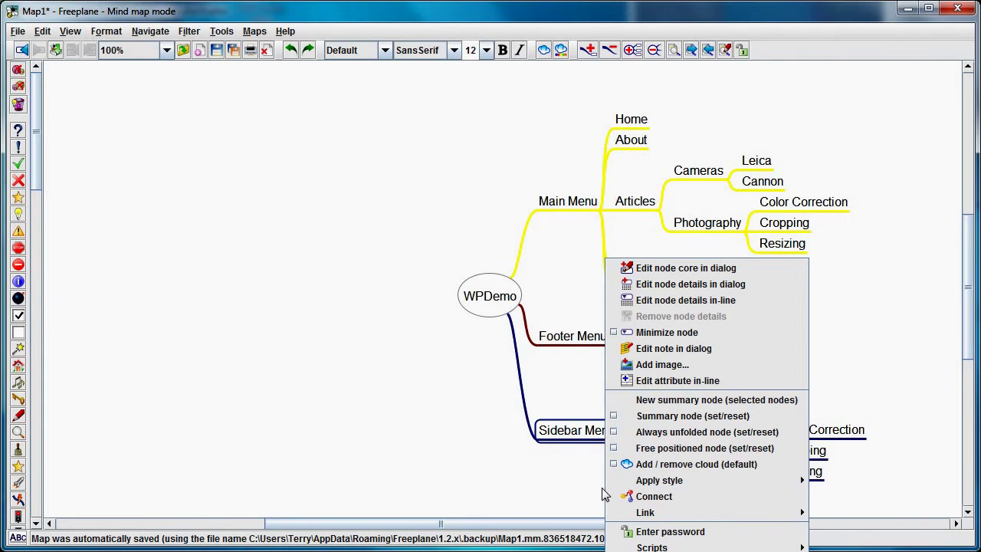
click(588, 472)
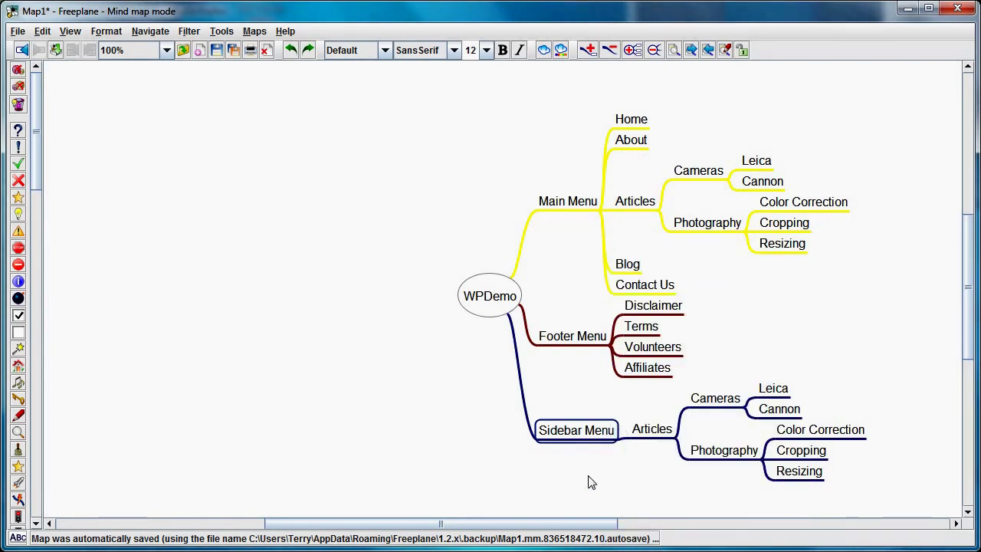
key(ctrl+v)
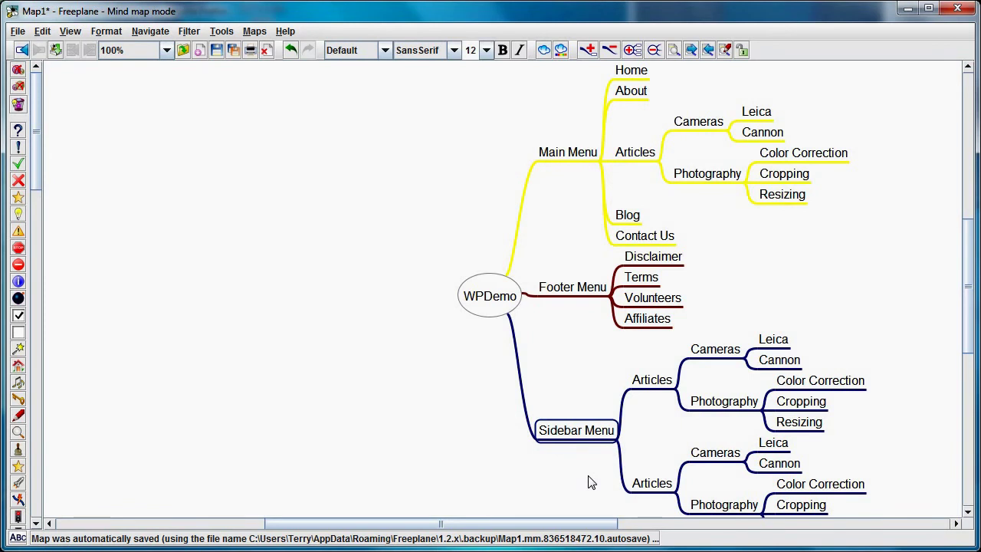
key(ctrl+z)
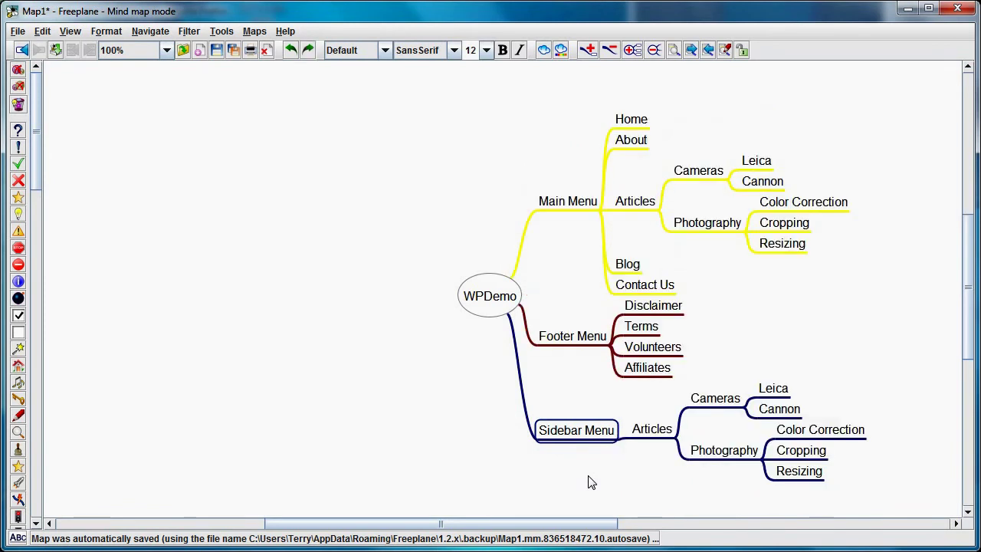
key(ctrl+y)
key(ctrl+z)
click(806, 448)
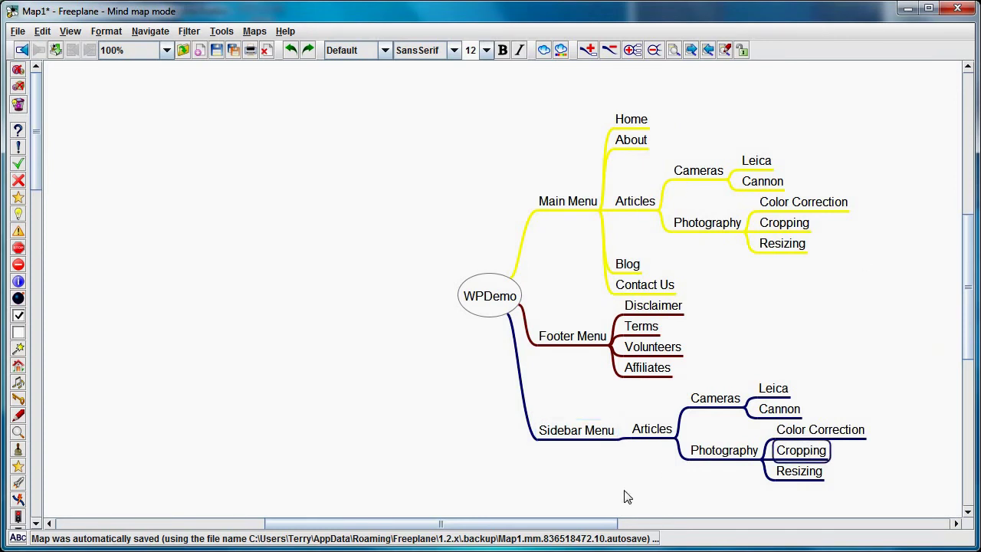
click(574, 431)
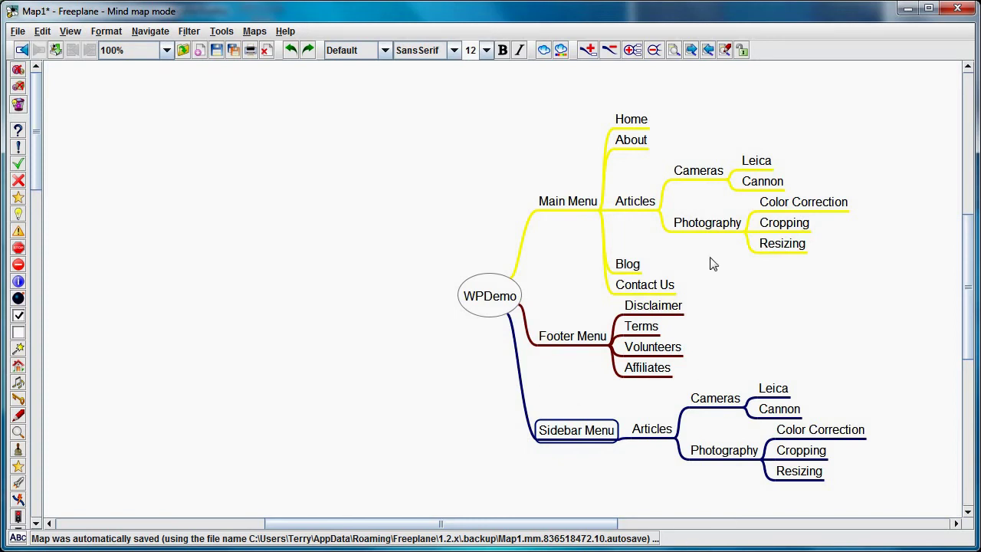
click(715, 231)
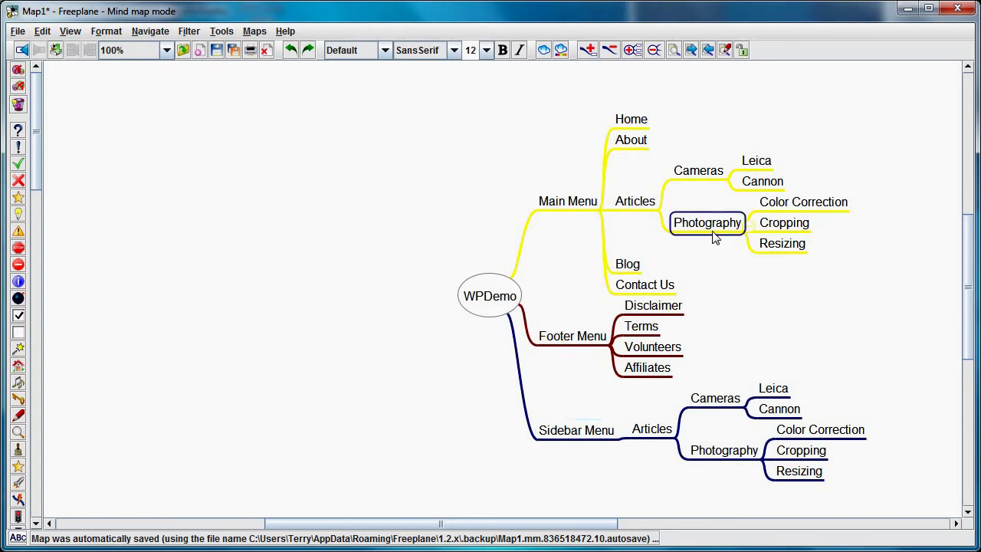
Add a Blog Categories node after Articles in Sidebar Menu and unfold the Articles branch.
click(653, 432)
key(Return)
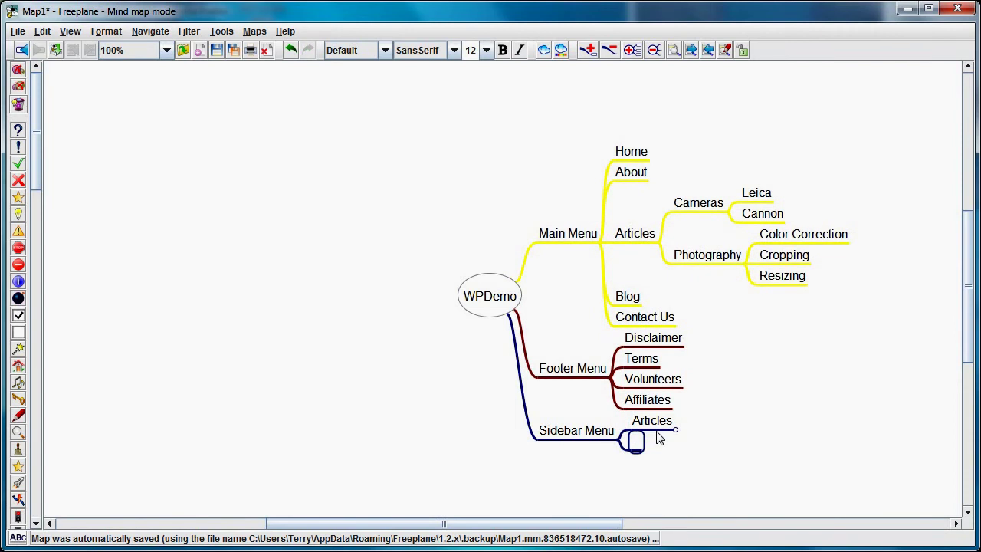
text(Blo)
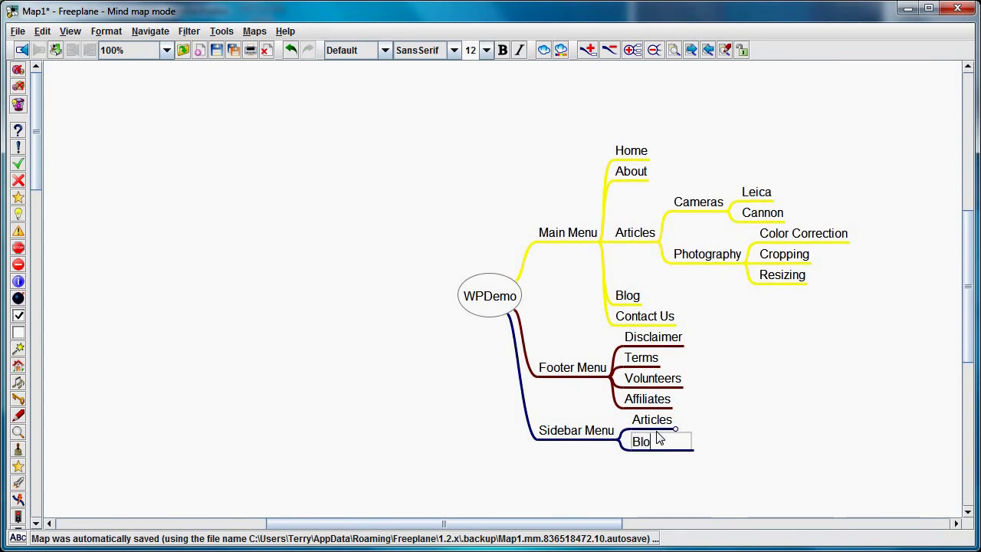
text(g Categories)
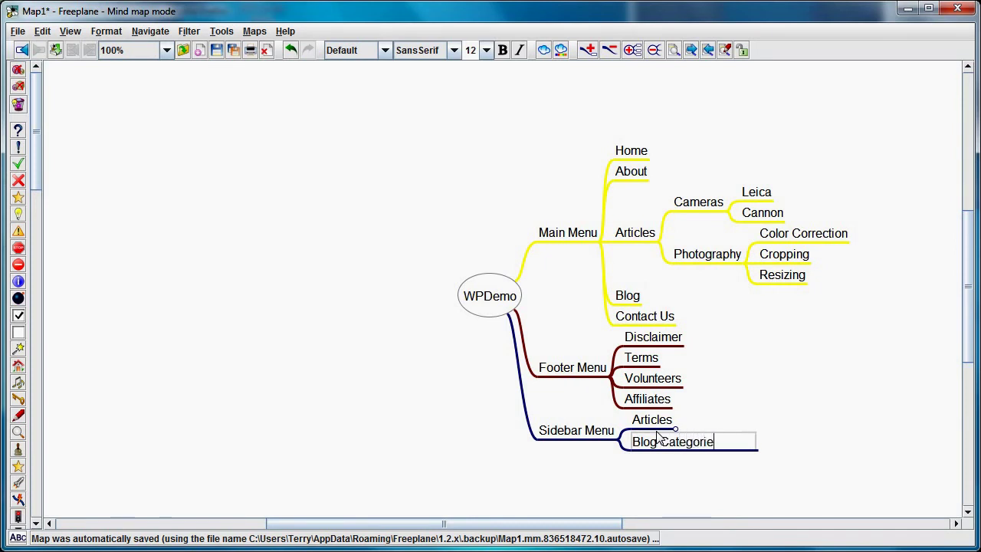
key(Return)
click(661, 427)
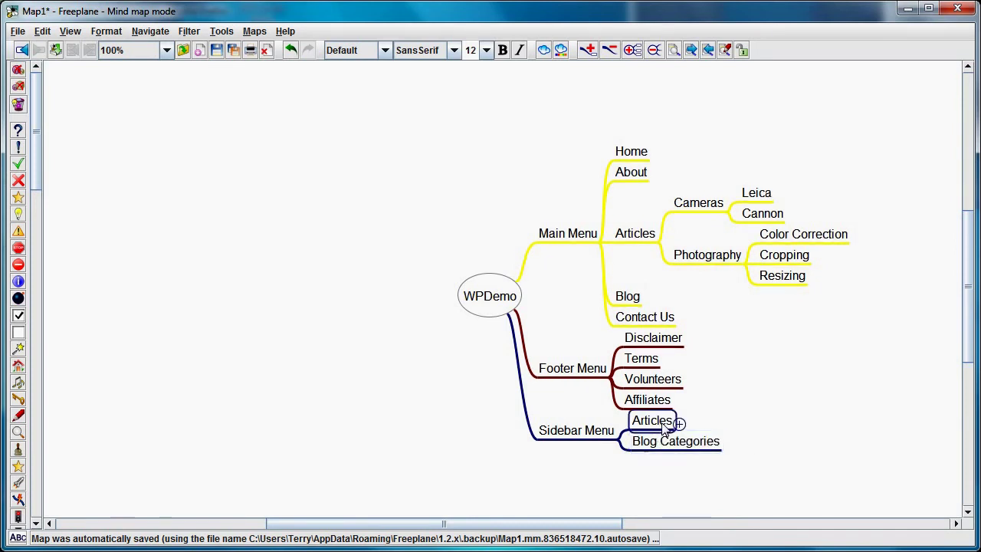
click(663, 427)
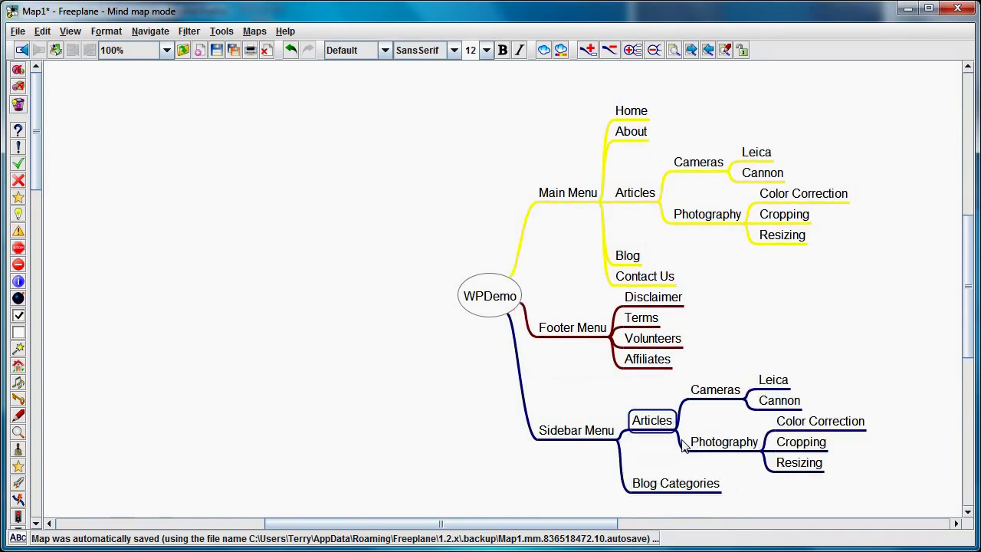
Add a Tutorials child node under Blog Categories in Sidebar Menu.
click(718, 488)
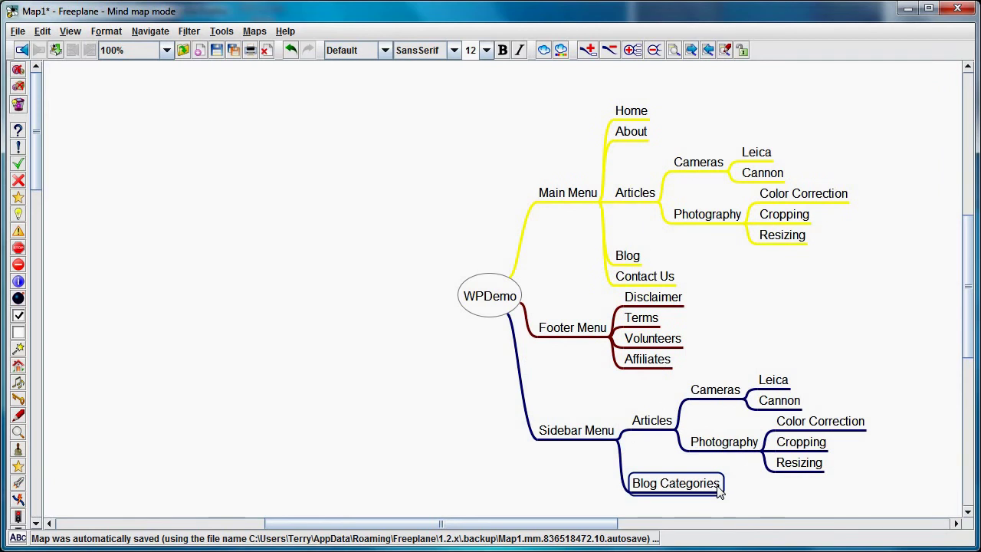
key(Insert)
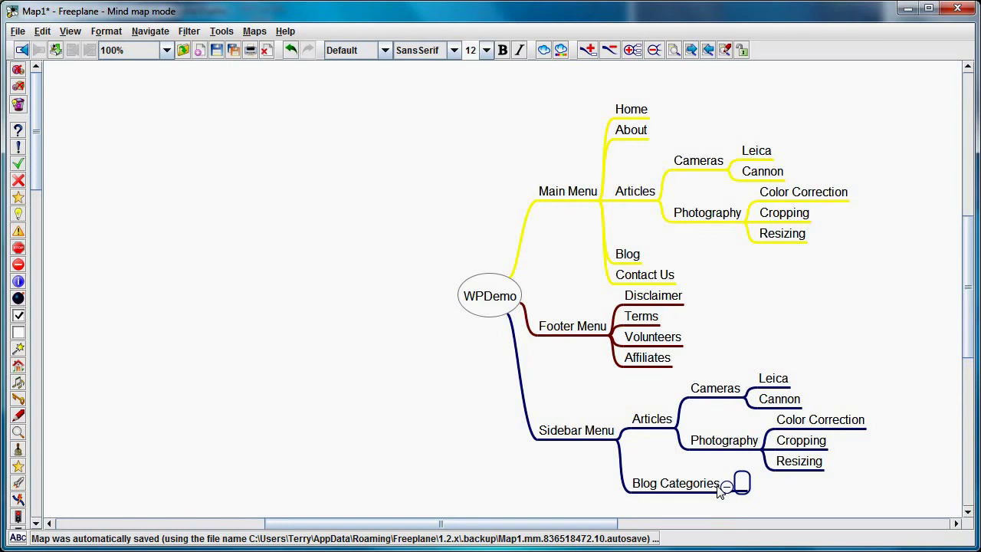
text(Tutorials)
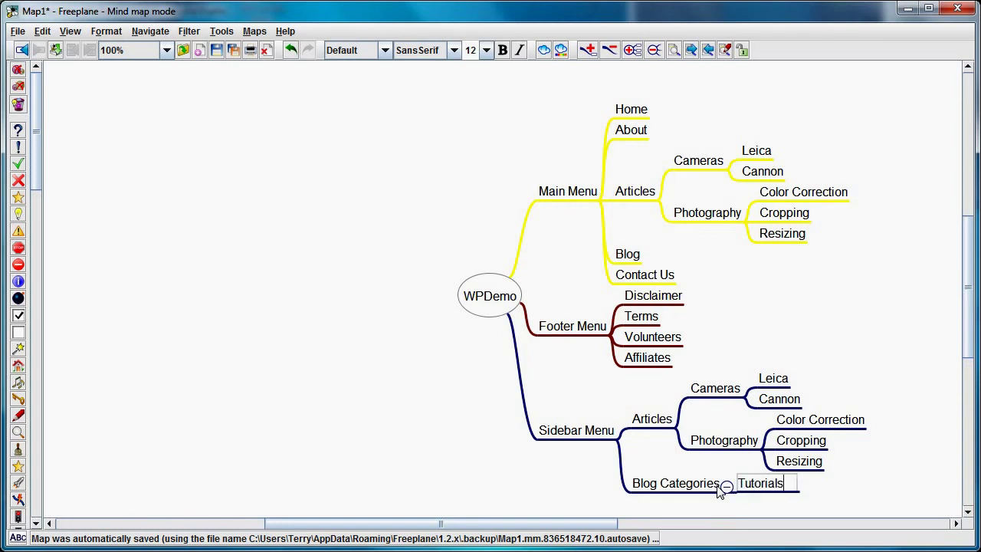
key(Return)
Add the nodes Opinions and Reviews and Thoughts below Tutorials in Blog Categories.
key(Return)
text(Opti)
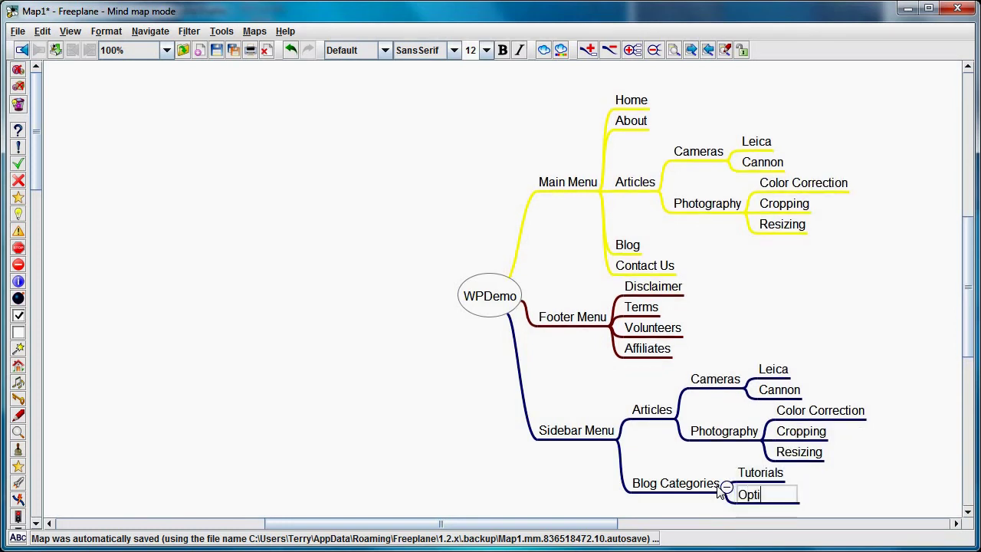
text(o)
key(BackSpace)
key(BackSpace)
key(BackSpace)
text(inions and )
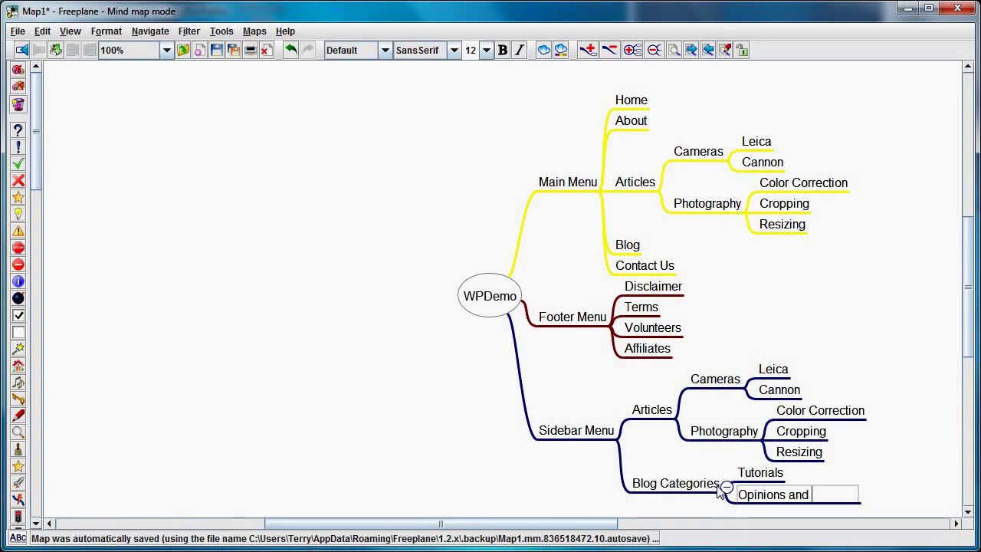
text(Reviews)
key(Return)
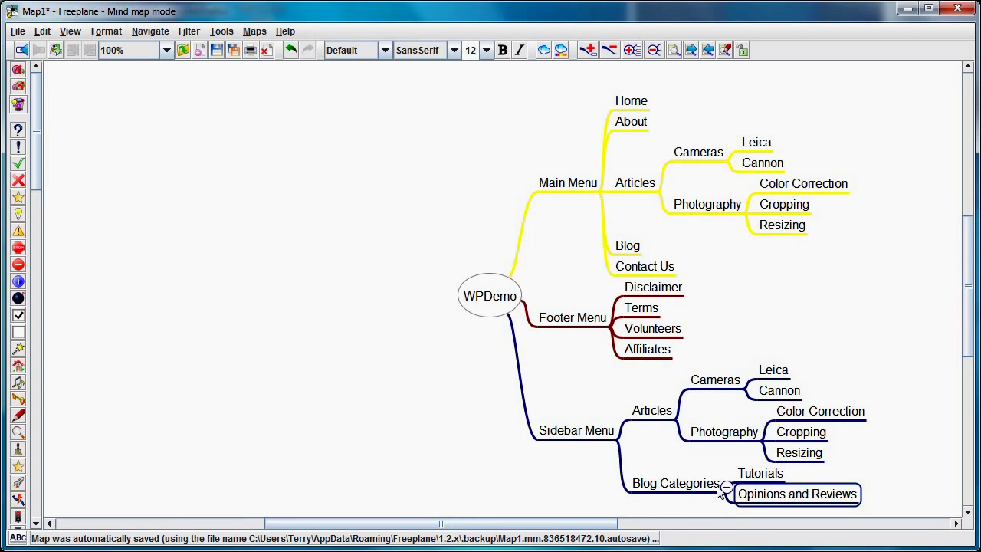
key(Return)
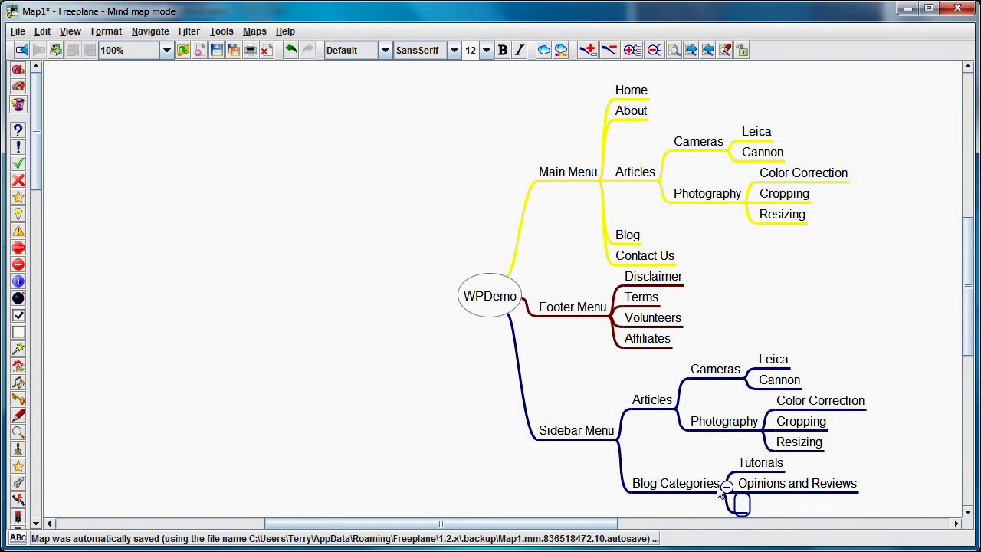
text(Thoughts)
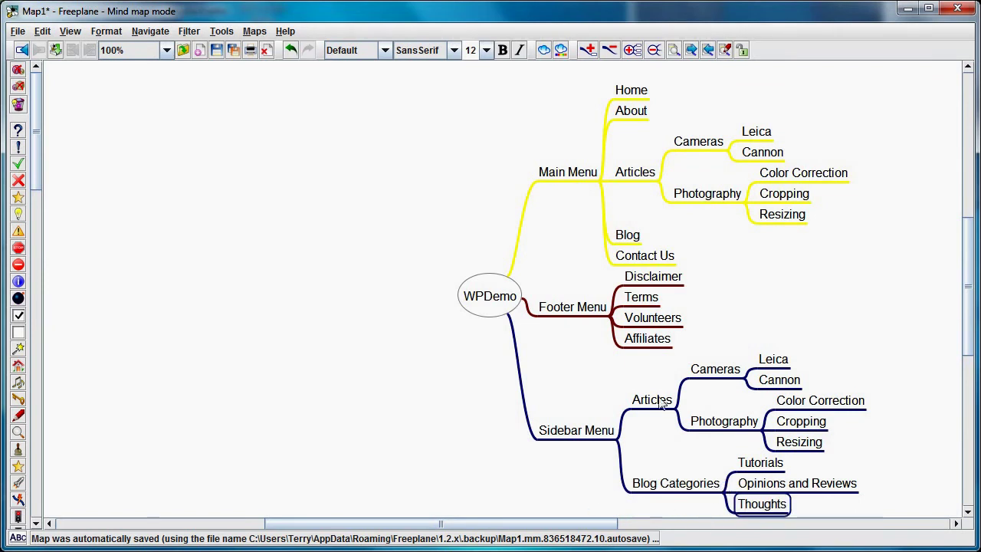
click(737, 198)
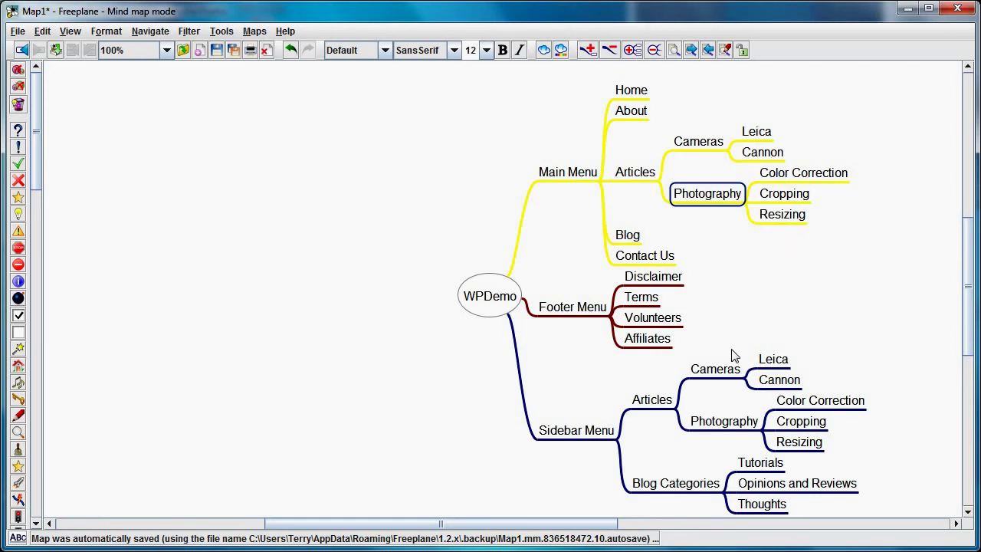
click(693, 377)
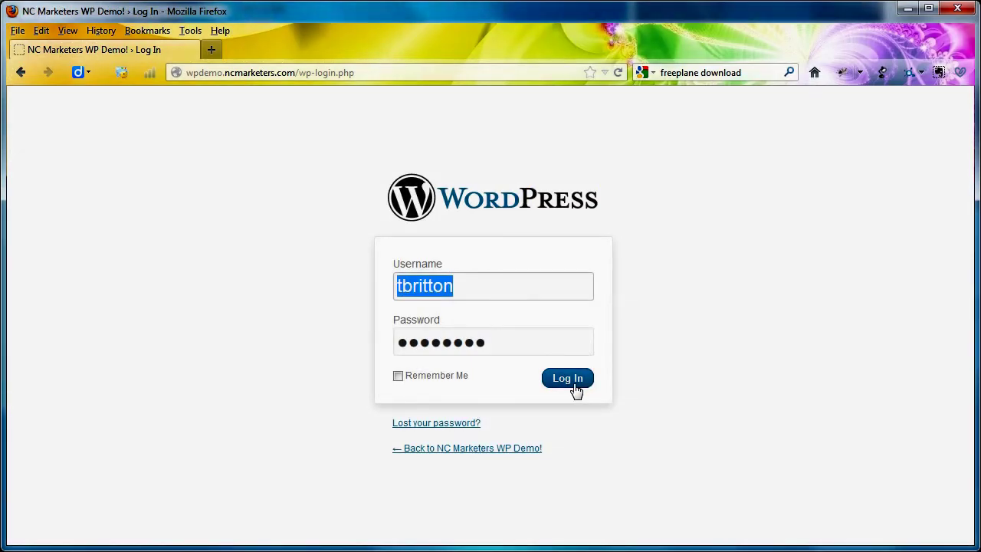
Log in to the WP Demo site's WordPress admin in Firefox and update the Jetpack plugin, returning to the plugin list.
click(576, 388)
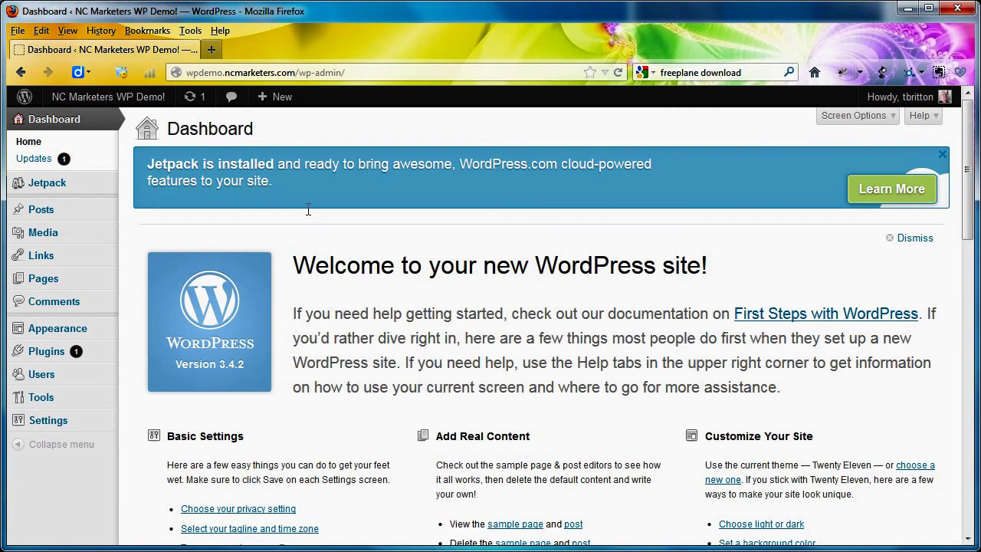
click(40, 158)
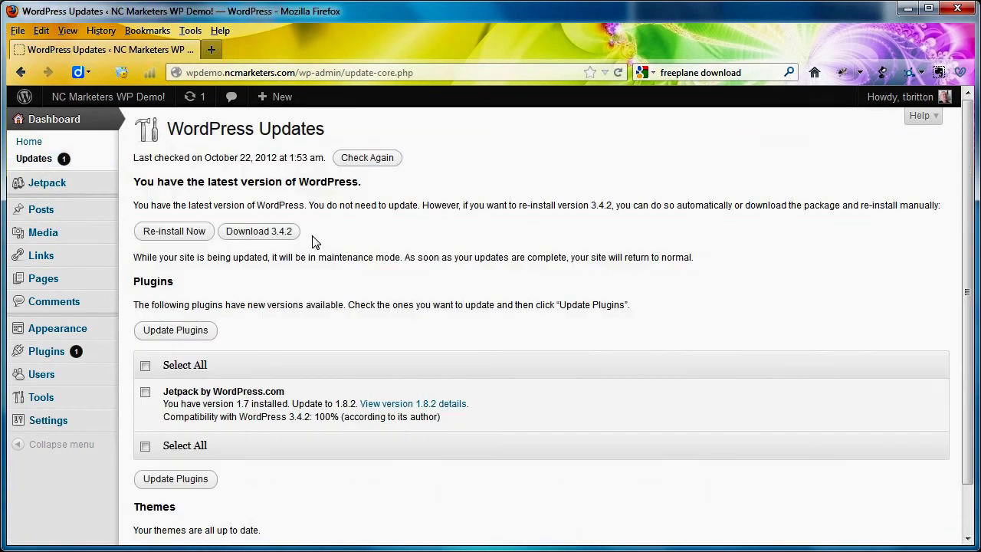
click(145, 366)
click(175, 479)
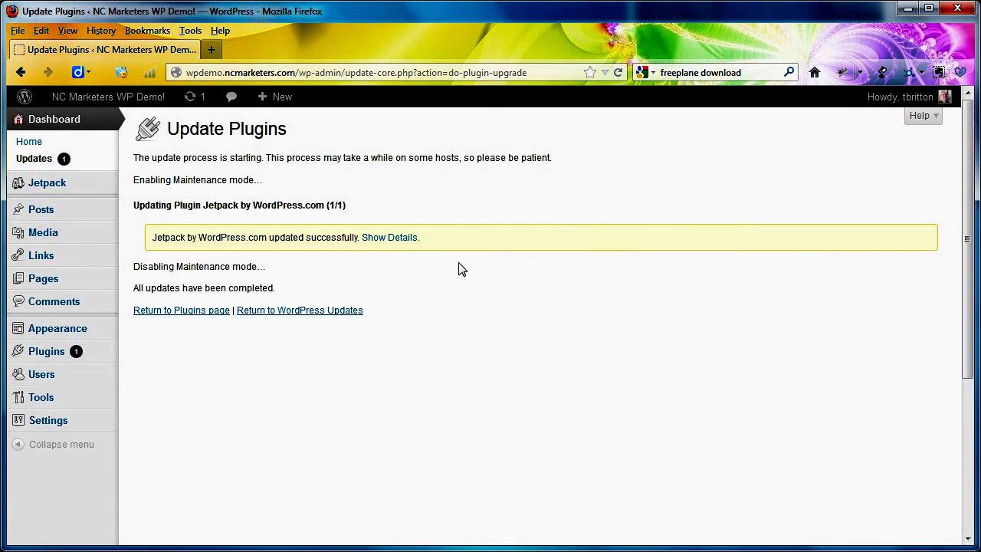
click(176, 314)
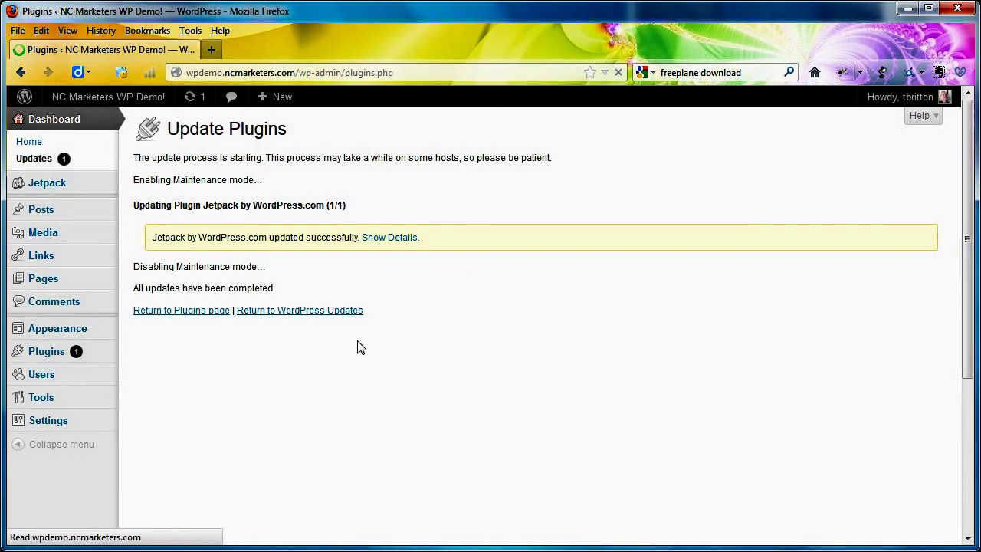
scroll(401, 280, down, 2)
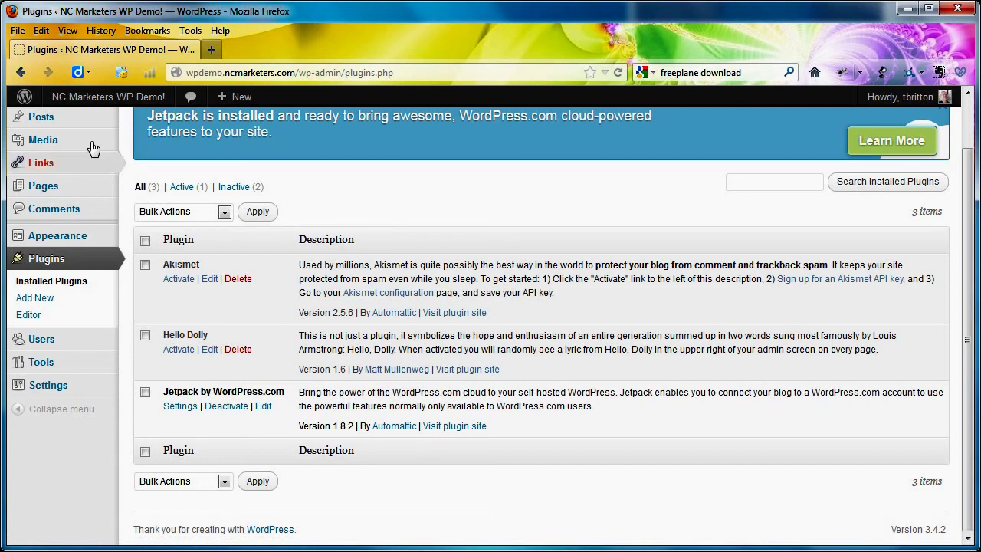
Create a new page titled Home and publish it.
mouse_move(67, 124)
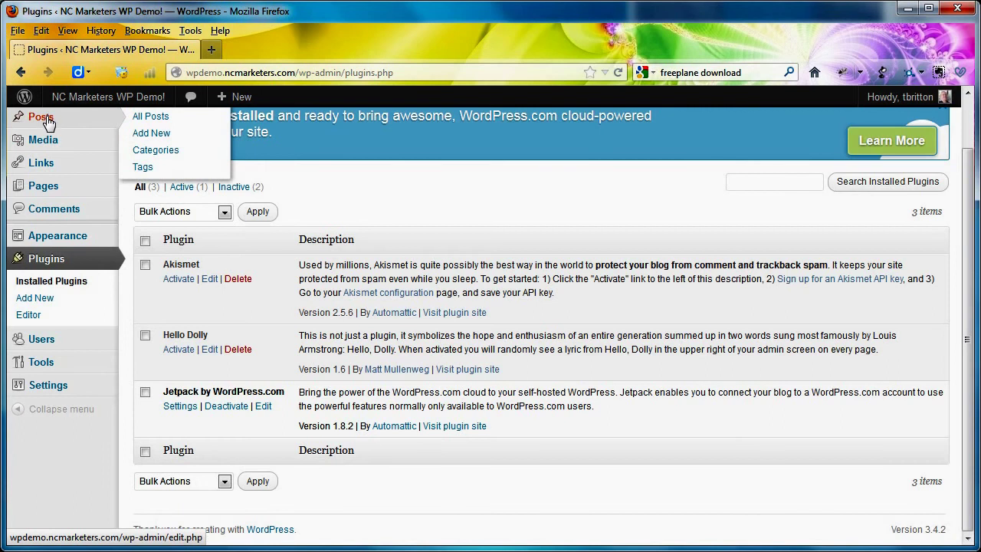
mouse_move(51, 191)
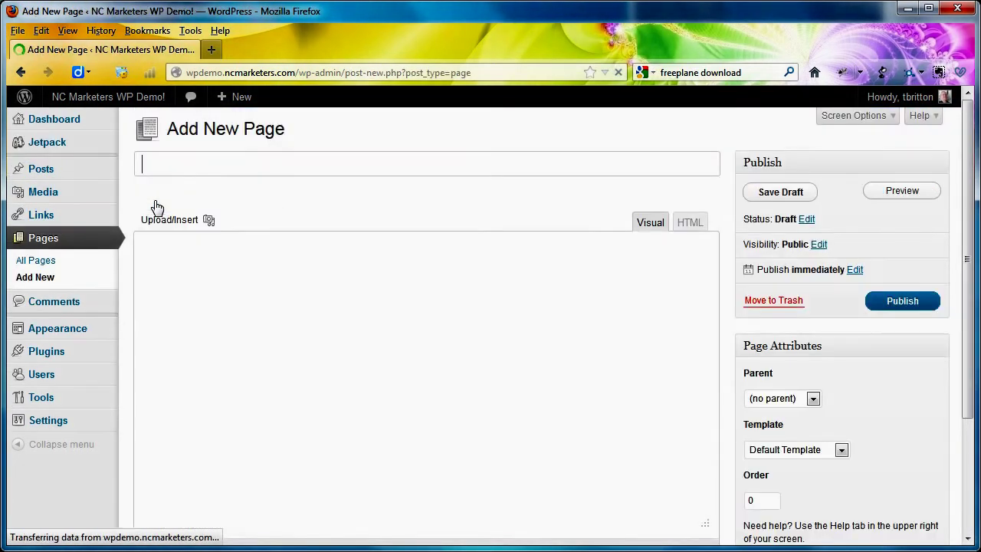
click(241, 172)
text(Ho)
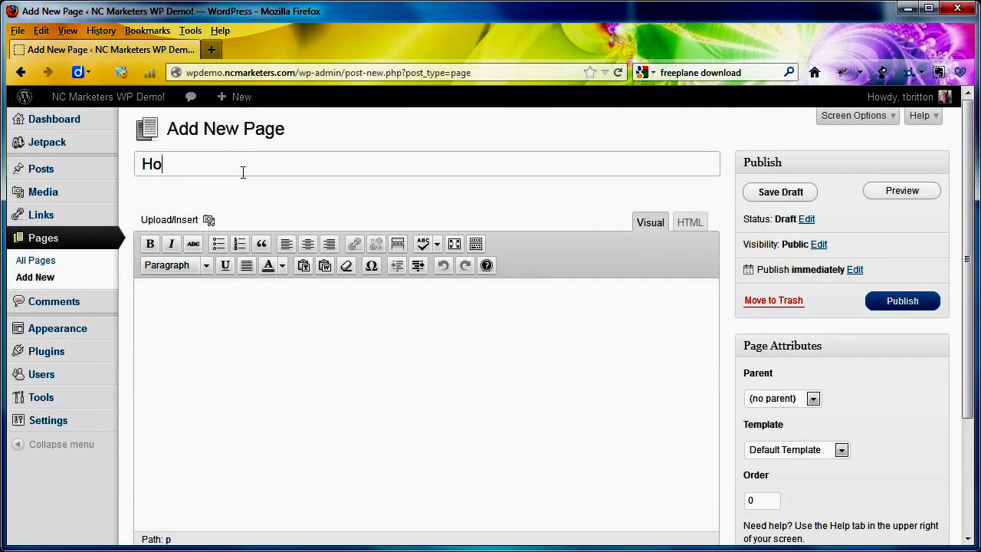
text(me)
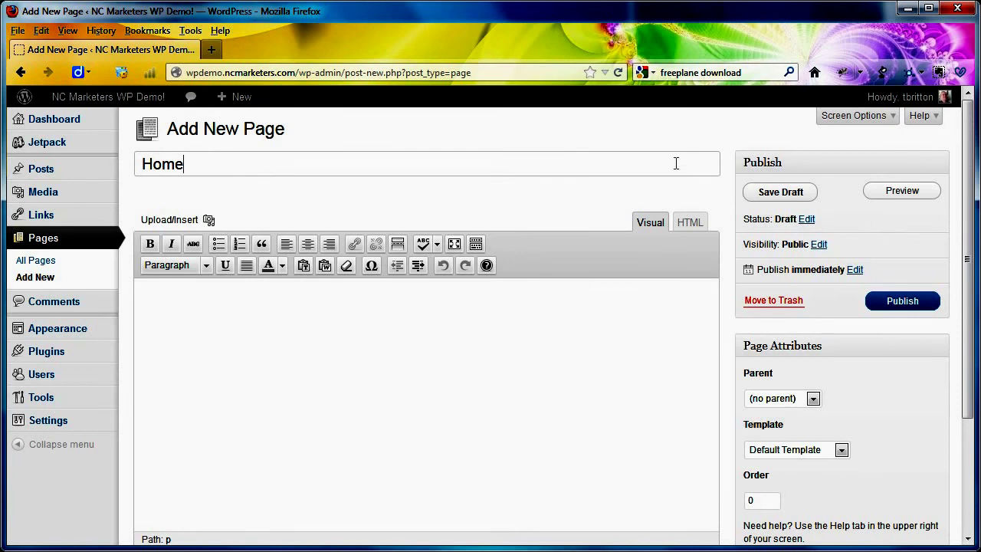
click(916, 303)
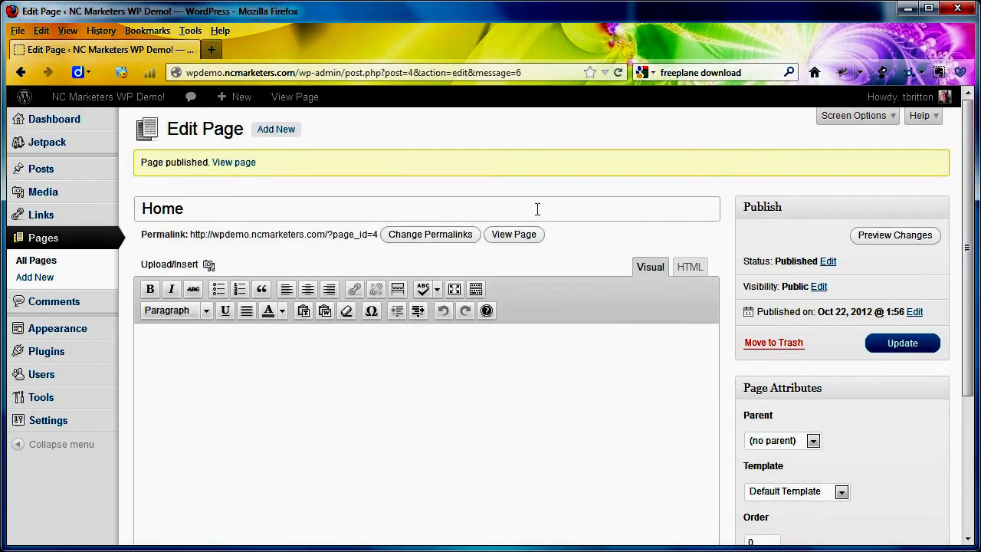
Create another page titled About, as listed in the Freeplane map, and publish it.
click(283, 136)
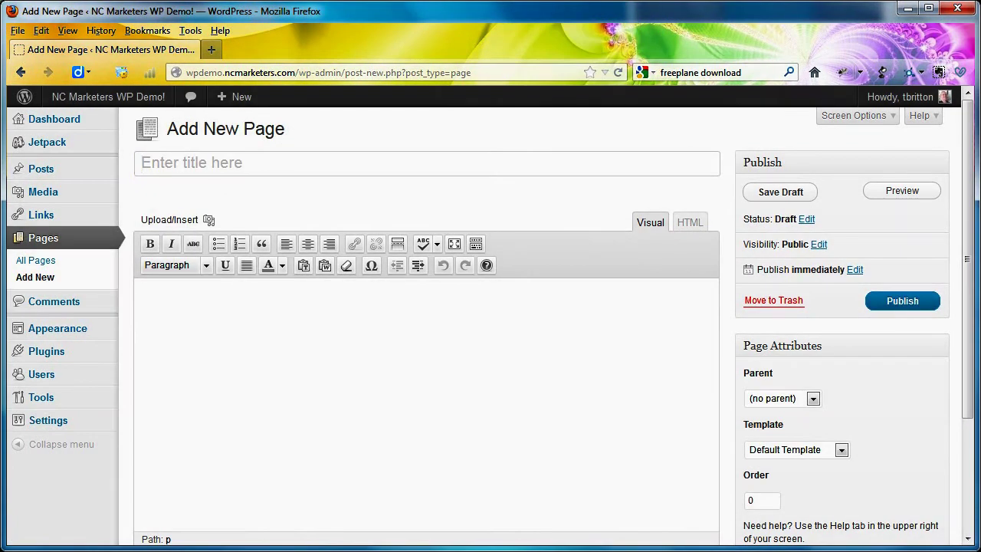
key(alt+Tab)
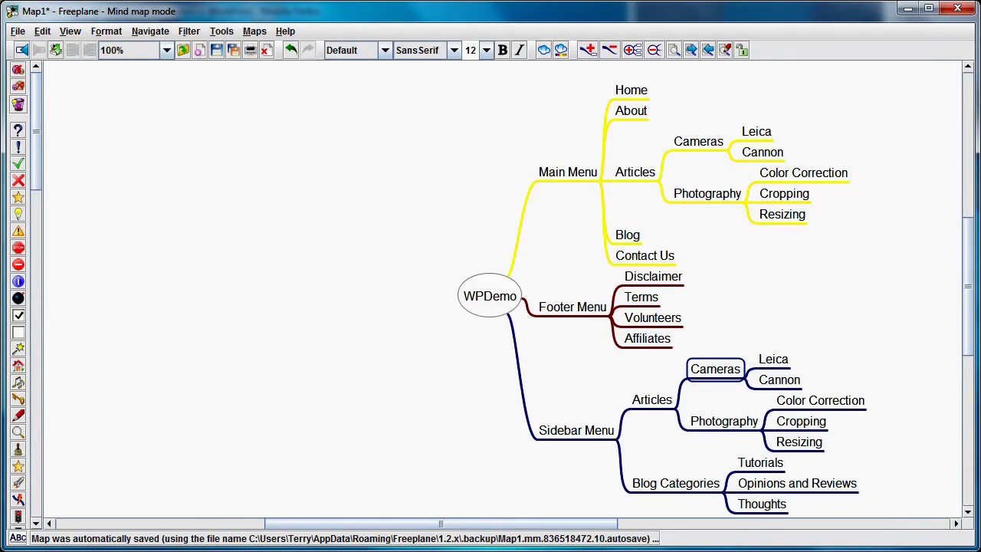
key(alt+Tab)
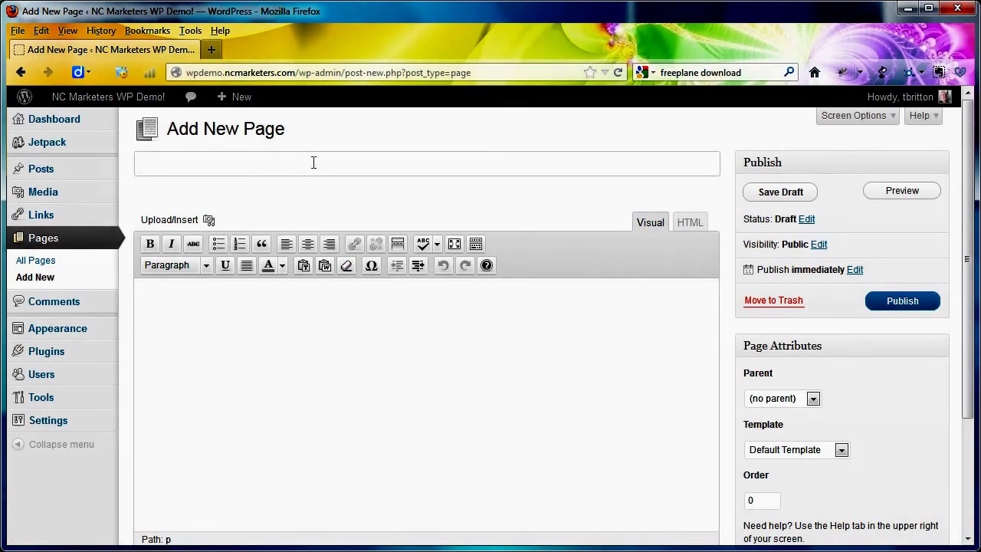
text(About)
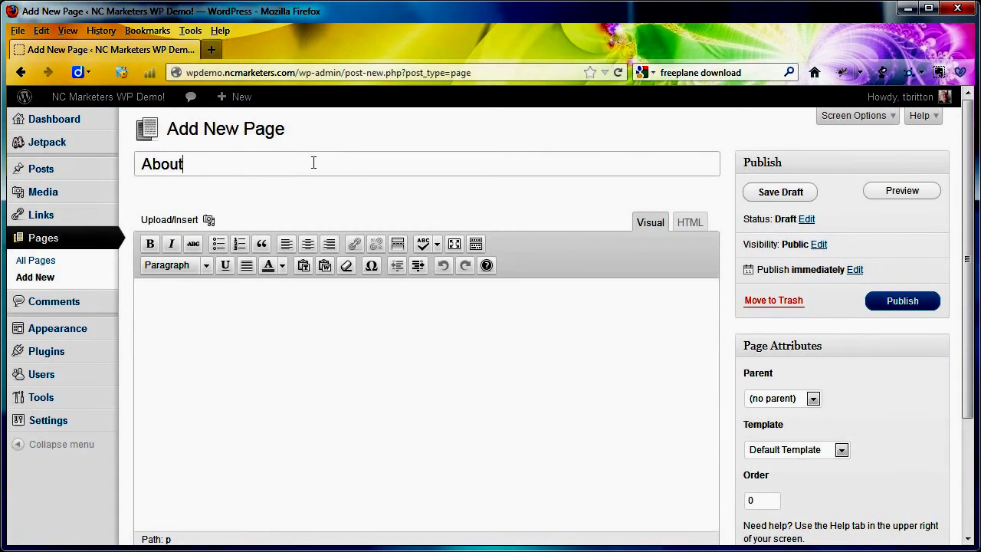
click(919, 301)
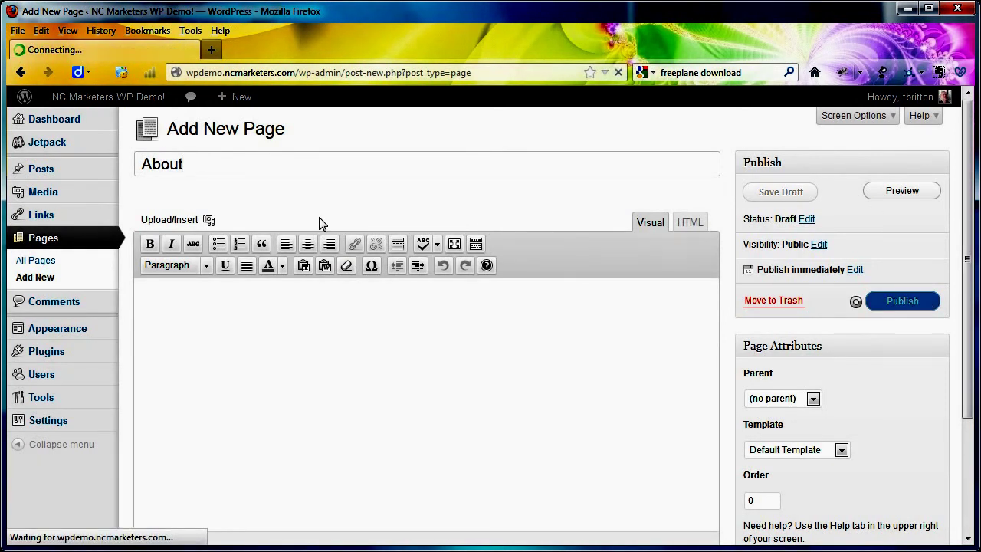
Create a new page titled Contact Us and publish it.
click(278, 129)
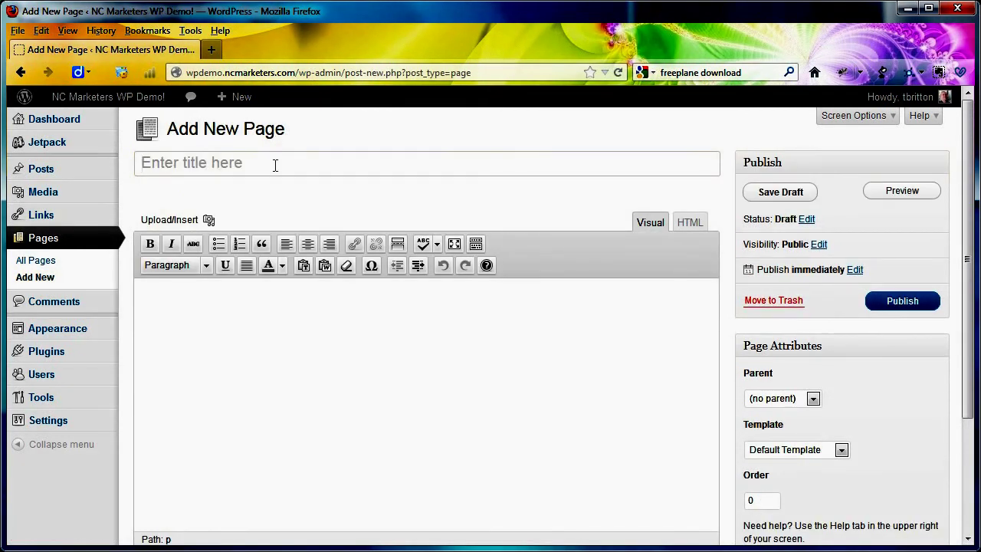
click(275, 165)
text(Contact U)
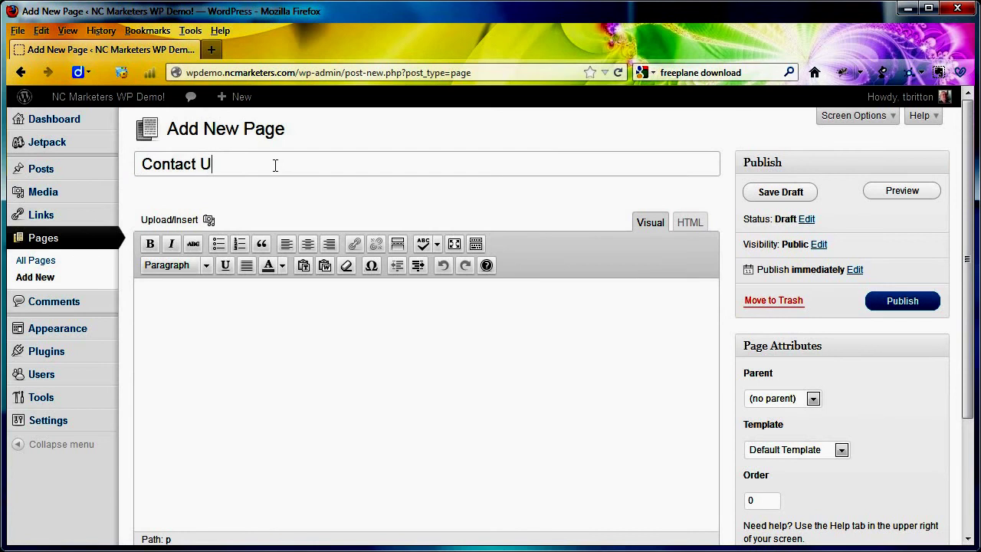
text(s)
click(901, 301)
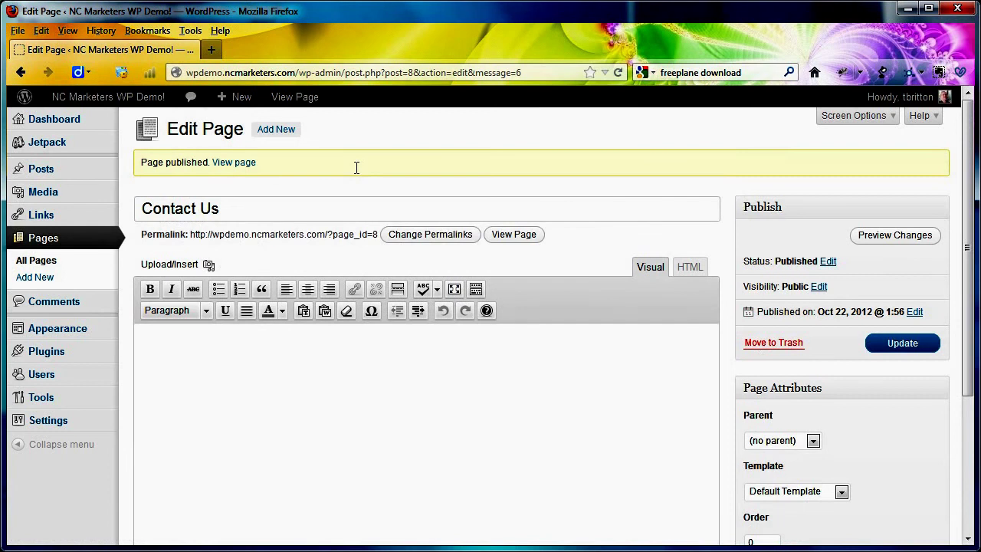
Add another new page with the title Articles and publish it.
drag(330, 151, 284, 129)
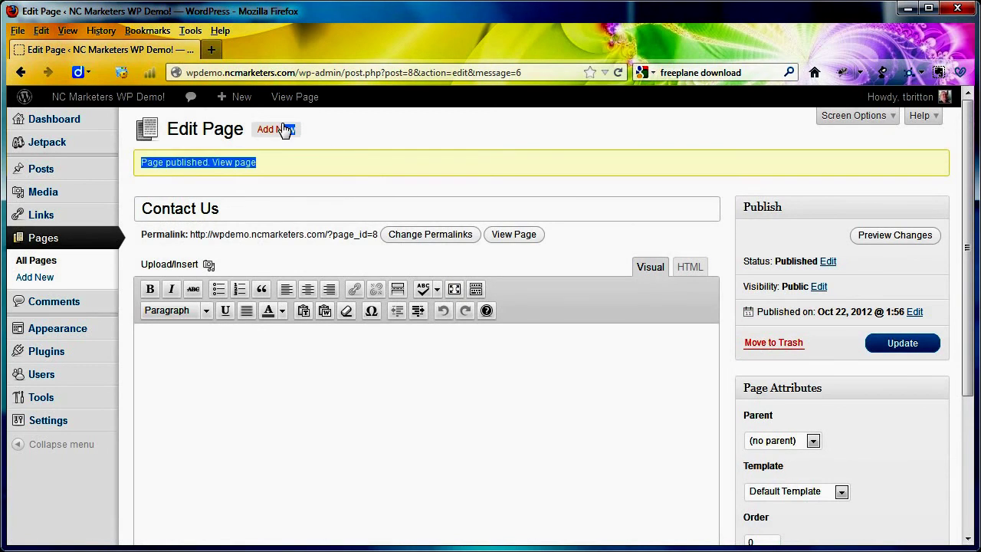
click(284, 129)
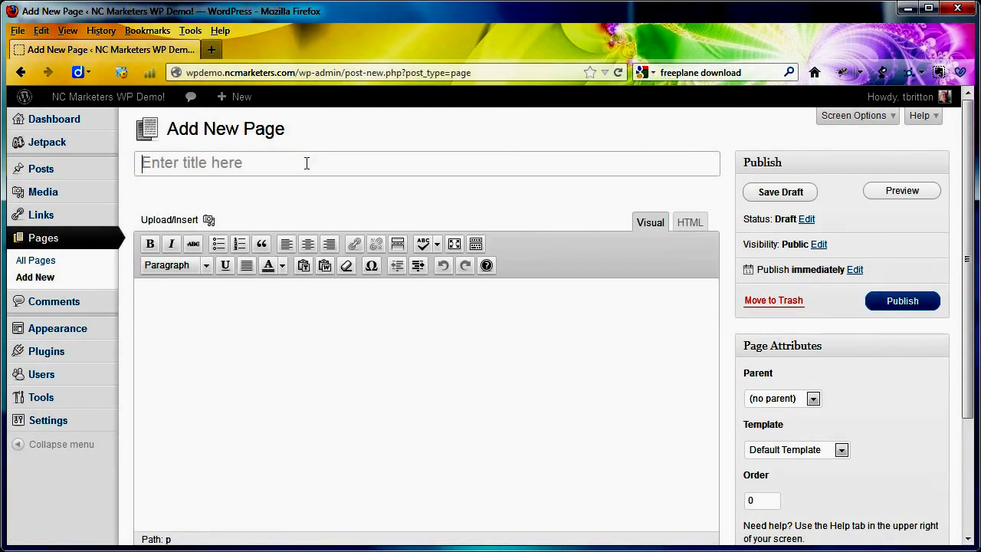
text(Art)
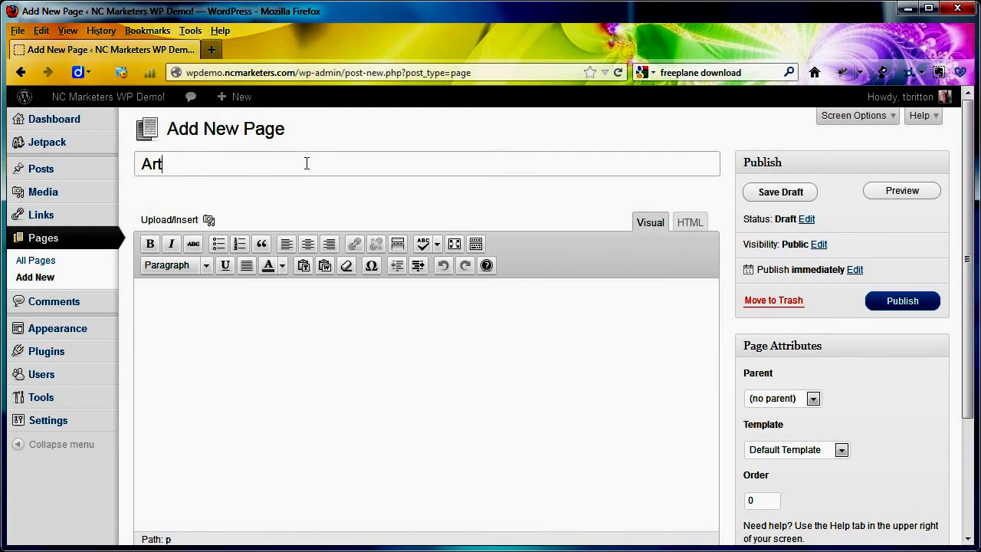
text(icles)
click(919, 302)
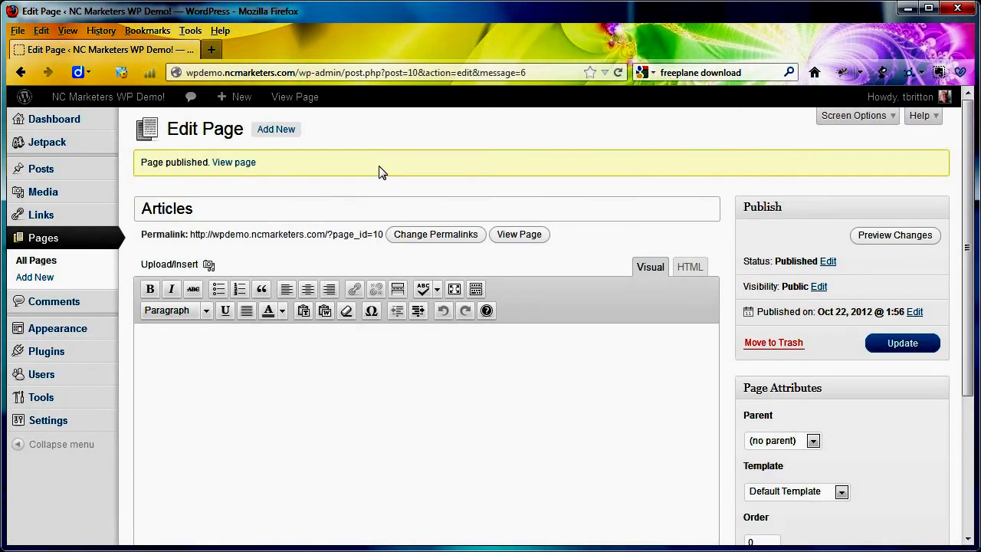
Create a page titled Cameras with no parent and publish it.
click(270, 130)
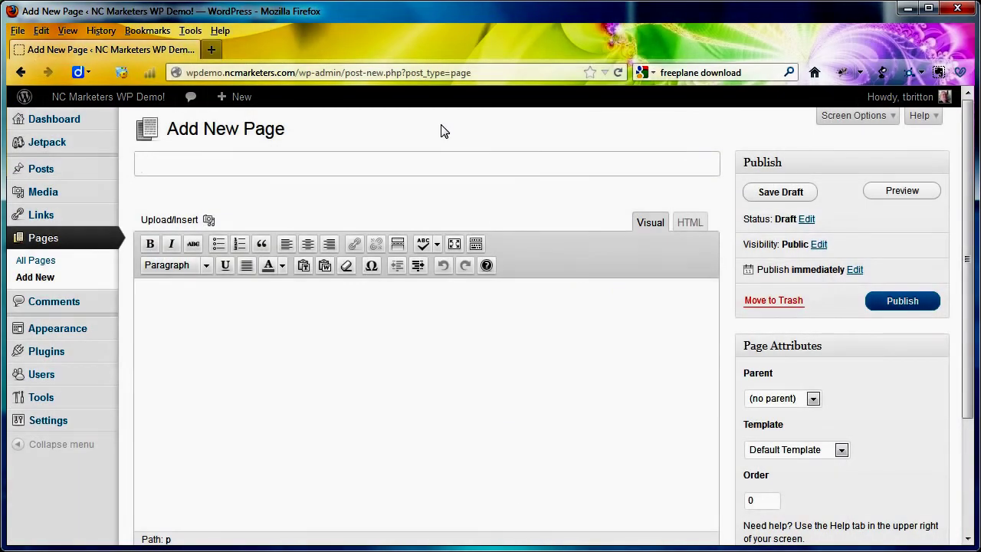
text(Camera)
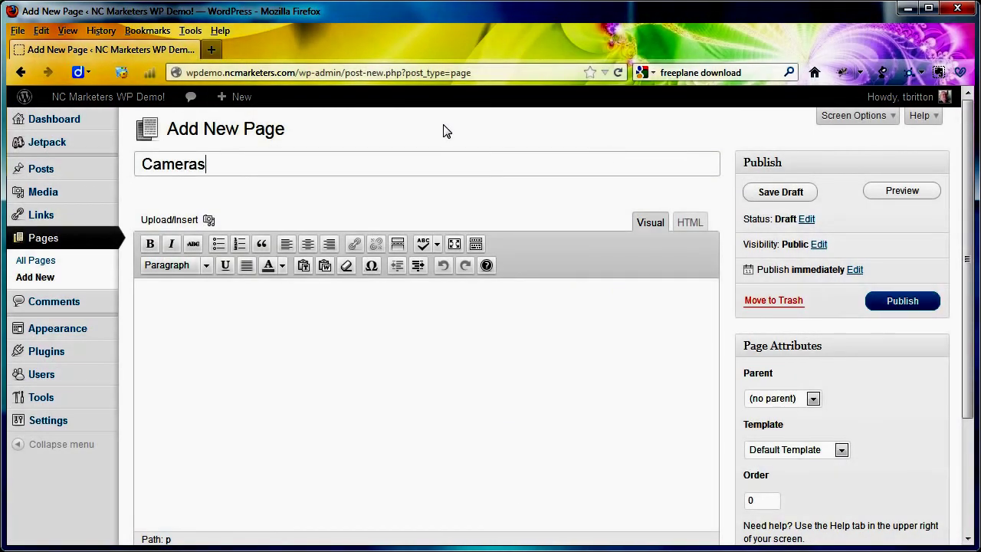
text(s)
click(910, 299)
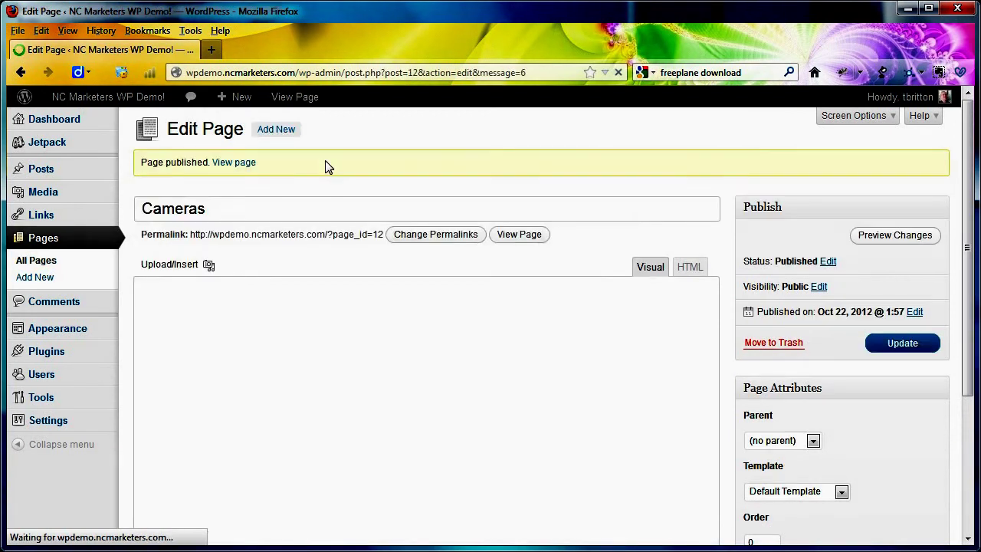
Create a page titled Leica with no parent and publish it.
click(278, 130)
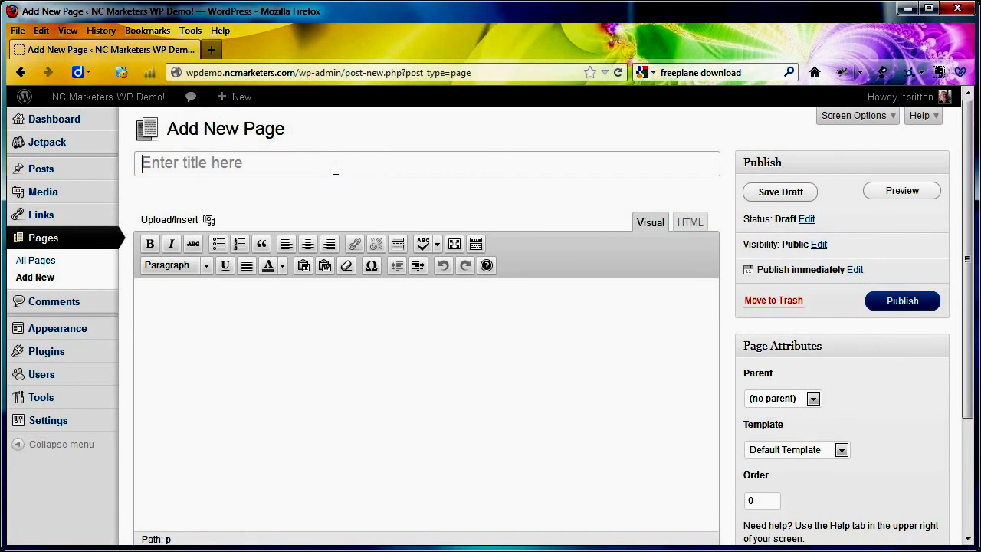
click(336, 168)
text(Leica)
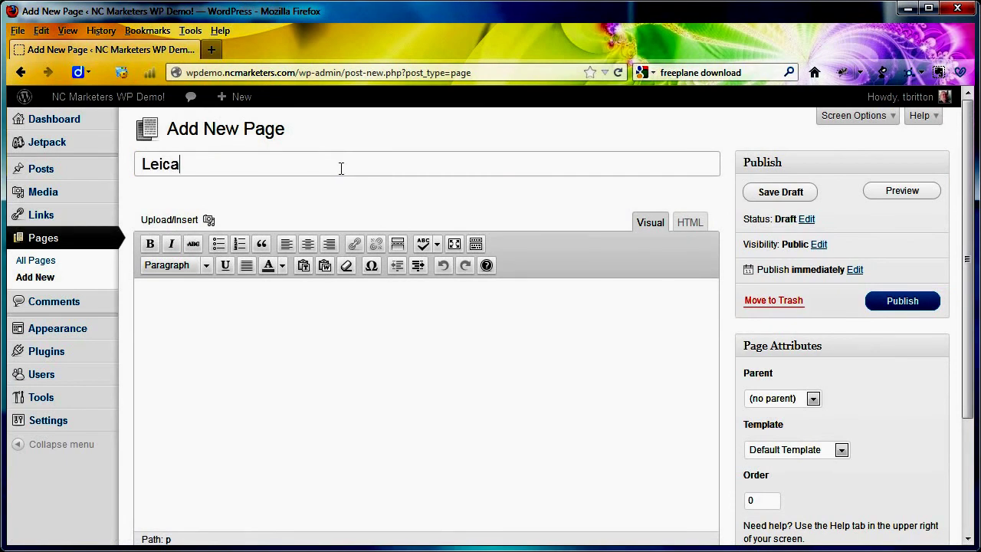
click(881, 302)
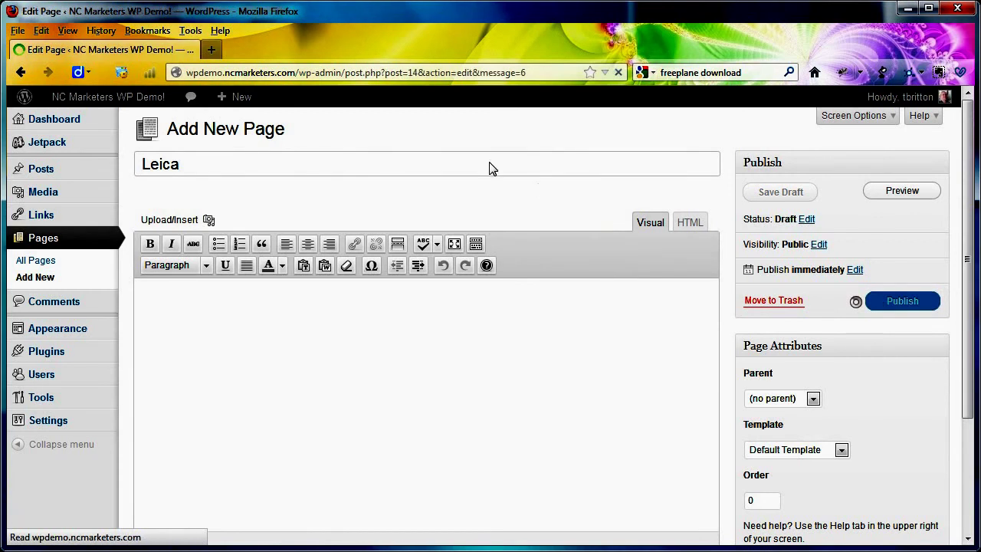
Create a page titled Cannon with no parent and publish it.
click(284, 131)
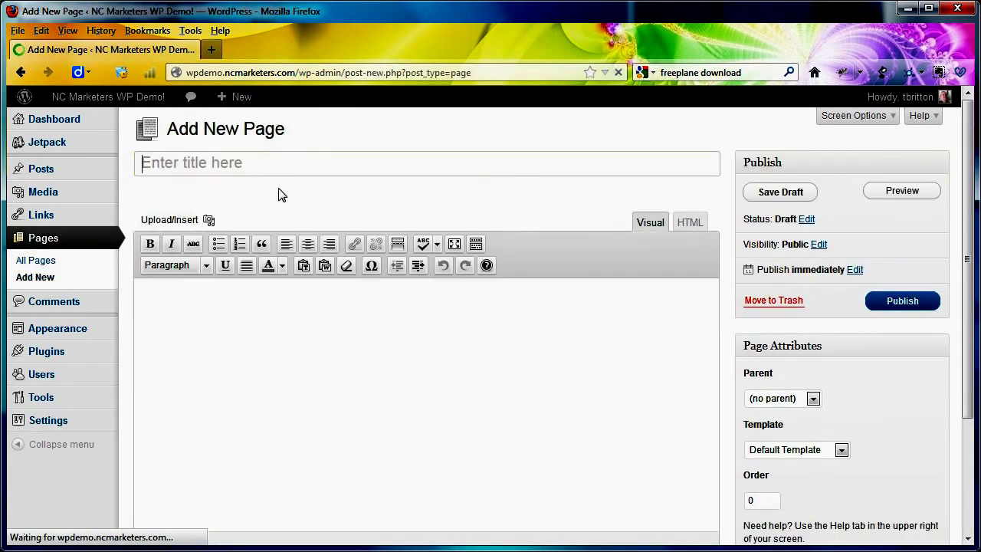
text(Cannon)
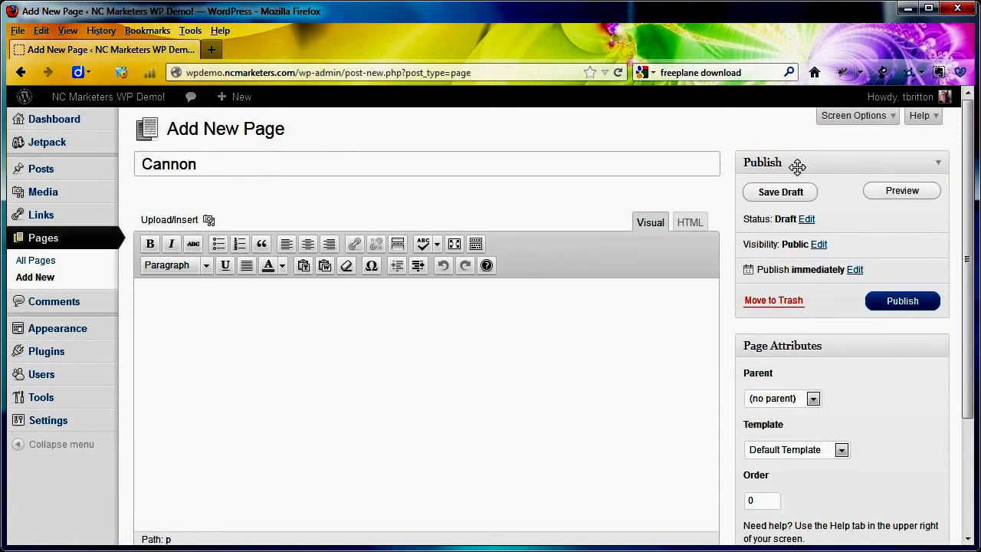
click(916, 304)
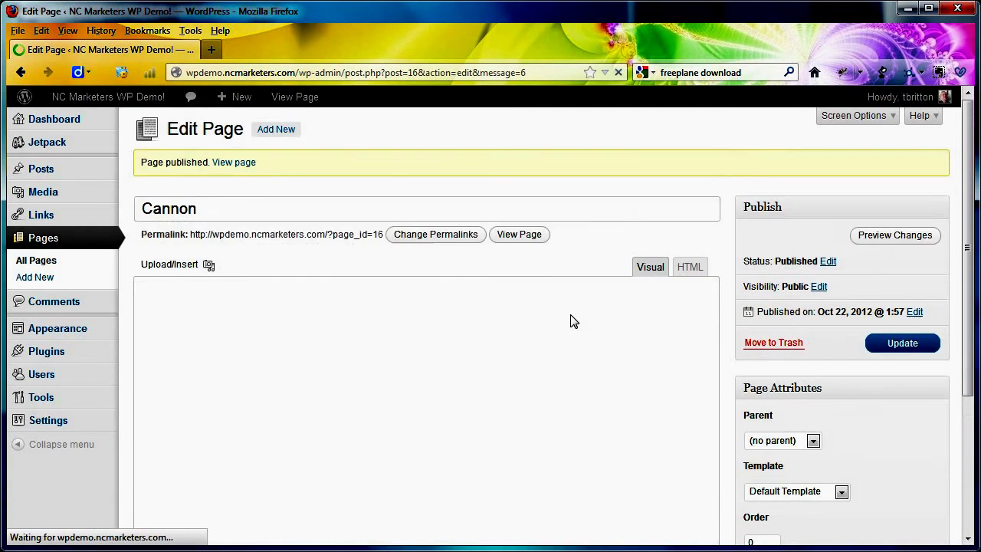
Start another page, check the planned page list in the mind map, title the page Photography and publish it.
click(280, 130)
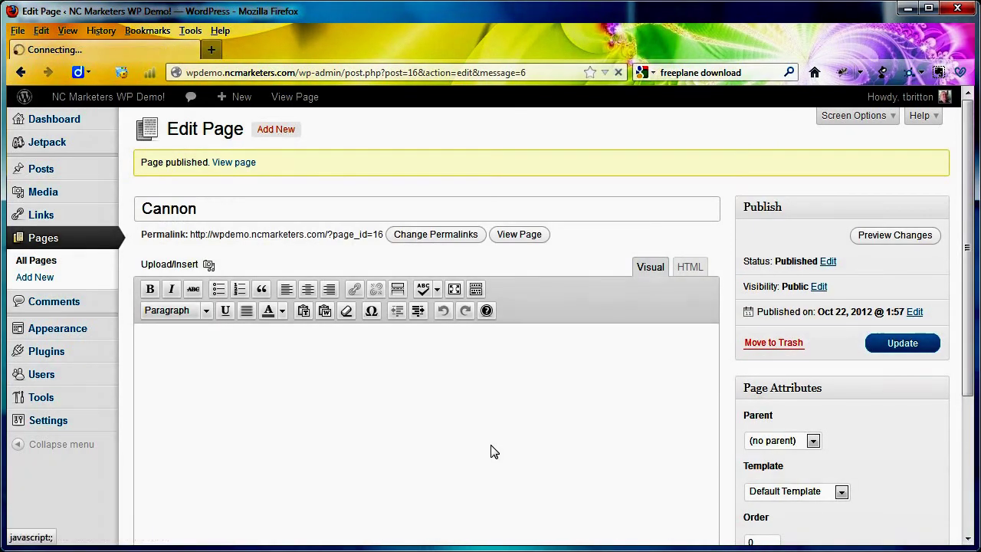
key(alt+Tab)
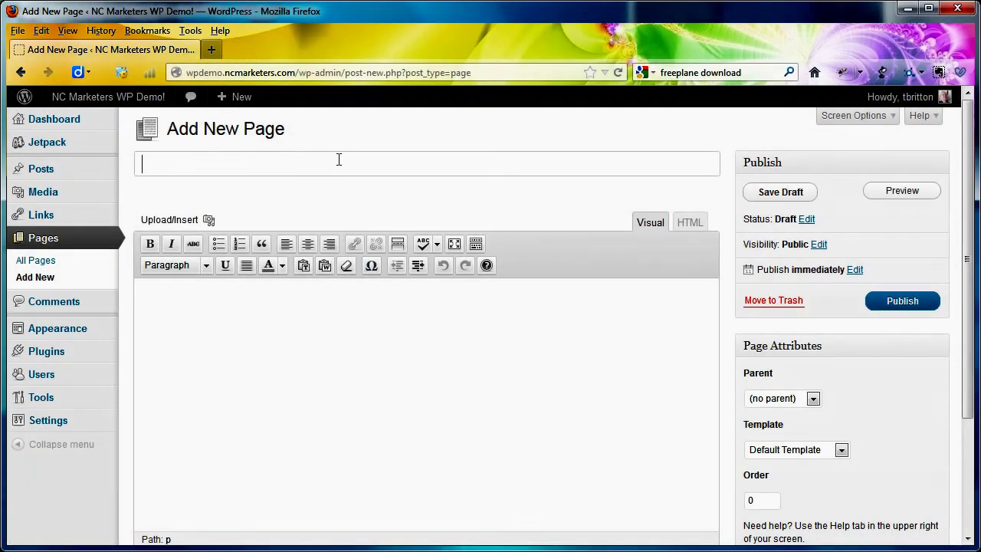
text(OPh)
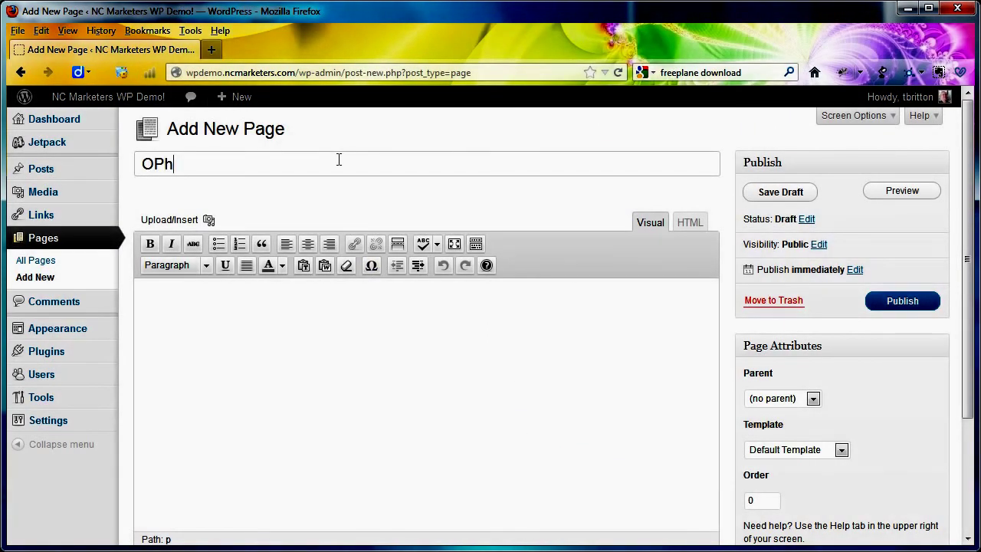
key(BackSpace)
key(BackSpace)
text(Photography)
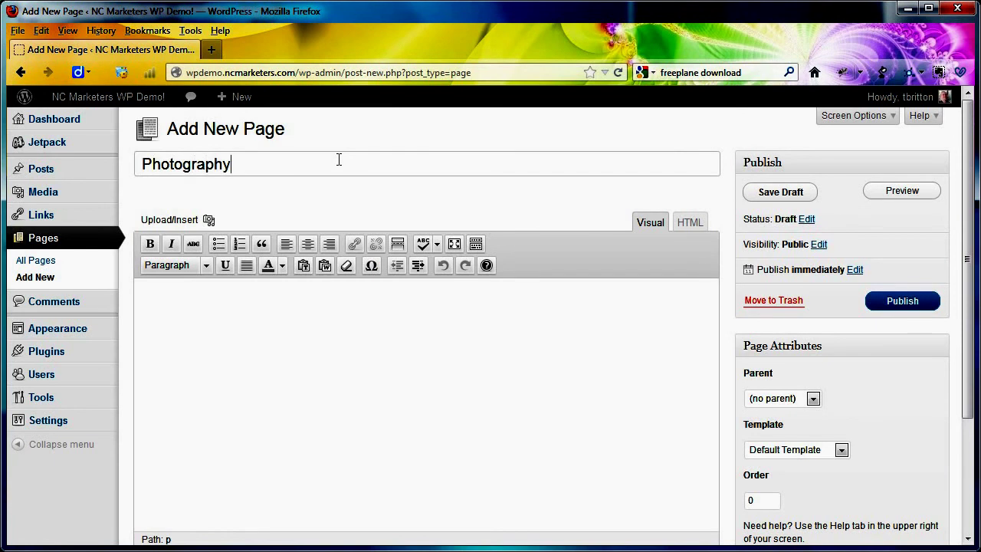
click(902, 303)
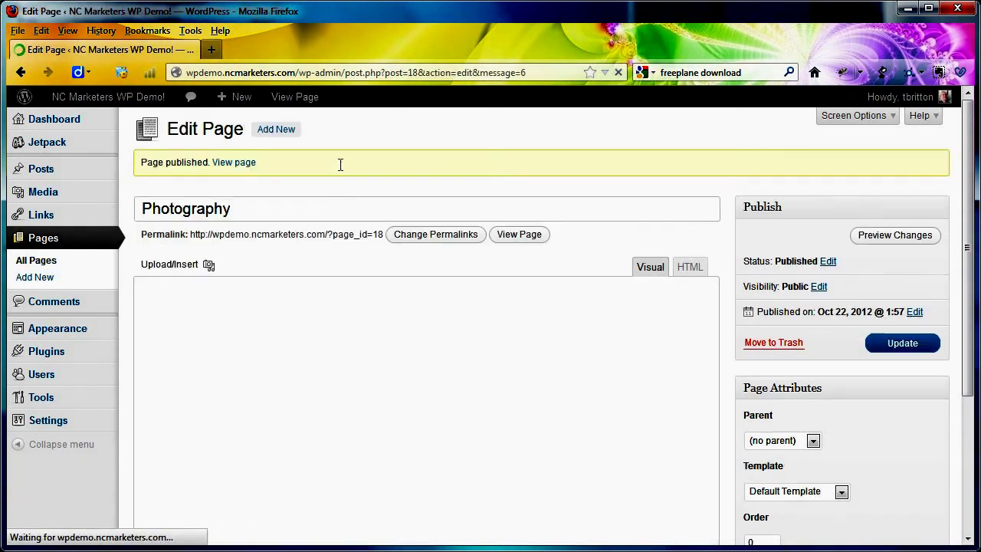
Create a page titled Color Correction with the default template and publish it.
click(290, 133)
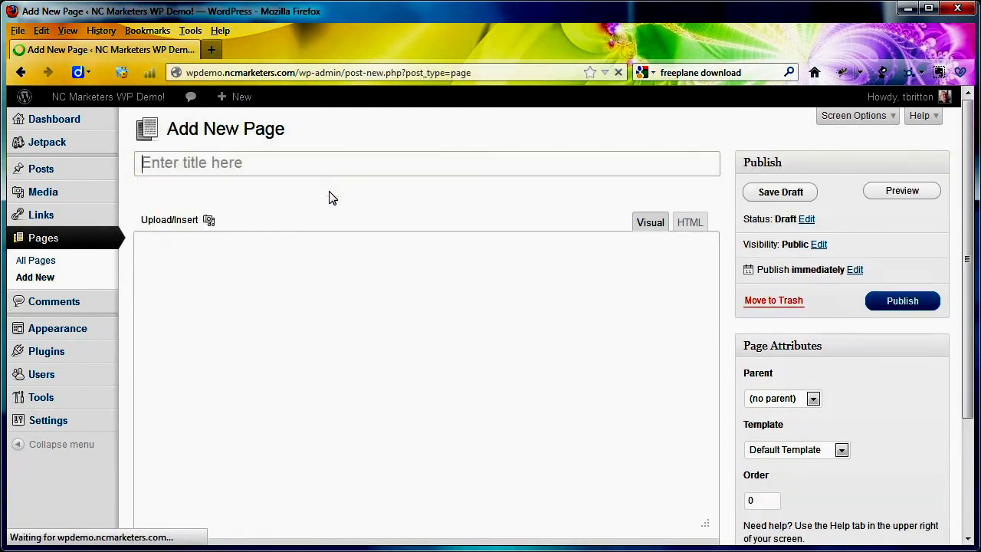
text(Col)
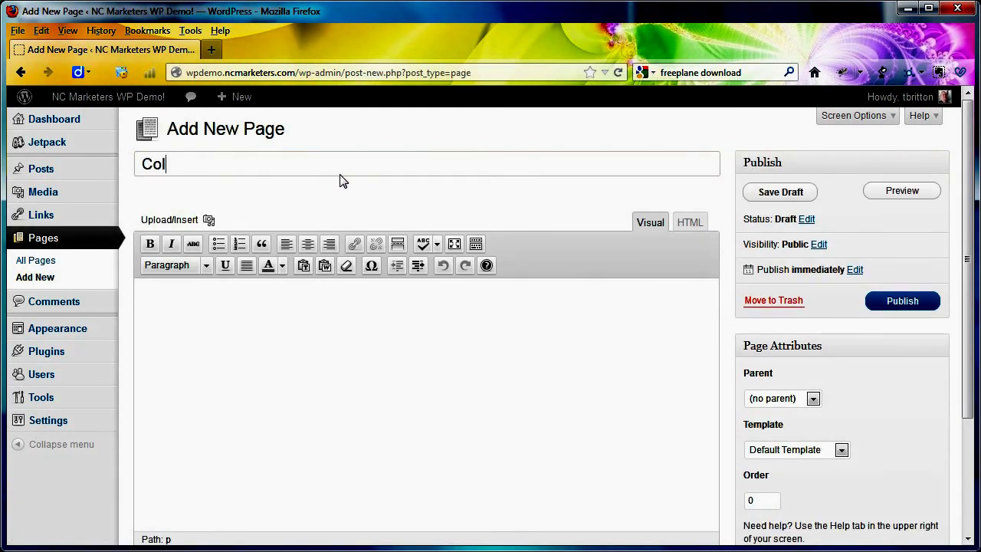
text(or Correction)
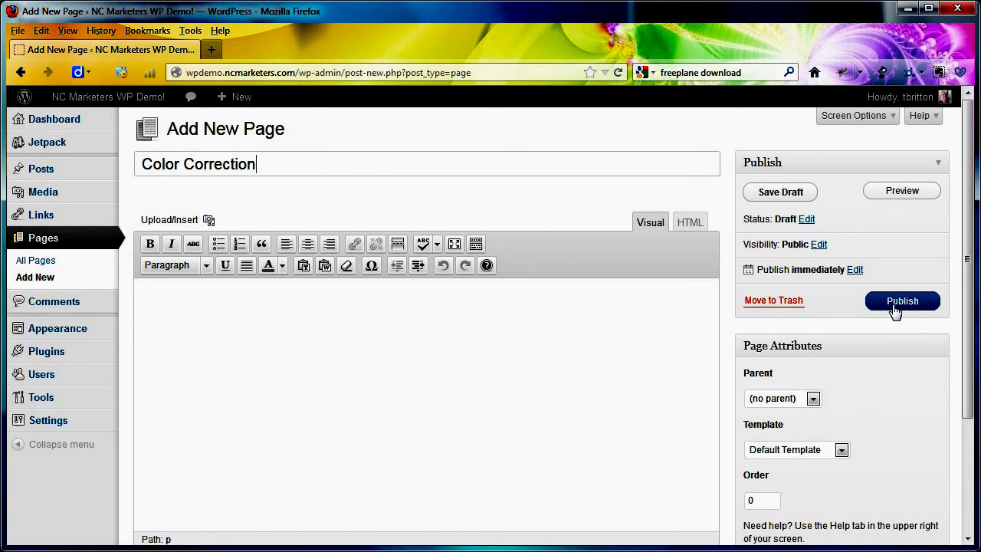
click(895, 306)
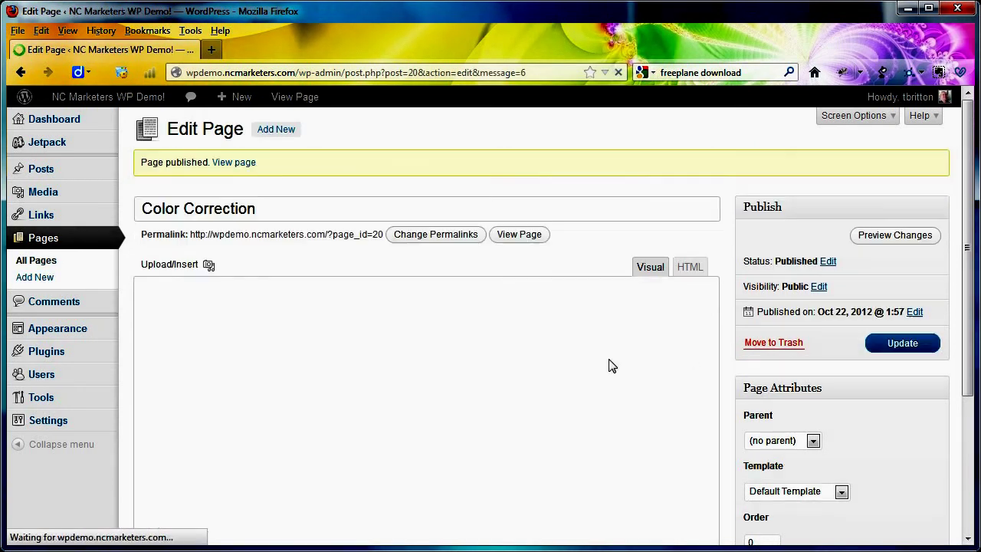
Create a page titled Cropping with the default template and publish it.
click(280, 129)
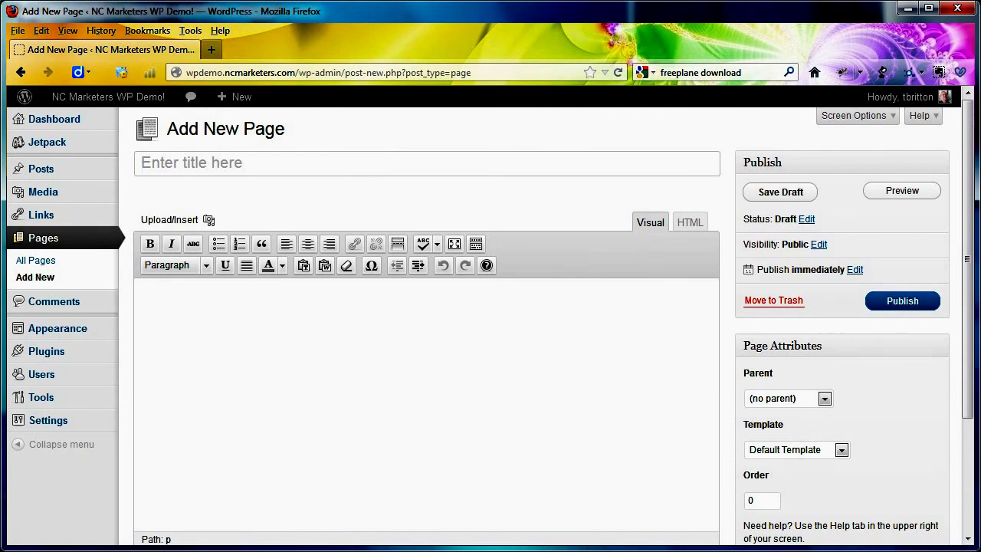
click(142, 163)
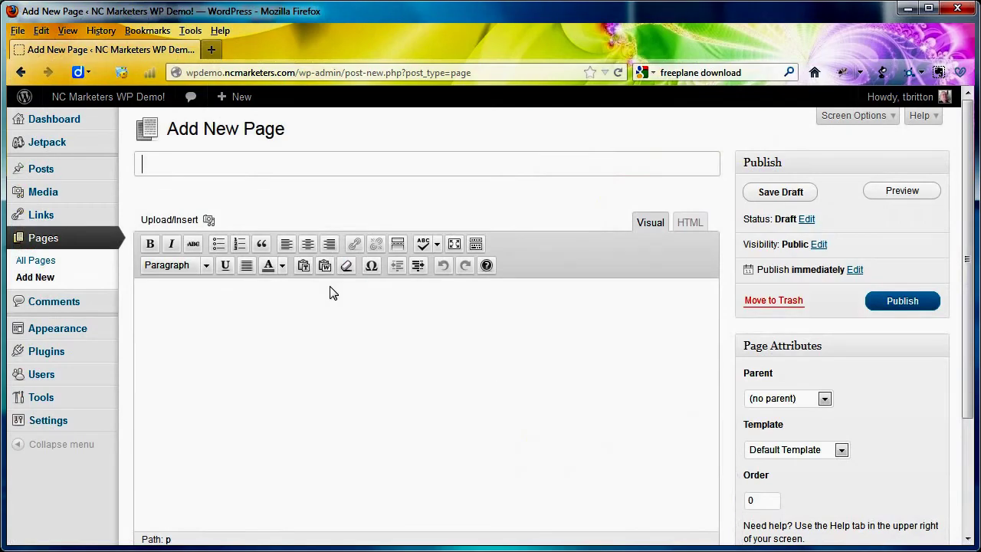
text(Crop)
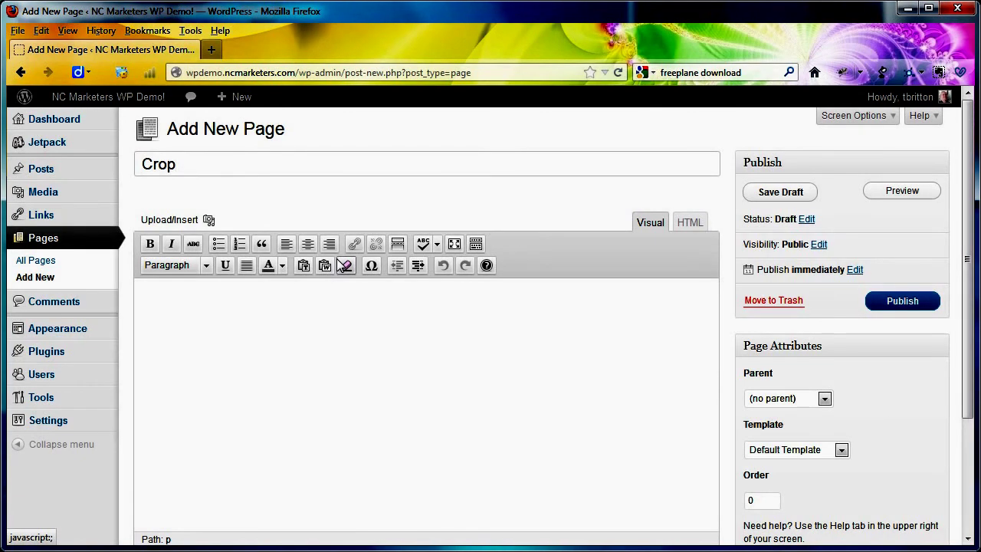
text(ping)
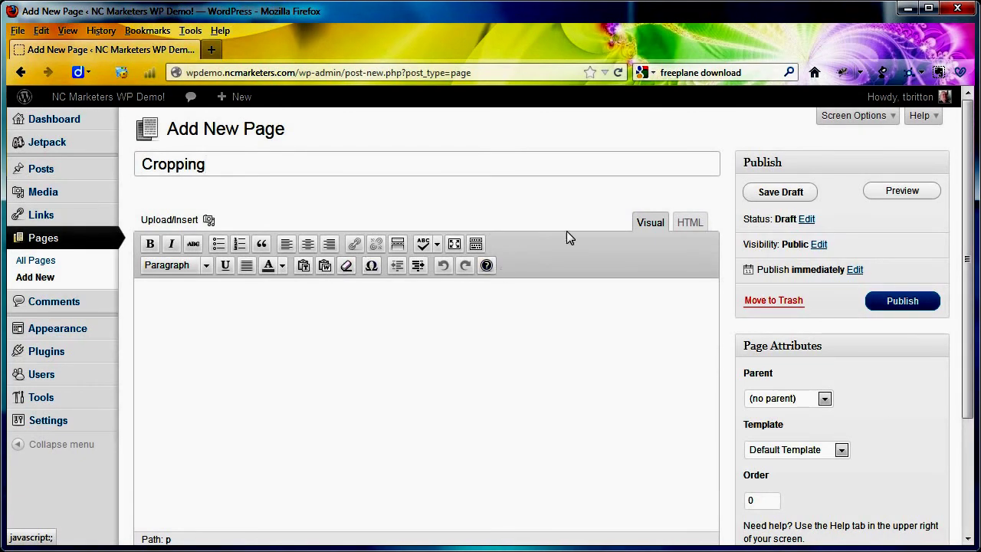
click(908, 302)
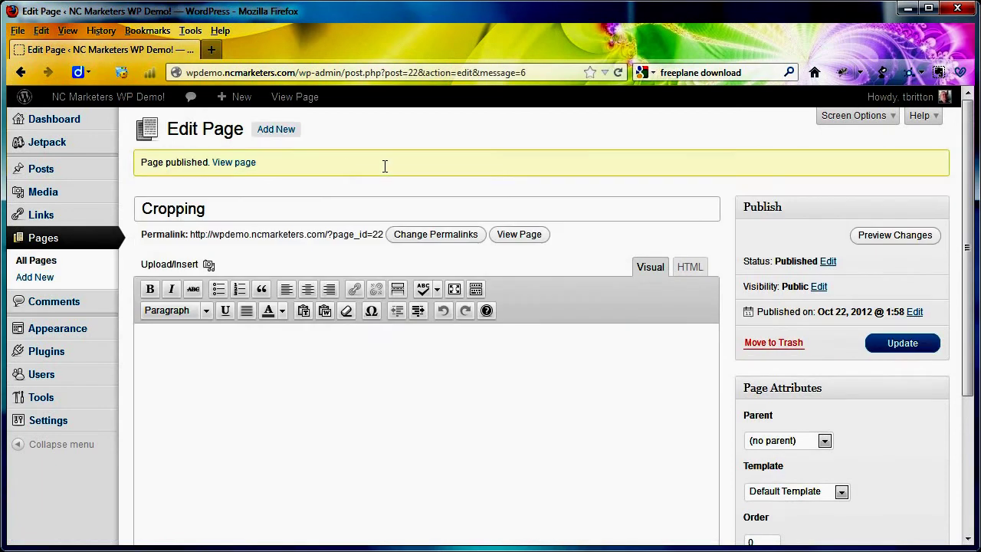
Create a page titled Resizing with the default template and publish it.
click(288, 130)
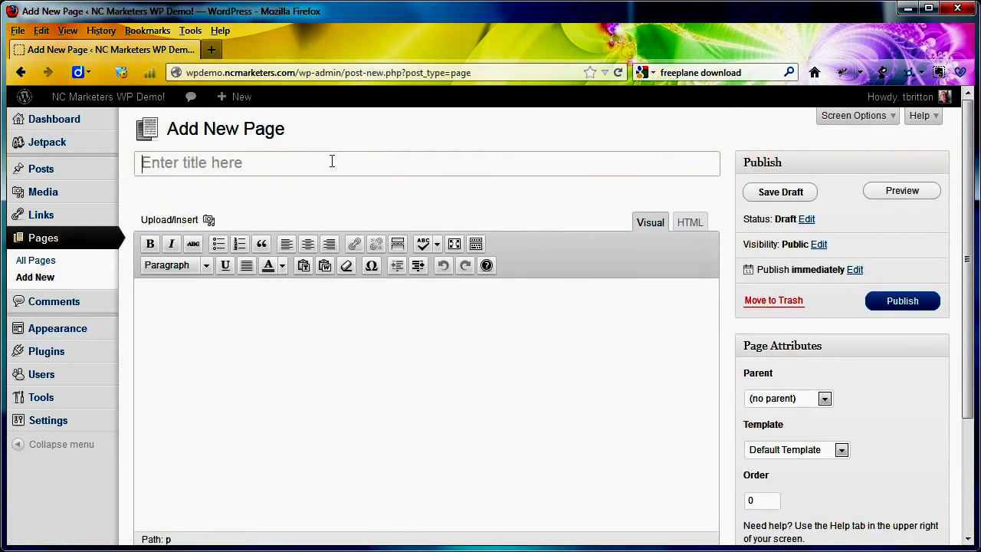
click(332, 161)
text(Rex)
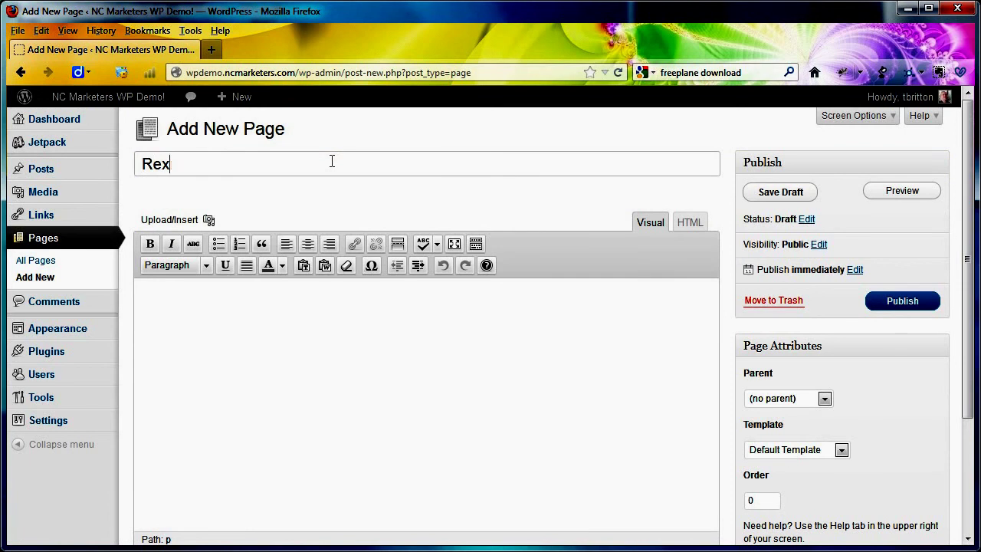
text(izing)
click(901, 303)
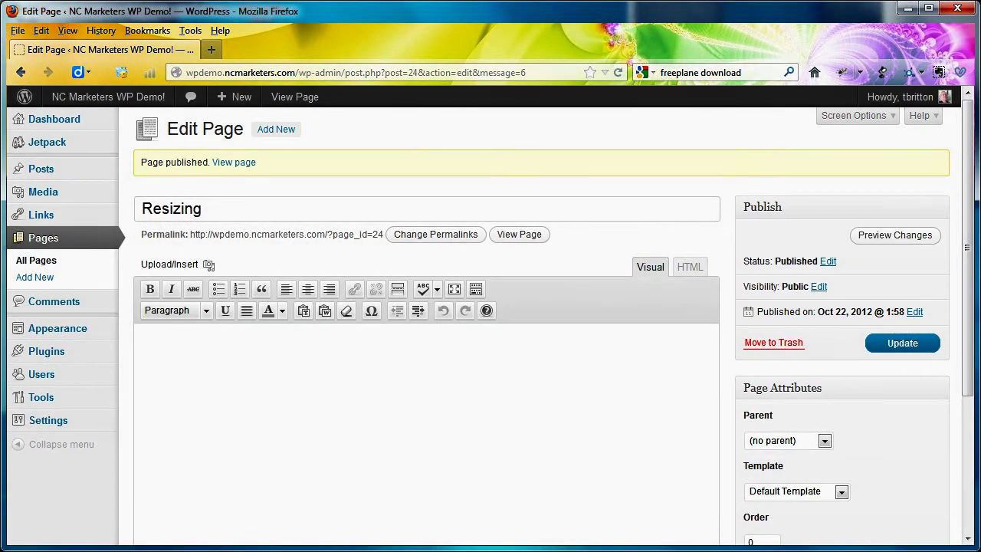
Check the page plan in the mind map, create a page titled Blog with the default template and publish it.
key(alt+Tab)
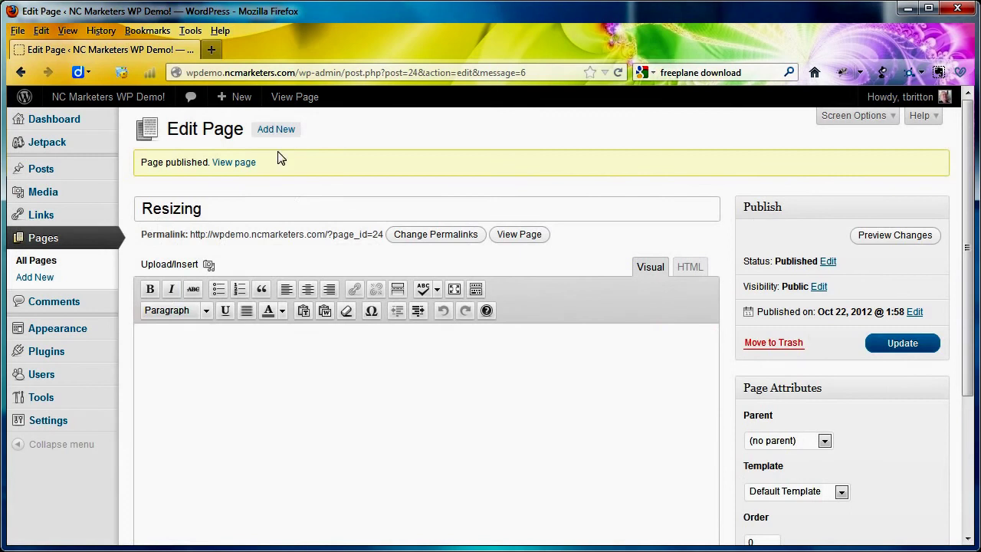
click(272, 130)
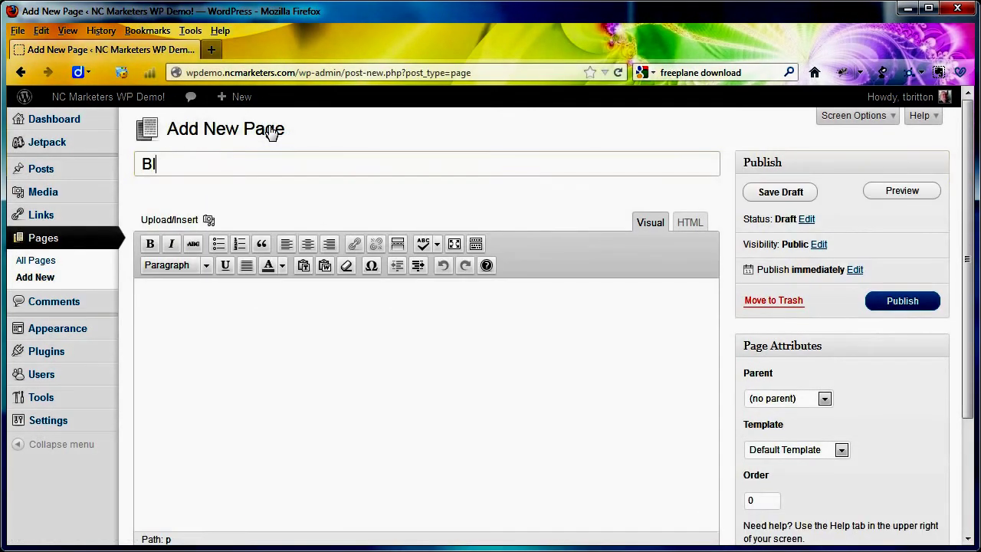
text(Blog)
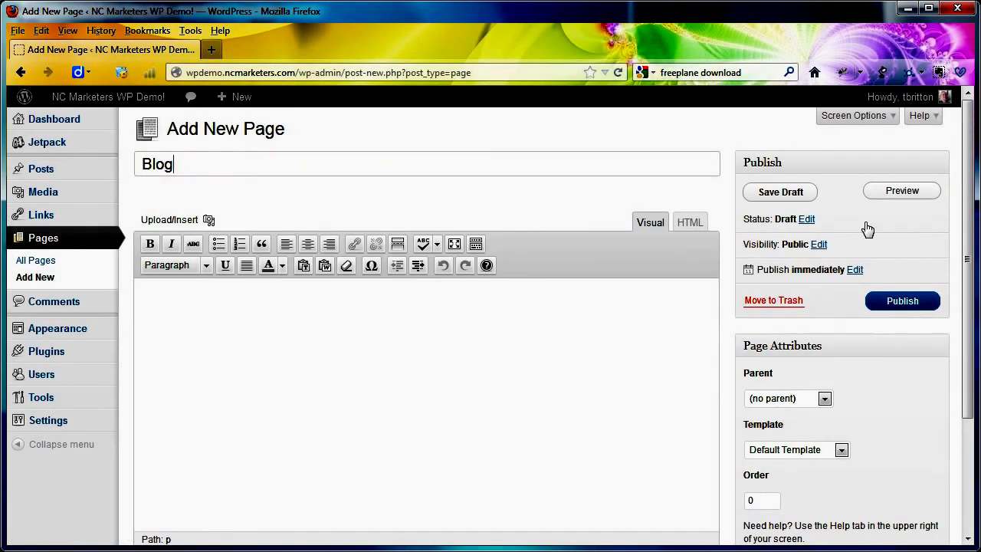
click(904, 301)
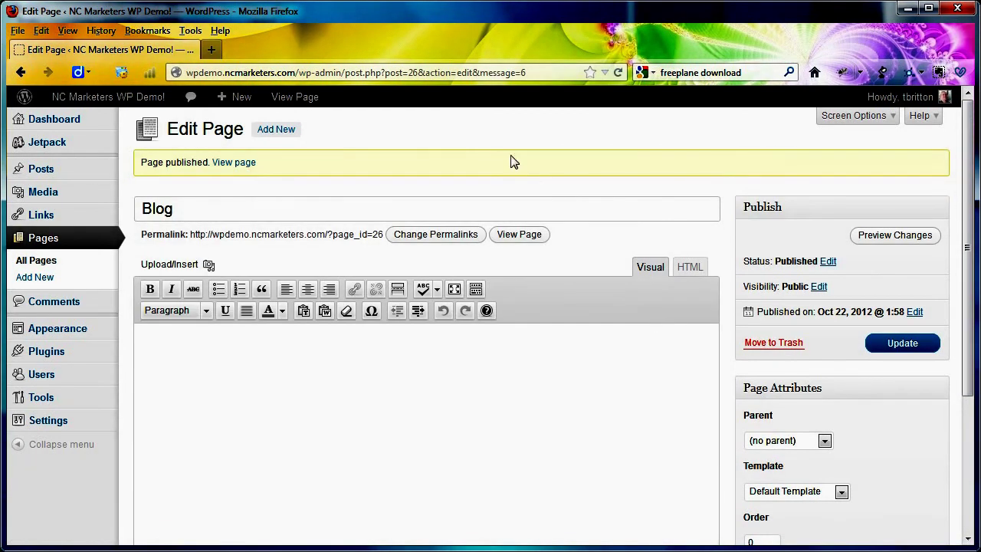
Create a page titled Terms with the default template and publish it.
click(281, 133)
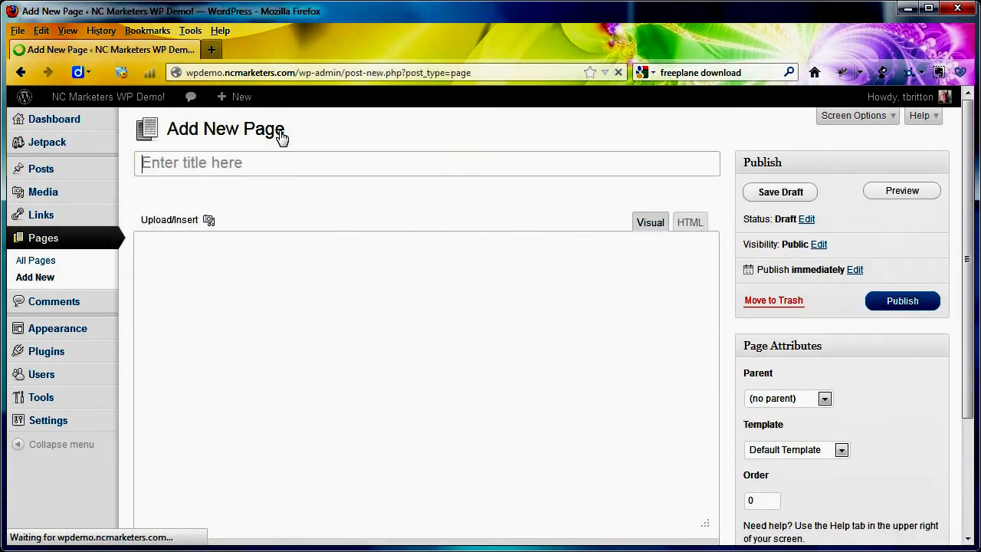
text(Terms)
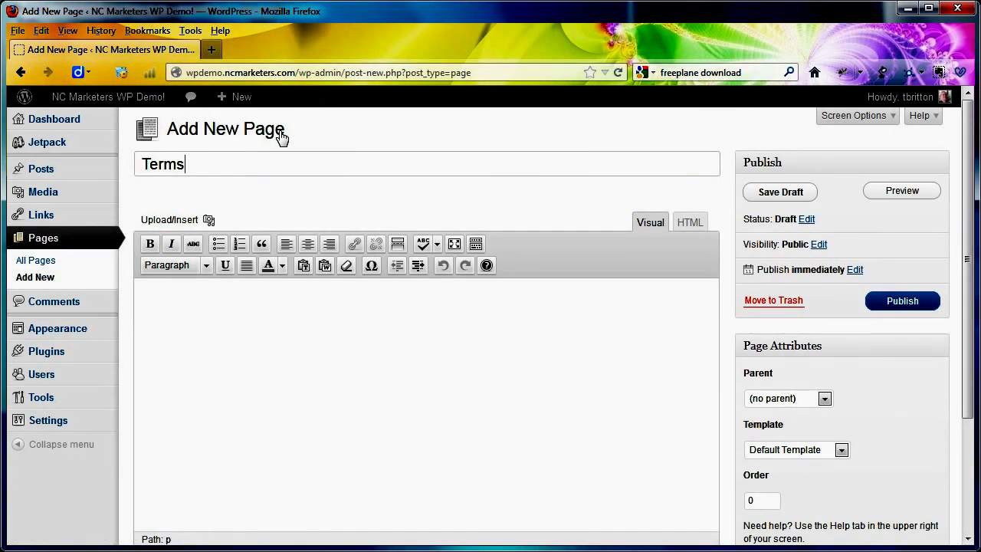
click(892, 303)
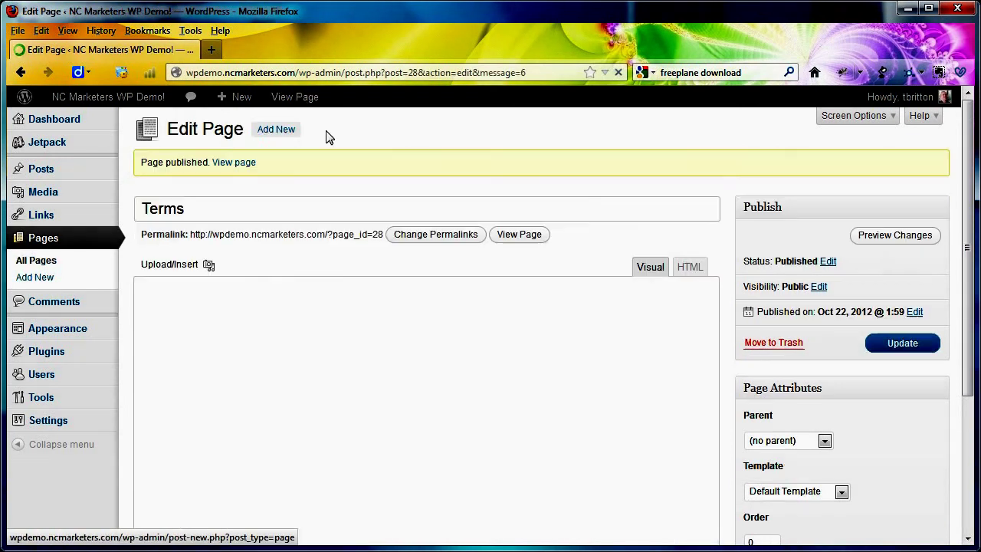
Create a page titled Disclaimer with the default template and publish it.
click(290, 130)
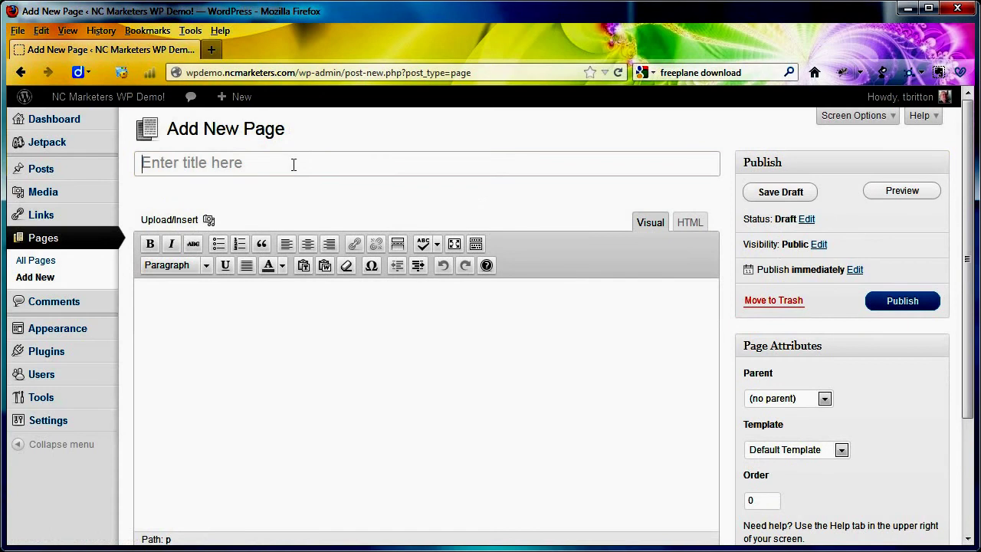
text(Disclaimer)
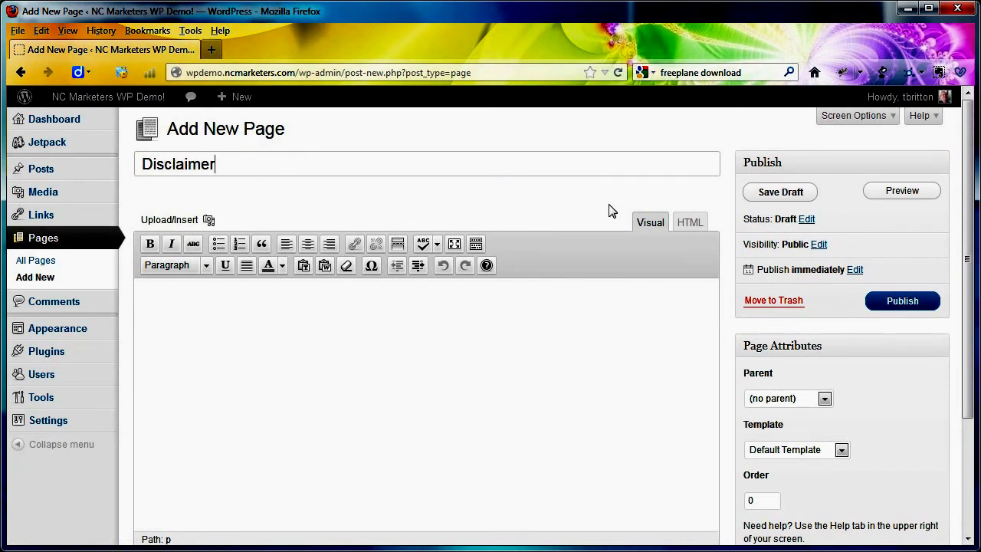
click(908, 301)
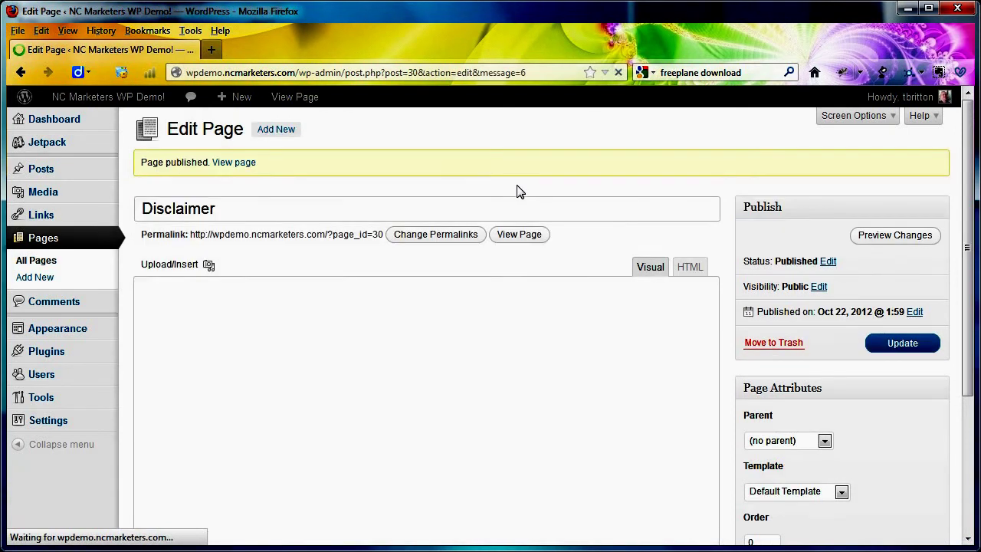
Create a page titled Volunteers with the default template and publish it.
click(276, 132)
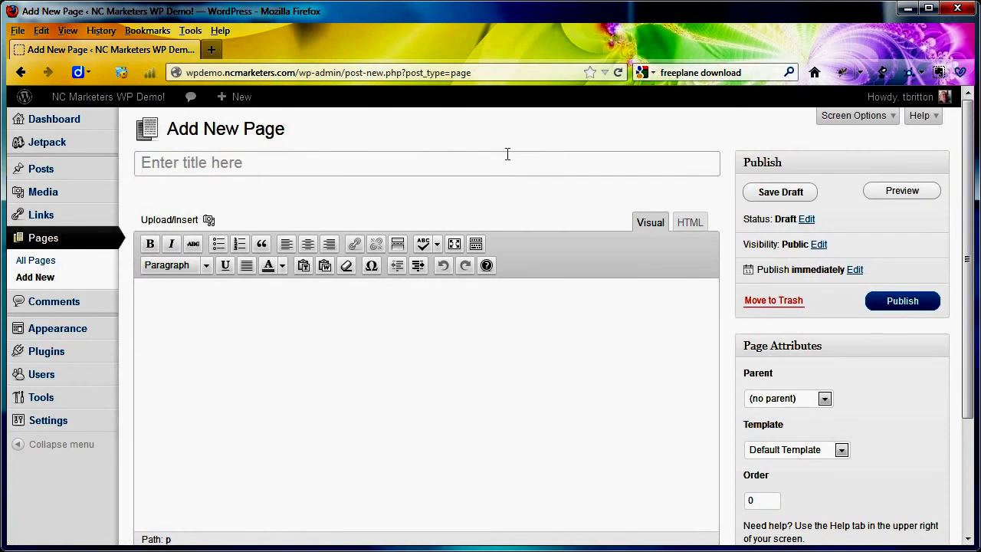
text(V)
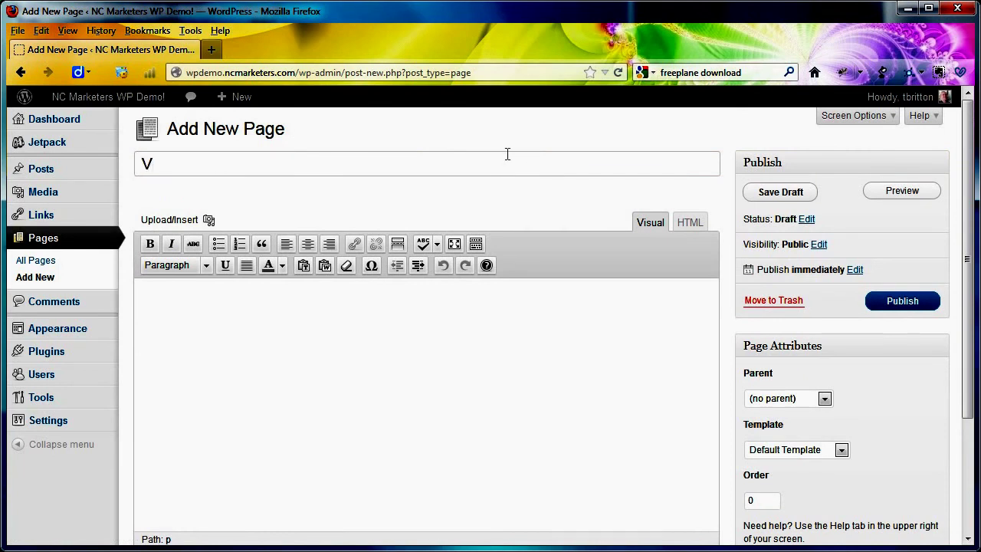
text(olunteers)
click(909, 307)
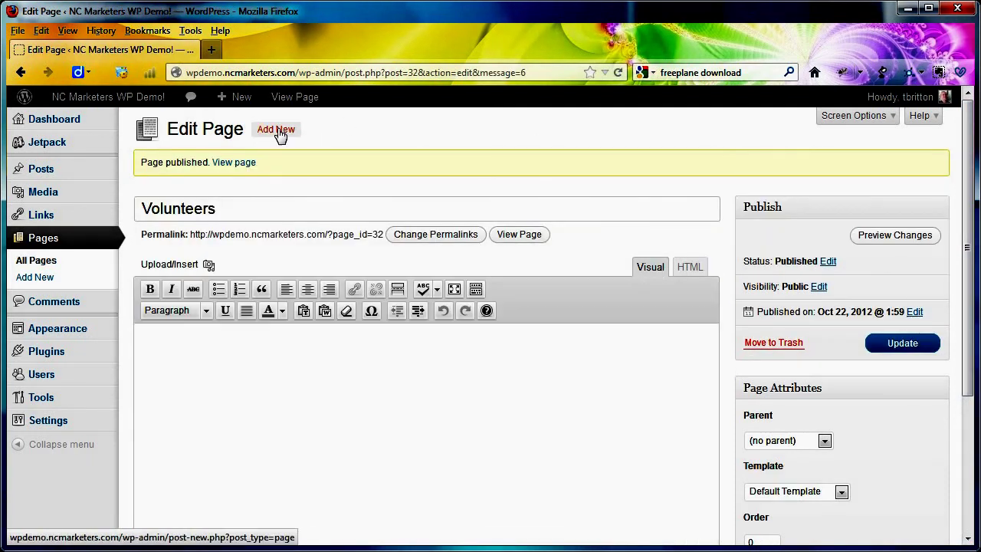
Create a page titled Affiliates with the default template and publish it.
click(277, 130)
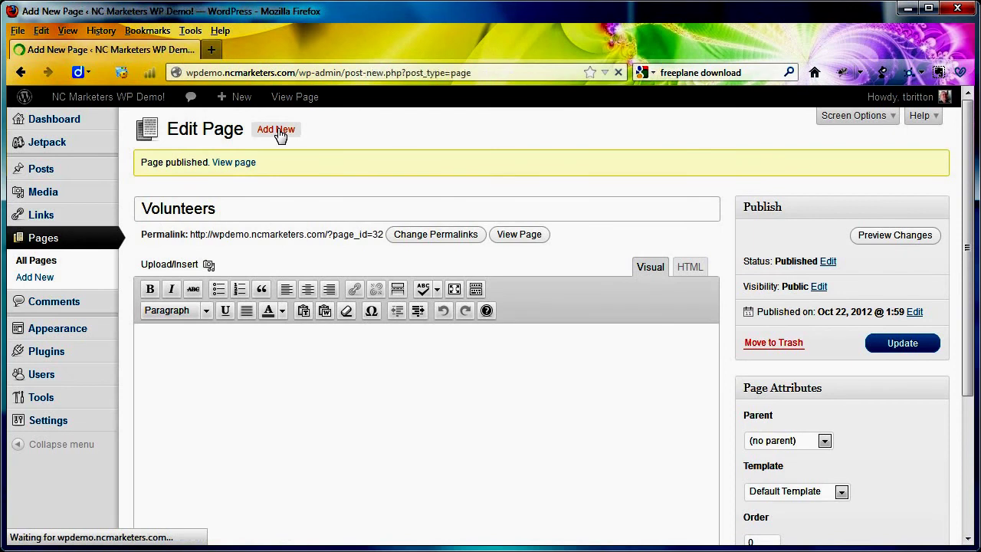
text(Affiliates)
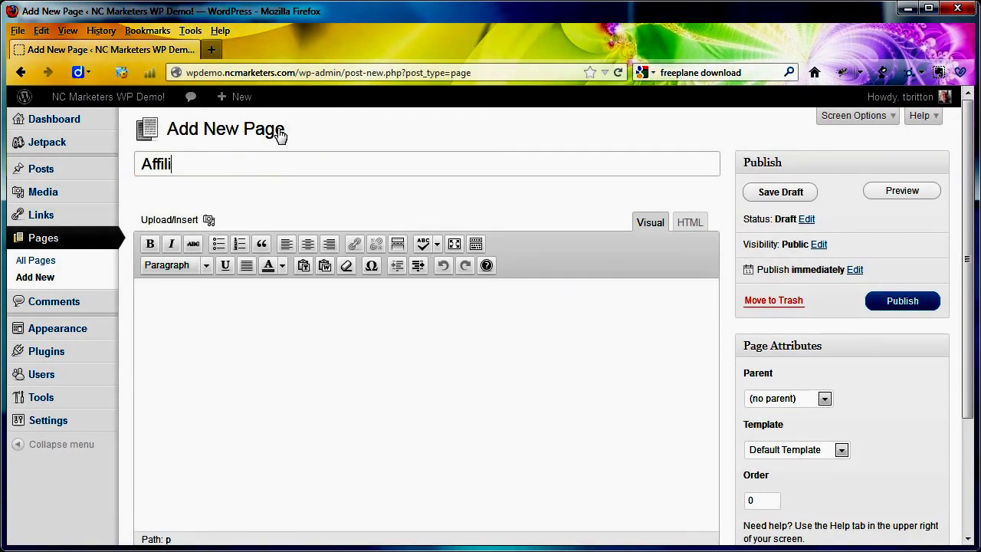
click(902, 301)
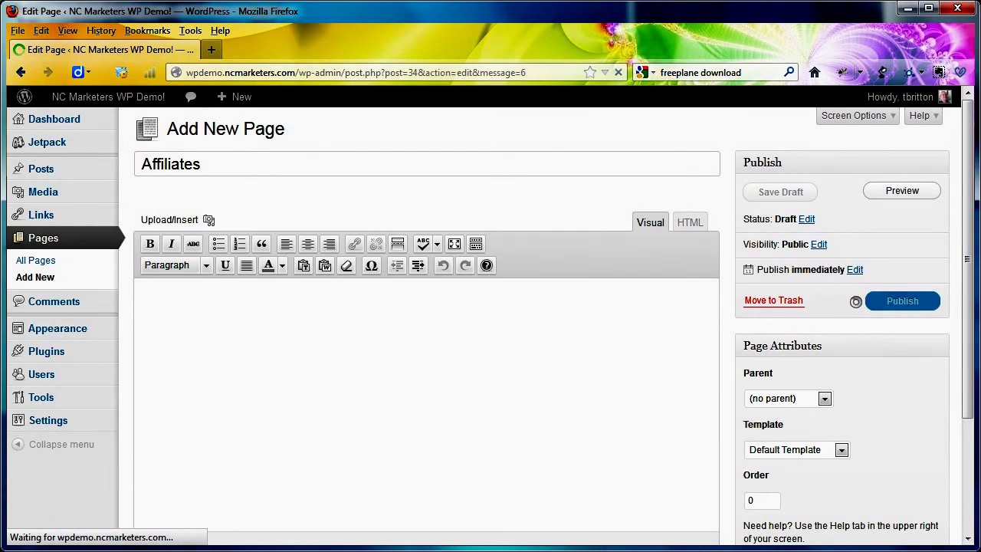
Review the planned menu structure in the Freeplane mind map, and open the post categories management page in WordPress.
key(alt+Tab)
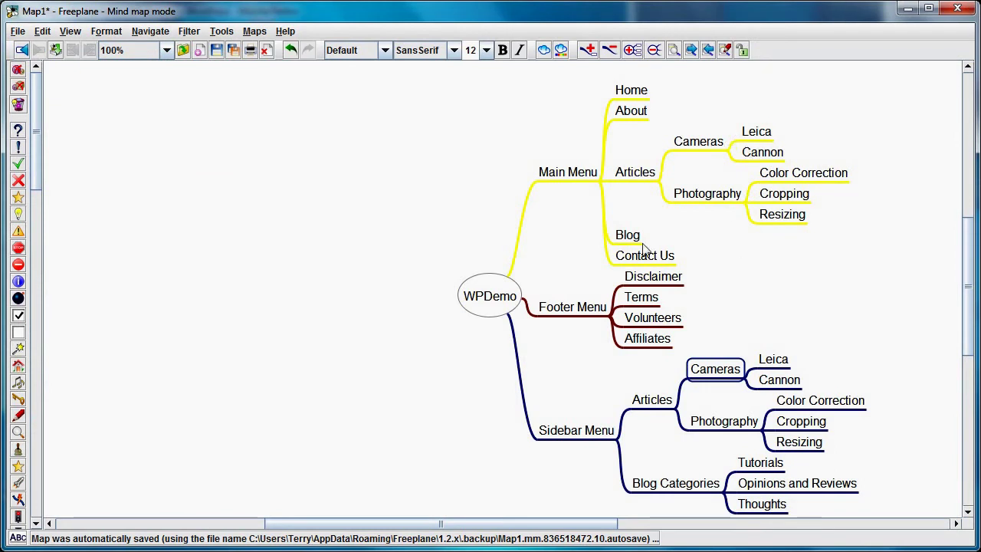
click(633, 176)
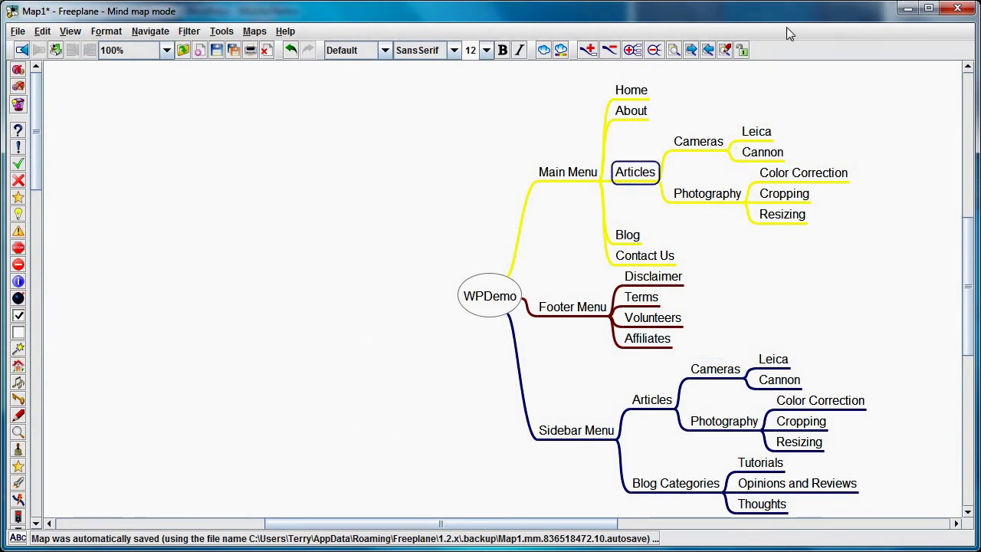
click(906, 8)
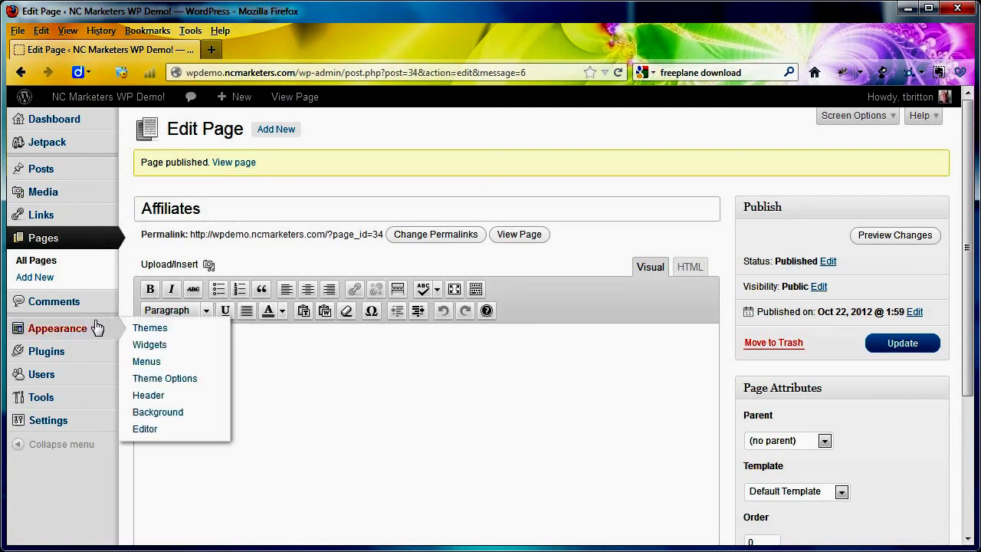
mouse_move(60, 169)
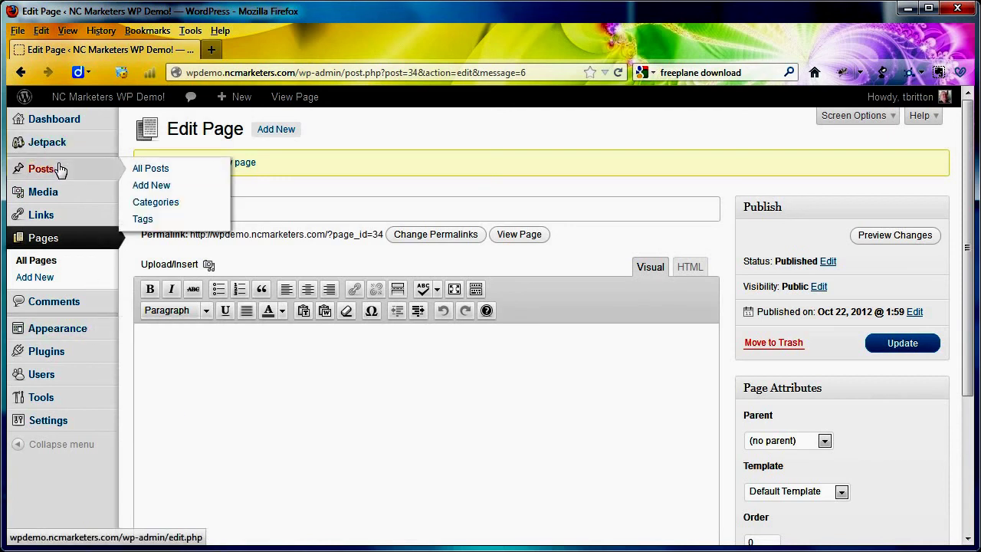
click(172, 205)
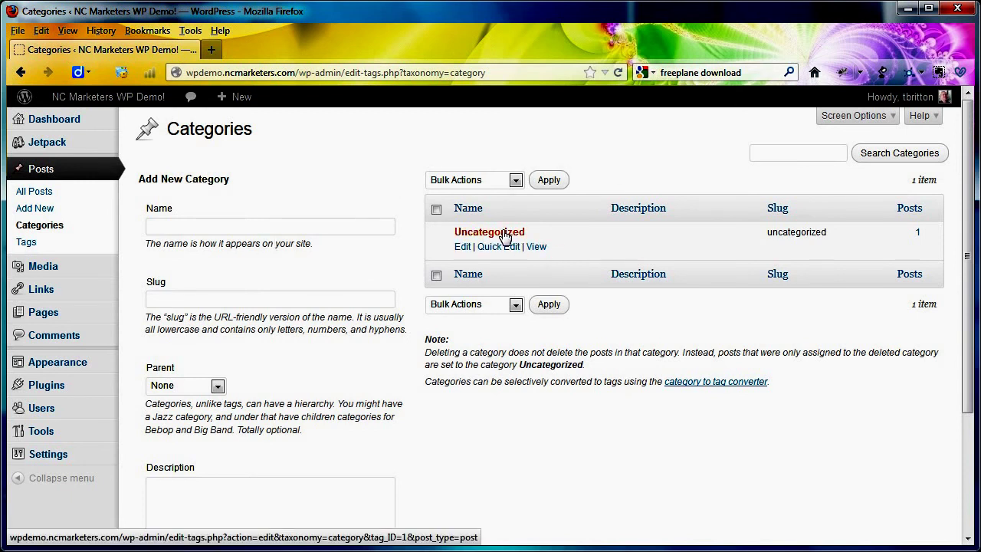
Check the Blog Categories branch in the mind map and add a post category named Tutorials with no parent.
click(252, 225)
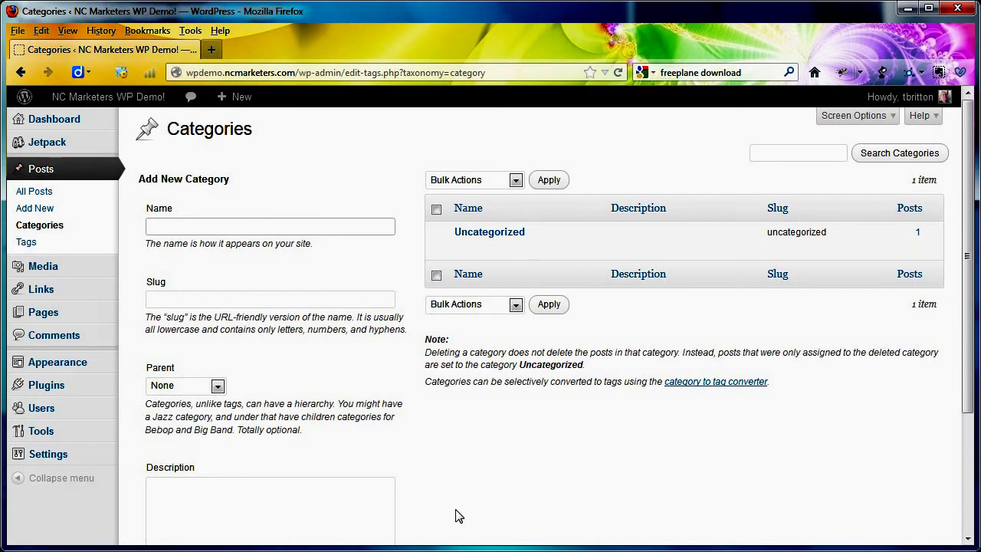
key(alt+Tab)
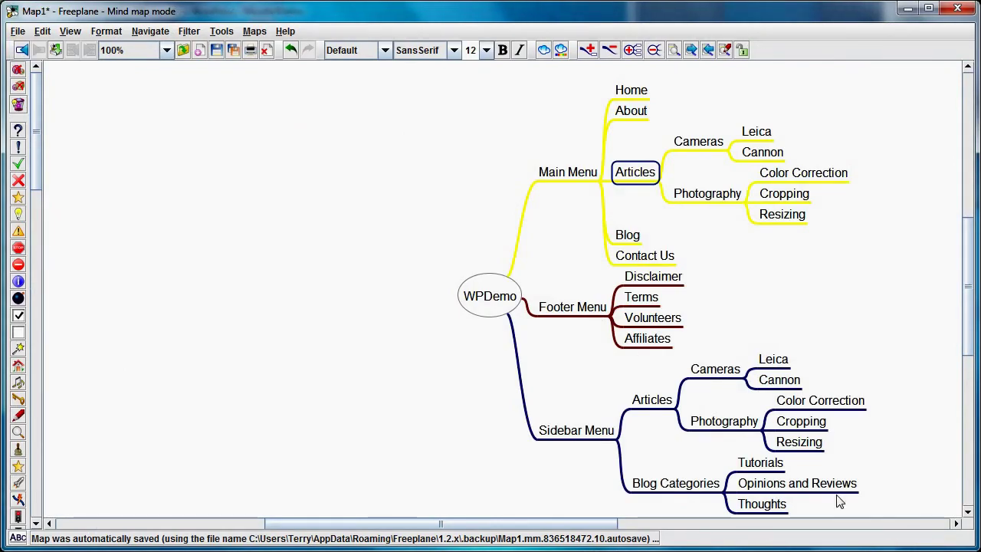
click(762, 468)
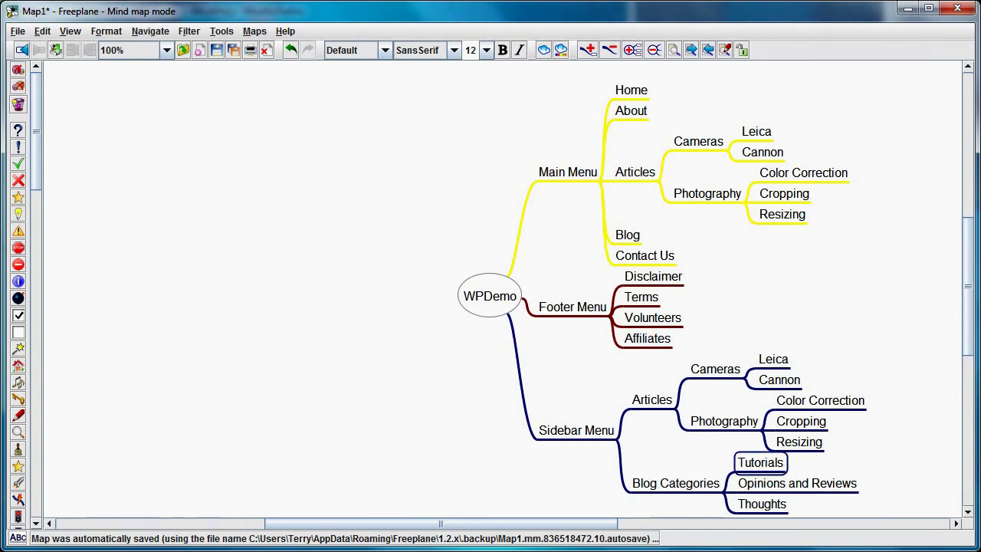
key(alt+Tab)
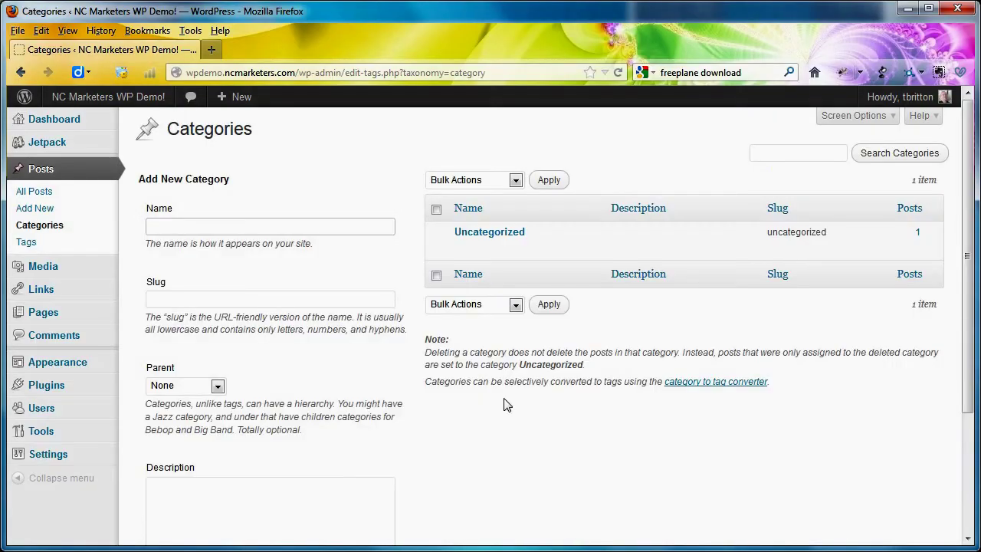
text(Tutorials)
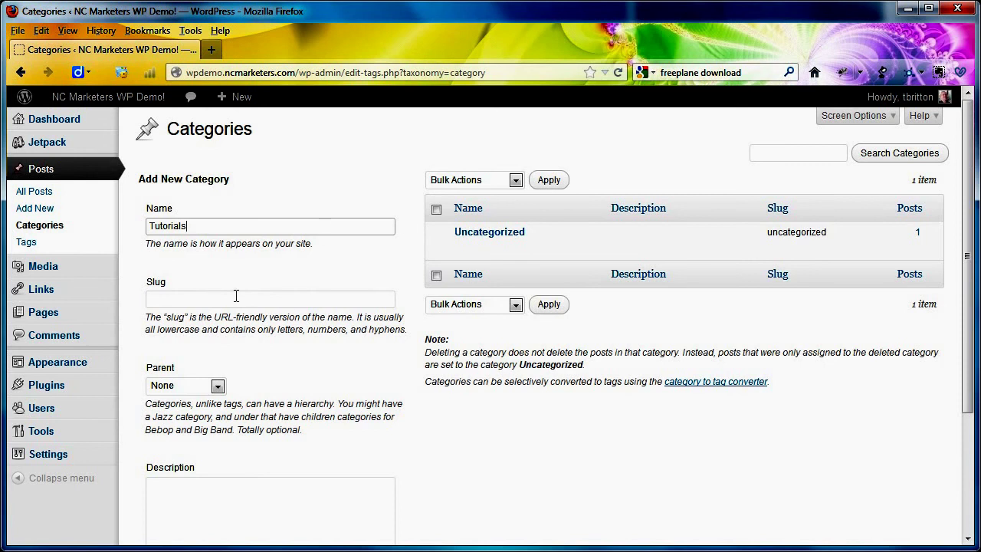
scroll(340, 359, down, 4)
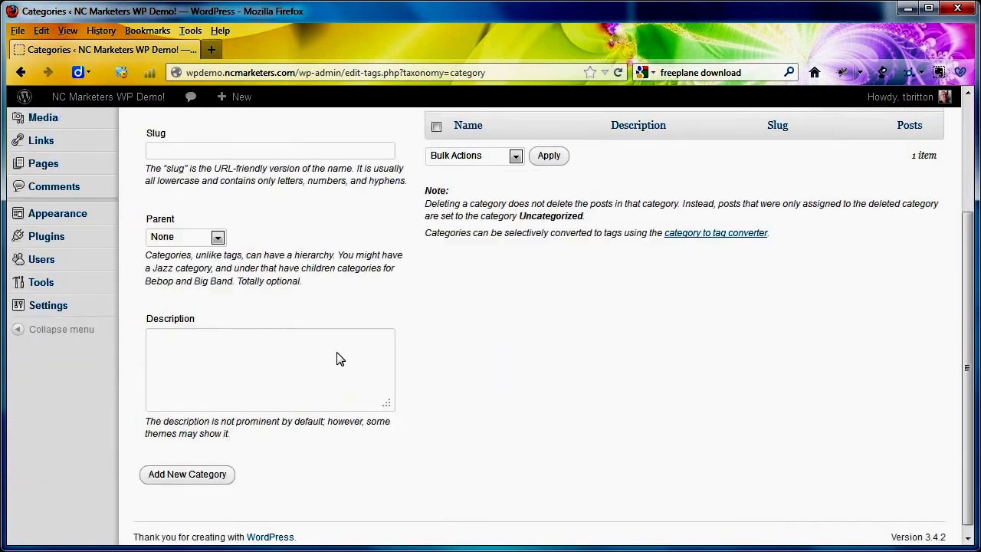
click(216, 471)
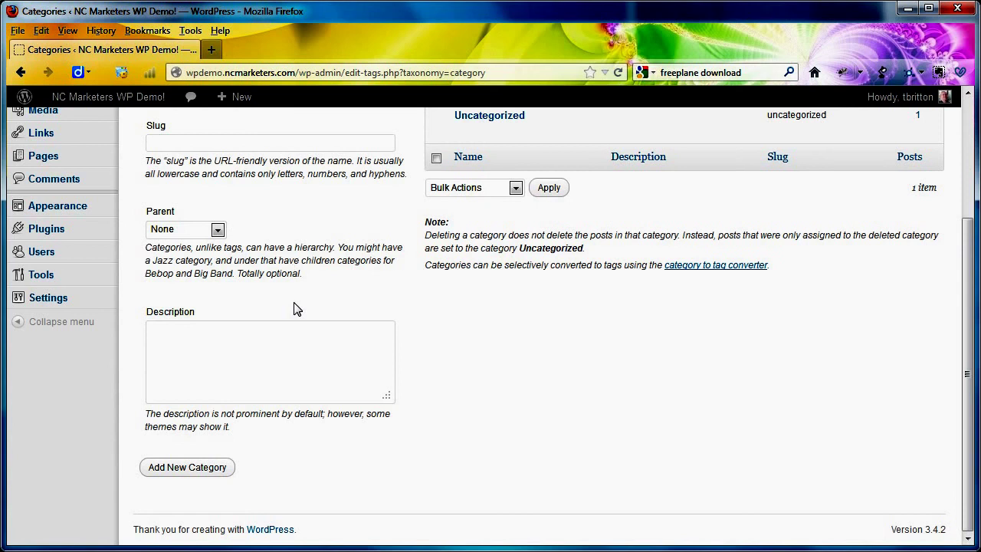
Check the next planned blog category in the mind map and add a post category named Opinions and Reviews with no parent.
scroll(293, 309, up, 4)
click(265, 229)
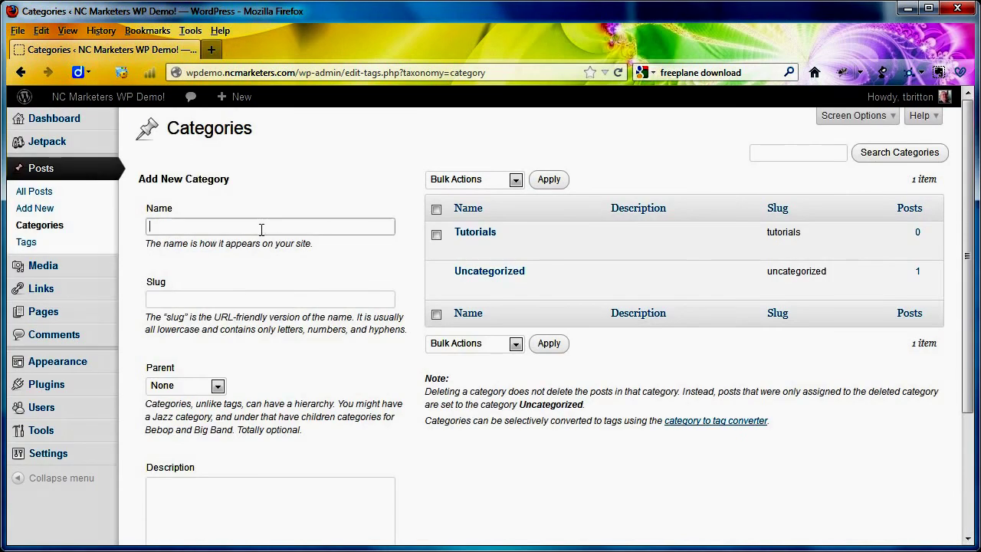
key(alt+Tab)
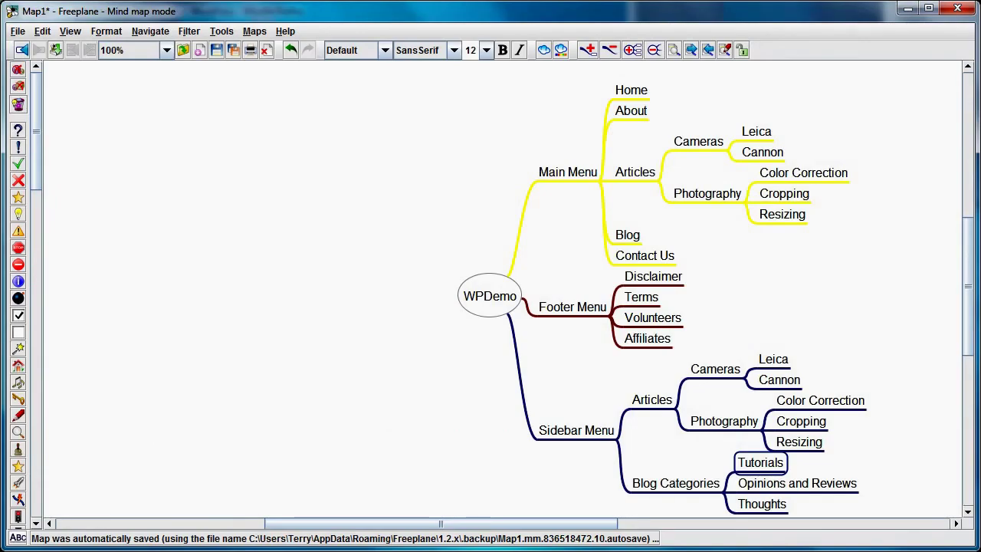
key(alt+Tab)
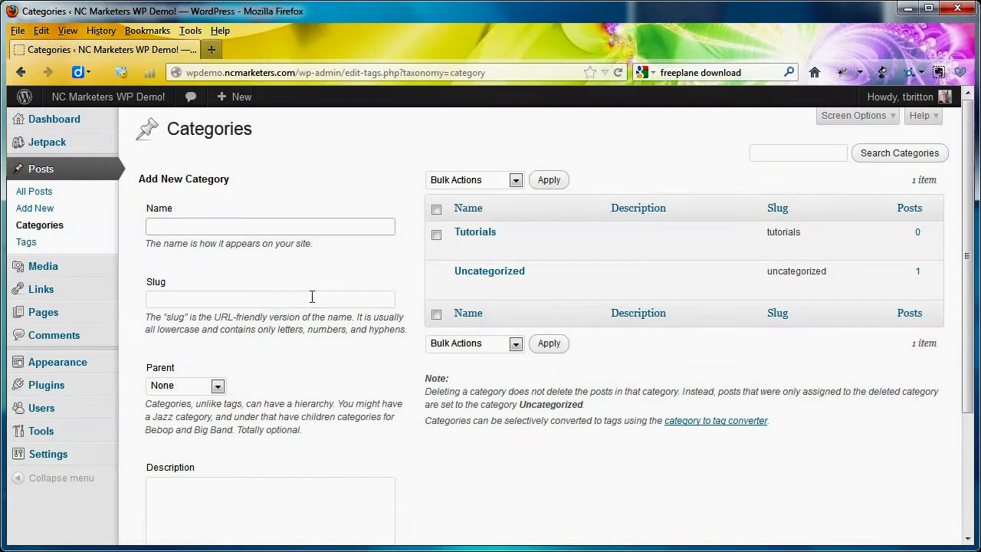
text(Op)
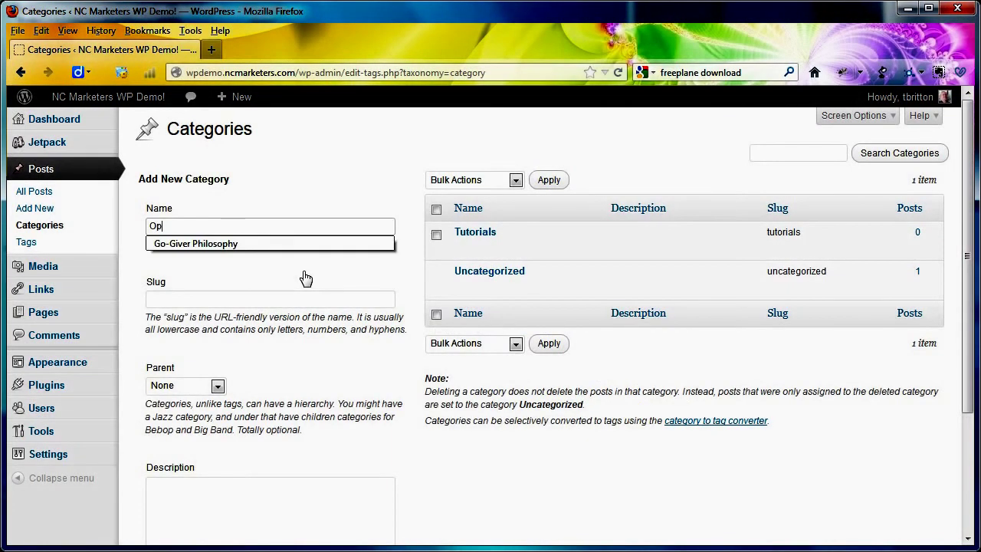
text(om)
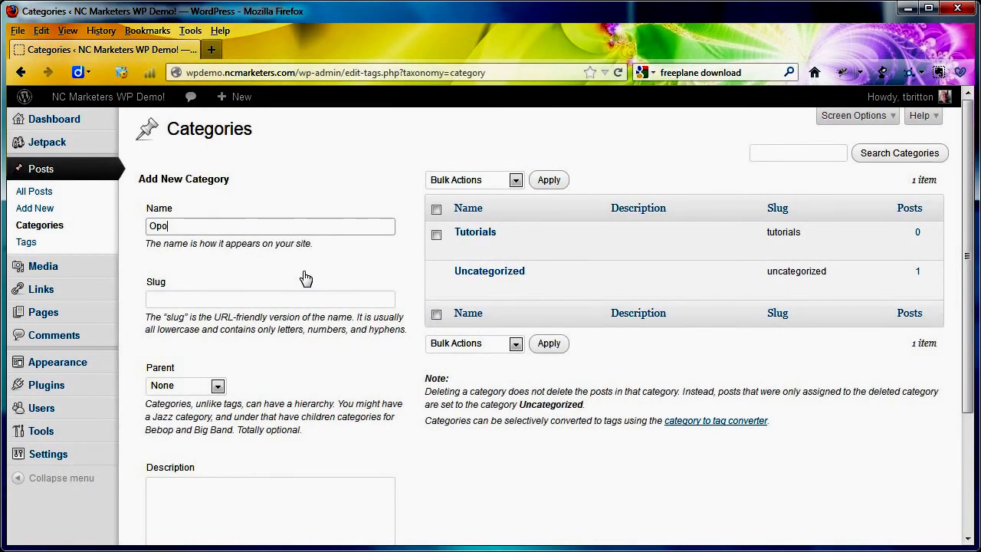
key(BackSpace)
text(nions and Reviews)
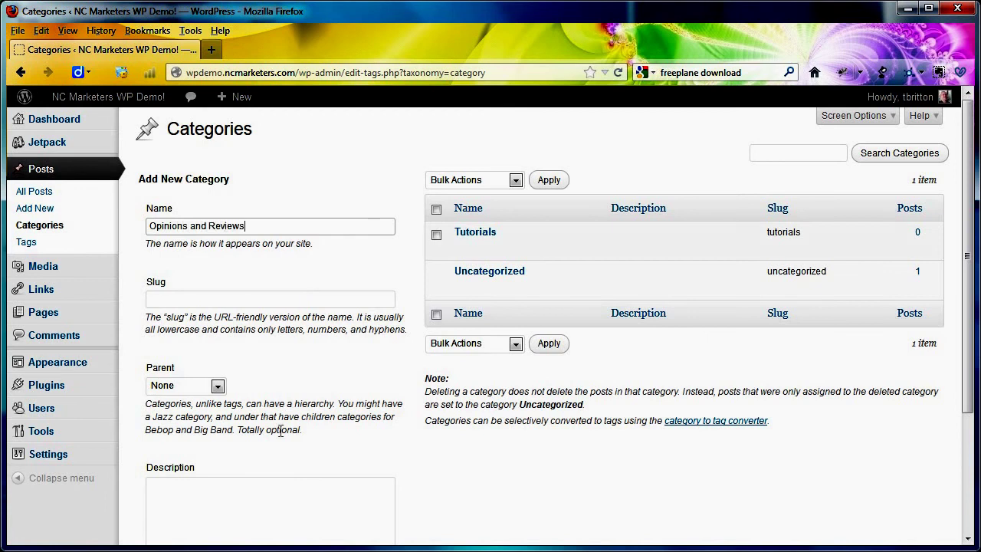
scroll(278, 427, down, 4)
click(204, 471)
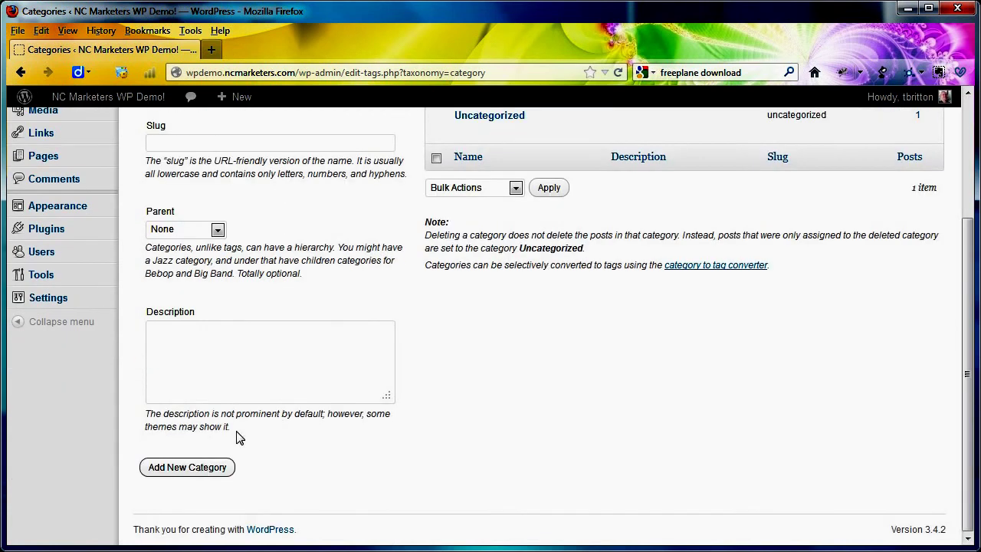
Add a post category named Thoughts with no parent.
scroll(311, 165, up, 4)
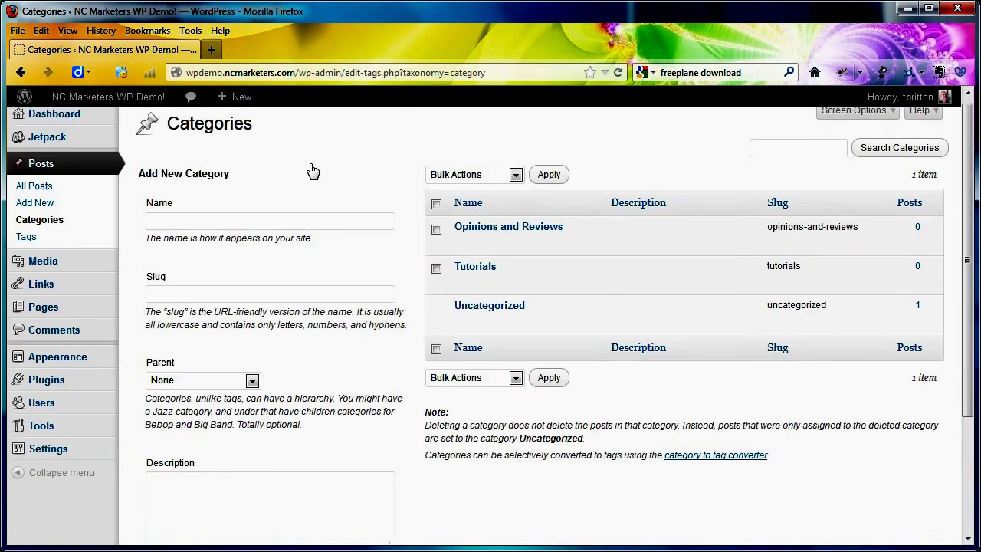
click(269, 225)
text(Thoughts)
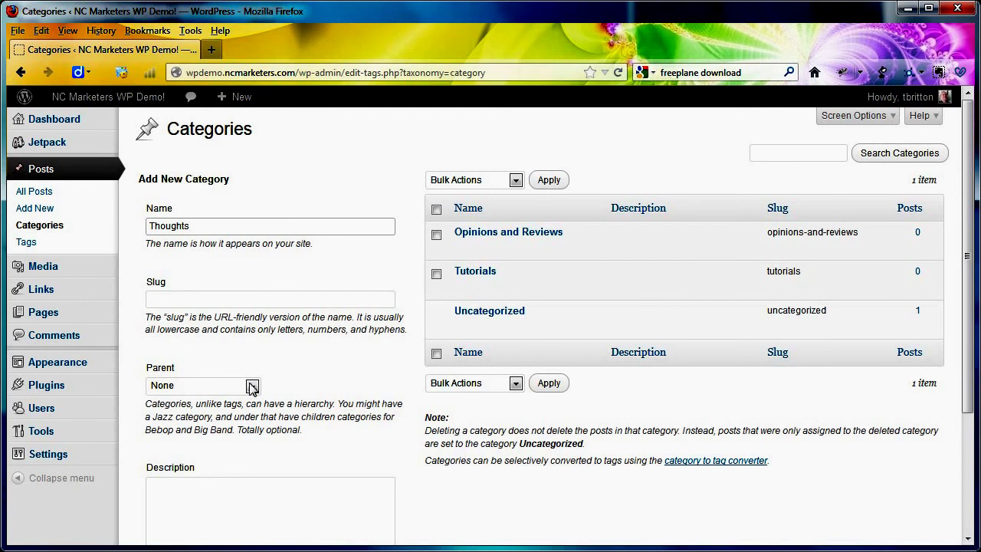
scroll(261, 337, down, 4)
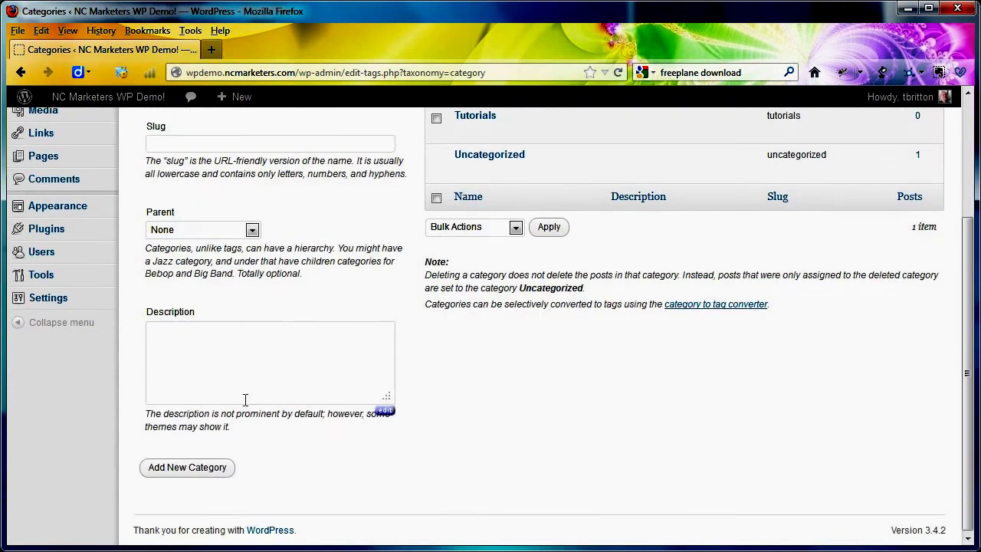
click(211, 469)
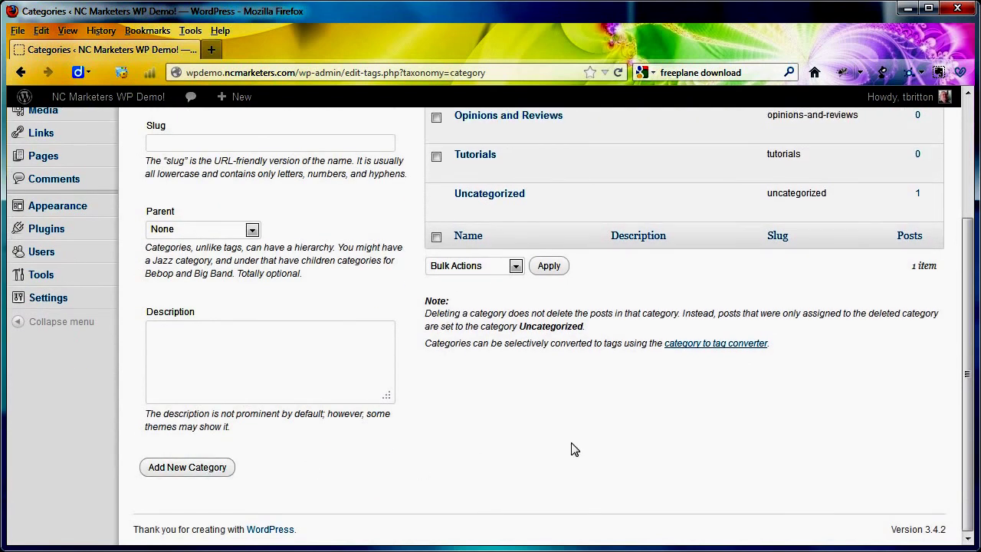
scroll(574, 449, up, 4)
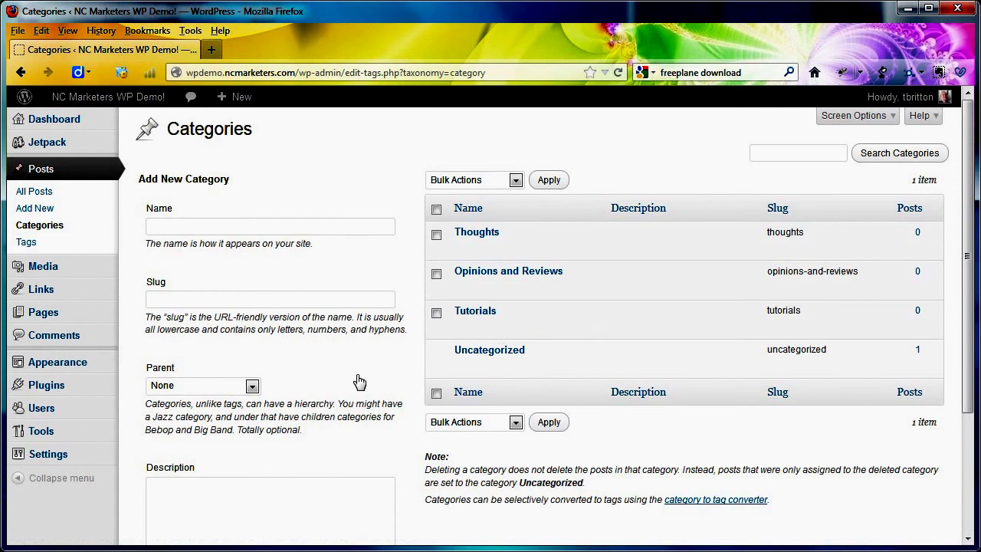
Open the privacy settings and save site visibility as asking search engines not to index this site.
mouse_move(524, 357)
scroll(220, 289, down, 4)
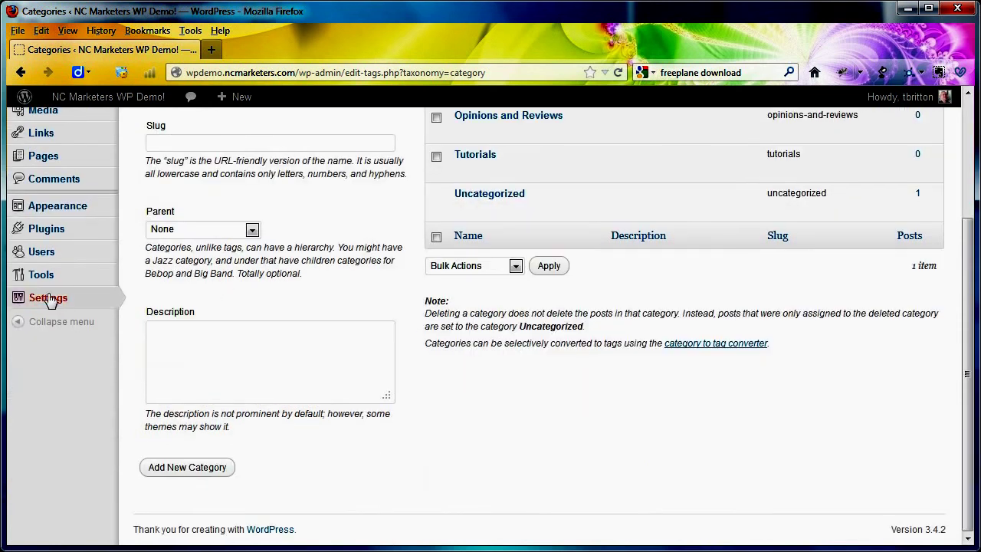
mouse_move(48, 299)
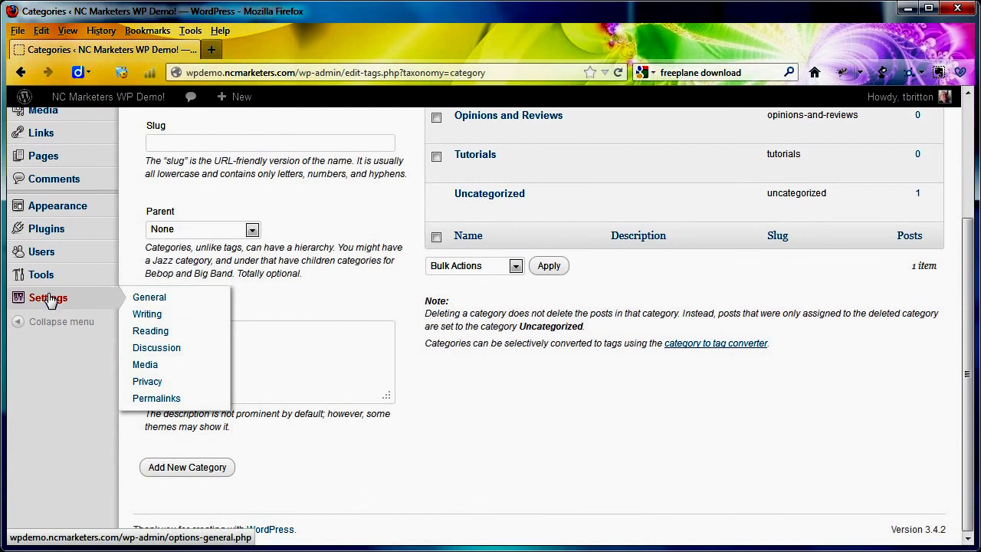
click(149, 382)
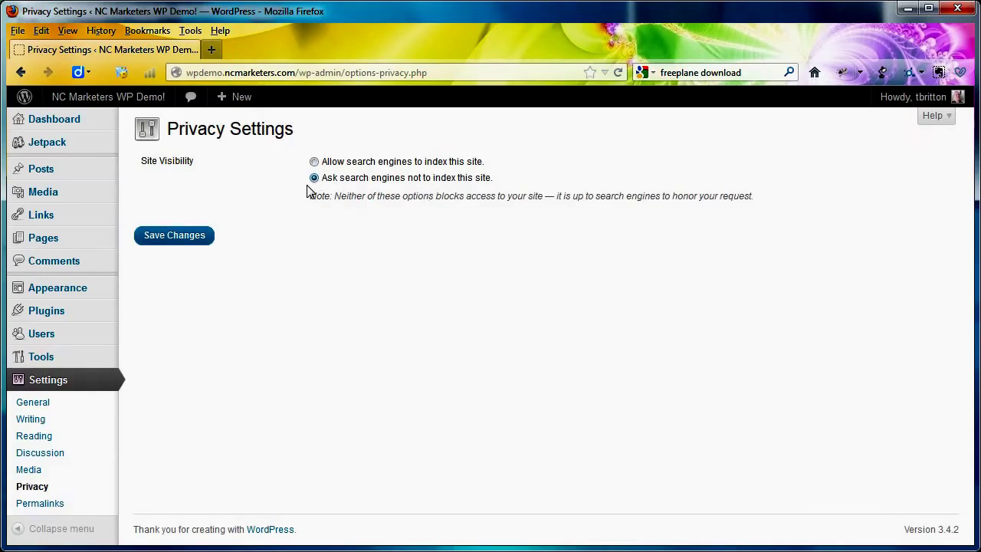
click(196, 234)
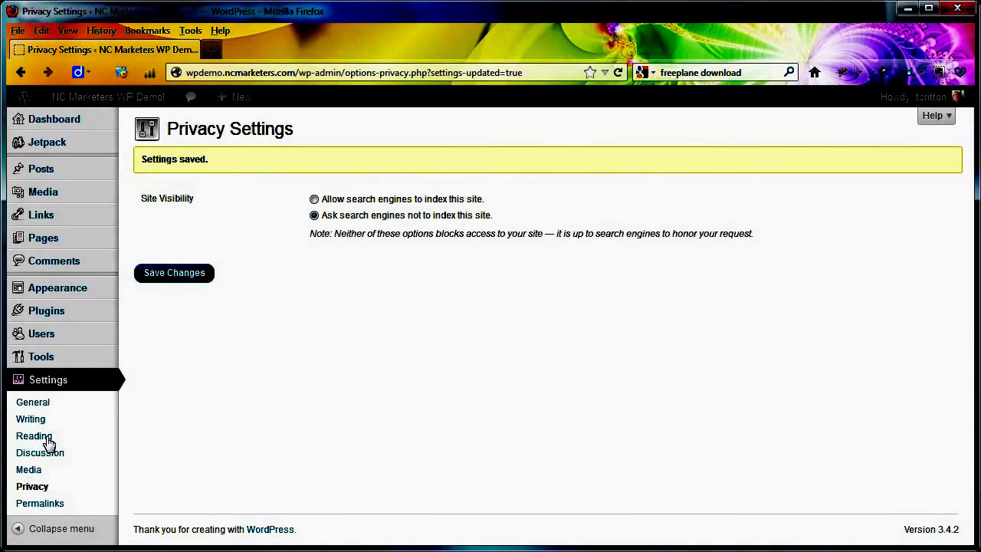
Look at the reading settings and check the posts and page navigation on the live site's front page.
click(37, 438)
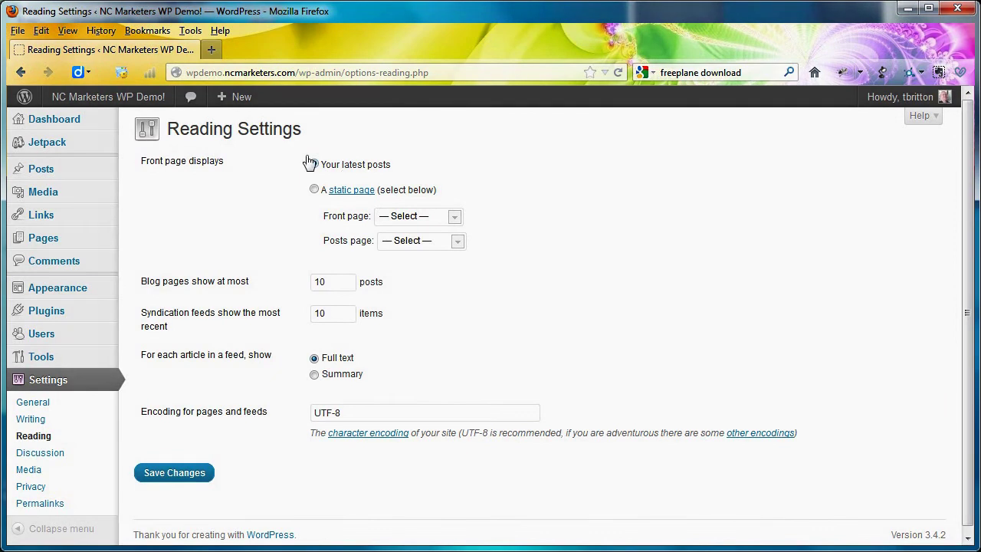
click(130, 101)
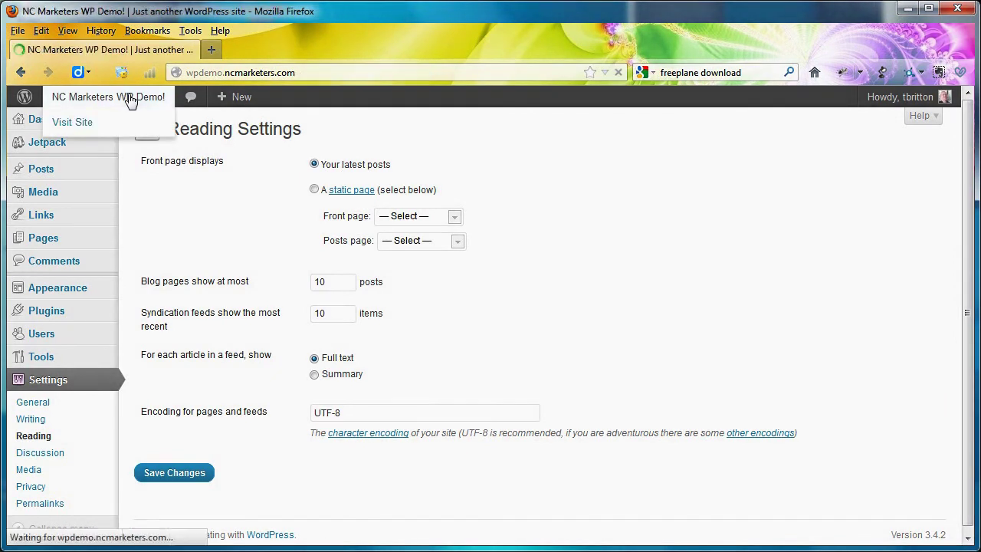
scroll(68, 261, down, 6)
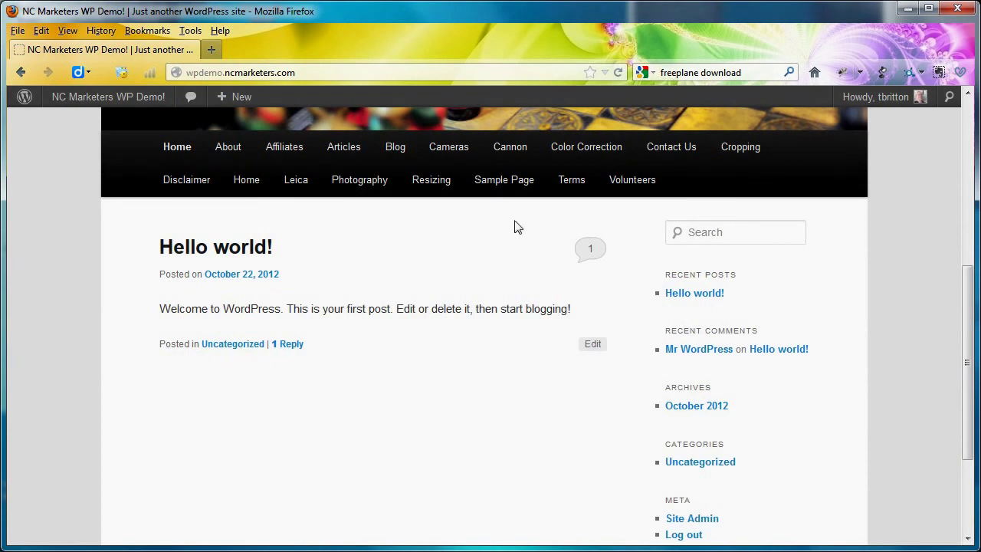
Open Sample Page on the live site and examine its content and the navigation bar above it.
click(506, 183)
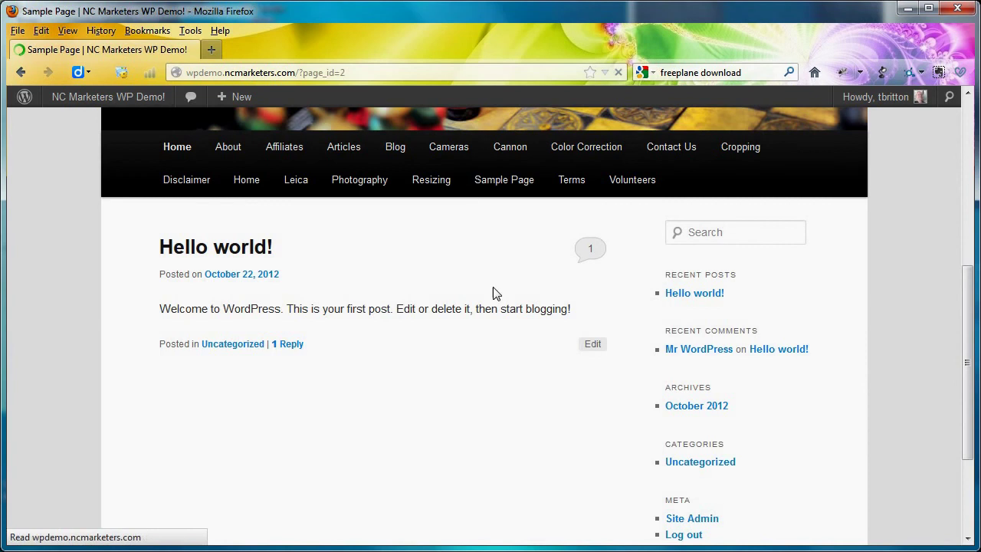
scroll(343, 395, down, 10)
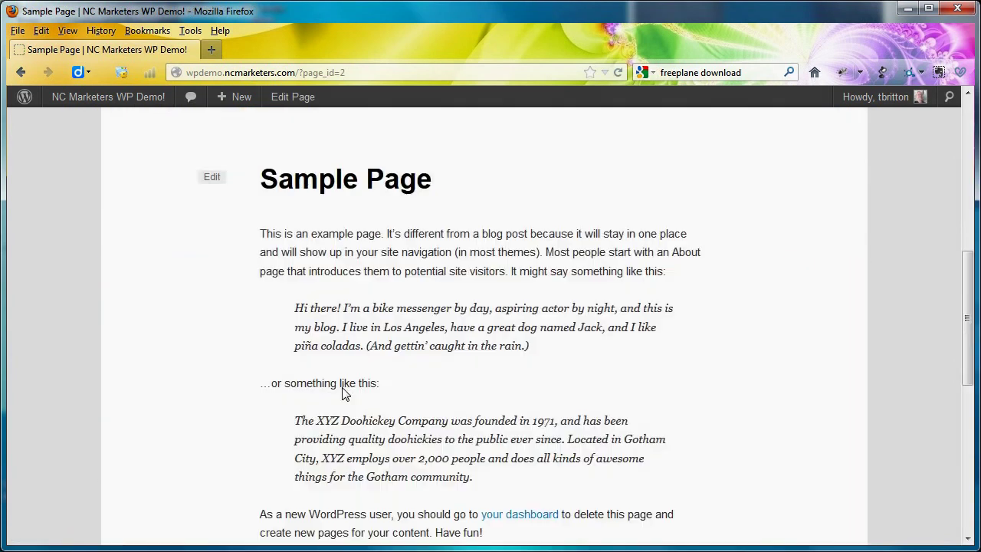
scroll(343, 390, up, 10)
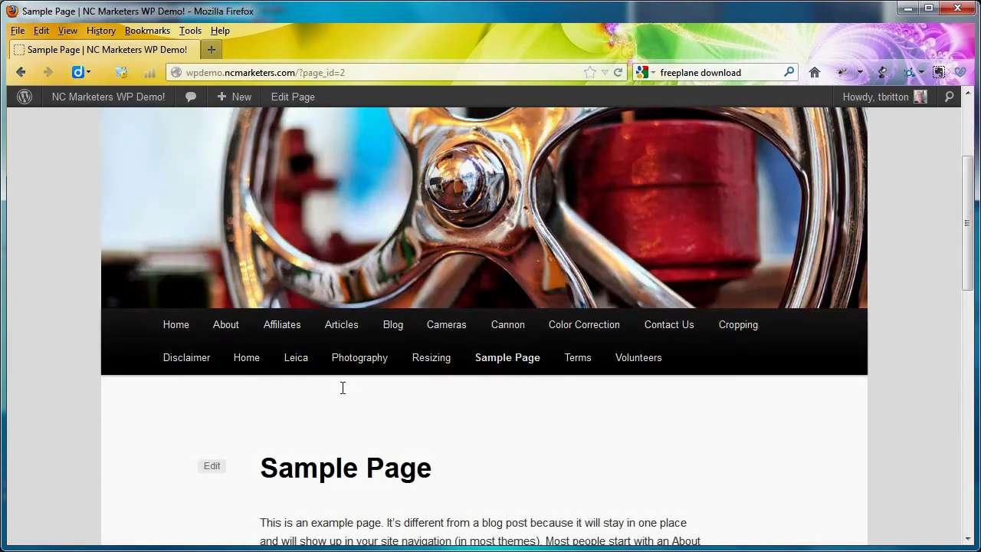
scroll(342, 388, up, 4)
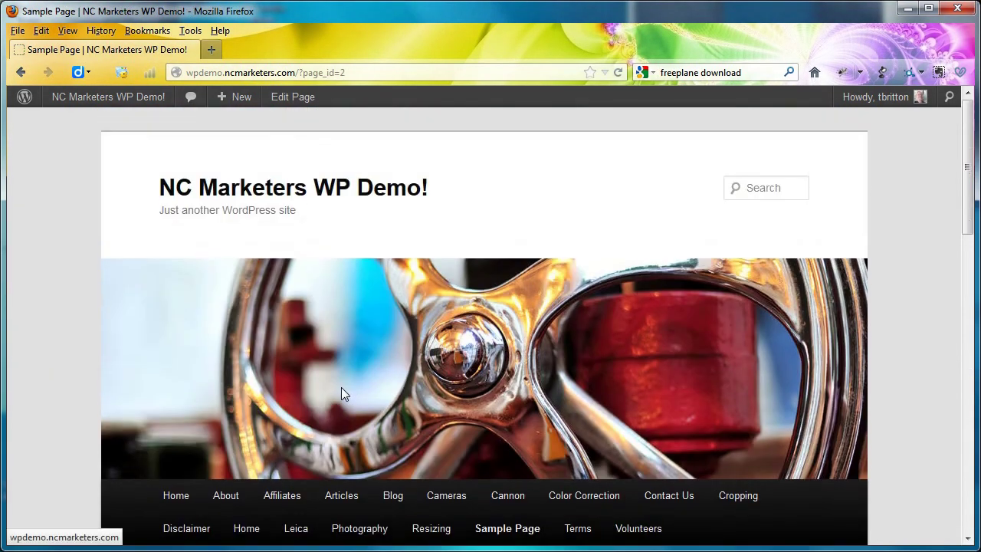
scroll(342, 388, down, 6)
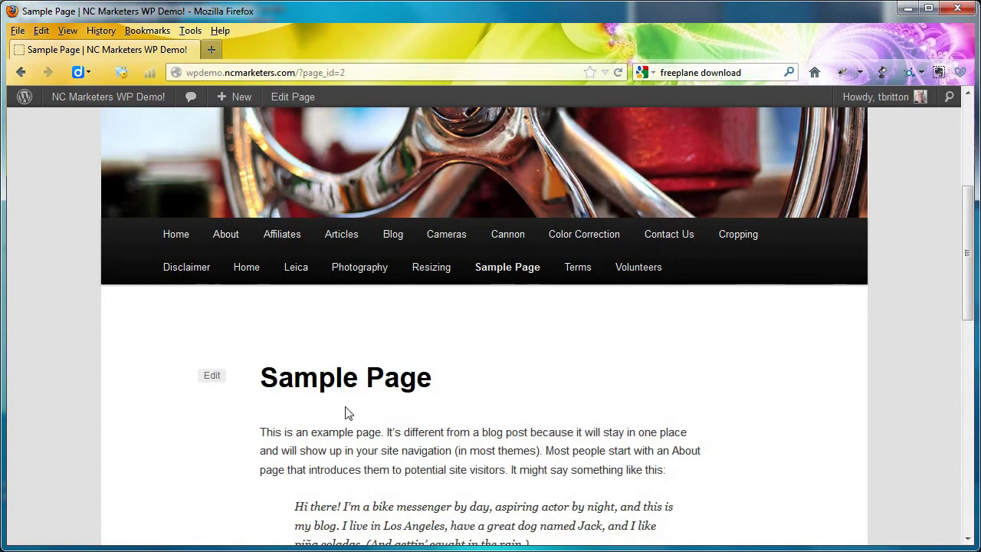
scroll(348, 421, down, 3)
scroll(348, 421, up, 3)
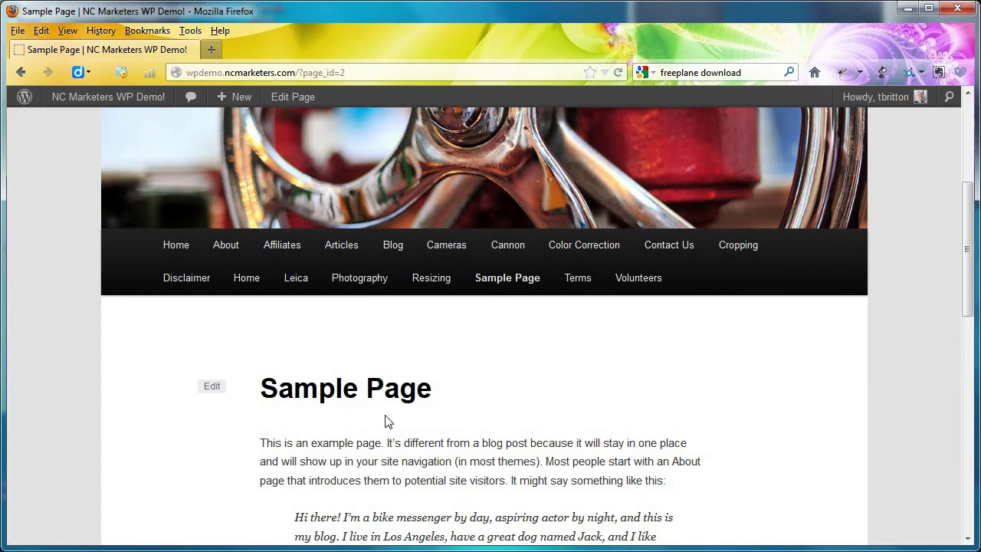
scroll(387, 421, down, 5)
scroll(387, 421, up, 6)
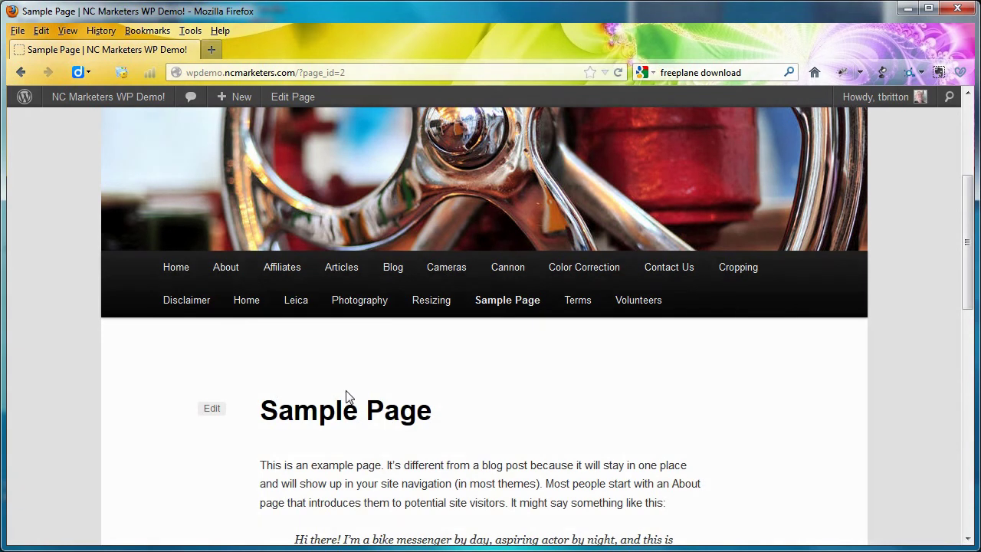
scroll(346, 396, down, 5)
scroll(345, 396, up, 4)
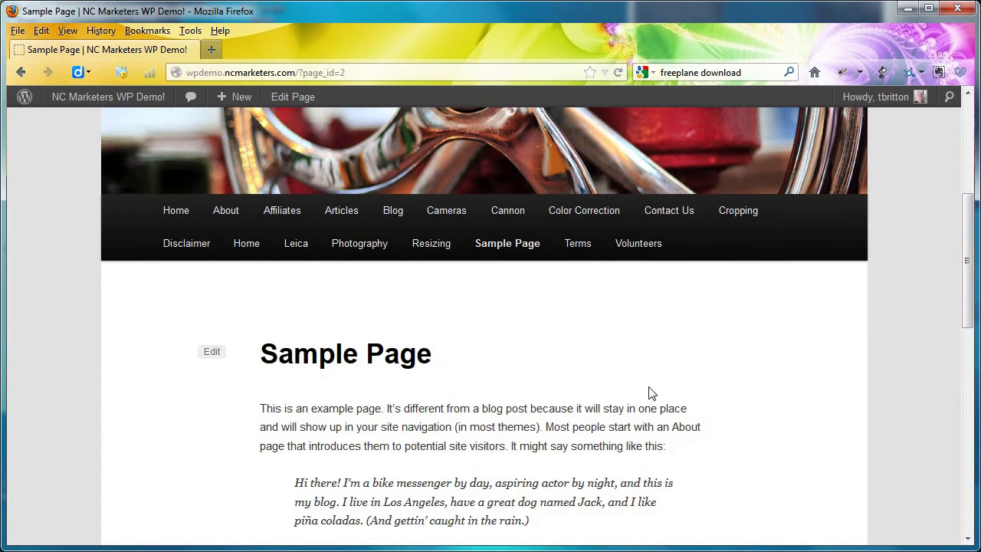
In the reading settings, make the front page a static page with Home as front page and Blog as posts page, and save.
click(87, 99)
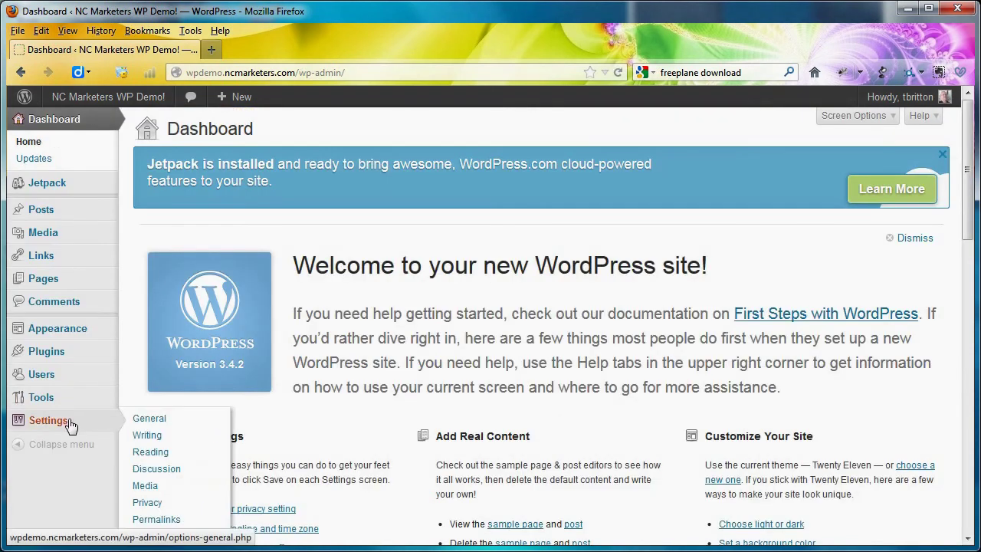
click(67, 421)
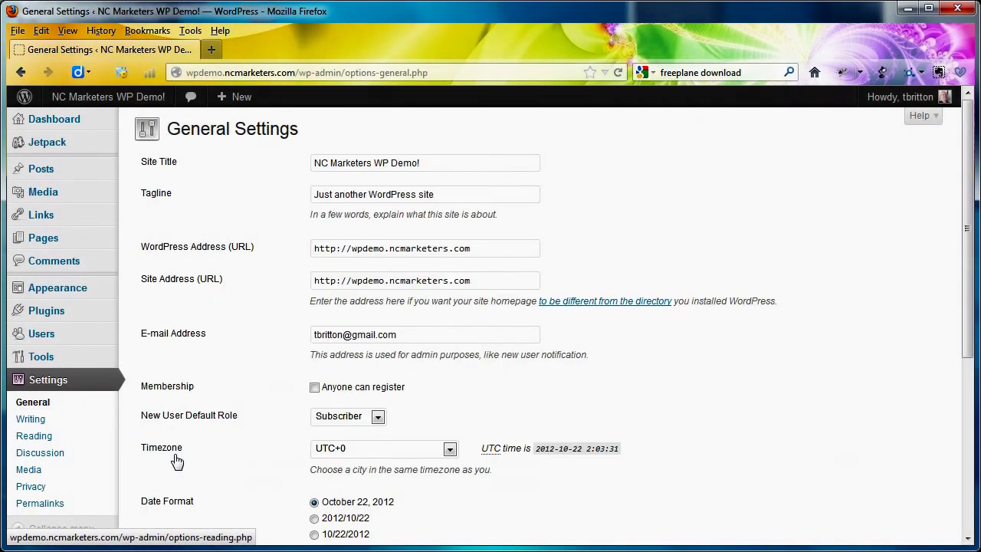
click(48, 441)
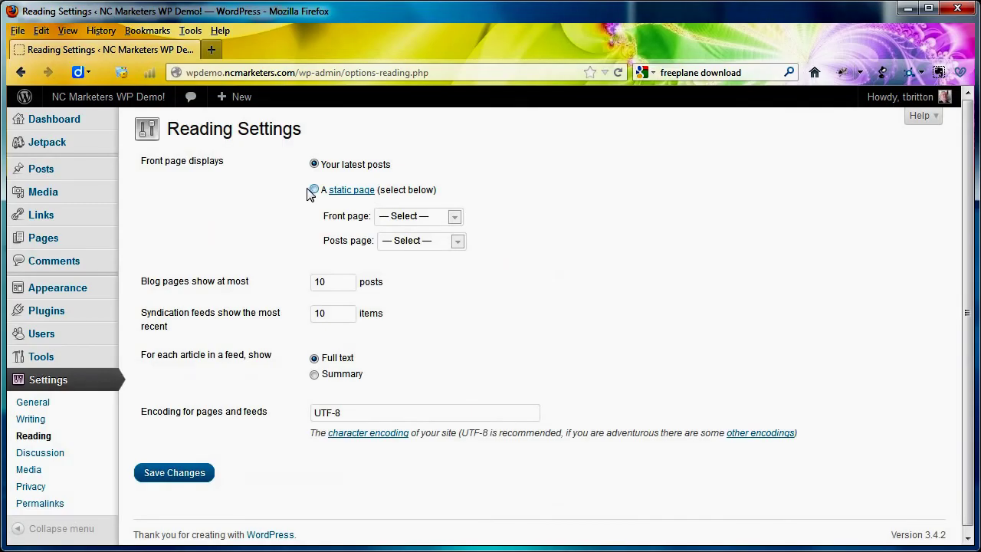
click(314, 190)
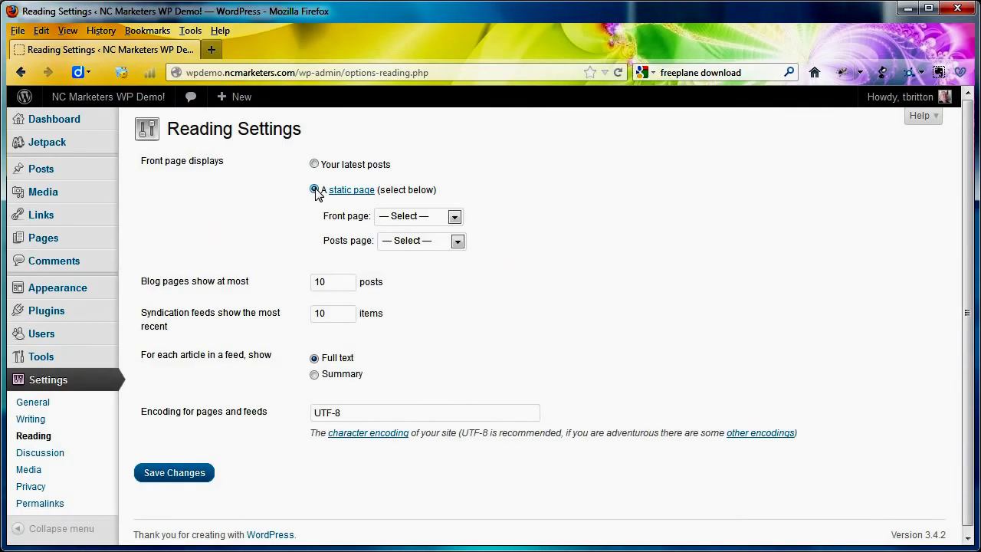
click(454, 217)
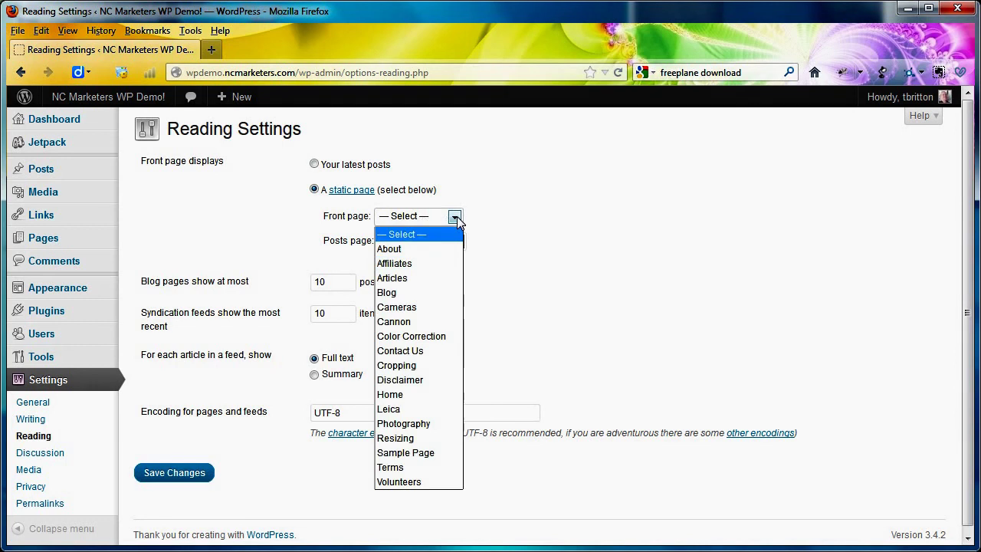
click(427, 395)
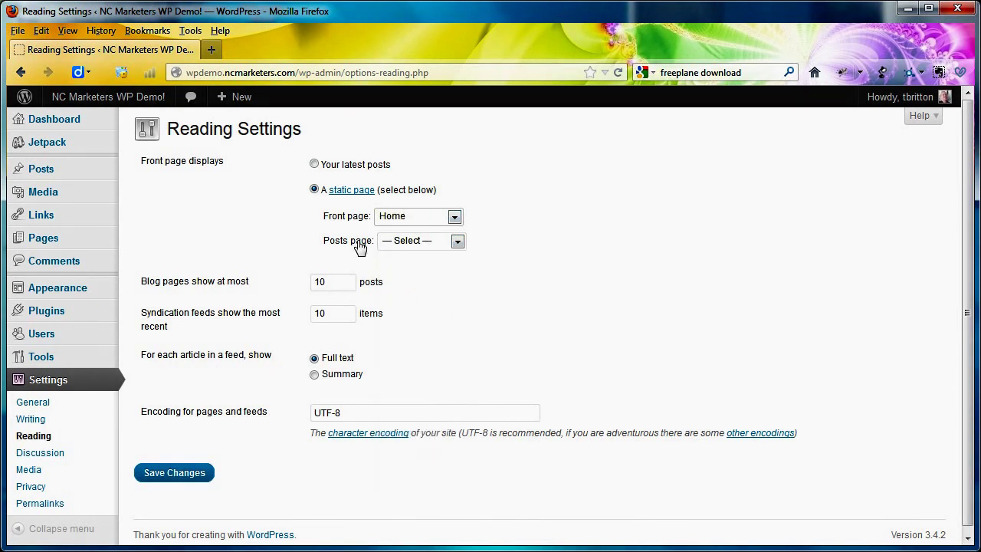
click(458, 242)
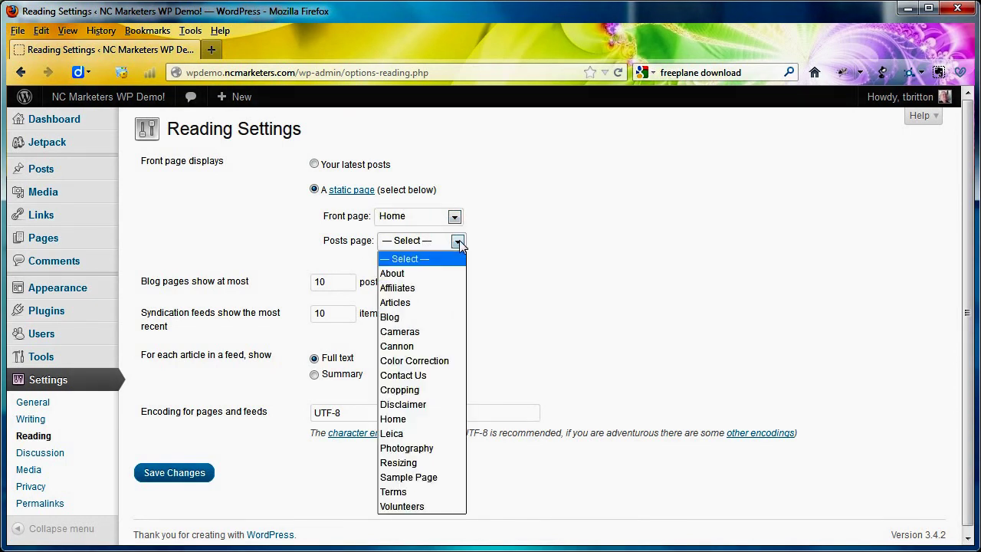
click(407, 318)
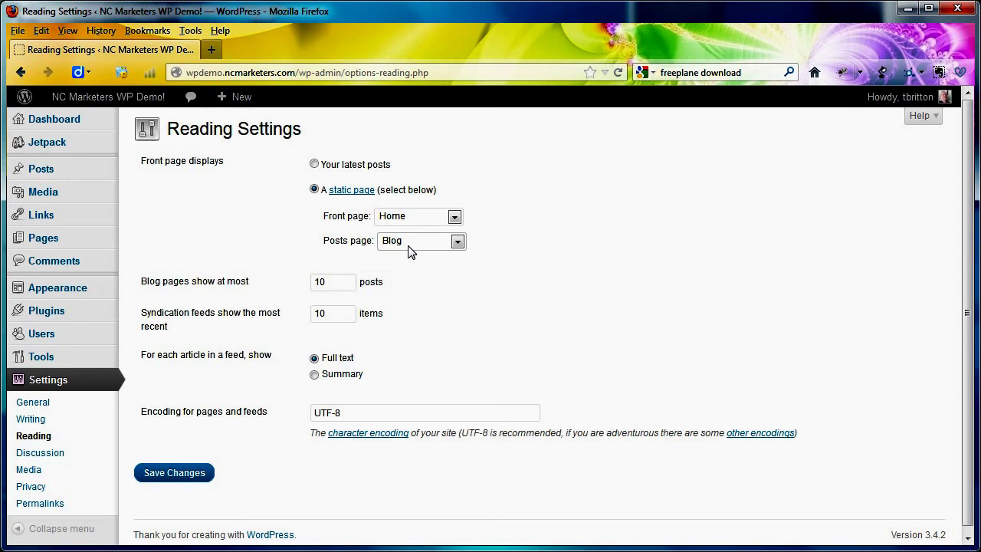
mouse_move(45, 174)
click(199, 475)
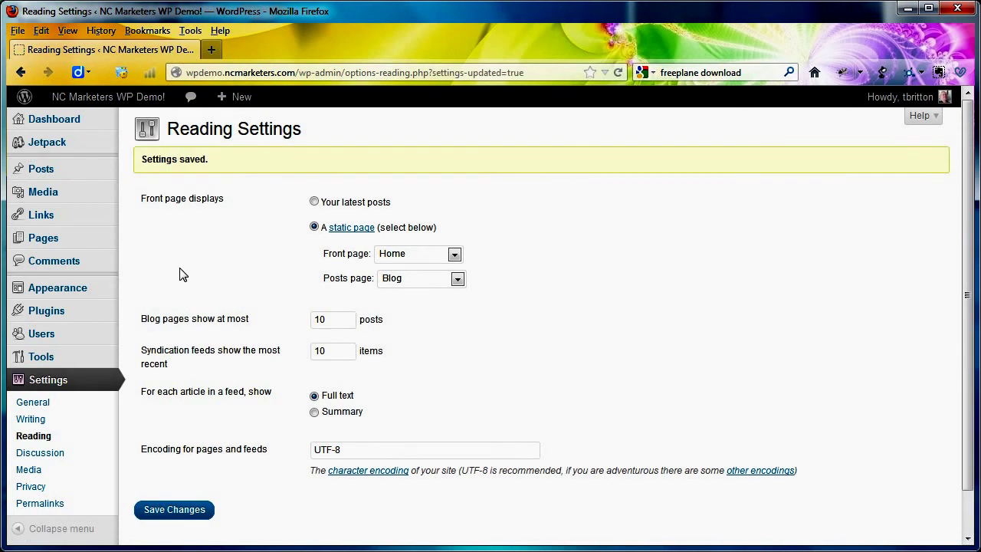
Look at the custom menus page and the live site's front page and navigation, and return to the dashboard.
mouse_move(85, 287)
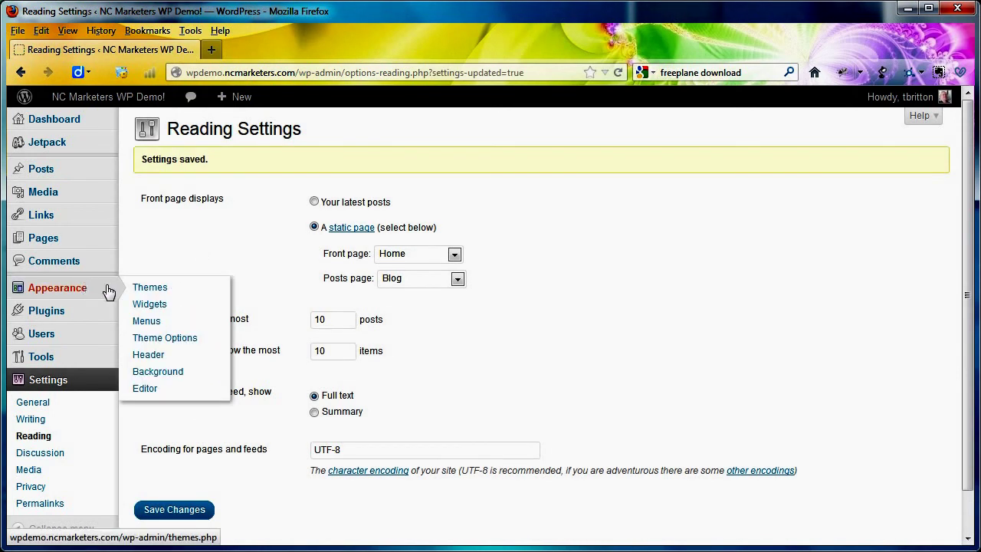
click(158, 326)
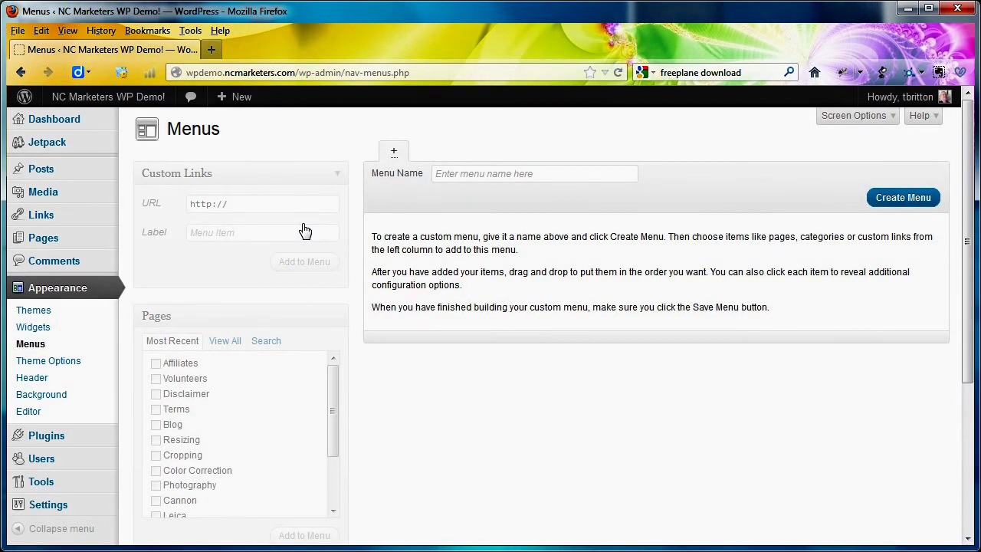
click(140, 104)
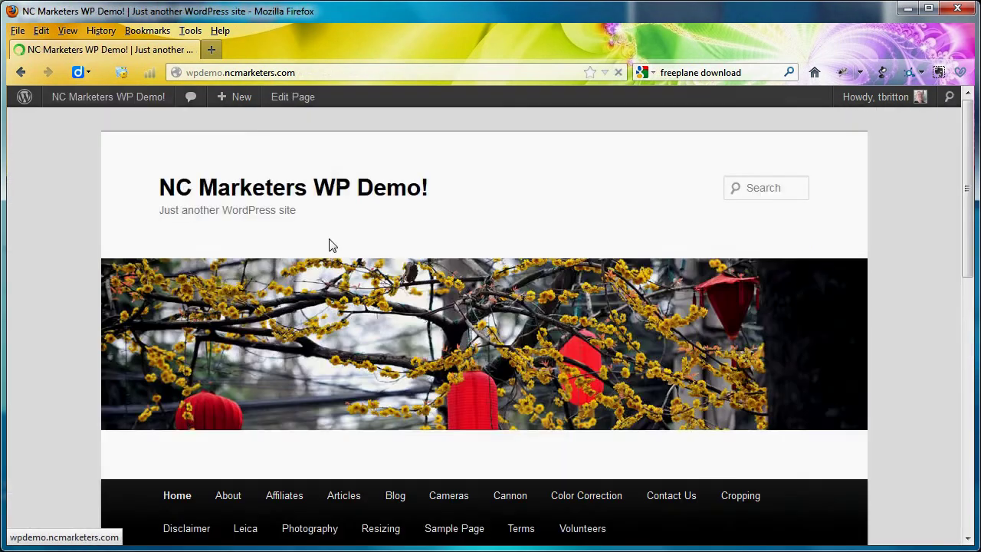
scroll(556, 475, down, 4)
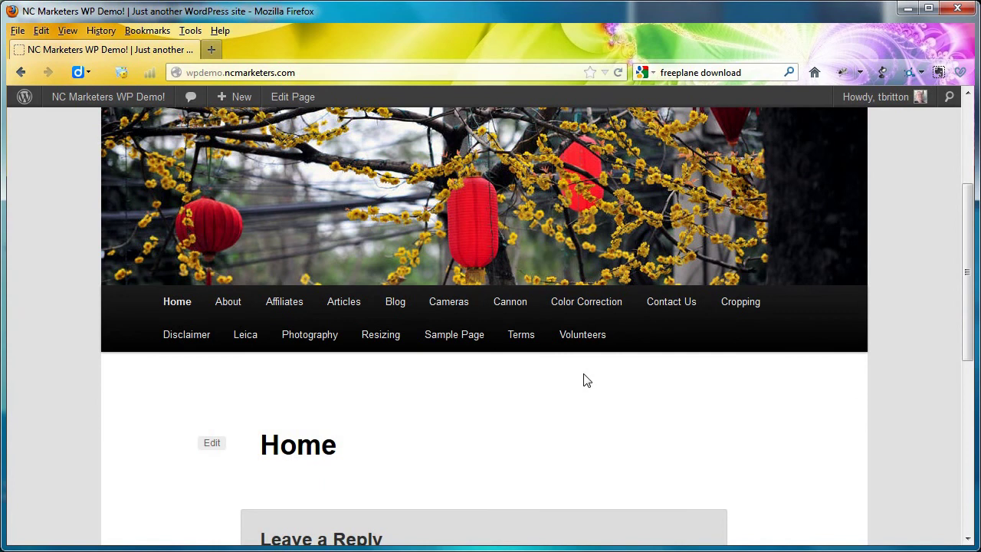
mouse_move(115, 103)
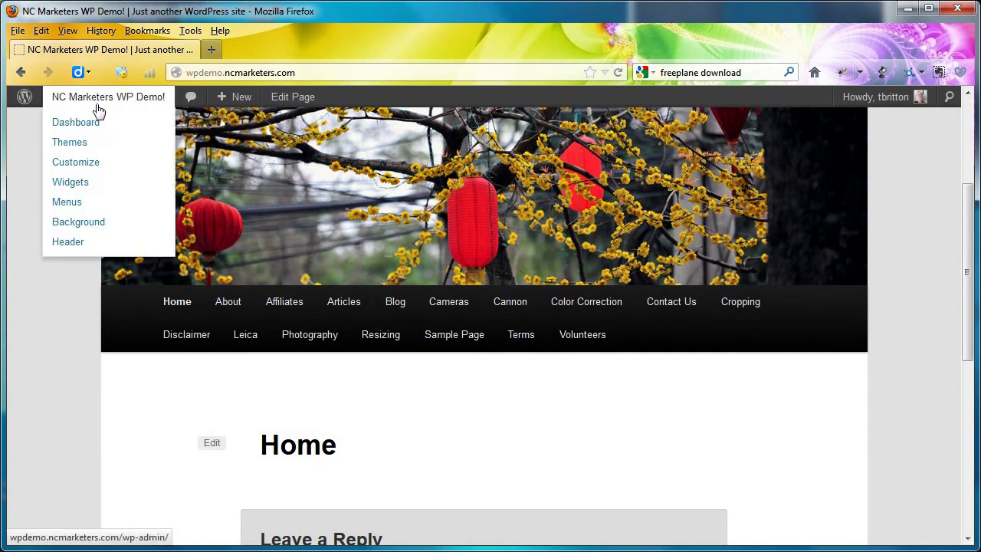
click(98, 102)
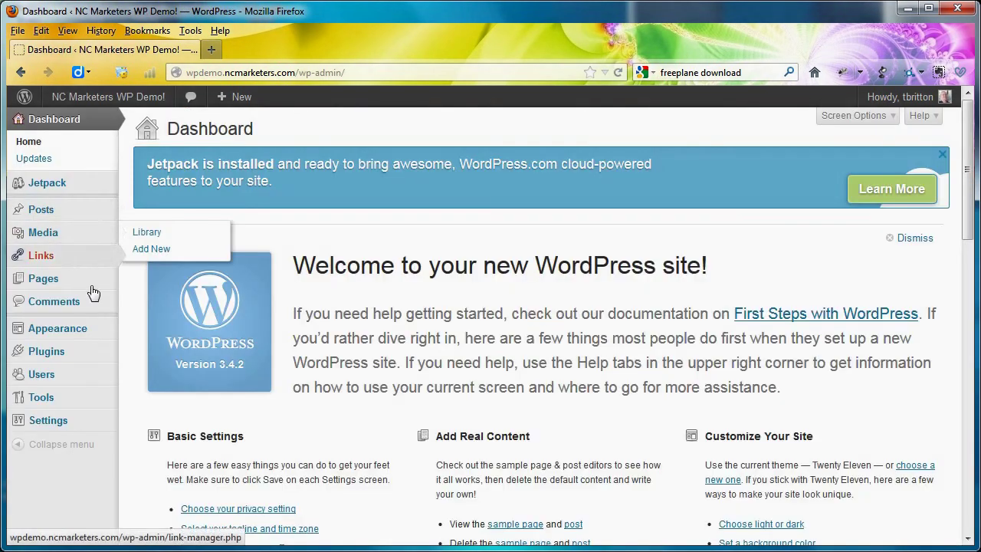
Create a custom menu named Main Menu.
mouse_move(103, 331)
click(149, 363)
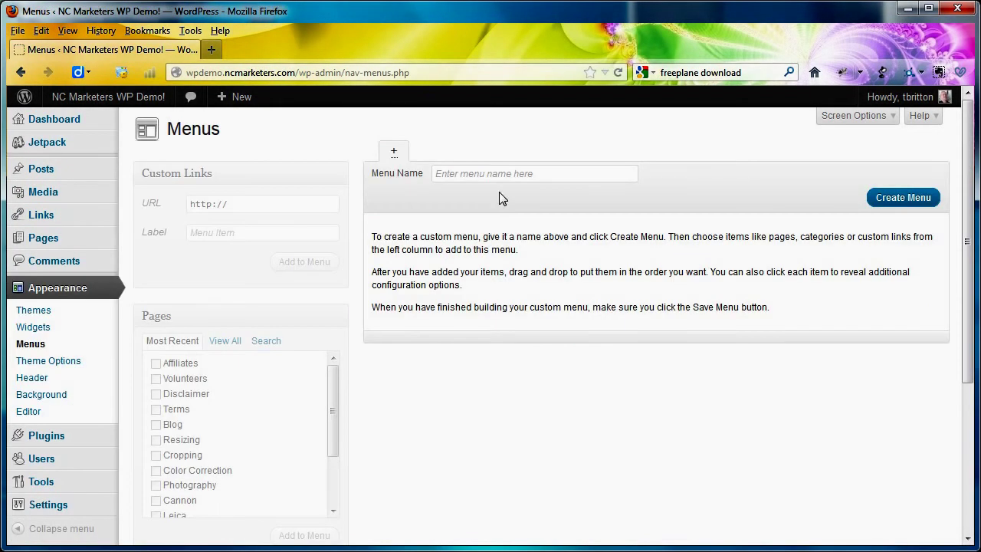
click(497, 170)
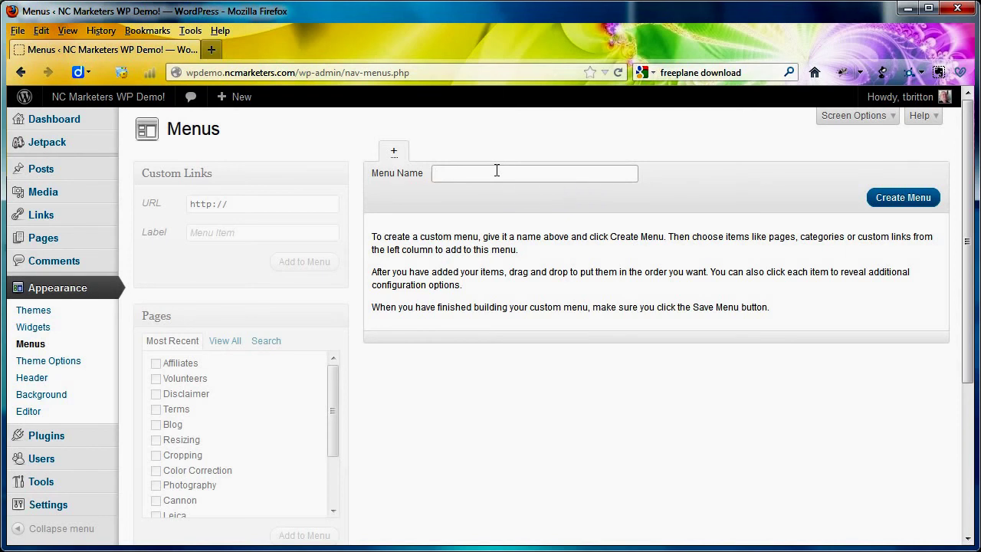
text(Main)
key(Down)
key(Return)
click(887, 202)
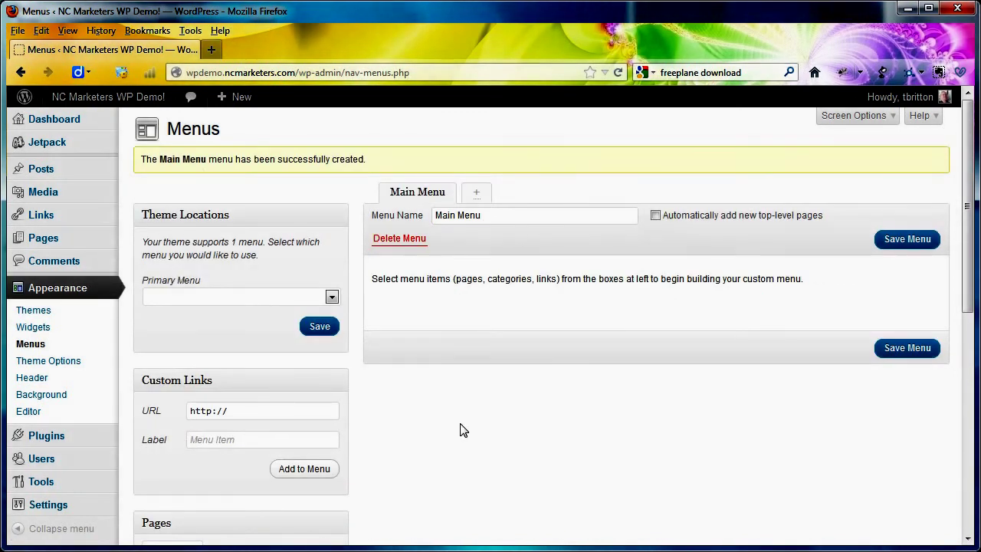
Add the Blog, Resizing, Cropping, Color Correction, Photography, Cannon, Leica, Cameras, Articles, Contact Us and About pages to the Main Menu.
scroll(460, 429, down, 4)
scroll(462, 429, down, 3)
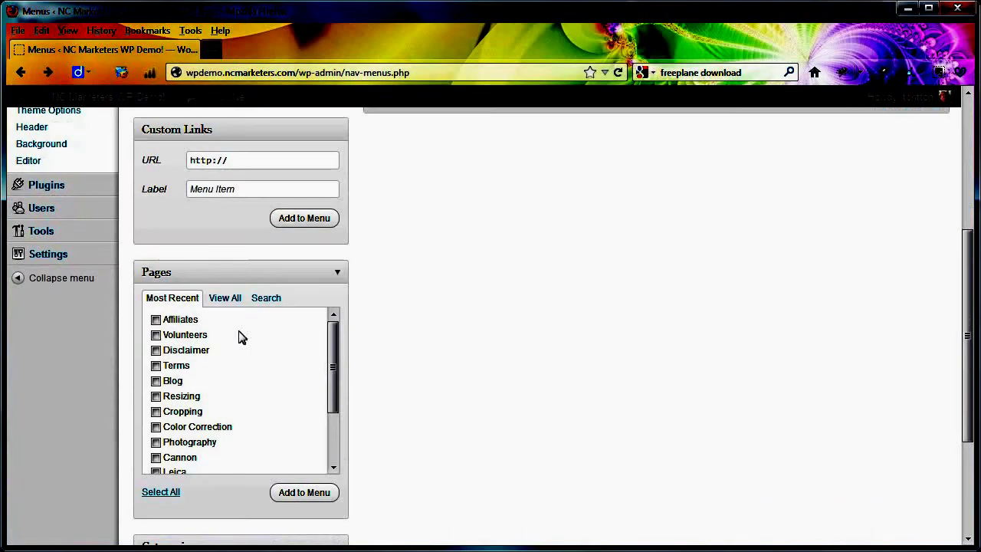
click(181, 334)
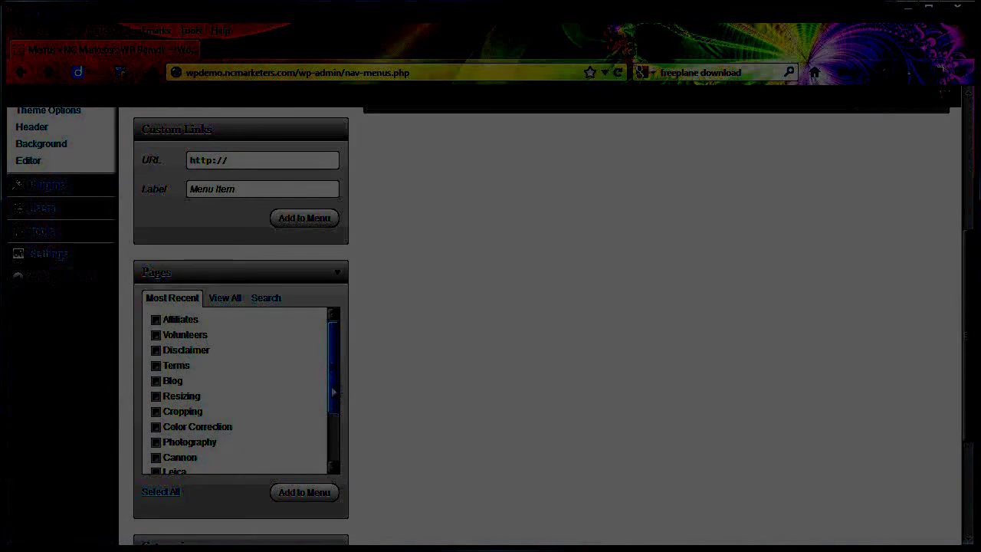
drag(333, 392, 346, 355)
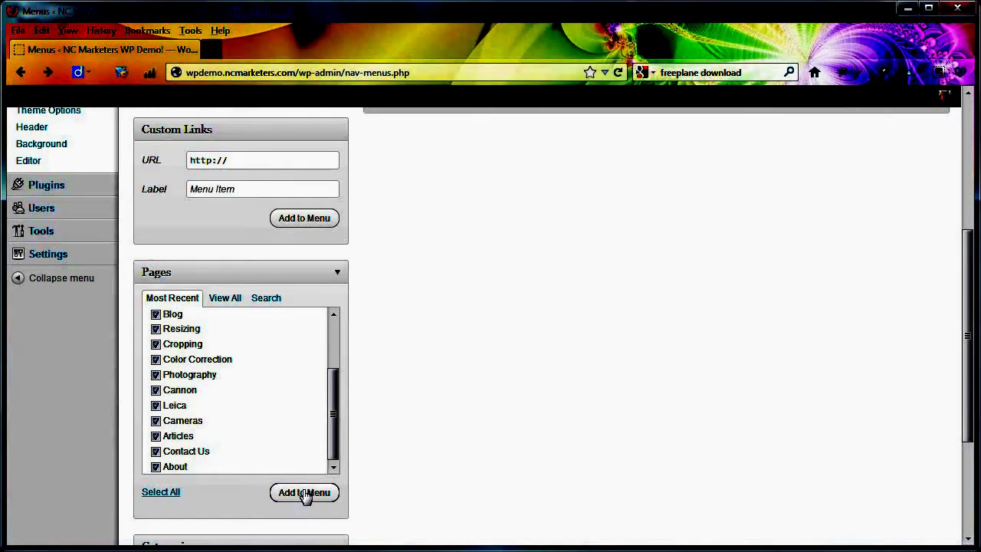
click(309, 493)
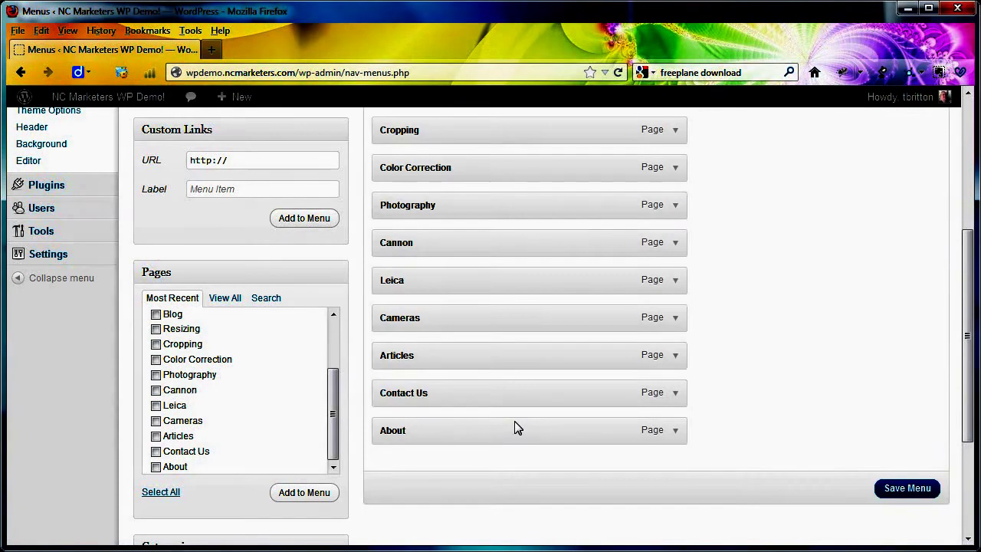
Review the items added to the Main Menu and check the recent pages list for the Home page.
scroll(849, 402, up, 3)
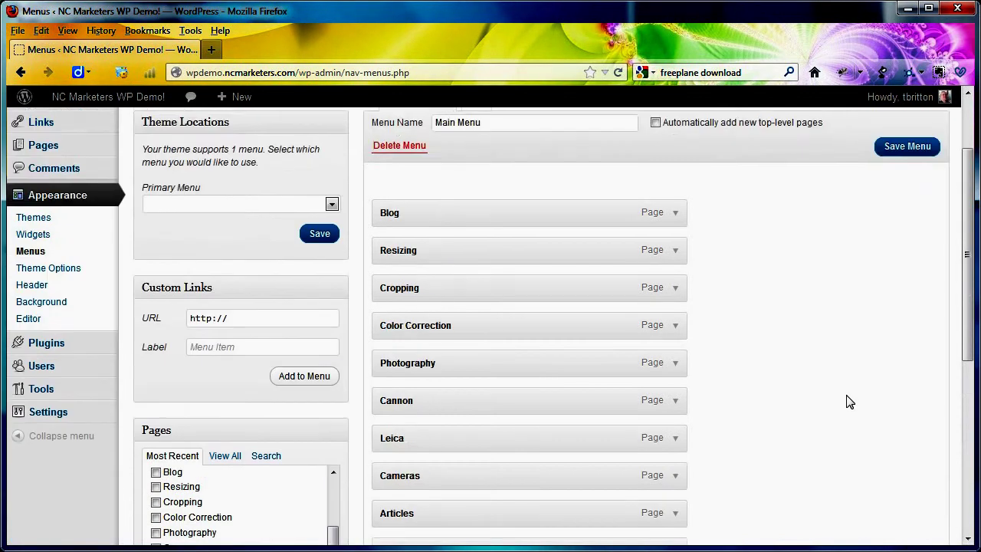
scroll(849, 402, down, 2)
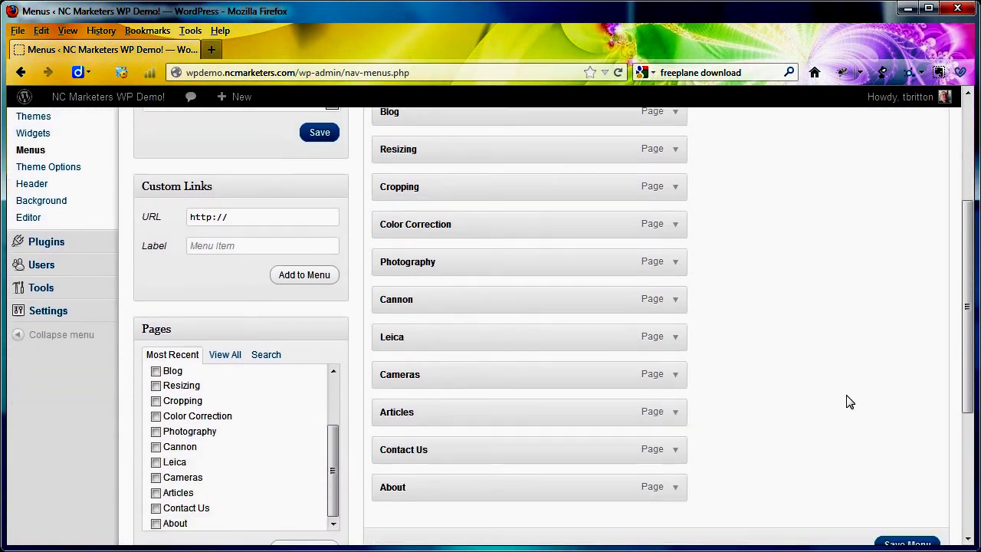
scroll(848, 402, up, 2)
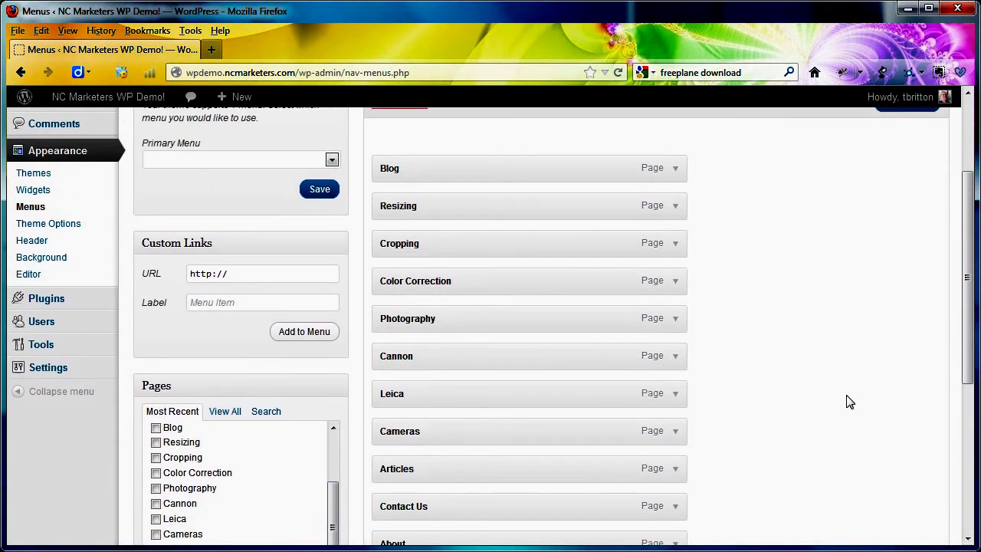
scroll(848, 402, down, 2)
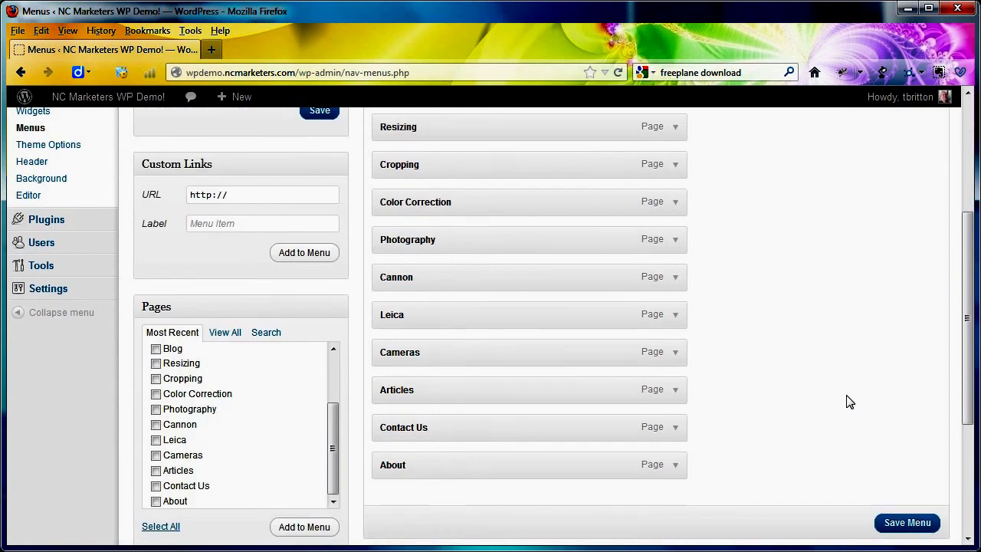
scroll(849, 401, up, 4)
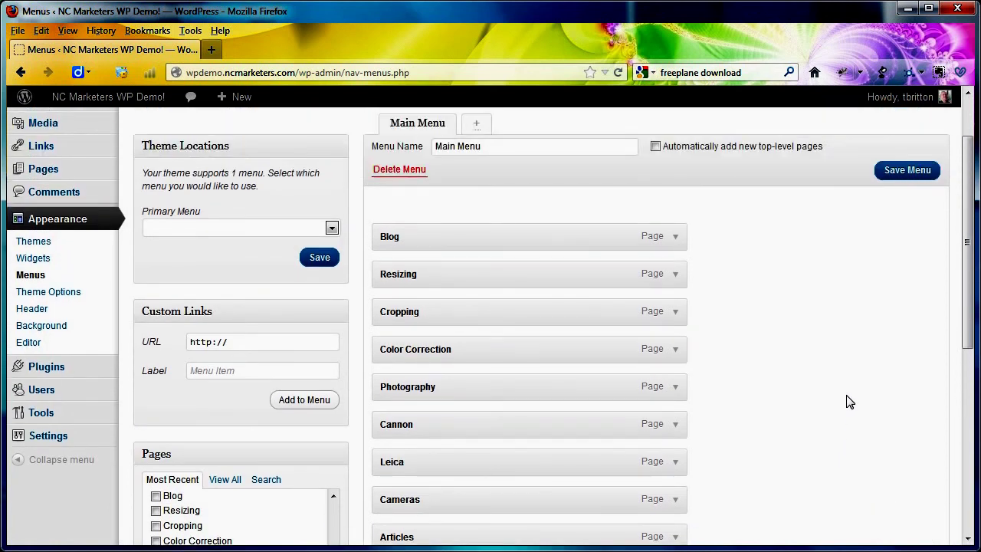
scroll(849, 402, down, 4)
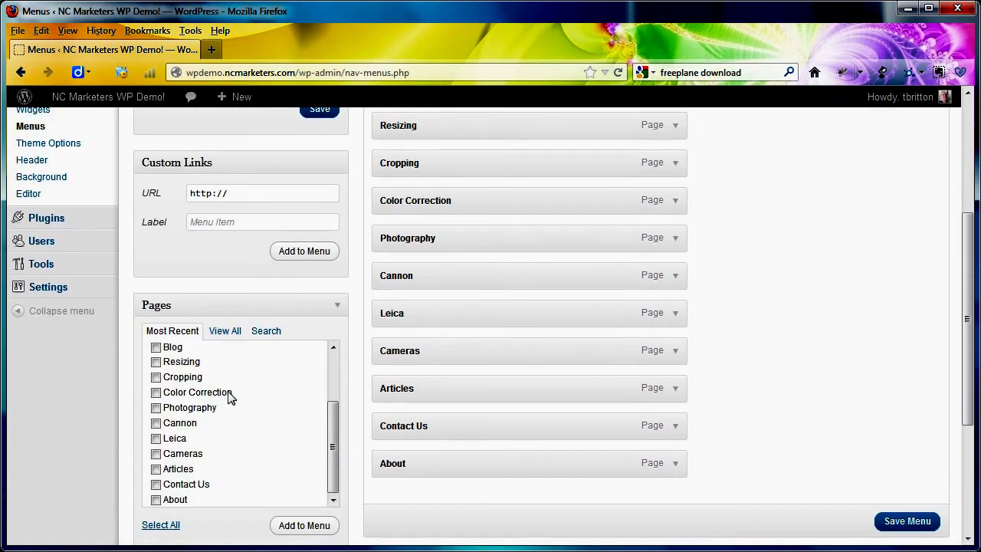
scroll(329, 373, up, 2)
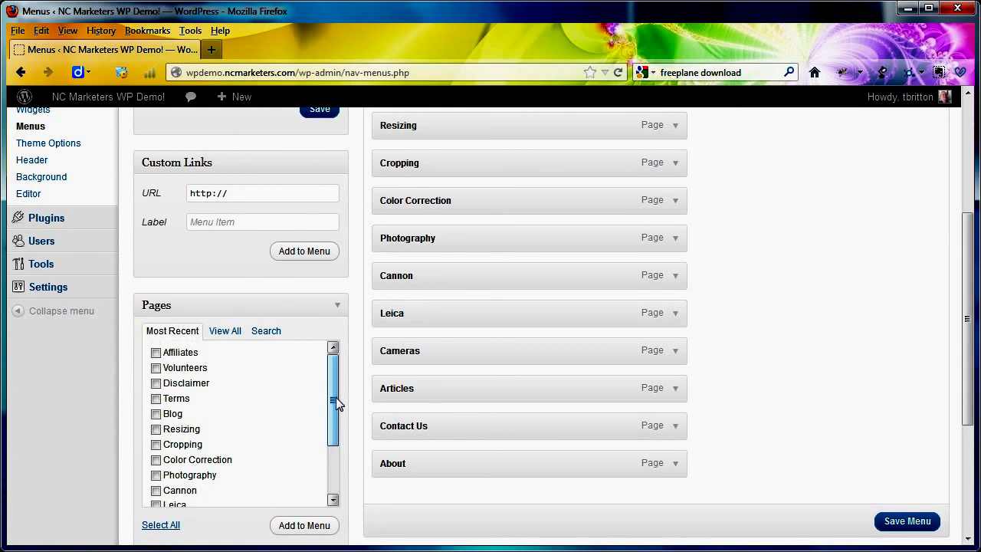
scroll(336, 397, down, 1)
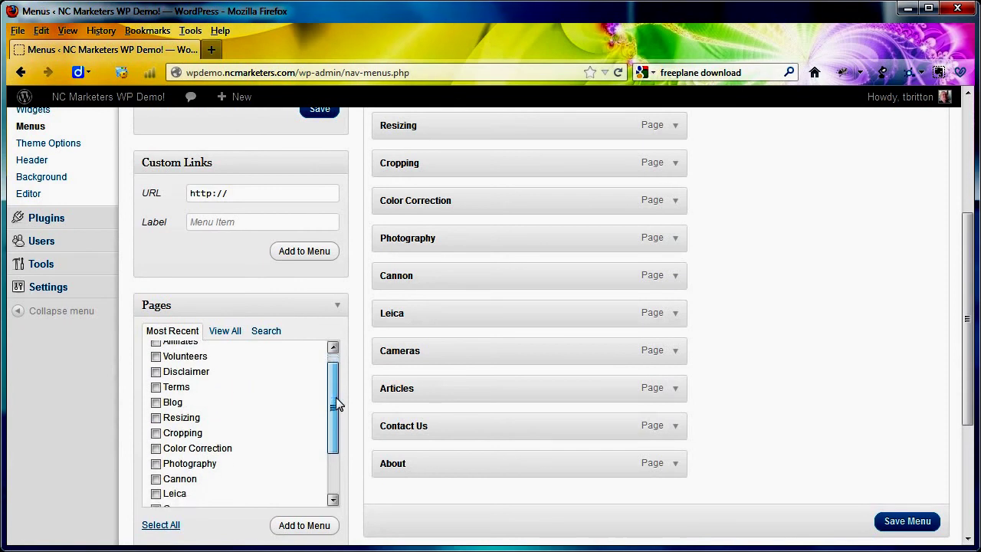
click(228, 337)
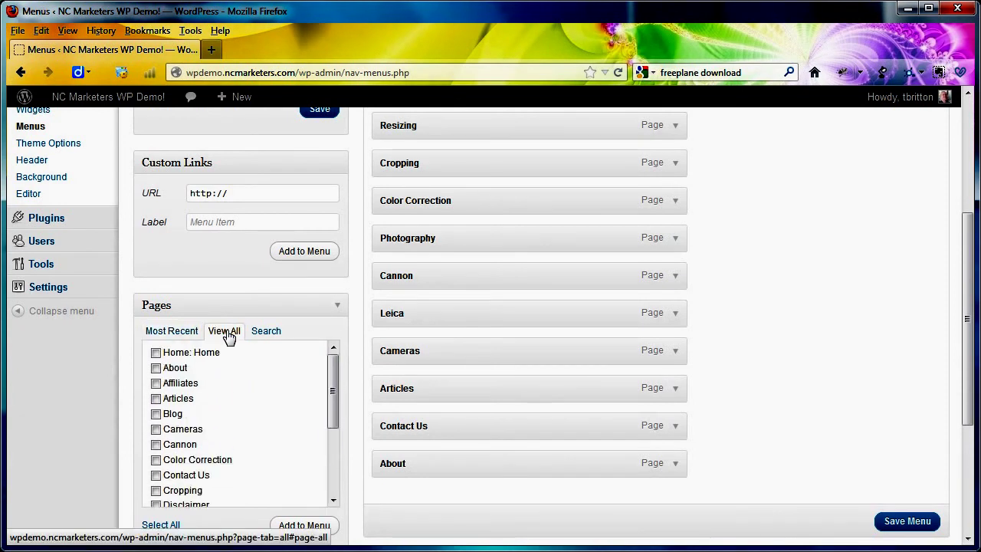
click(156, 354)
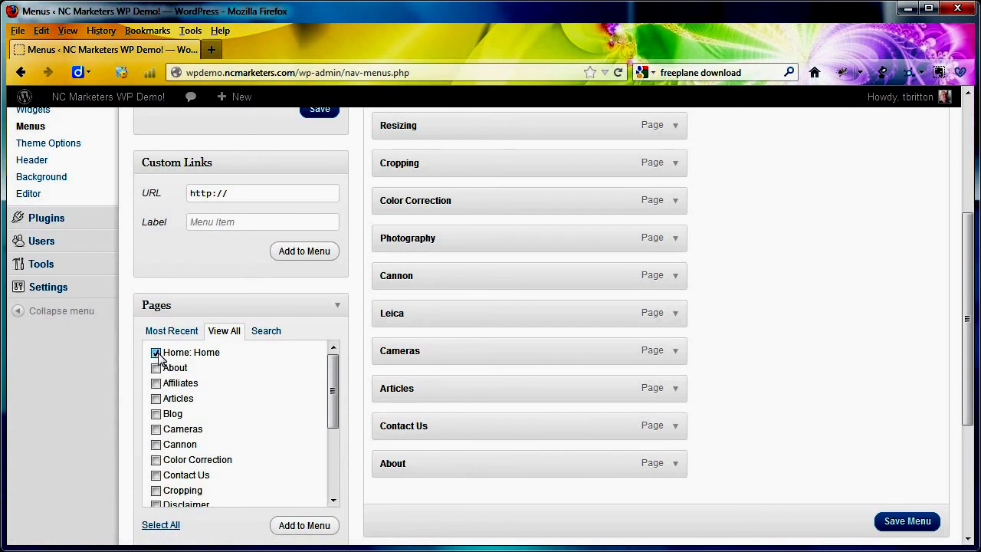
click(306, 528)
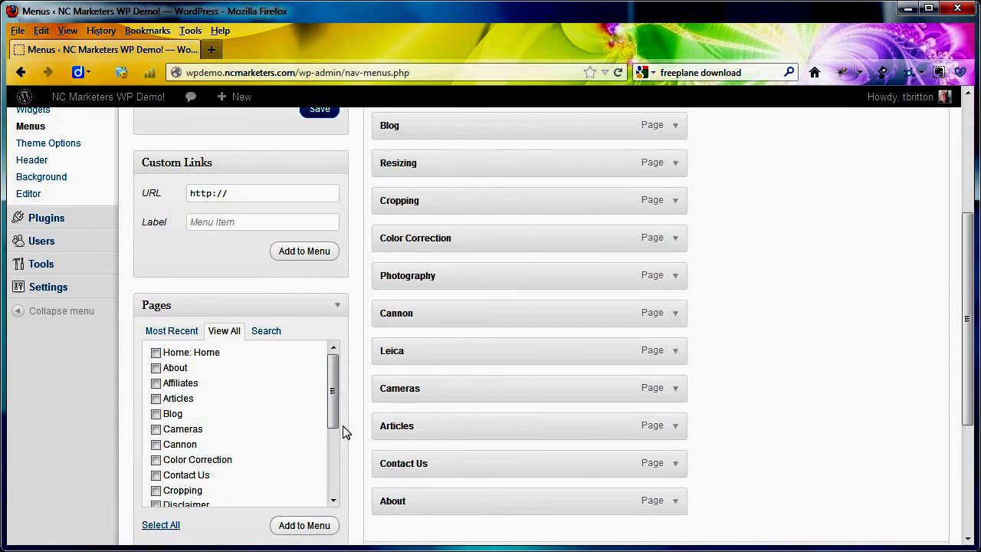
drag(330, 397, 332, 485)
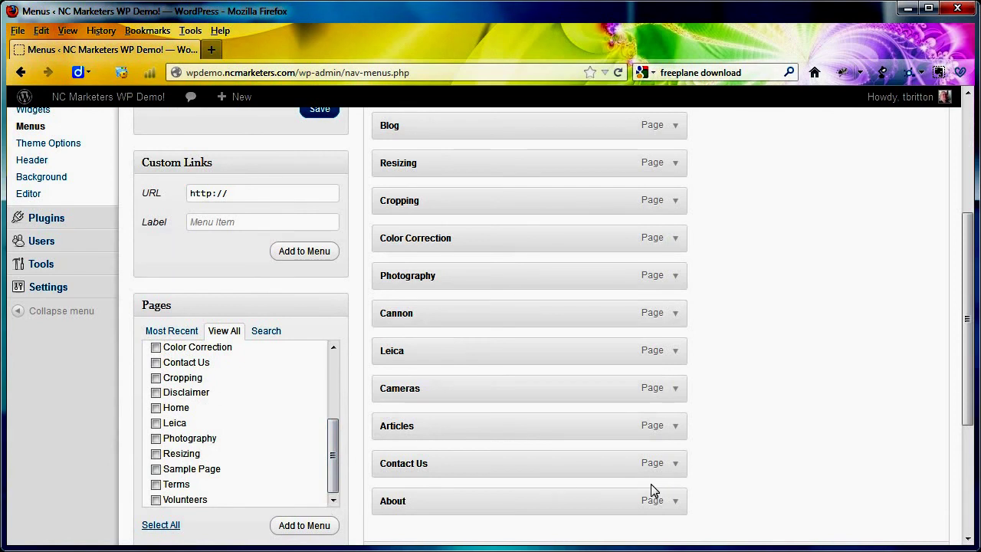
scroll(650, 483, up, 5)
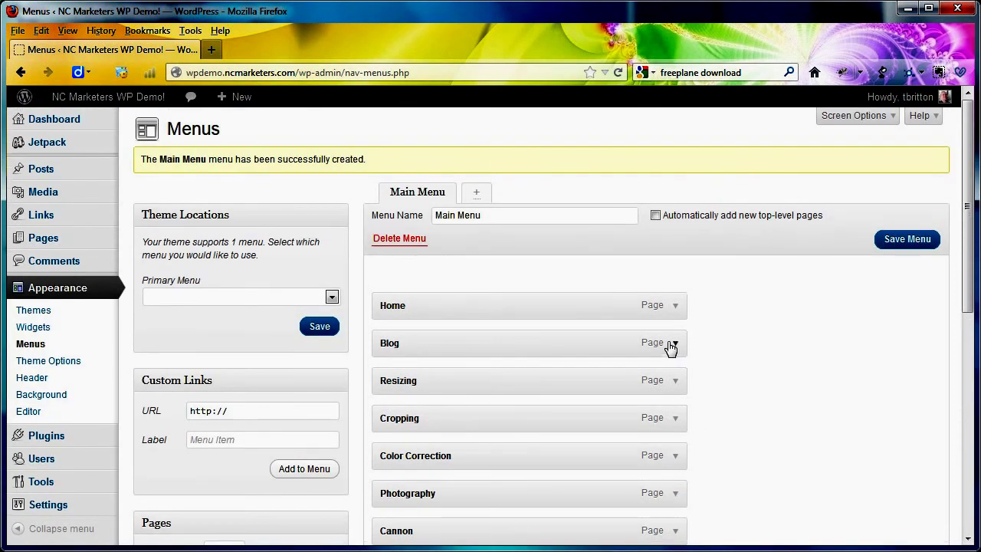
click(675, 306)
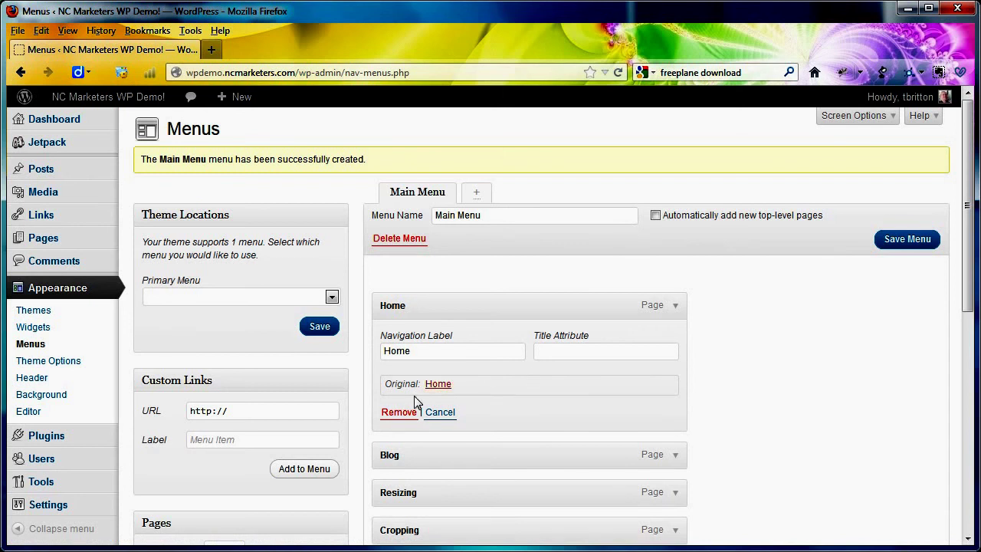
click(397, 412)
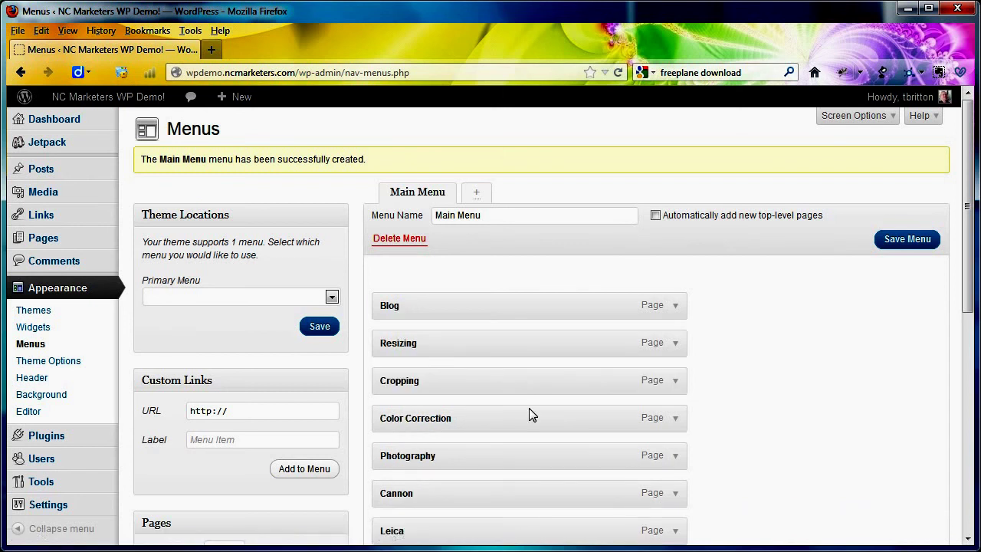
Add the regular Home page from the full page list to the Main Menu and place it first, above Blog.
scroll(191, 477, down, 5)
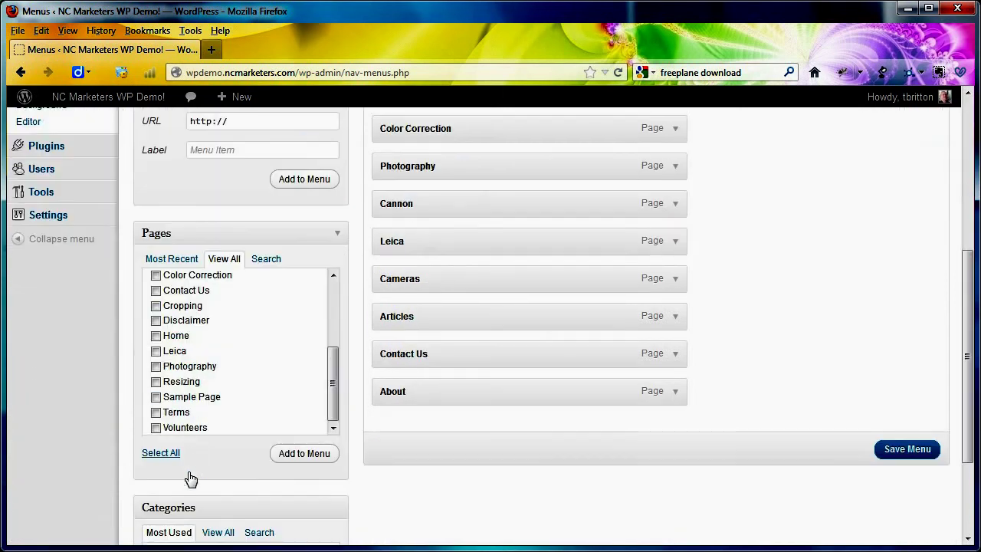
click(157, 336)
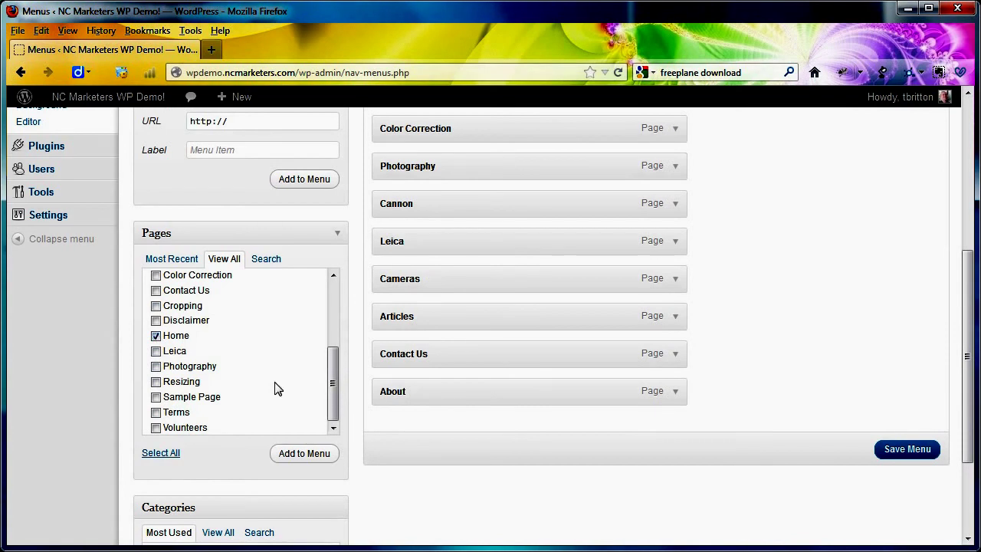
click(285, 455)
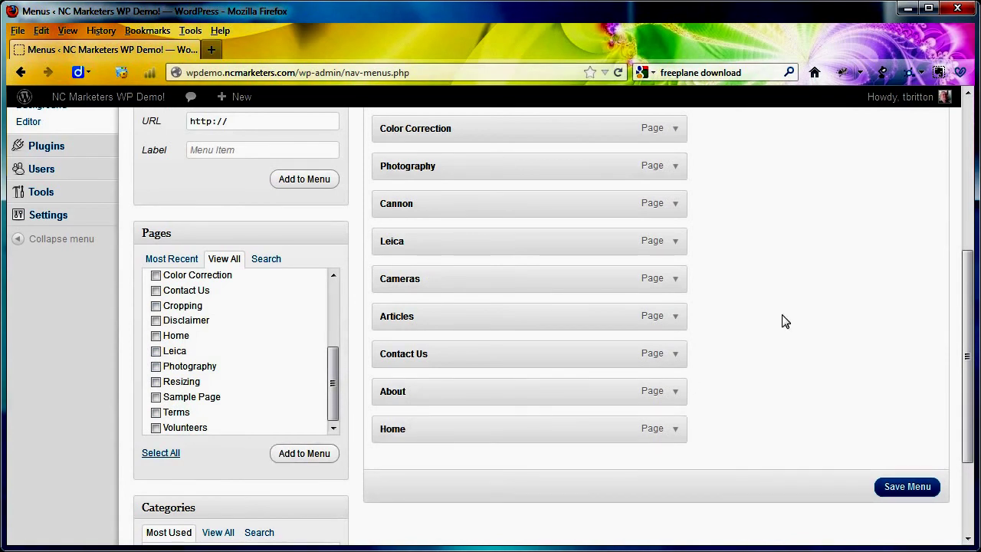
drag(564, 427, 557, 306)
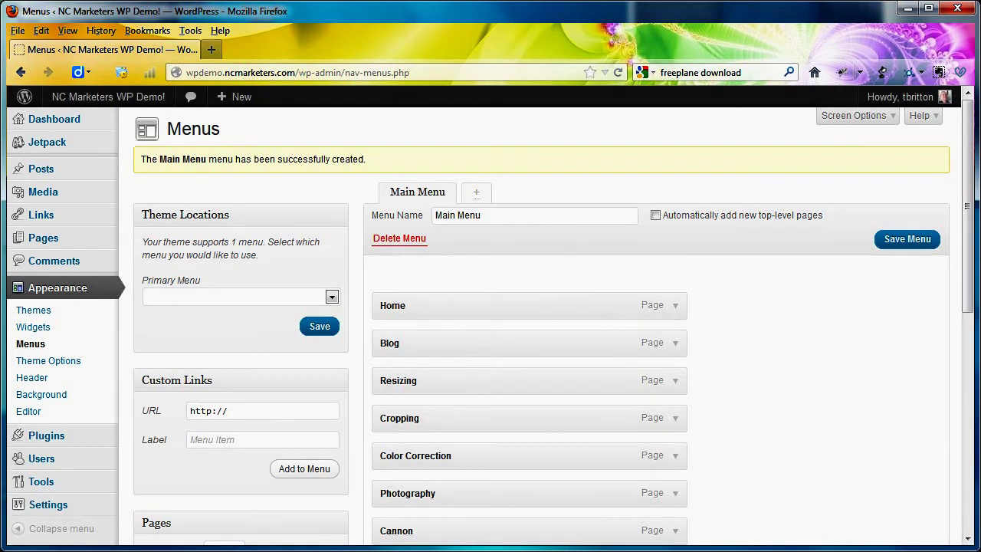
Check the Main Menu branch of the Freeplane plan, return to the WordPress menu editor, and move About directly below Home.
key(alt+Tab)
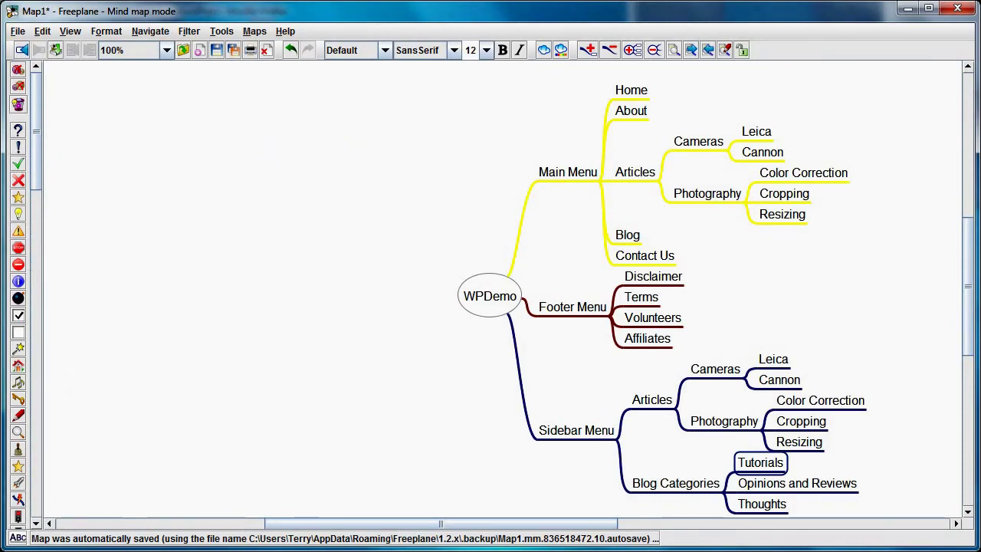
key(alt+Tab)
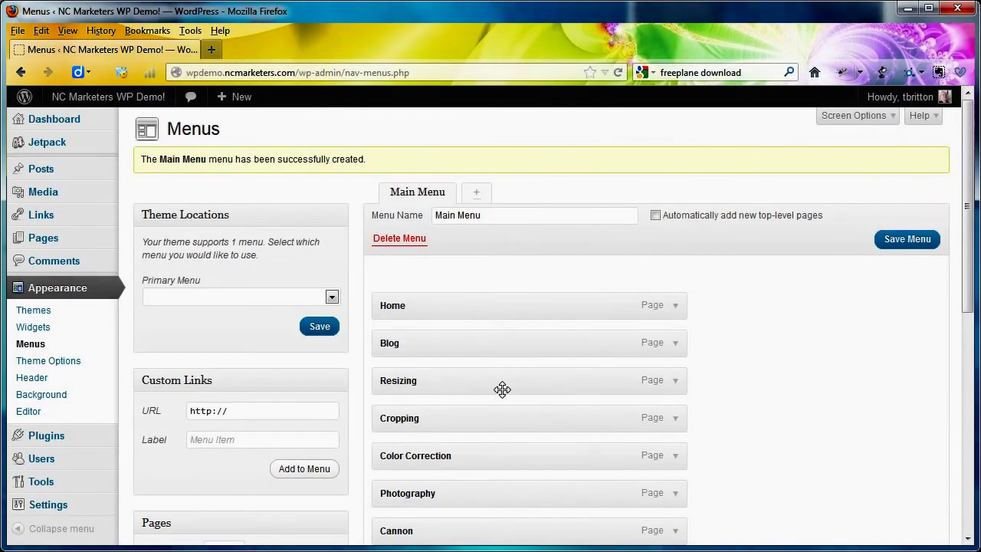
scroll(571, 482, down, 1)
scroll(571, 482, down, 3)
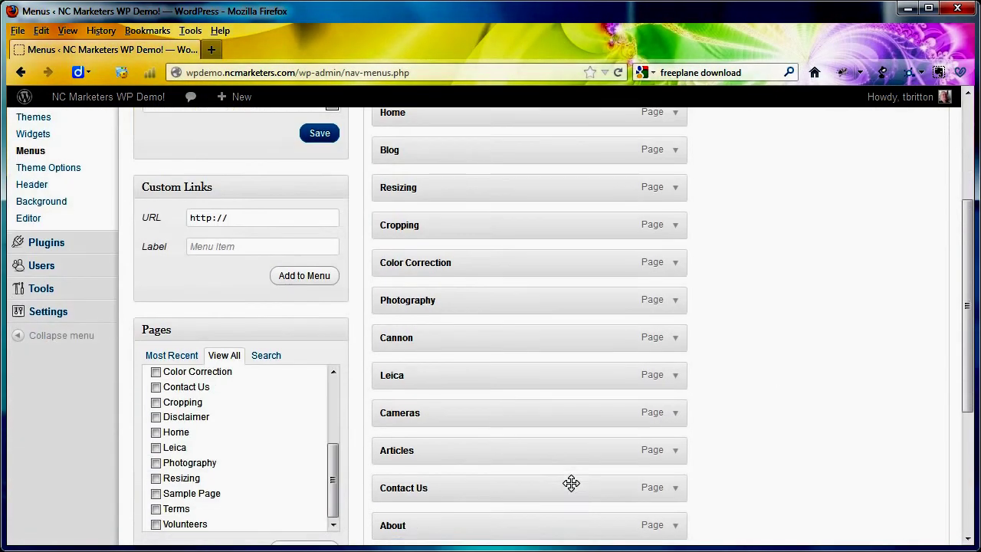
drag(471, 532, 476, 132)
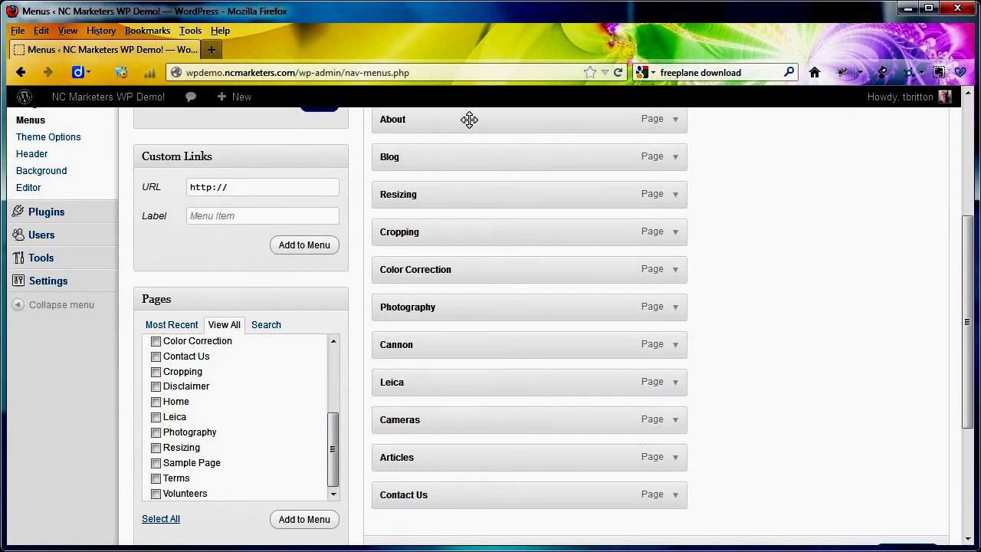
Reorder the Main Menu items: Articles directly below About, Contact Us directly below Blog, and Leica at the end.
scroll(470, 136, up, 2)
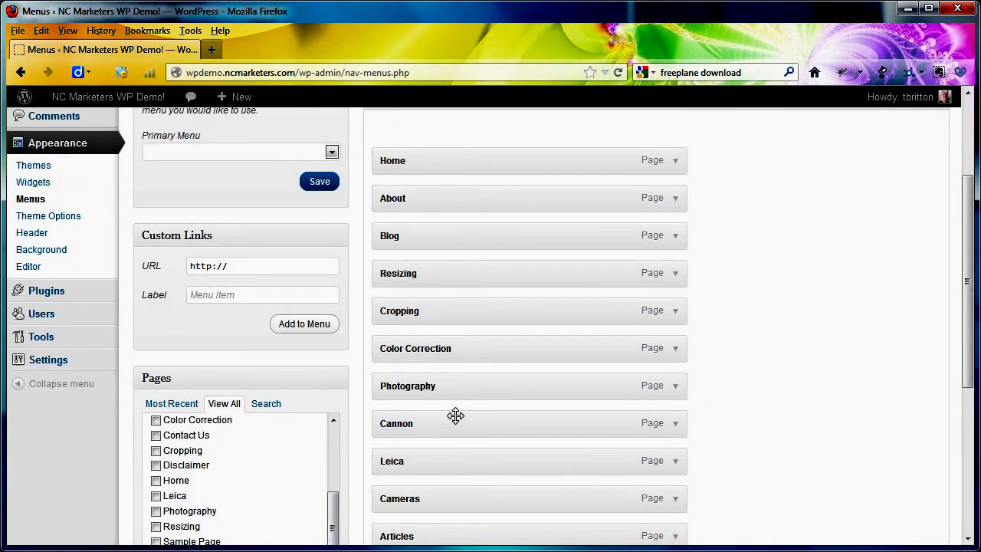
mouse_move(457, 458)
mouse_down()
mouse_move(457, 532)
mouse_move(455, 466)
mouse_up()
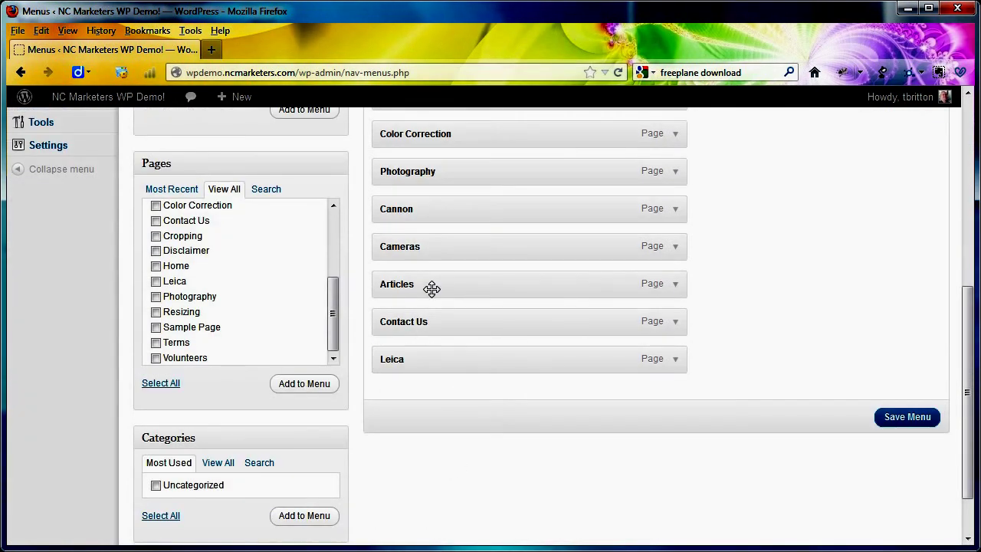
drag(431, 288, 429, 320)
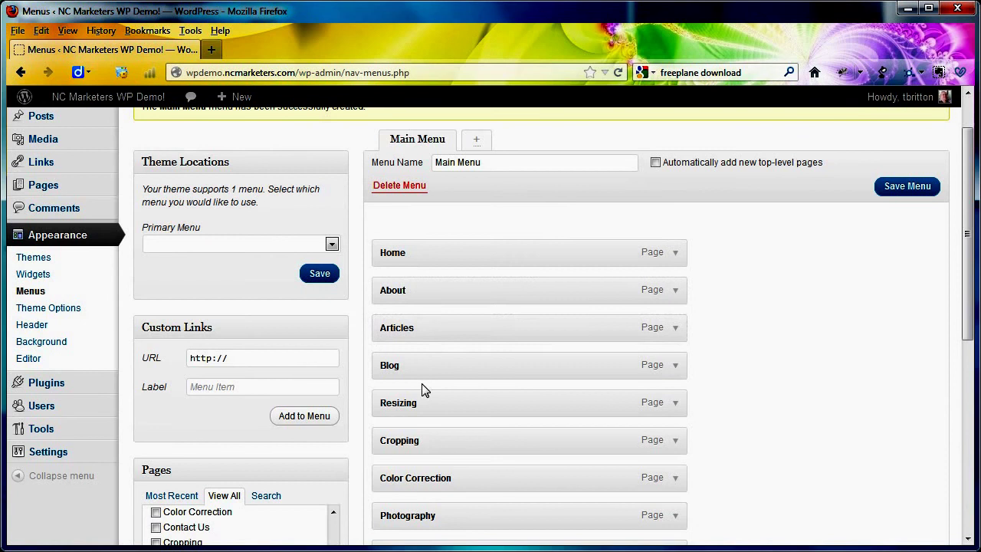
scroll(435, 485, down, 4)
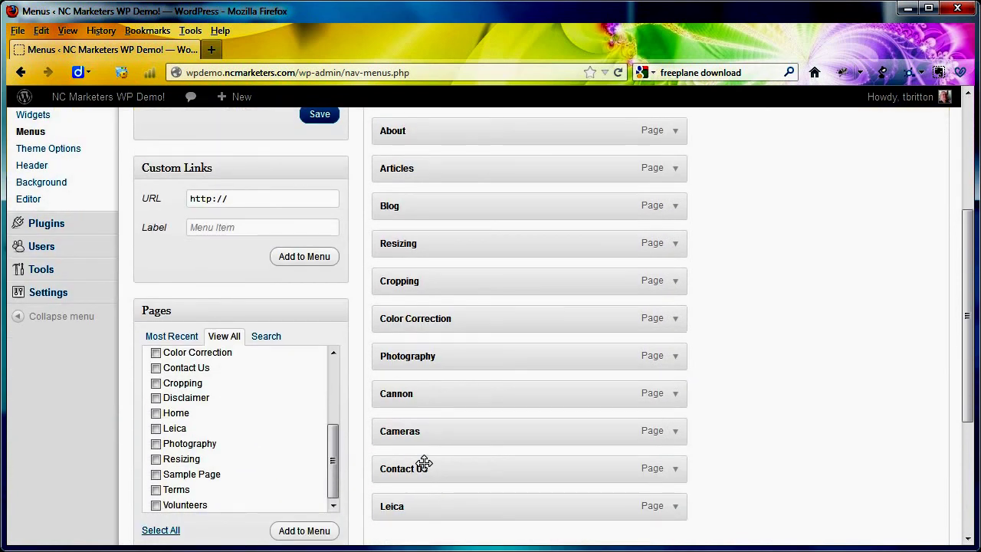
drag(424, 464, 417, 239)
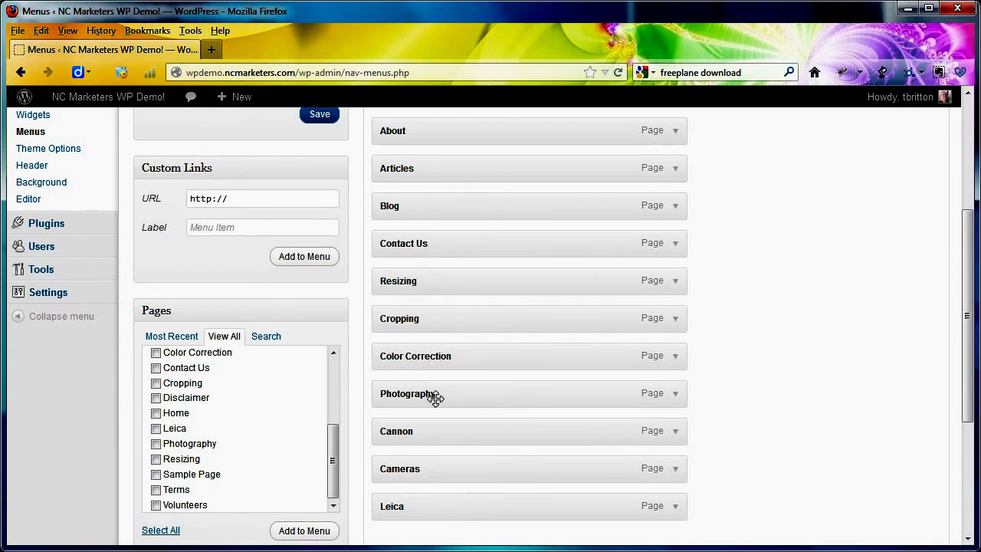
Nest Cameras and Photography as sub-items of Articles, place Leica under Cameras, and try to move Cannon below Leica.
drag(411, 467, 438, 203)
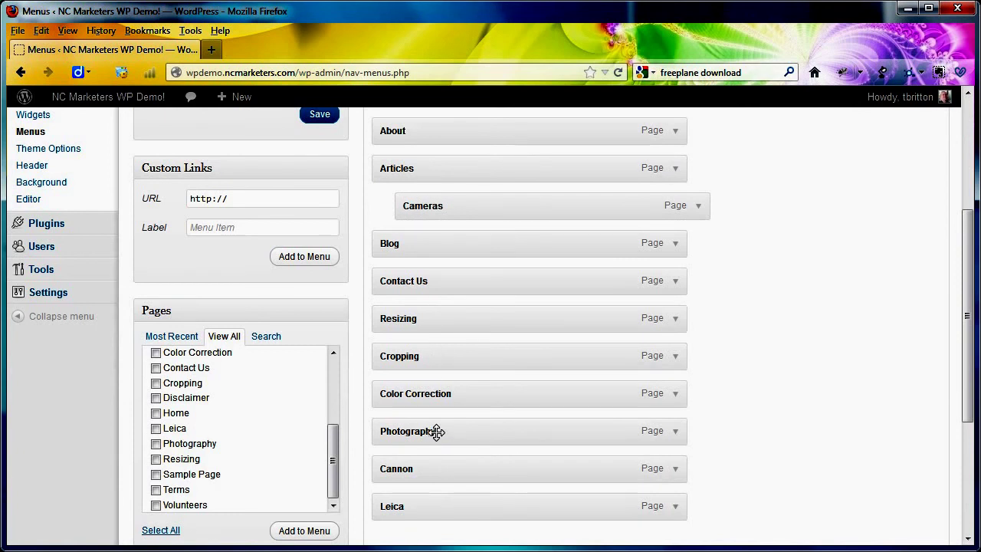
drag(436, 431, 460, 240)
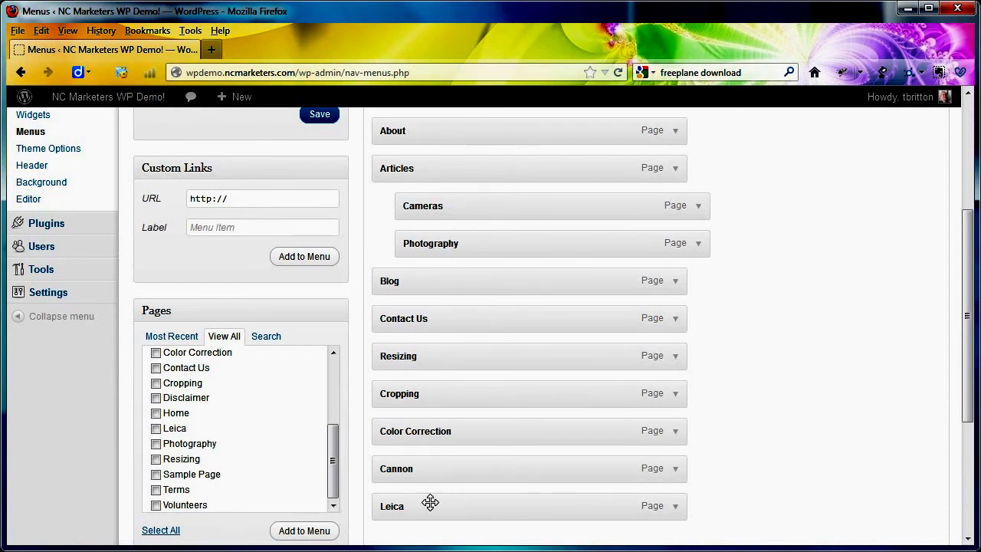
drag(430, 496, 484, 241)
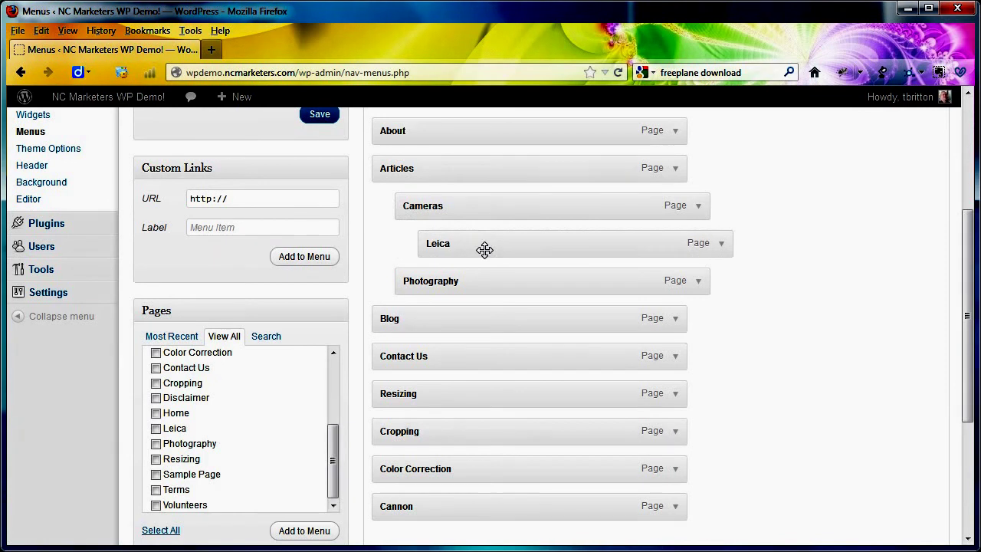
drag(434, 509, 476, 280)
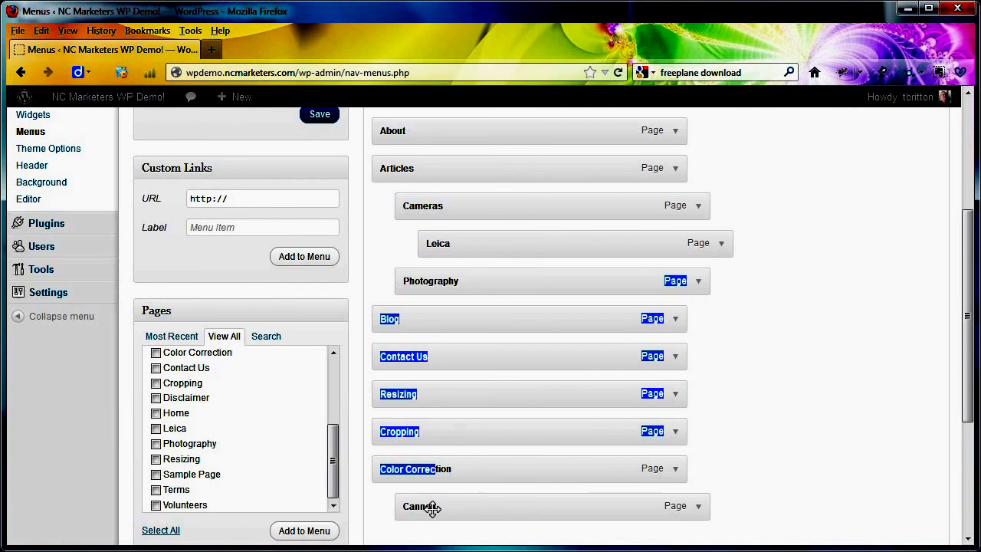
Nest Cannon under Cameras and Color Correction, Cropping and Resizing under Photography, and save the Main Menu.
drag(432, 508, 462, 285)
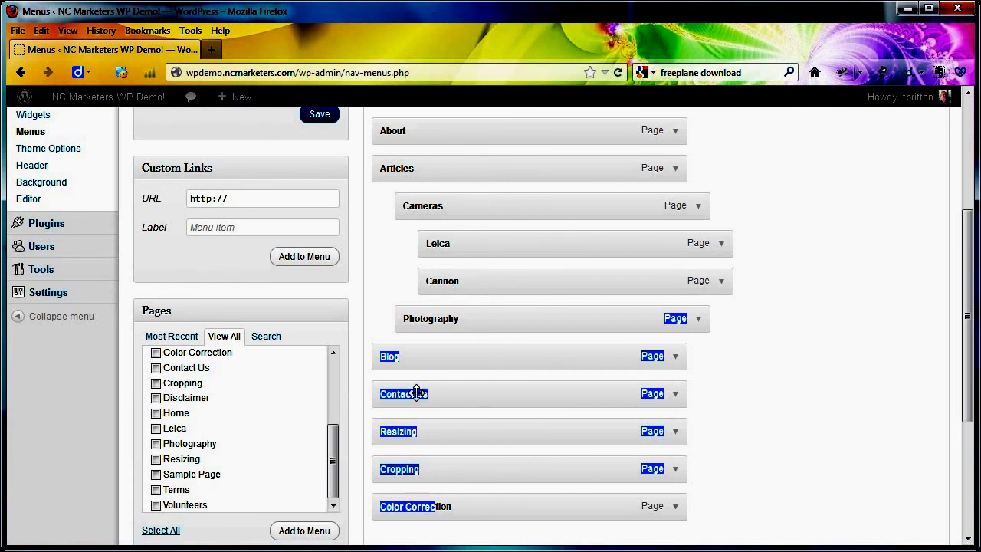
click(799, 416)
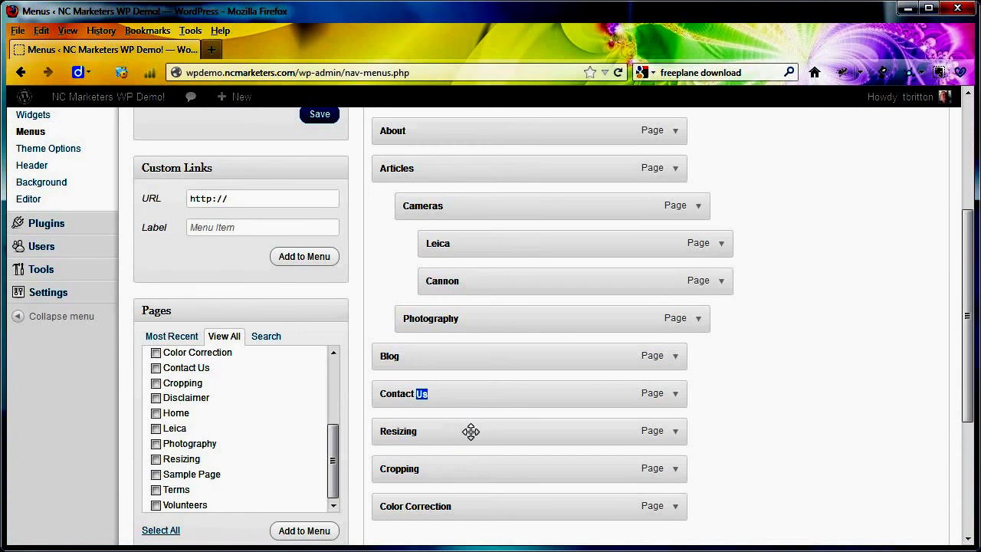
drag(484, 509, 534, 357)
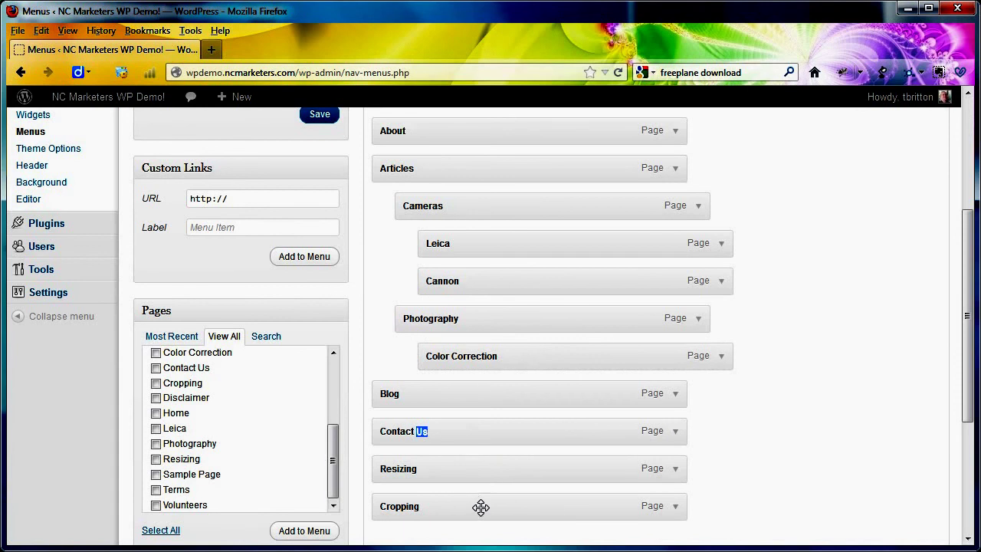
drag(481, 507, 528, 392)
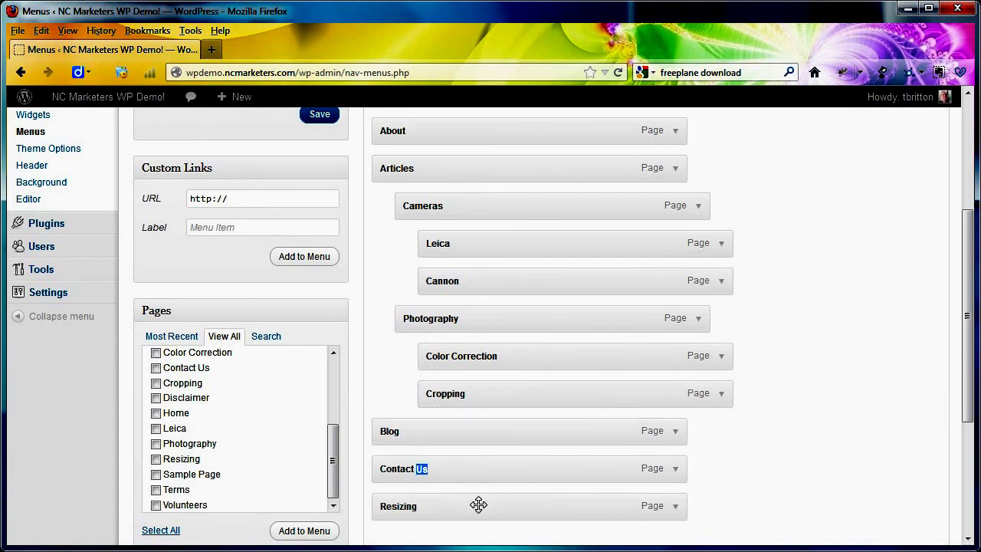
drag(479, 502, 528, 429)
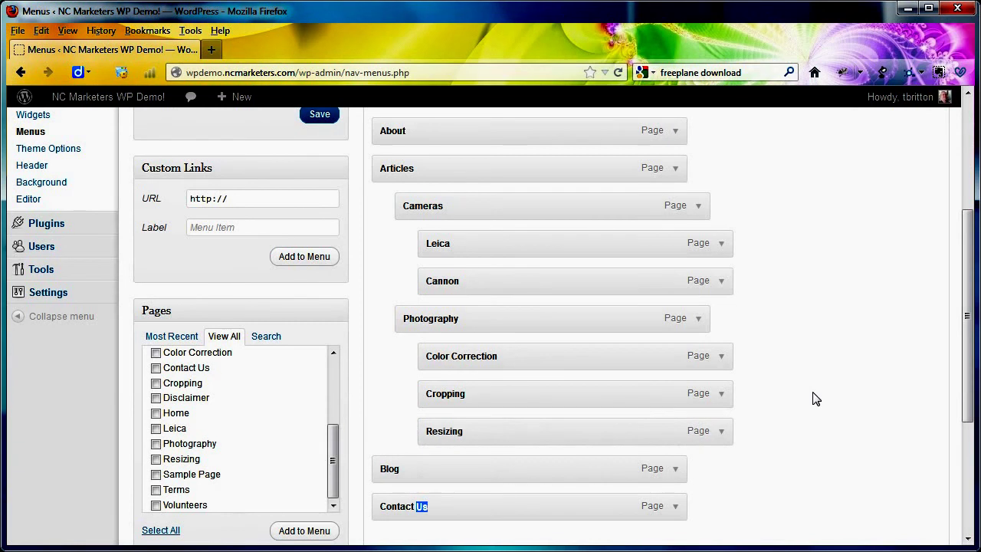
scroll(815, 397, up, 5)
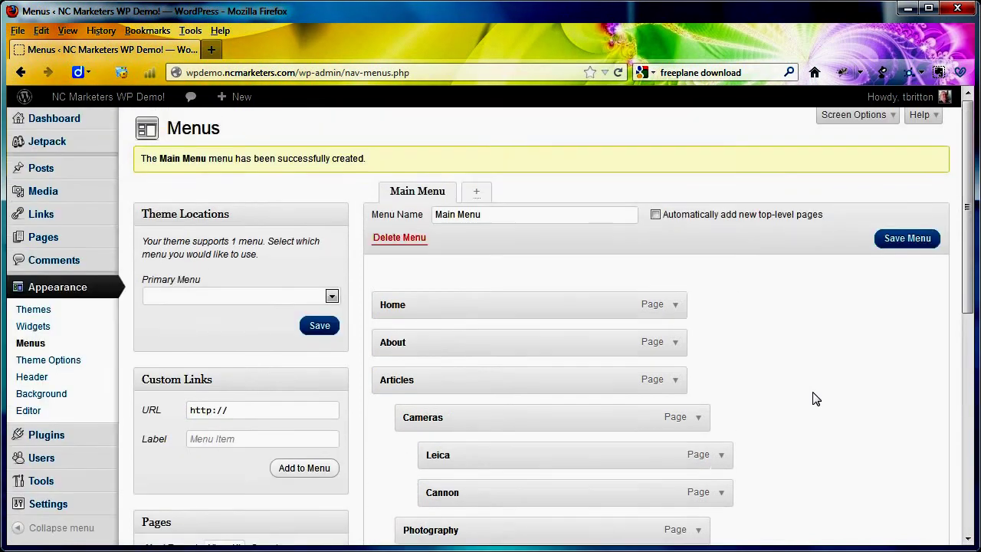
click(892, 244)
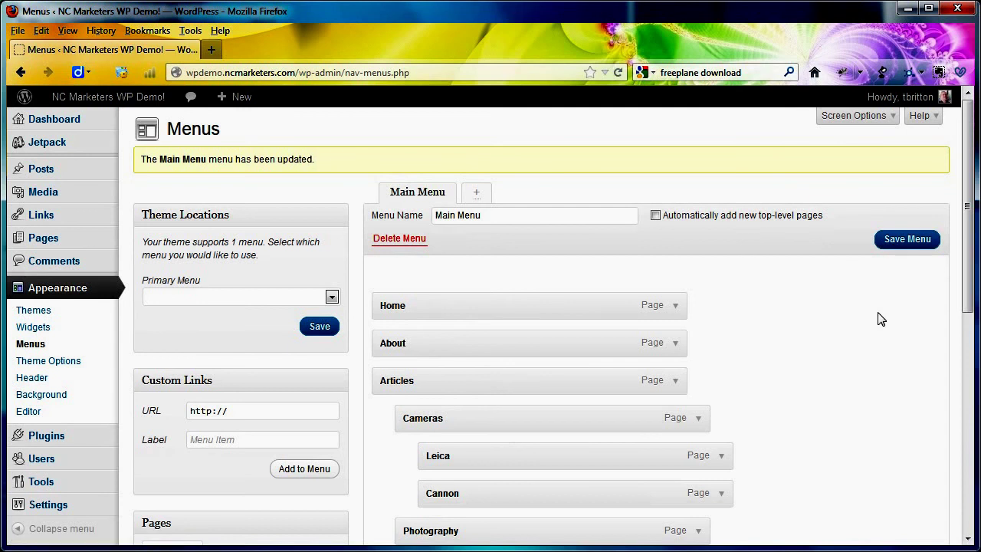
Assign Main Menu as the theme's primary menu and save the theme location.
click(332, 298)
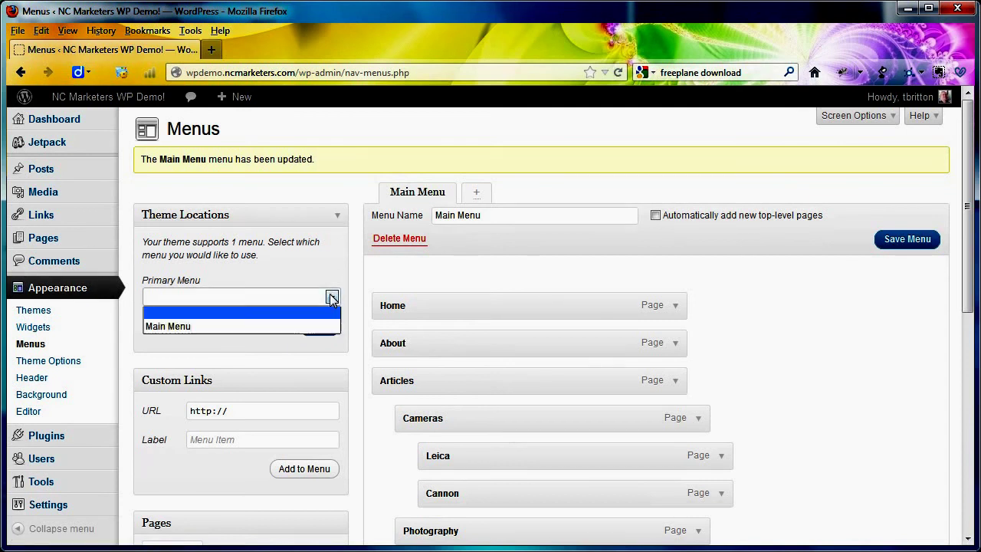
click(217, 327)
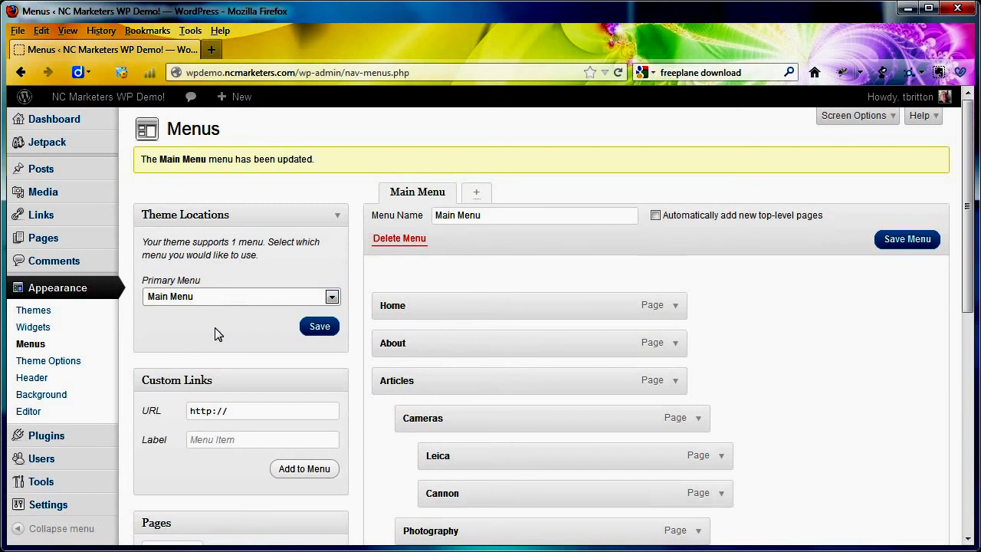
click(316, 328)
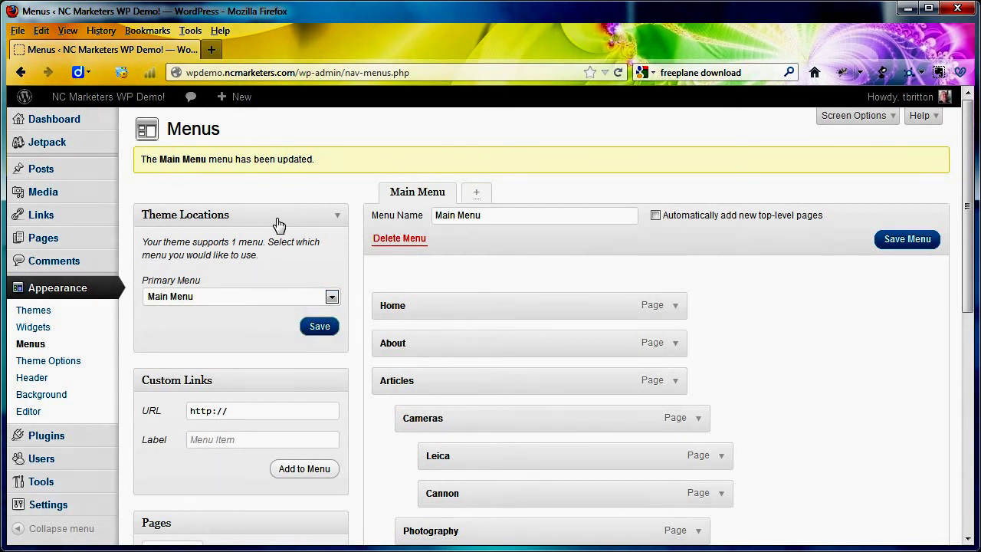
Visit the live site and open the Photography page from the Articles submenu of the navigation bar.
click(140, 102)
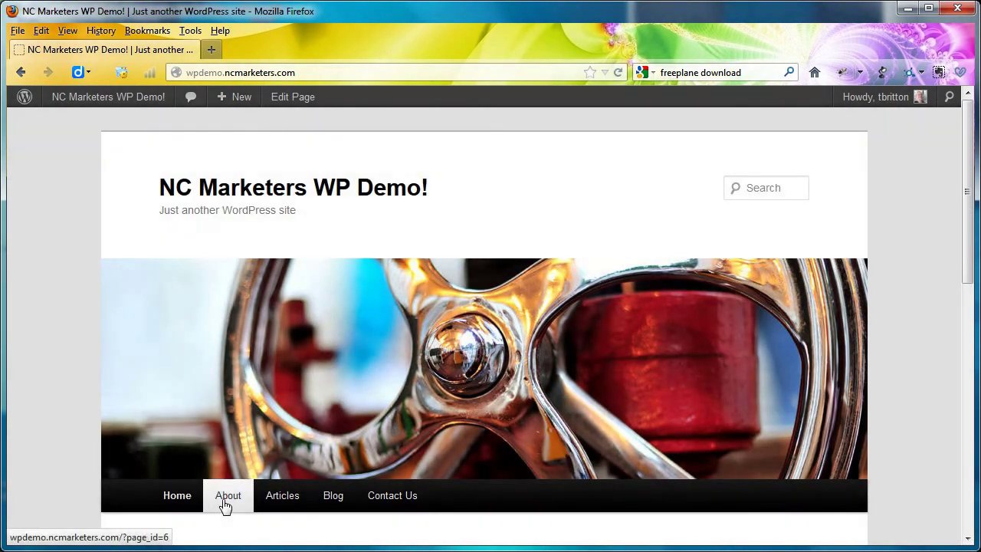
scroll(225, 505, down, 1)
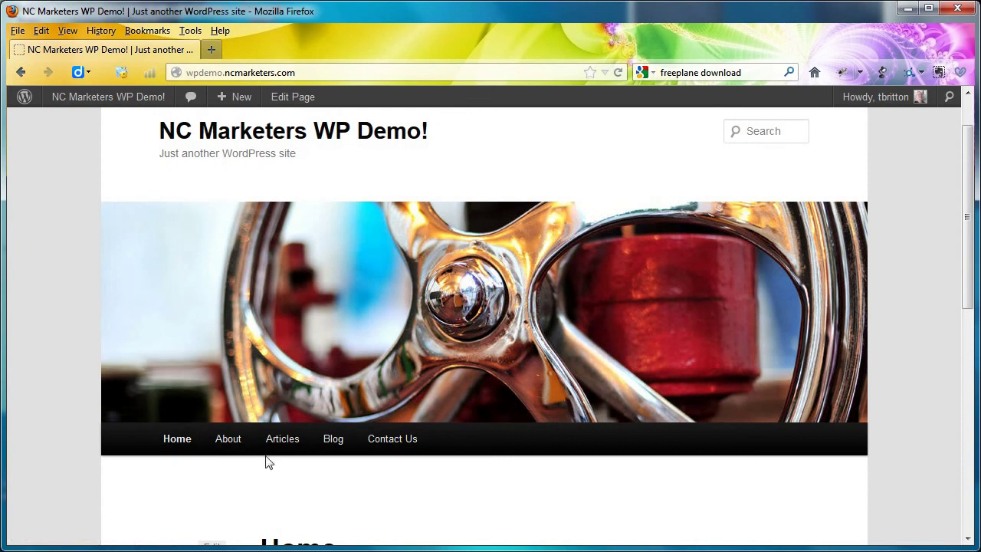
mouse_move(280, 451)
mouse_move(286, 471)
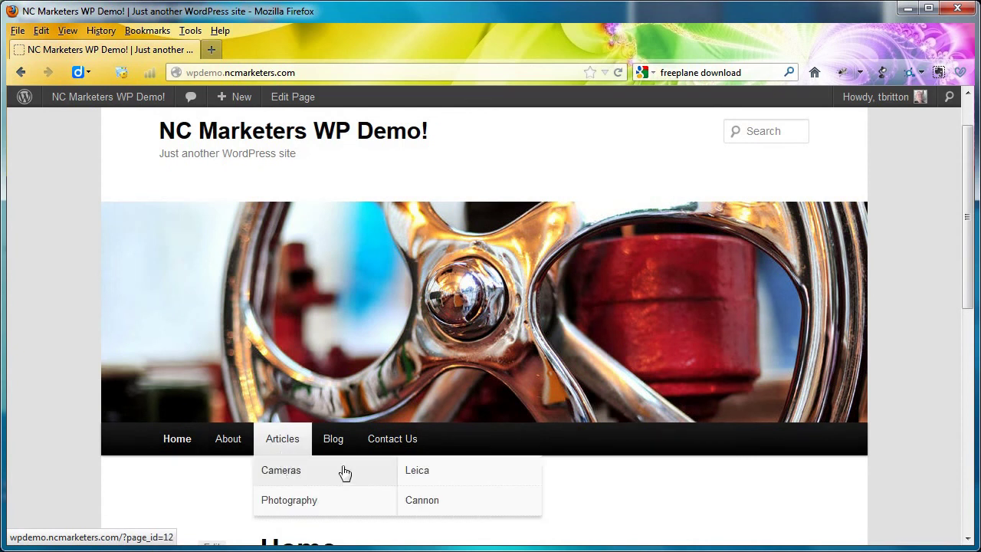
click(314, 508)
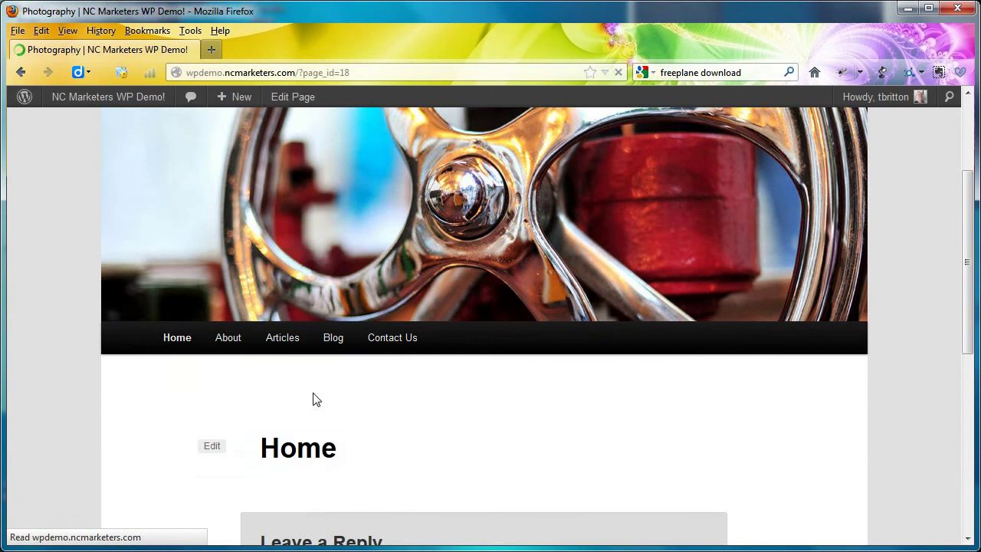
scroll(301, 478, down, 5)
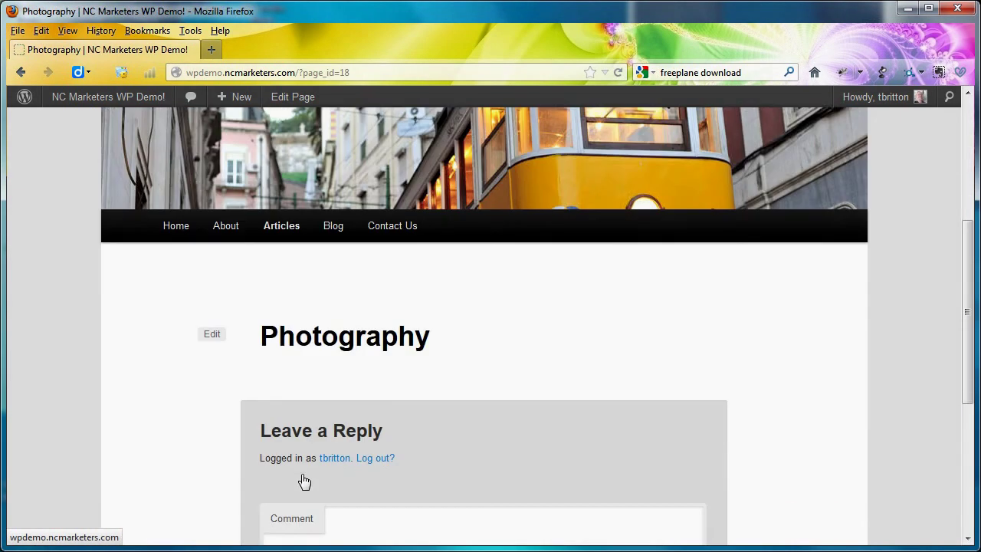
Inspect the nested Articles submenu from the Photography page and return to the site's Home page.
mouse_move(284, 238)
mouse_move(288, 259)
mouse_move(296, 292)
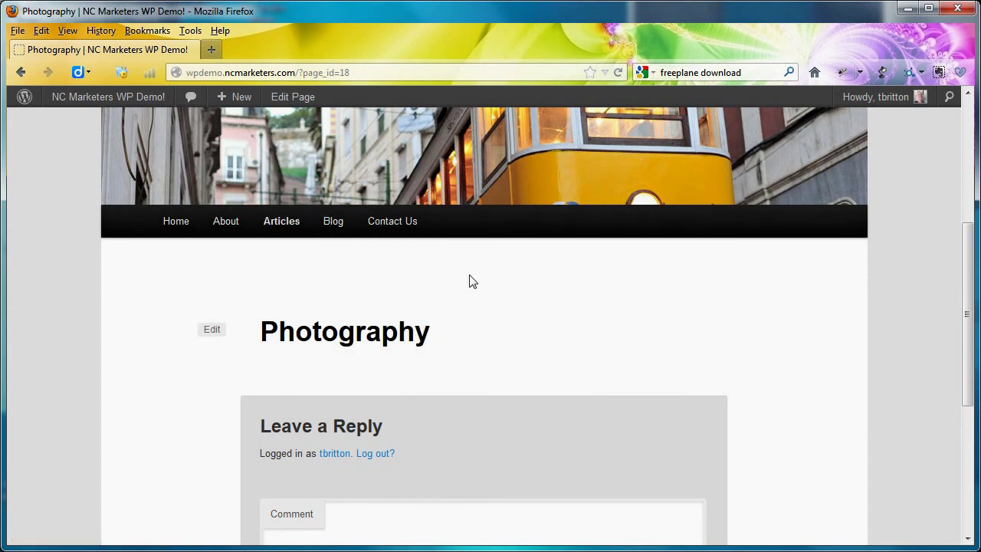
scroll(471, 281, down, 1)
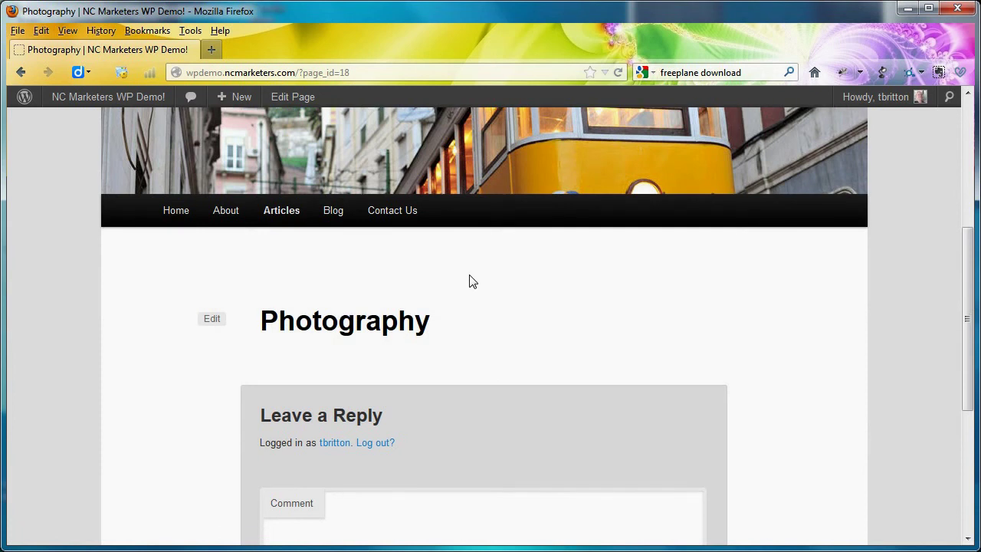
click(180, 219)
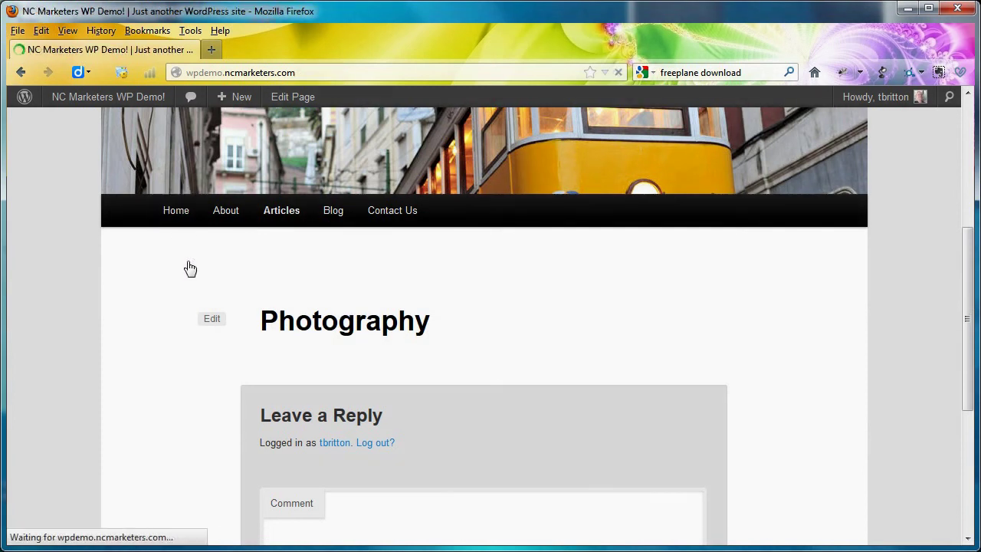
scroll(175, 316, down, 6)
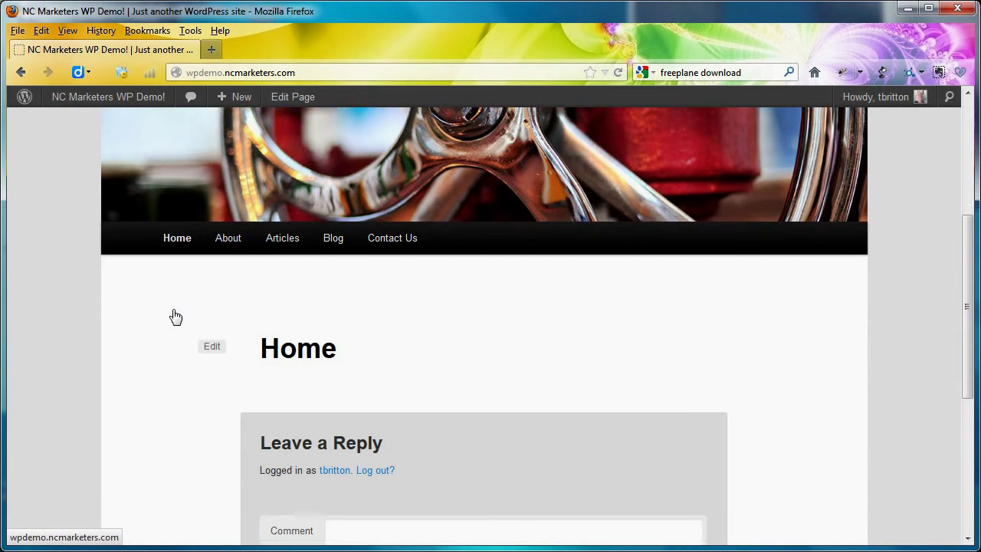
scroll(176, 317, up, 6)
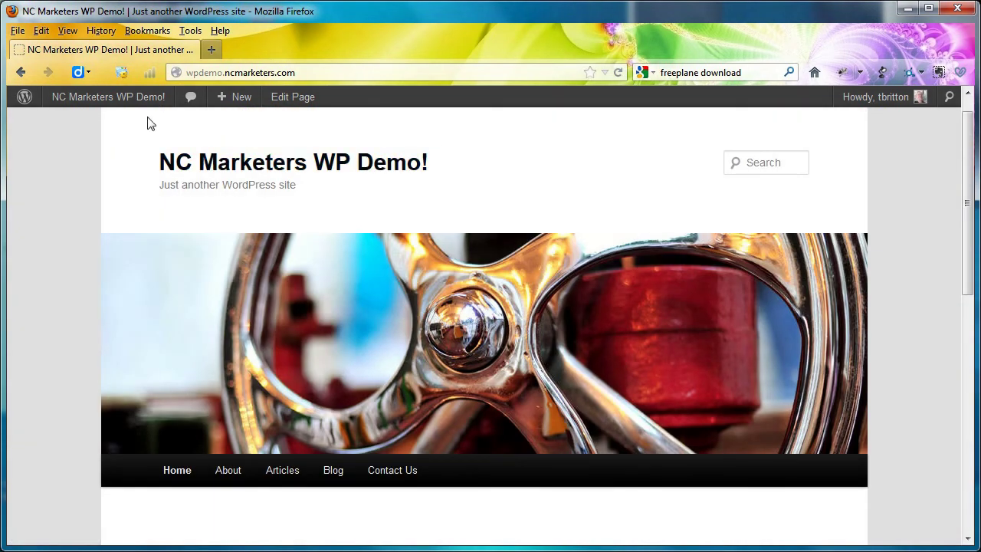
Return to the site's admin dashboard and open the menu management screen.
click(105, 99)
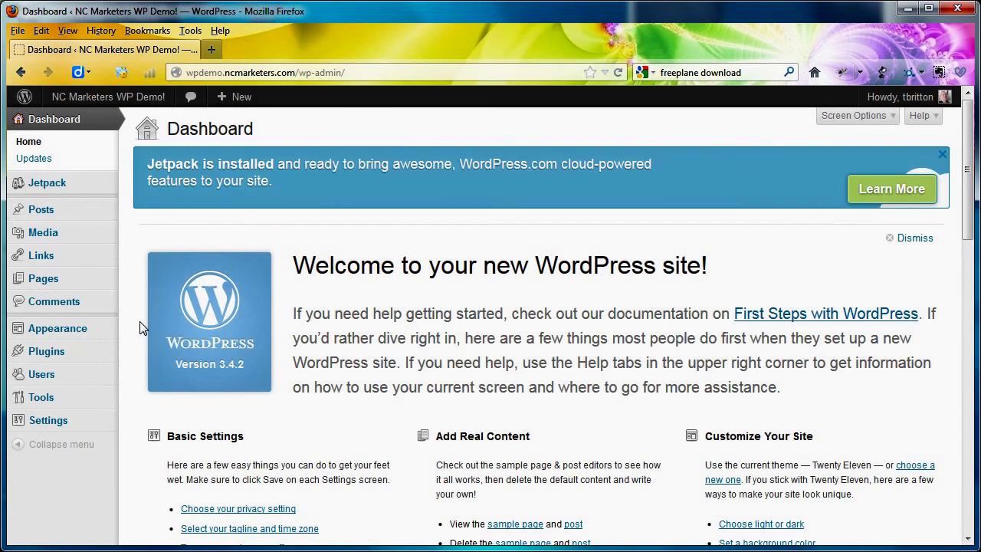
mouse_move(100, 332)
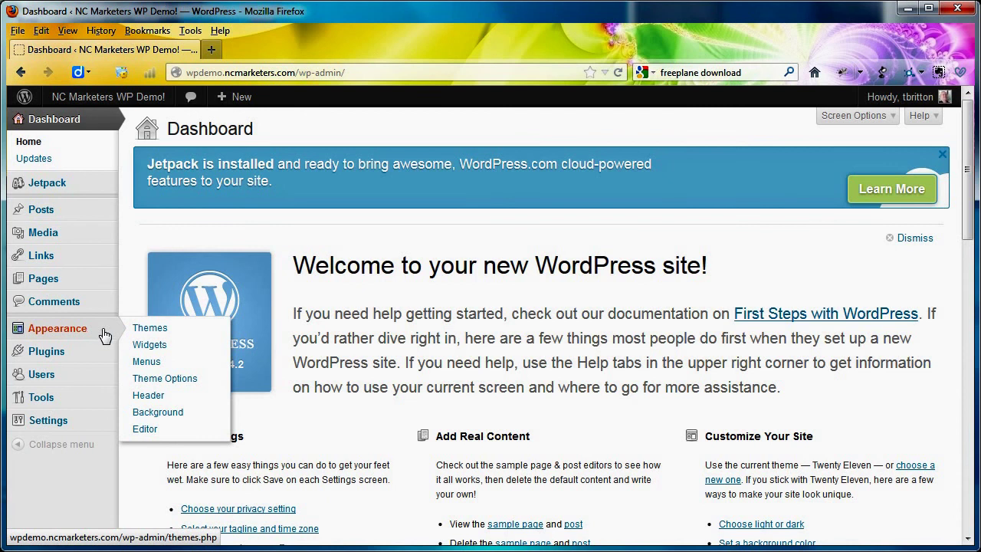
click(153, 366)
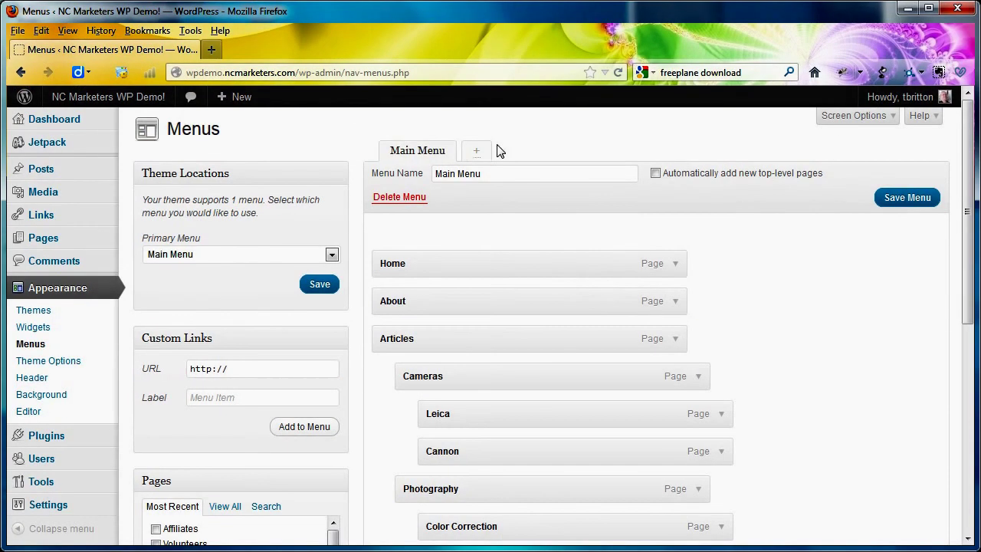
Create a new custom menu named Footer Menu.
click(738, 299)
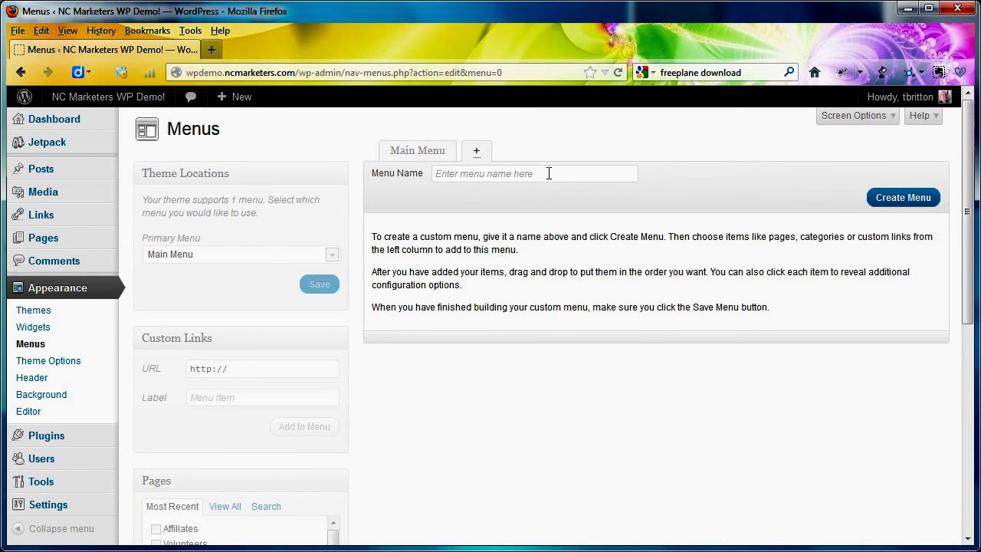
click(549, 173)
text(Foo)
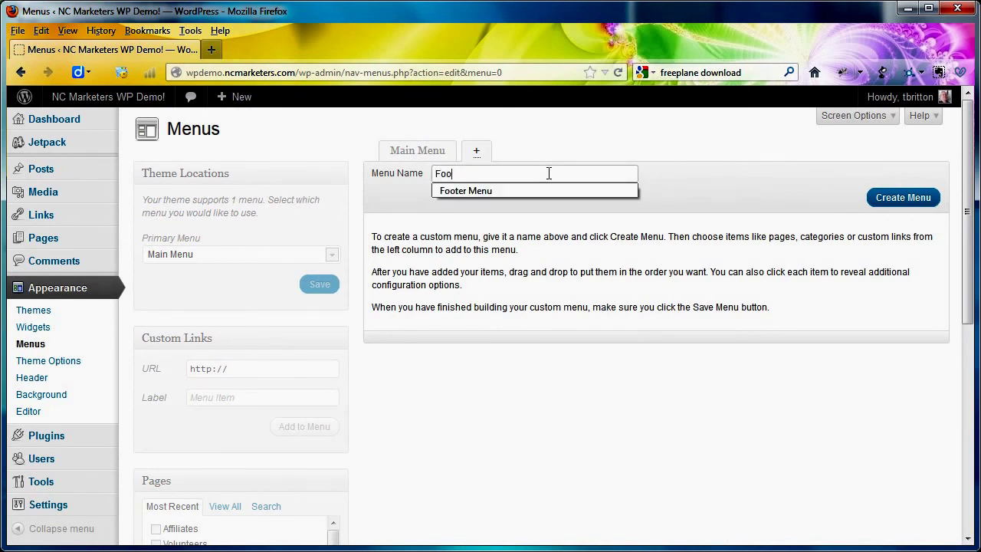
text(ter)
key(Down)
key(Return)
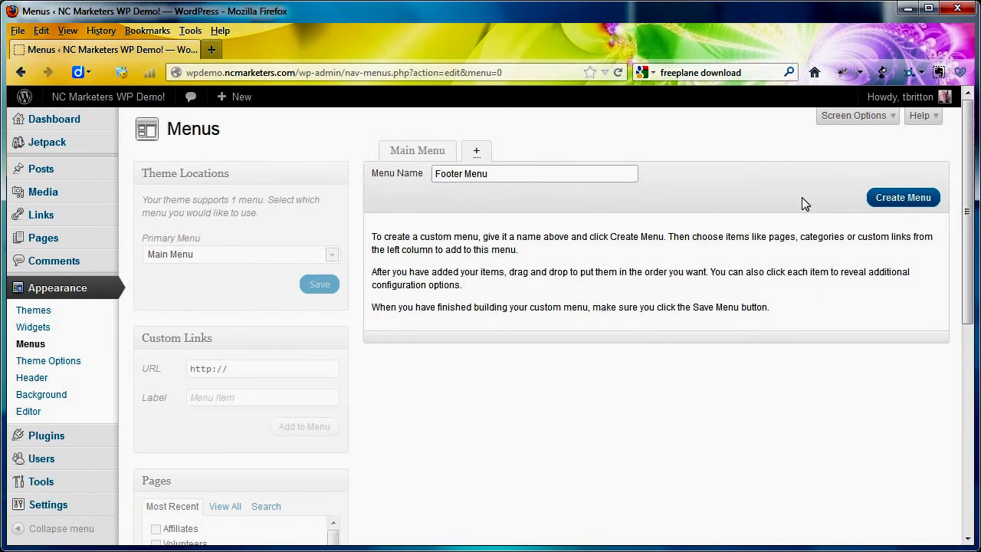
click(917, 199)
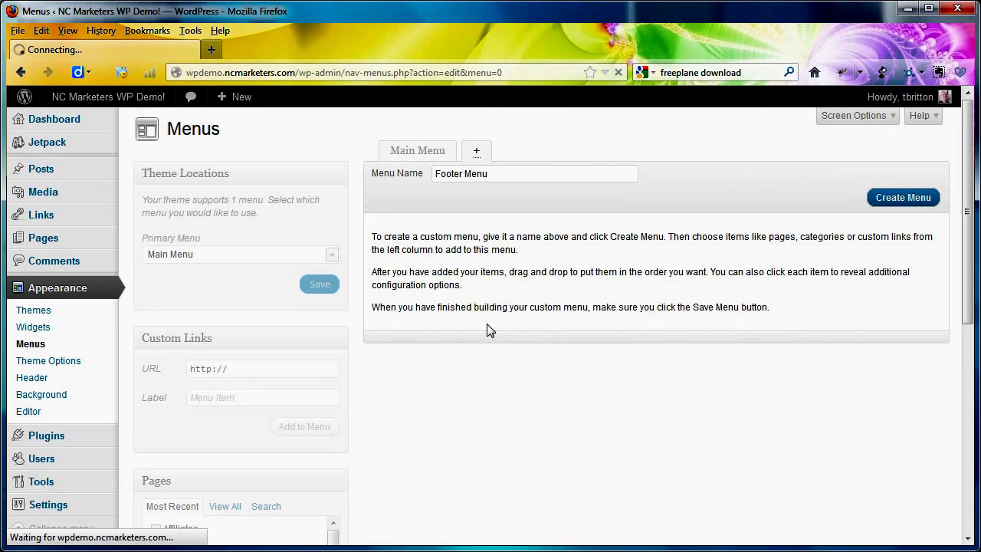
Add the Affiliates, Volunteers, Disclaimer and Terms pages to the Footer Menu.
scroll(470, 340, down, 5)
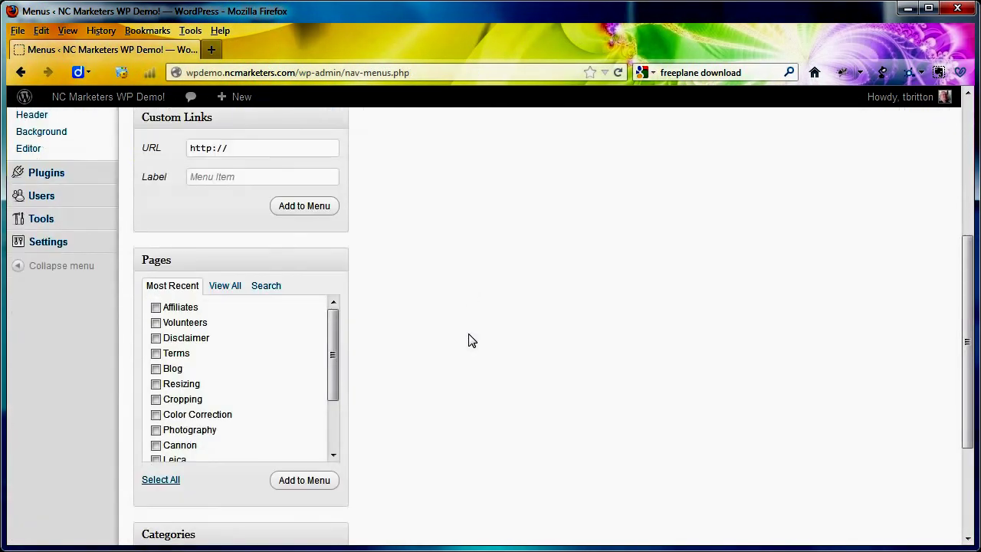
click(155, 307)
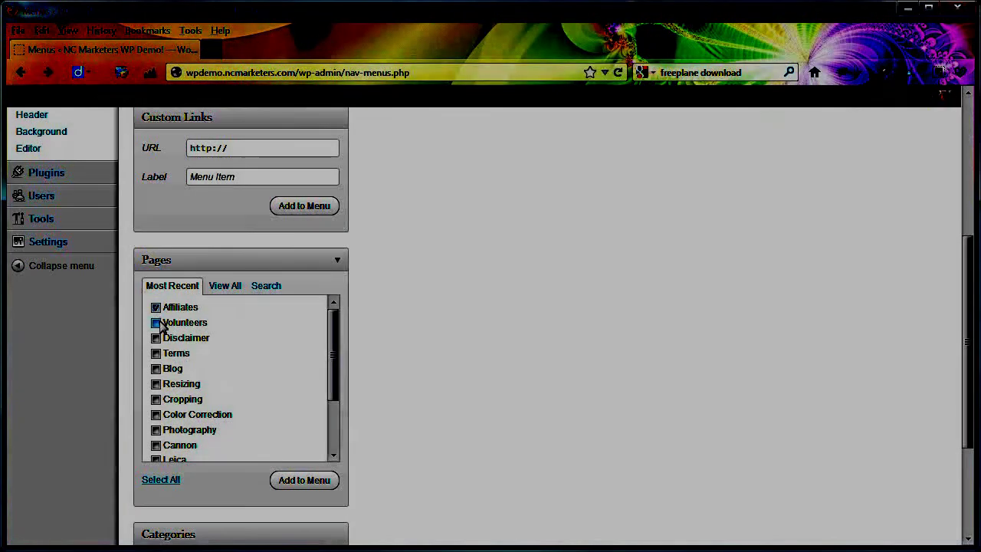
click(156, 323)
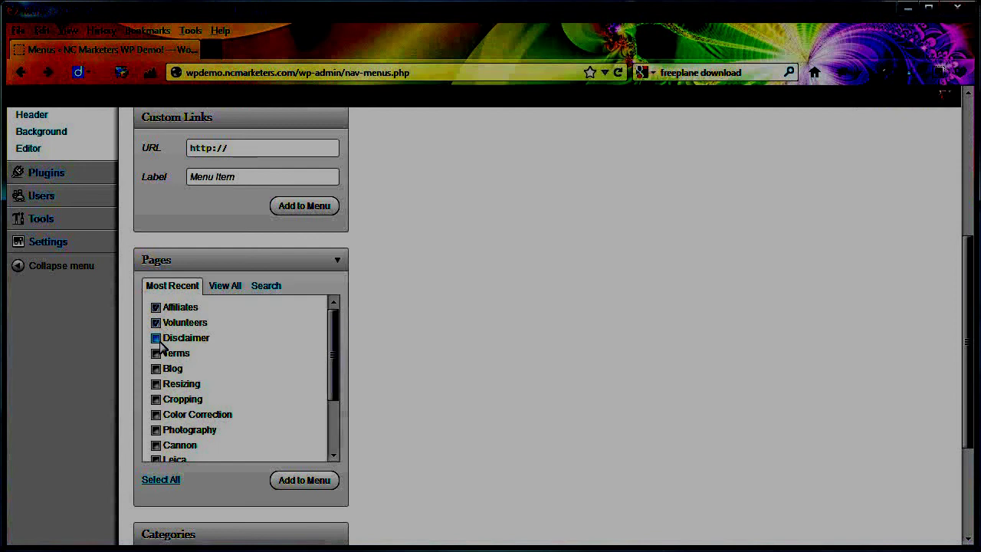
click(156, 337)
click(157, 354)
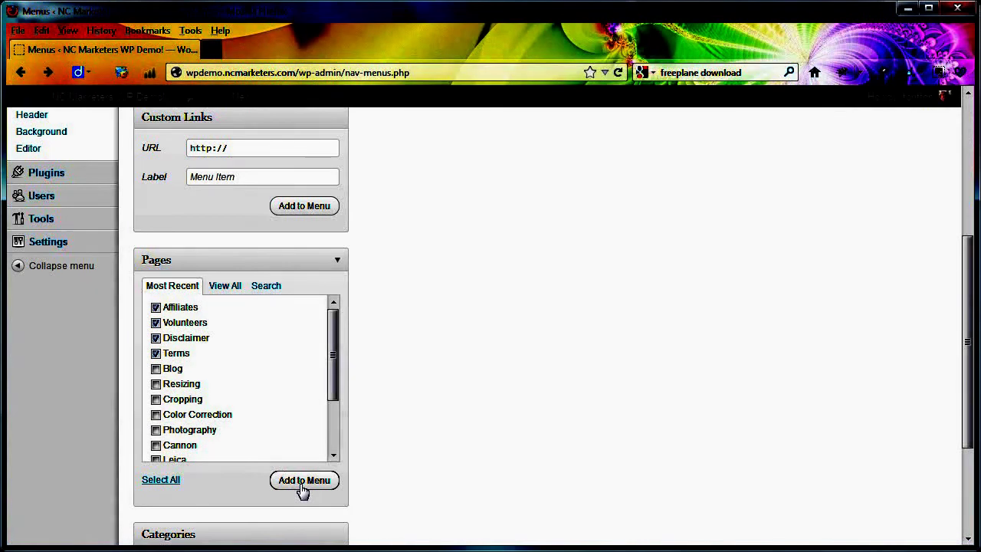
click(303, 481)
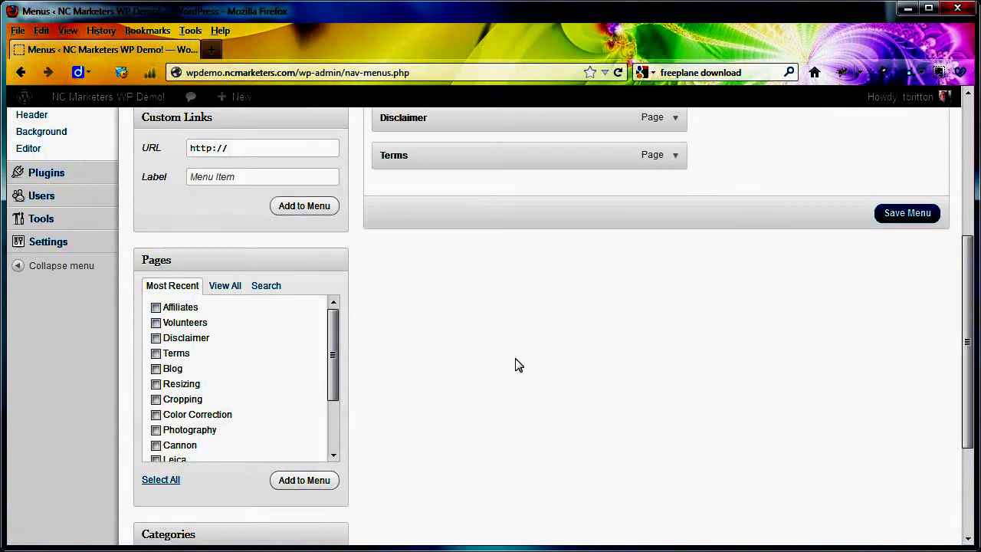
Reorder the Footer Menu so that Terms comes first and Disclaimer second, above Affiliates and Volunteers.
scroll(515, 365, up, 1)
scroll(515, 364, up, 5)
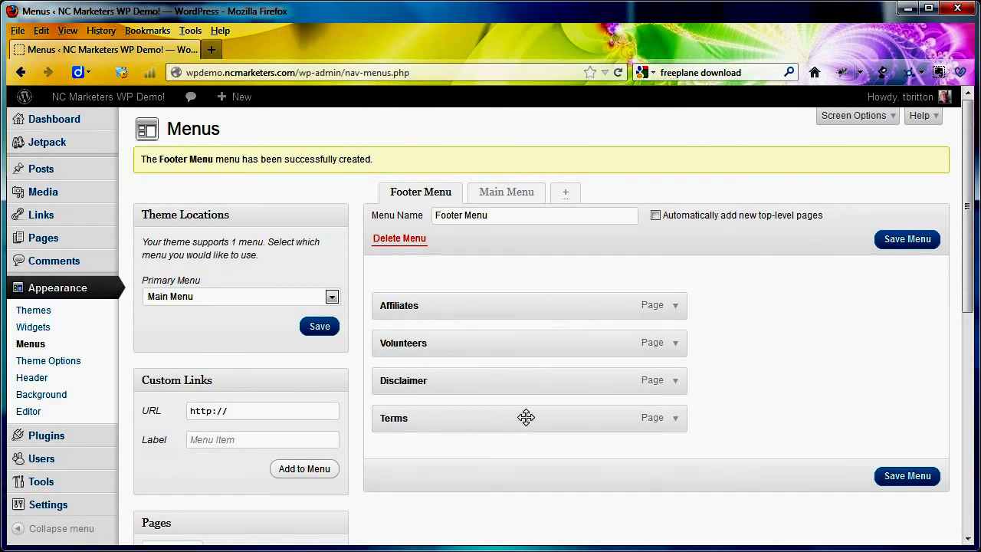
drag(518, 411, 519, 305)
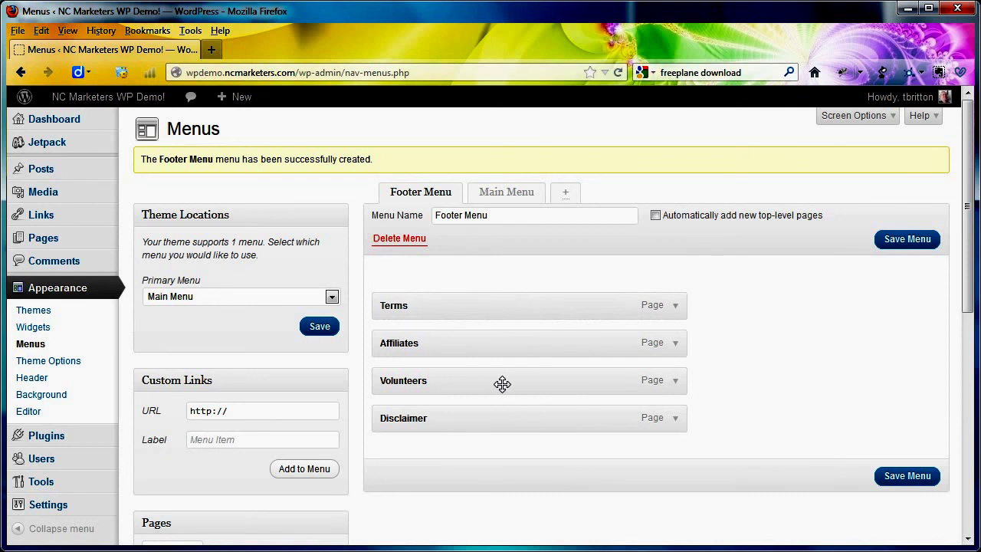
drag(492, 416, 495, 341)
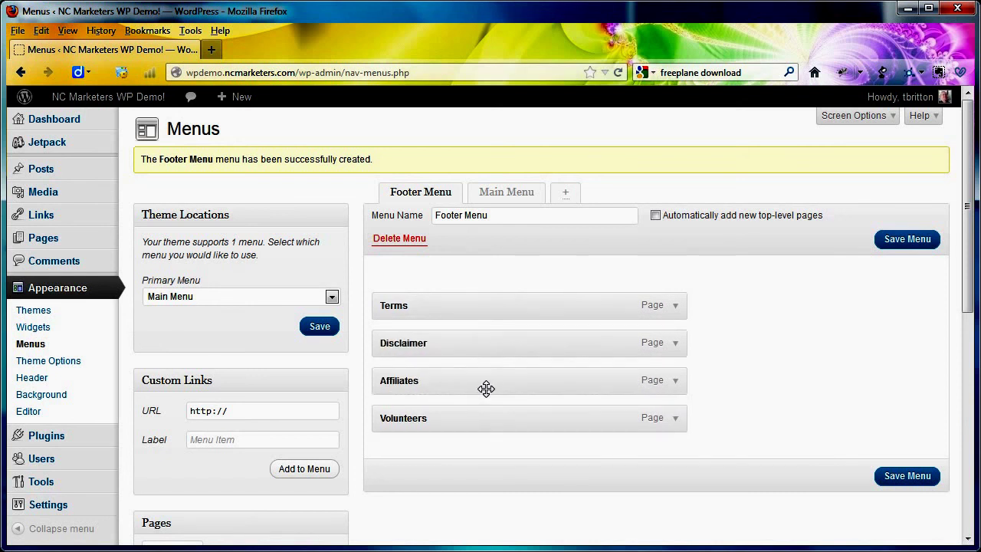
Save the Footer Menu with its reordered pages.
mouse_move(480, 412)
mouse_down()
mouse_move(477, 431)
mouse_move(478, 419)
mouse_up()
click(906, 239)
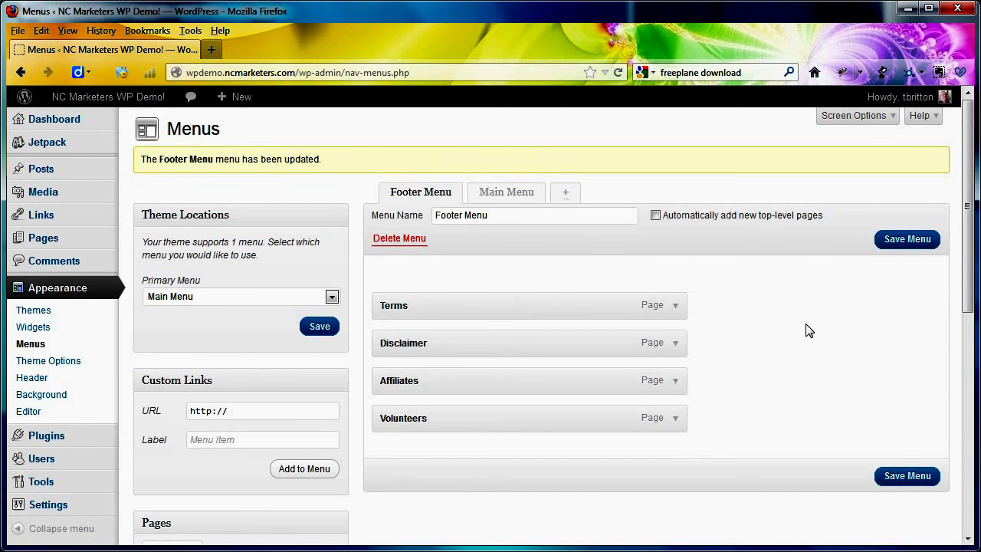
scroll(774, 335, down, 4)
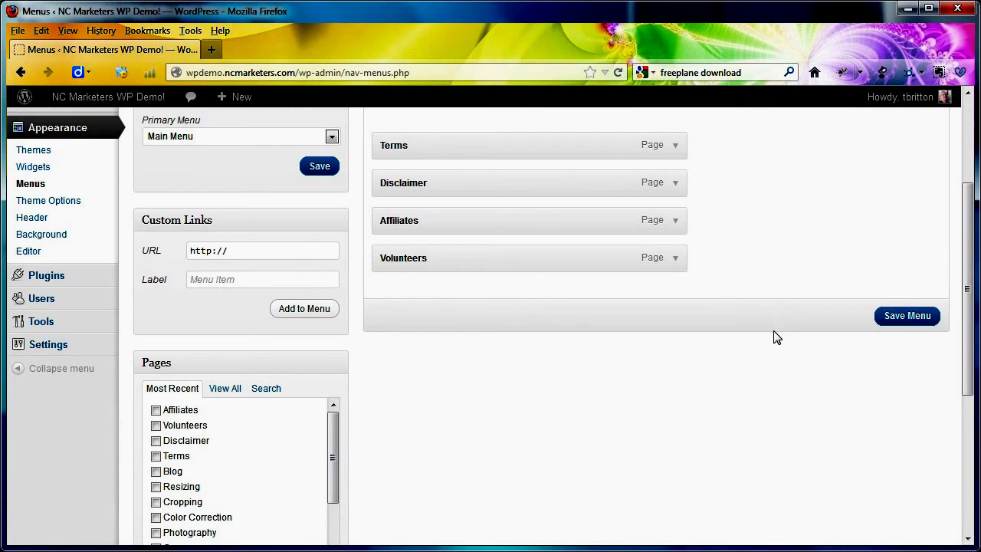
scroll(775, 337, up, 4)
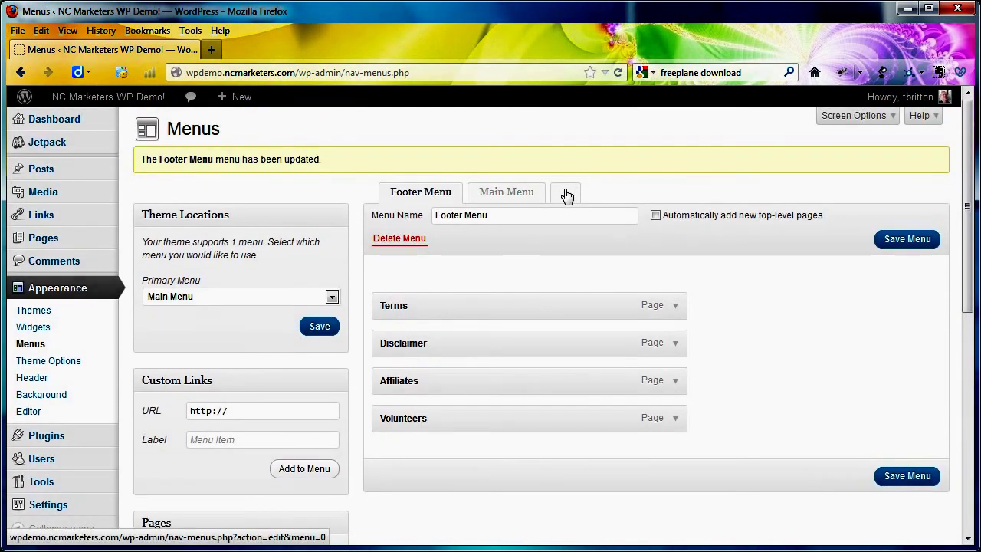
Create a new custom menu named Sidebar Menu.
click(566, 196)
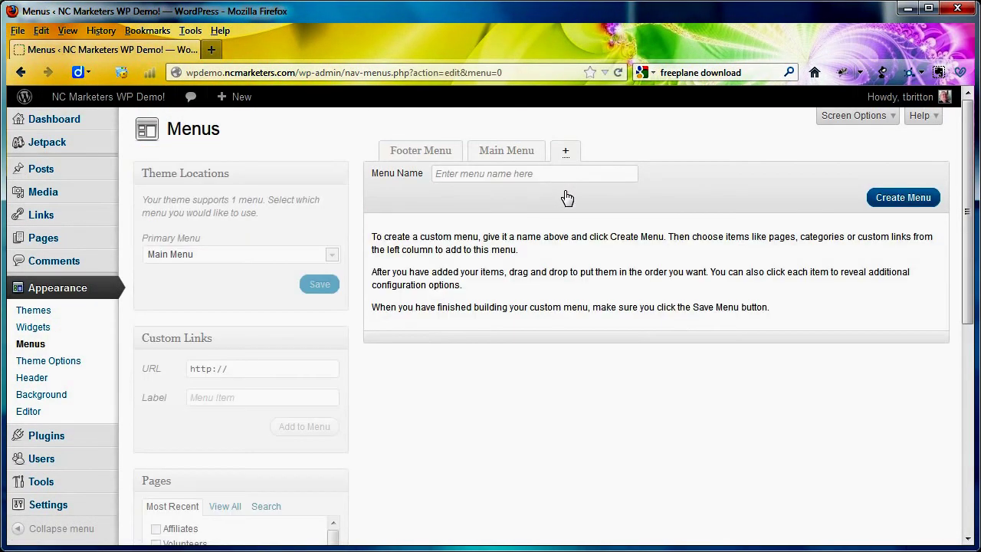
click(528, 173)
text(s)
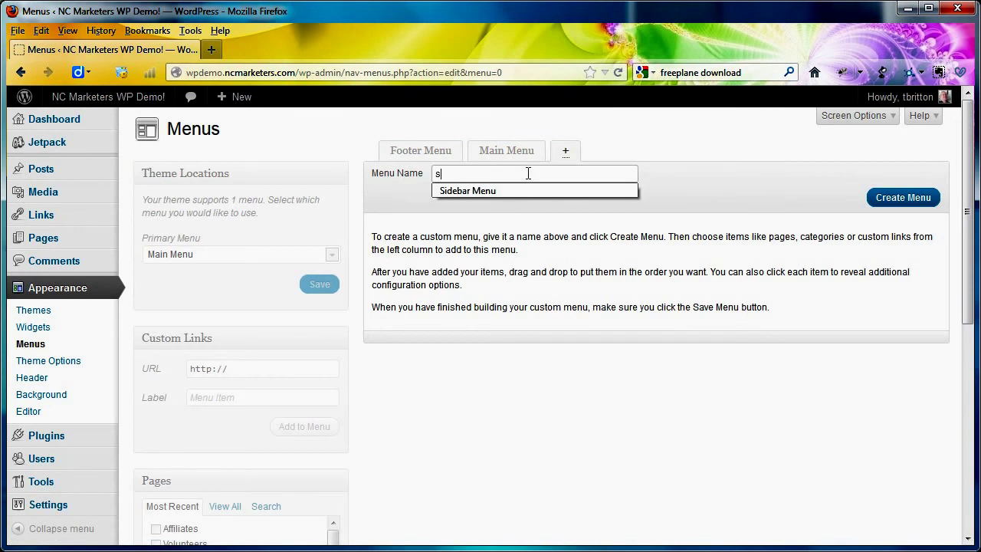
key(Down)
key(Return)
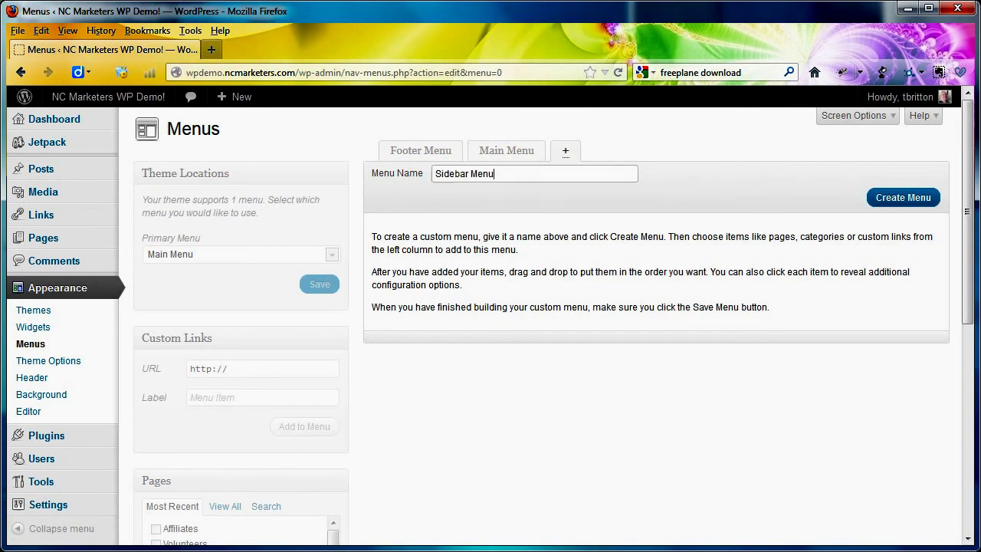
click(904, 197)
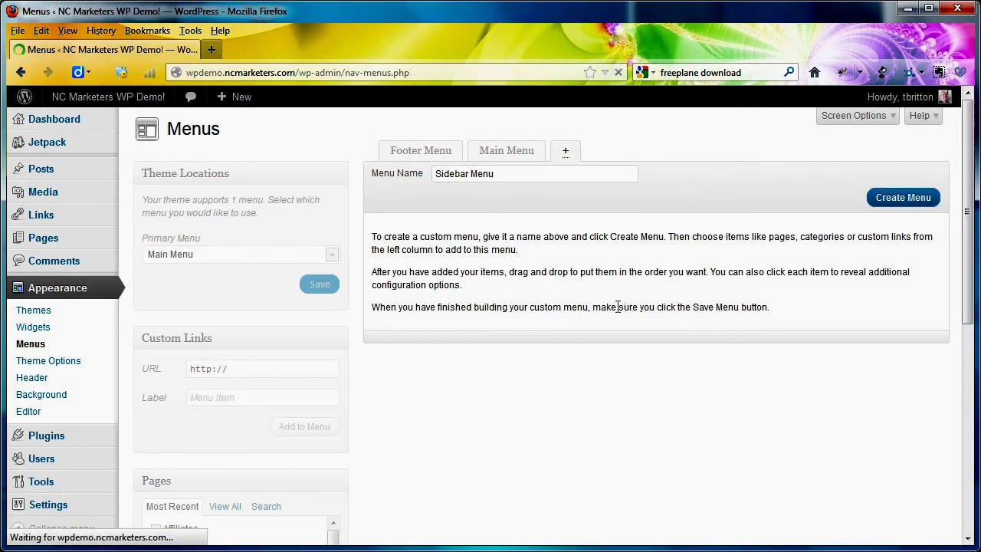
Add the Resizing, Cropping, Color Correction, Photography, Cannon, Leica and Cameras pages to the Sidebar Menu.
scroll(444, 372, down, 5)
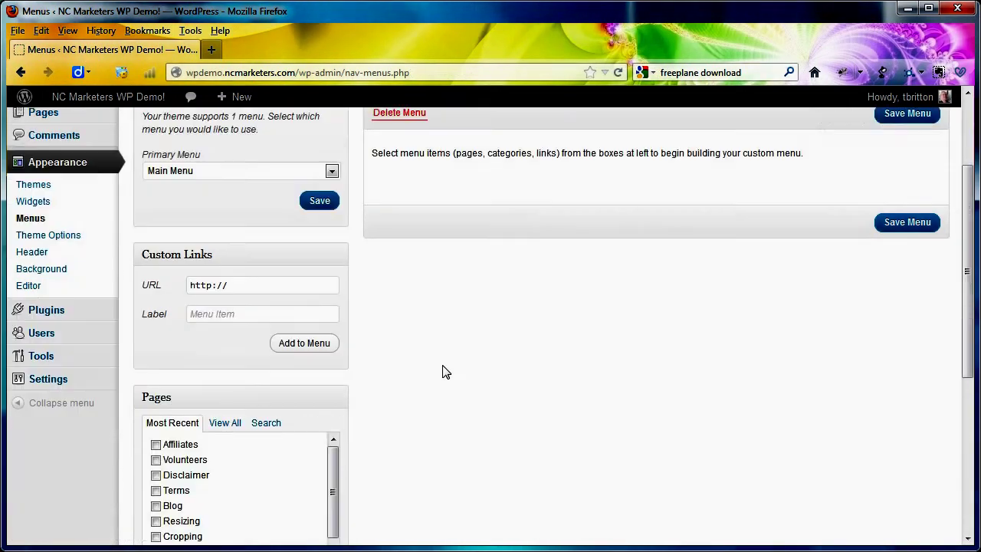
scroll(444, 372, down, 1)
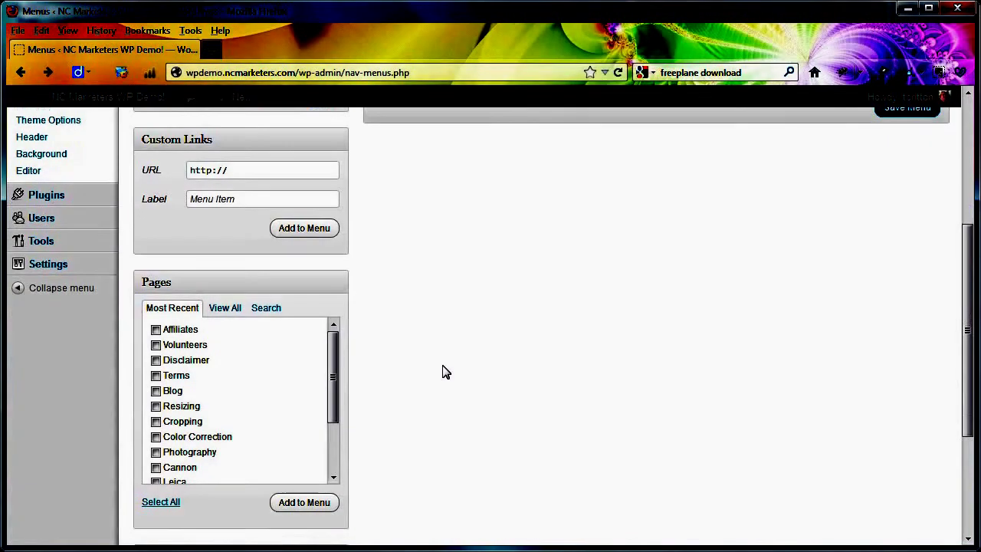
scroll(333, 429, down, 2)
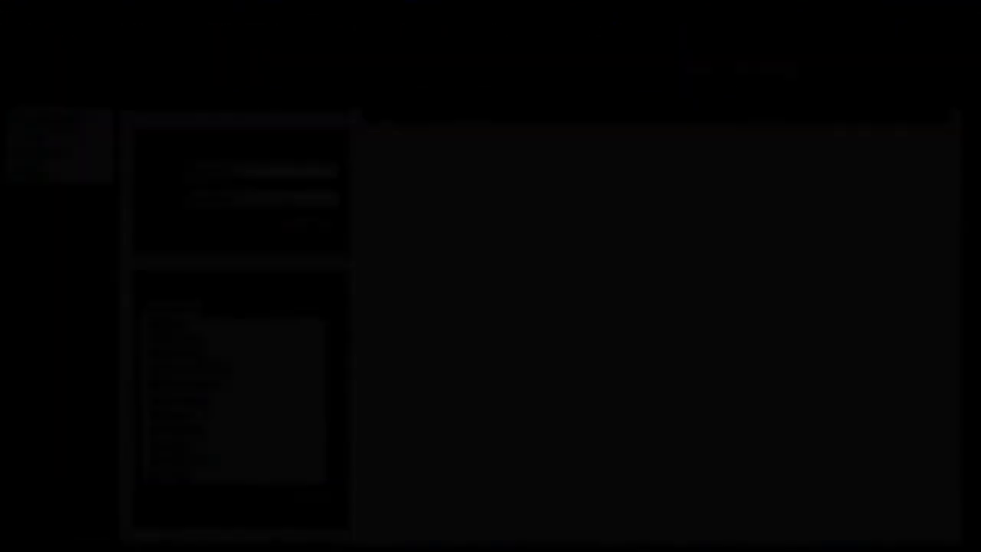
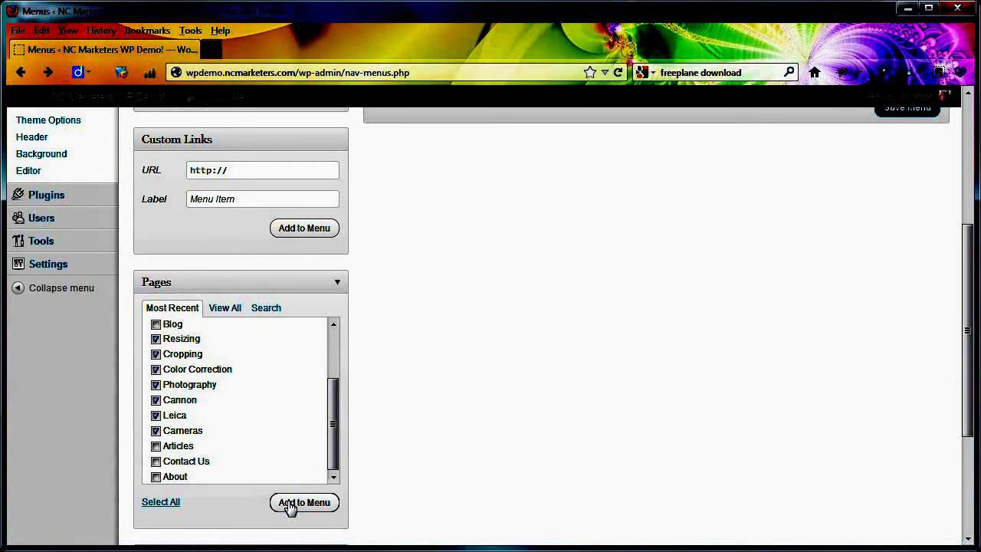
click(290, 506)
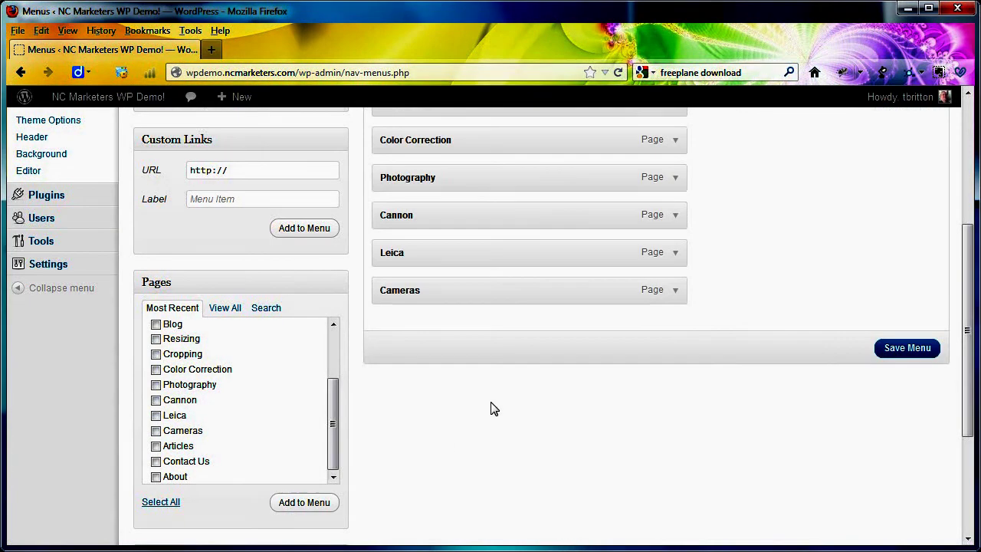
Move Photography to the start of the Sidebar Menu and nest Resizing, Cropping and Color Correction beneath it.
scroll(494, 409, up, 5)
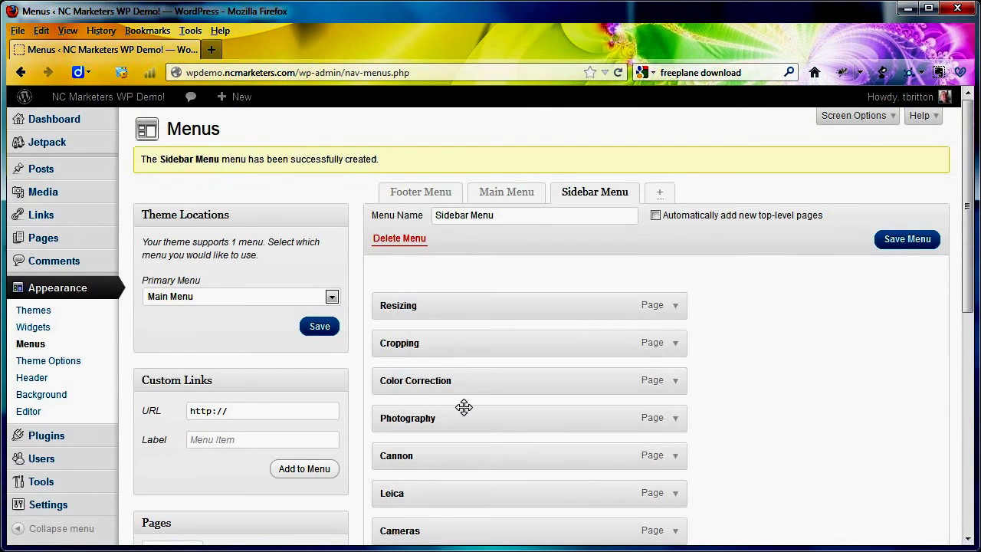
drag(460, 418, 461, 303)
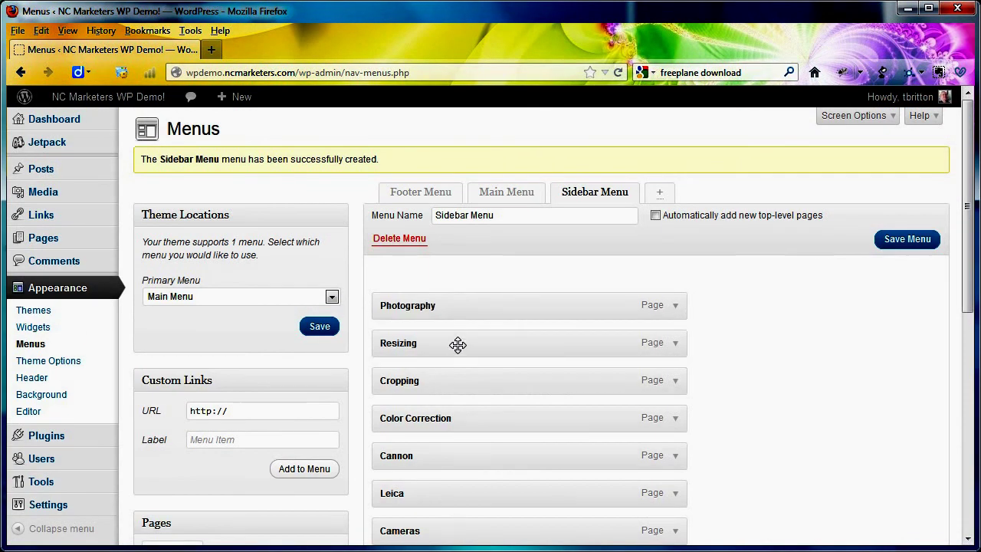
drag(458, 345, 498, 377)
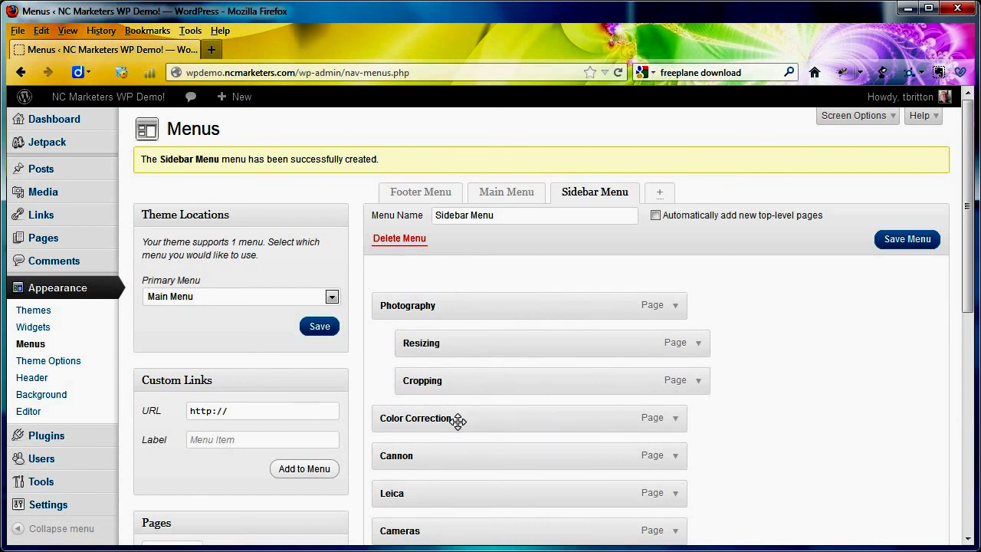
drag(455, 421, 529, 419)
Move Cameras above Cannon and Leica, nest both beneath it, and save the Sidebar Menu.
scroll(500, 458, down, 2)
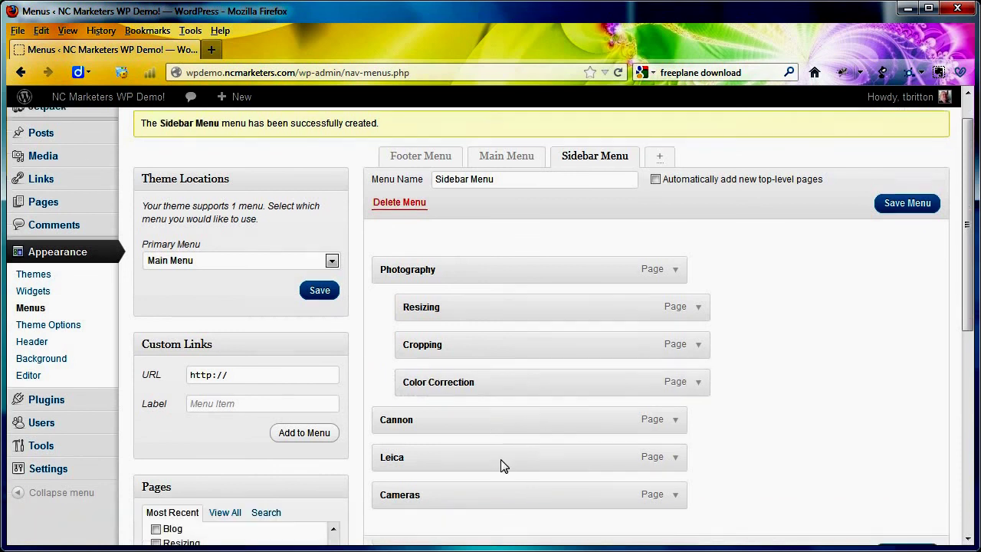
drag(495, 442, 488, 363)
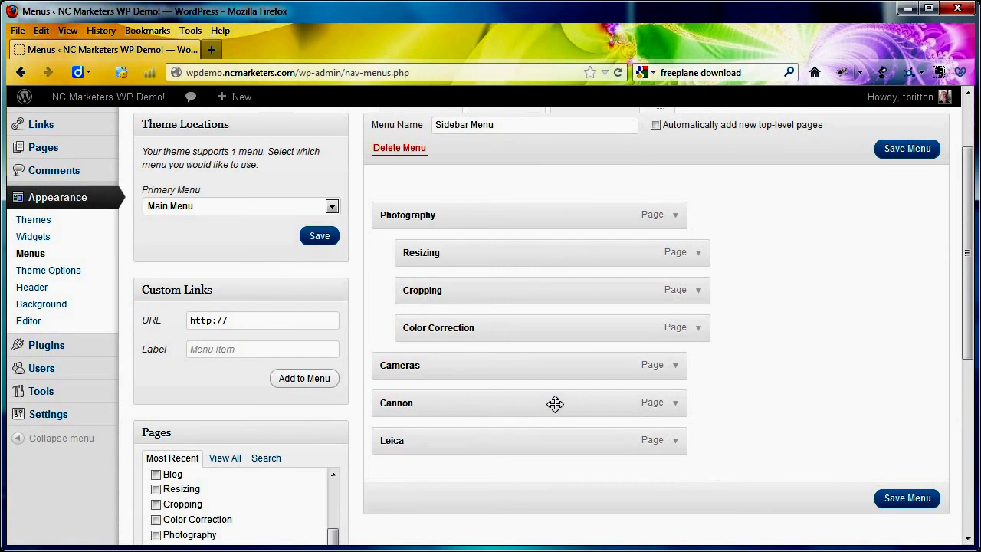
drag(529, 403, 566, 405)
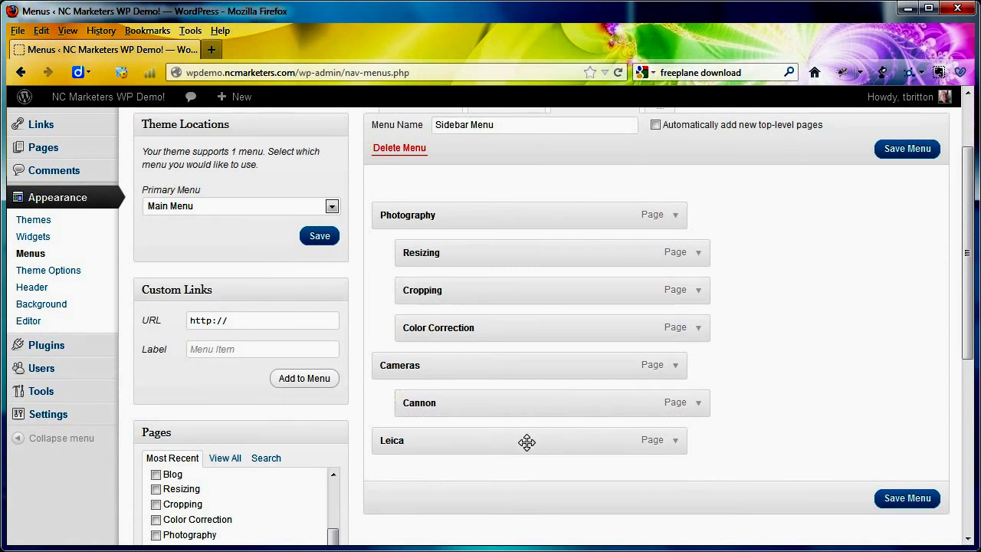
drag(525, 442, 567, 439)
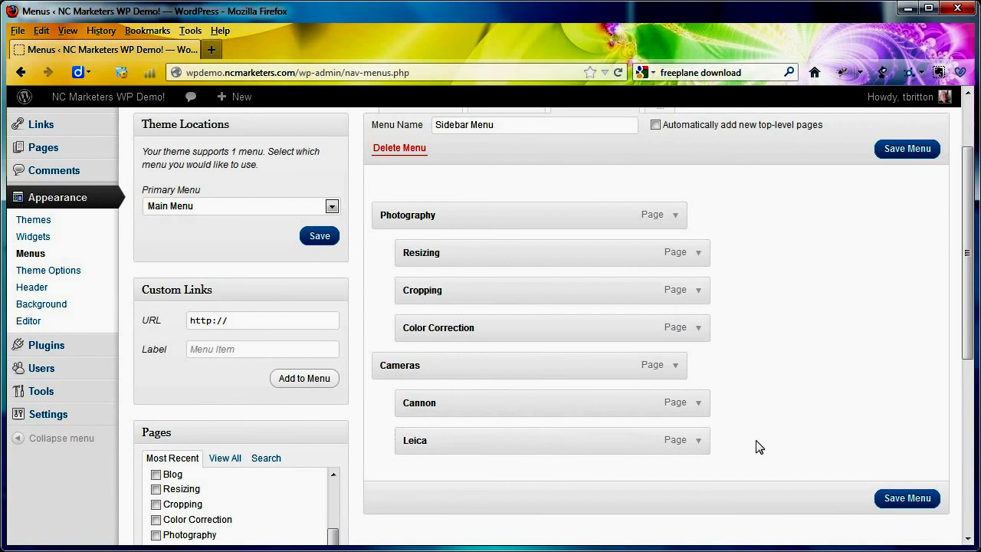
click(897, 501)
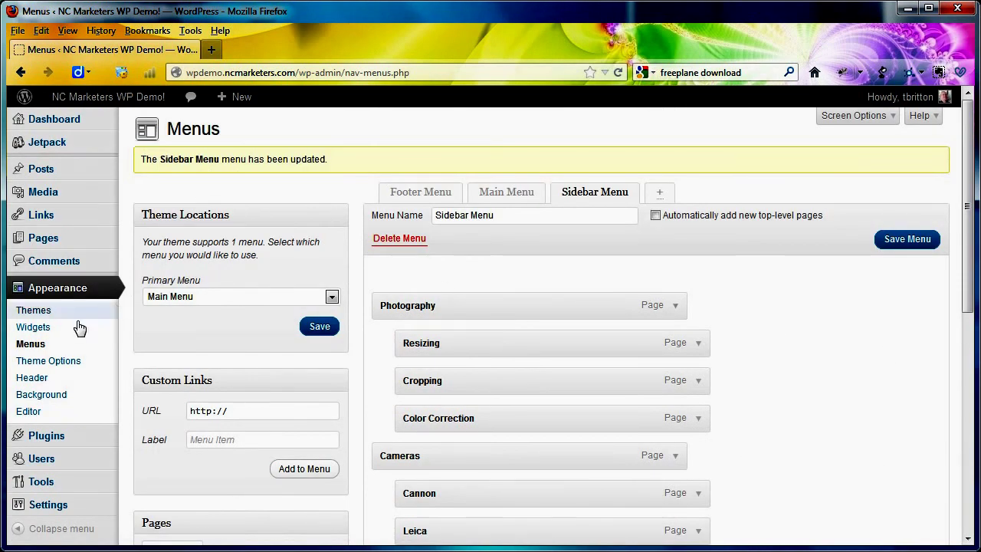
Open the widget management screen and expand the Footer Area One, Two and Three widget areas.
click(33, 327)
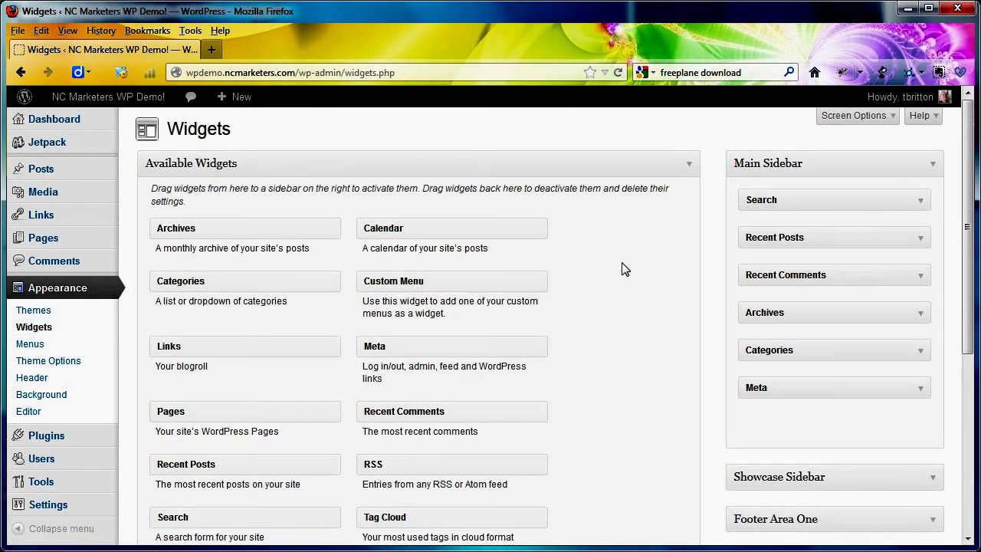
scroll(622, 268, down, 5)
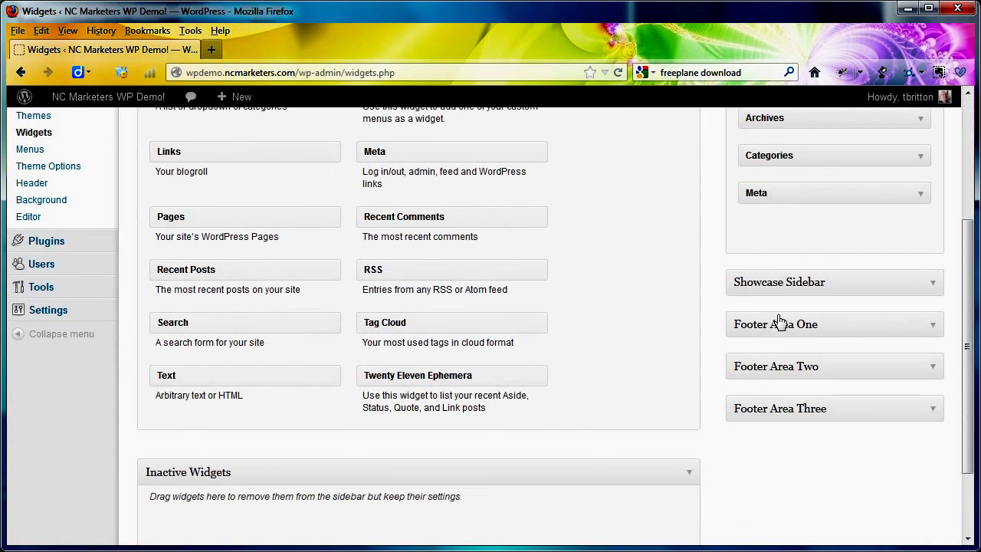
click(933, 326)
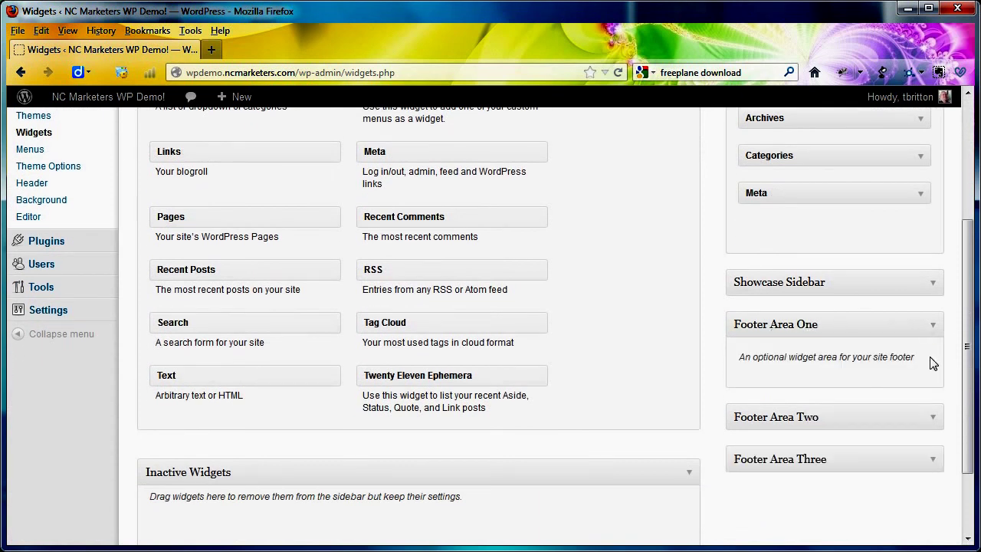
click(933, 418)
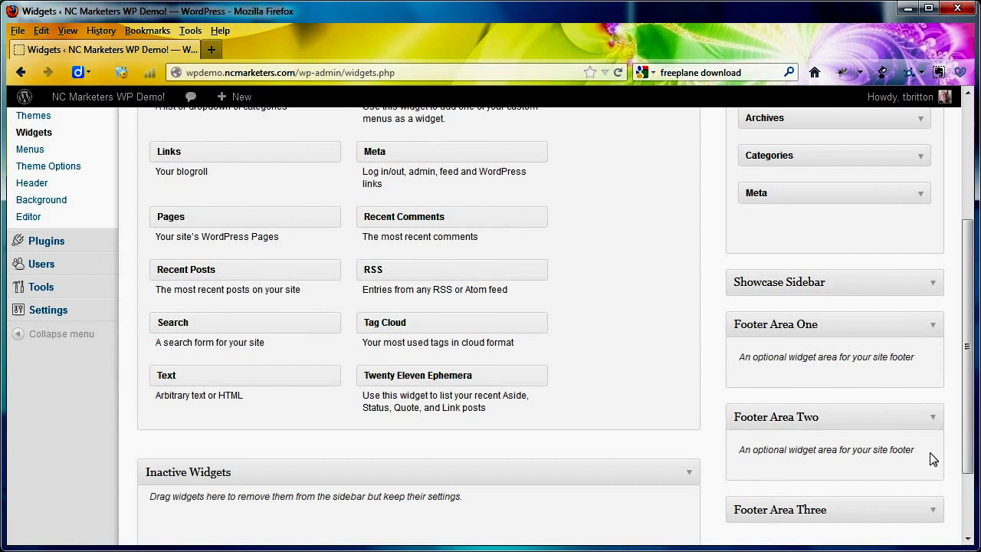
click(933, 511)
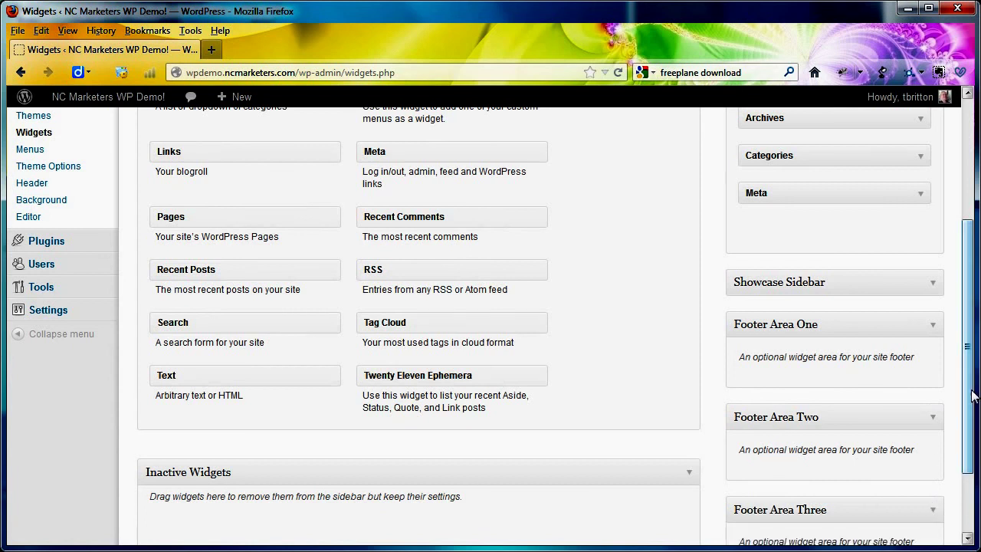
Delete the Meta widget from the Main Sidebar.
drag(973, 392, 970, 277)
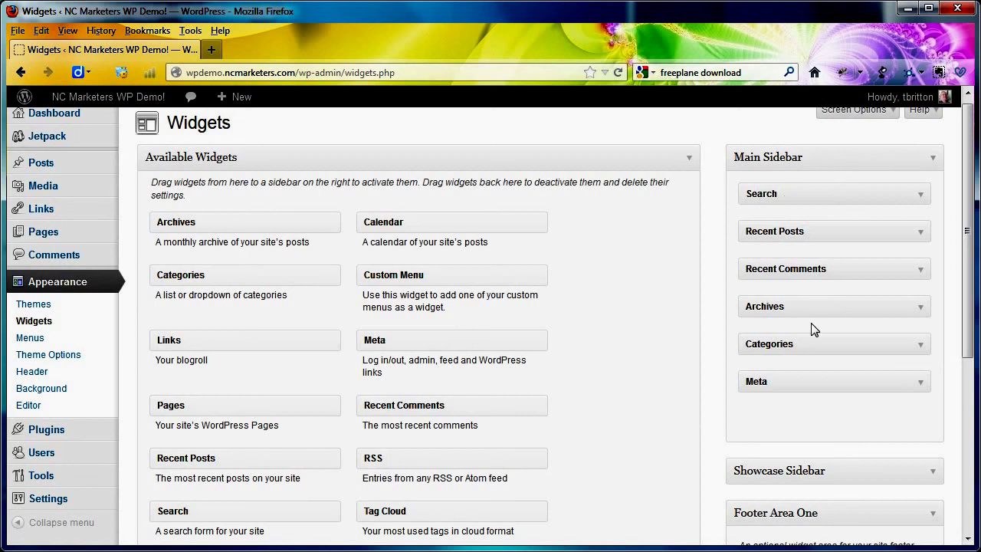
click(920, 384)
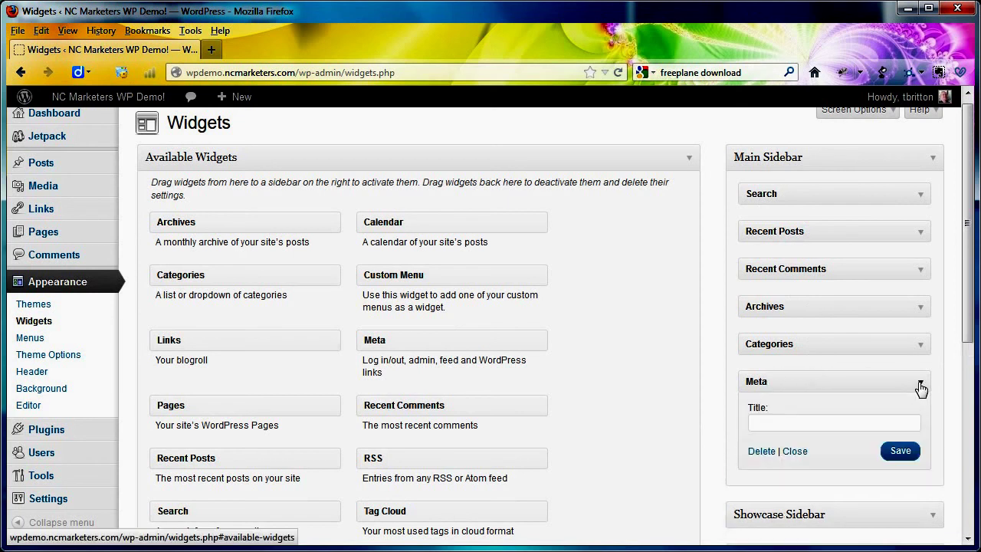
click(761, 452)
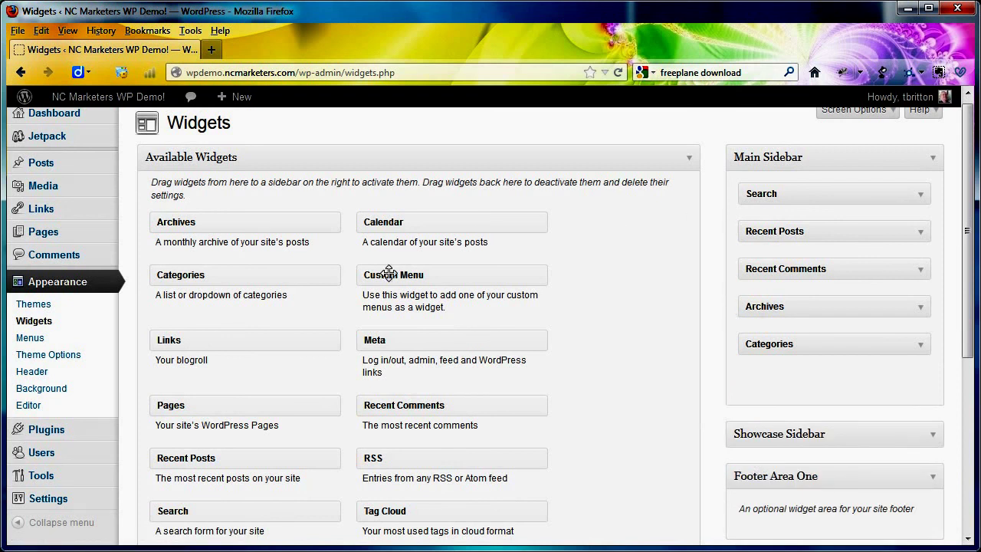
Add a Custom Menu widget below Search in the Main Sidebar, title it Articles, assign the Sidebar Menu, and save it.
mouse_move(398, 275)
mouse_down()
mouse_move(663, 228)
mouse_move(789, 219)
mouse_move(772, 218)
mouse_move(781, 193)
mouse_move(777, 240)
mouse_up()
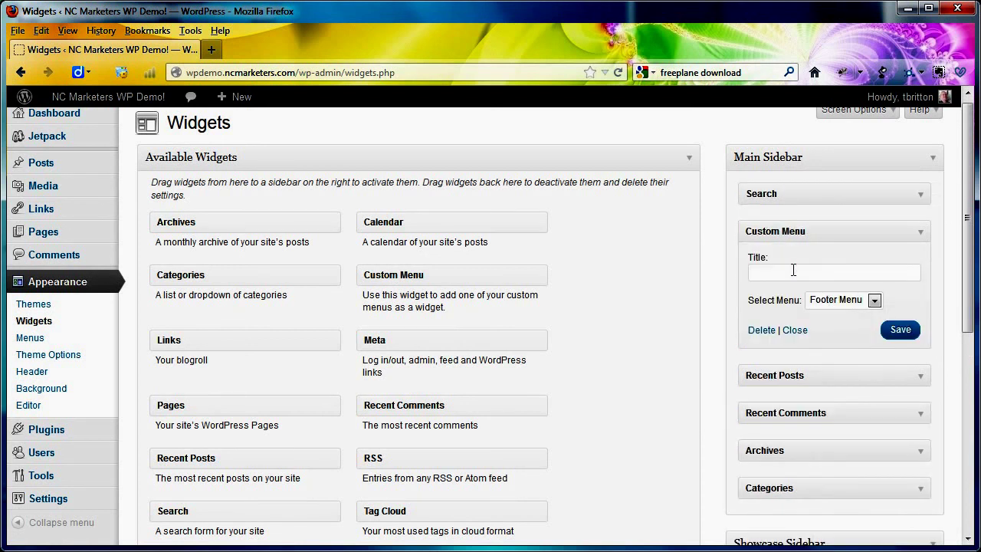
click(874, 302)
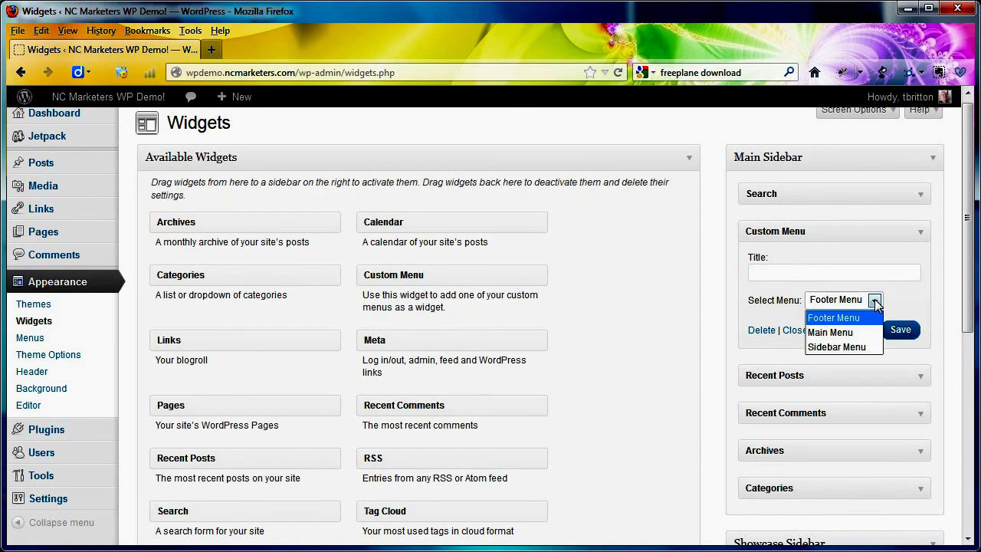
click(839, 347)
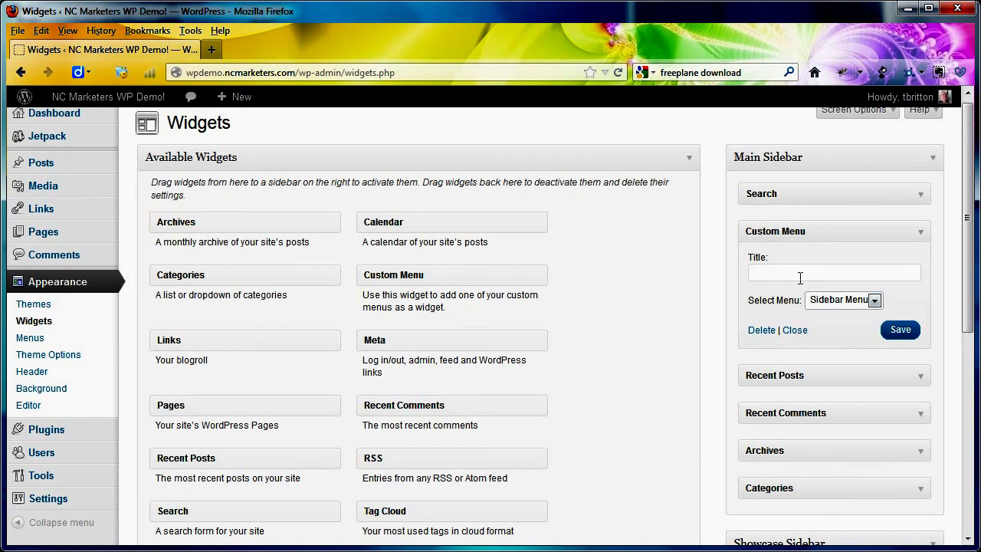
click(866, 271)
click(899, 328)
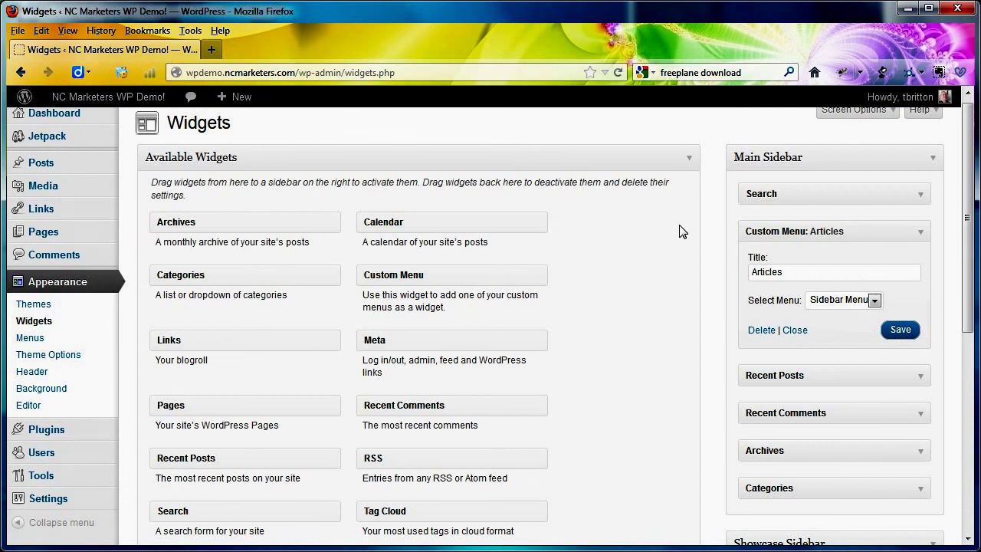
Visit the live site's home page and check it down to the footer for the new sidebar menu.
click(80, 101)
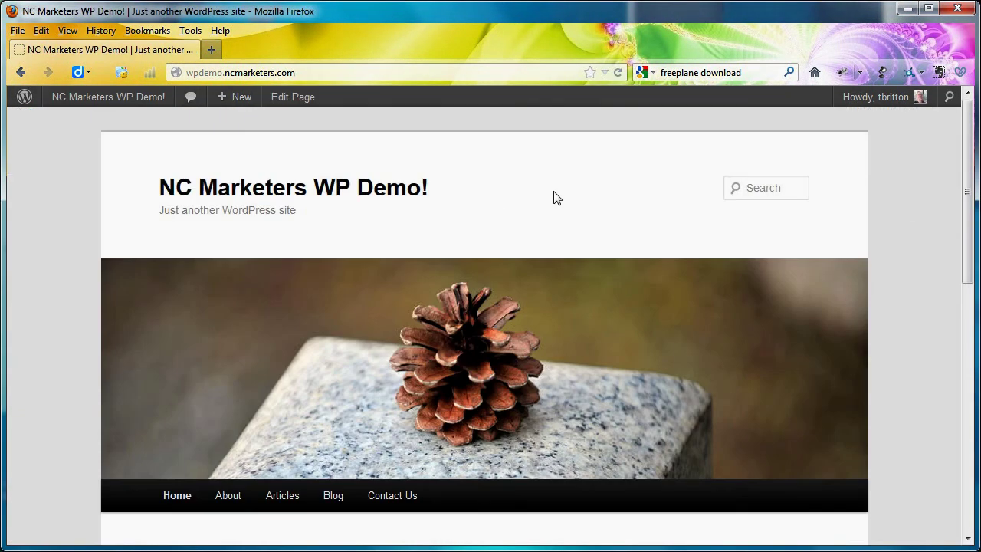
scroll(906, 204, down, 9)
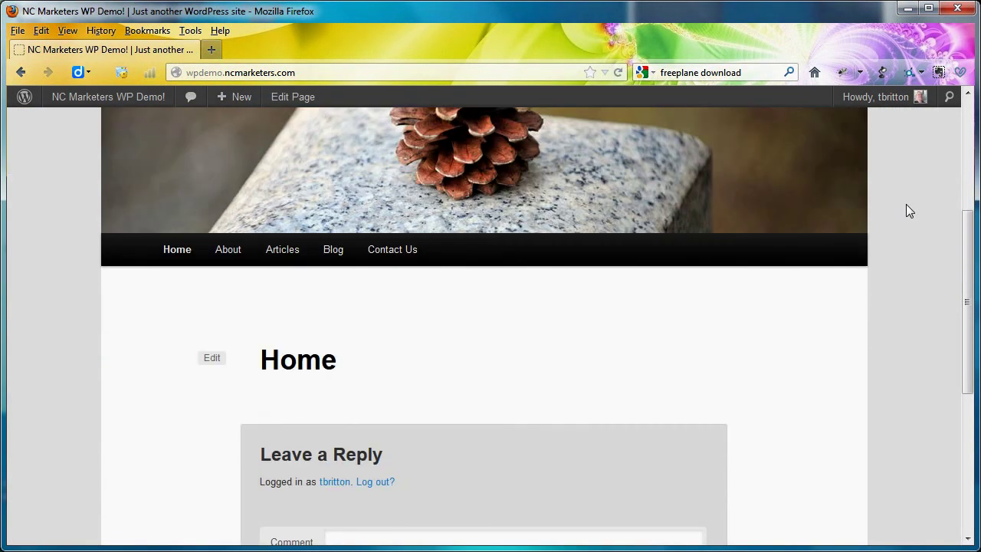
scroll(906, 211, down, 4)
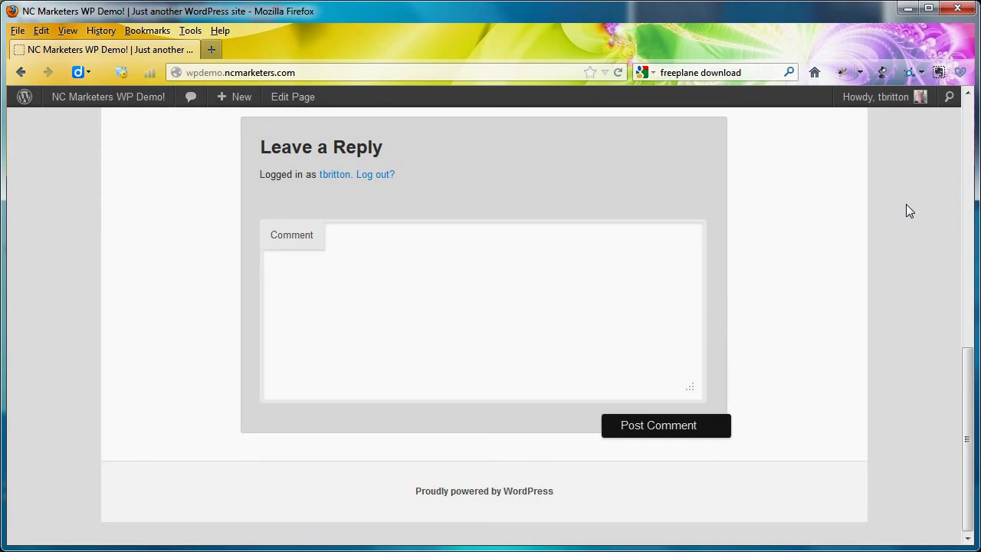
Visit the live site's About page and check it for the new sidebar menu.
key(Home)
click(226, 497)
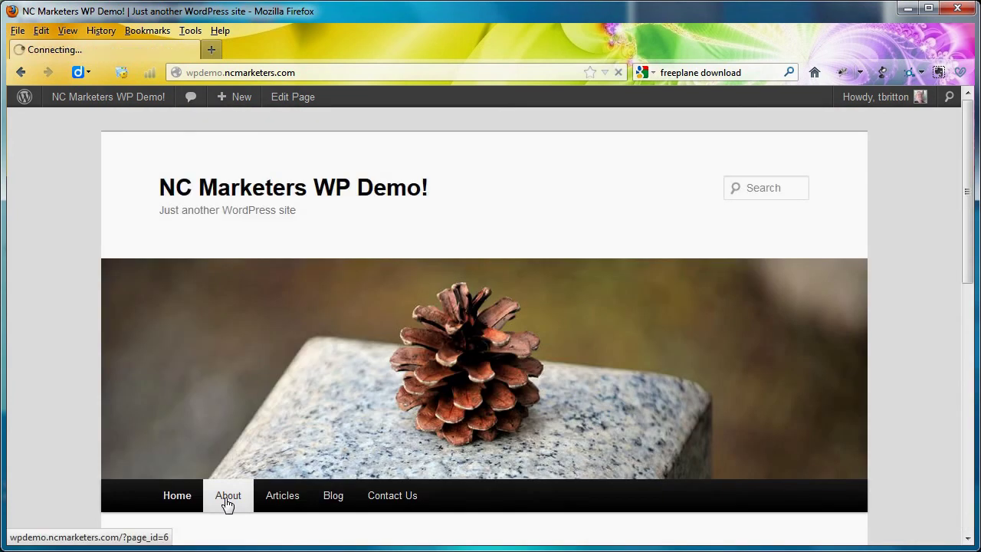
scroll(878, 331, down, 10)
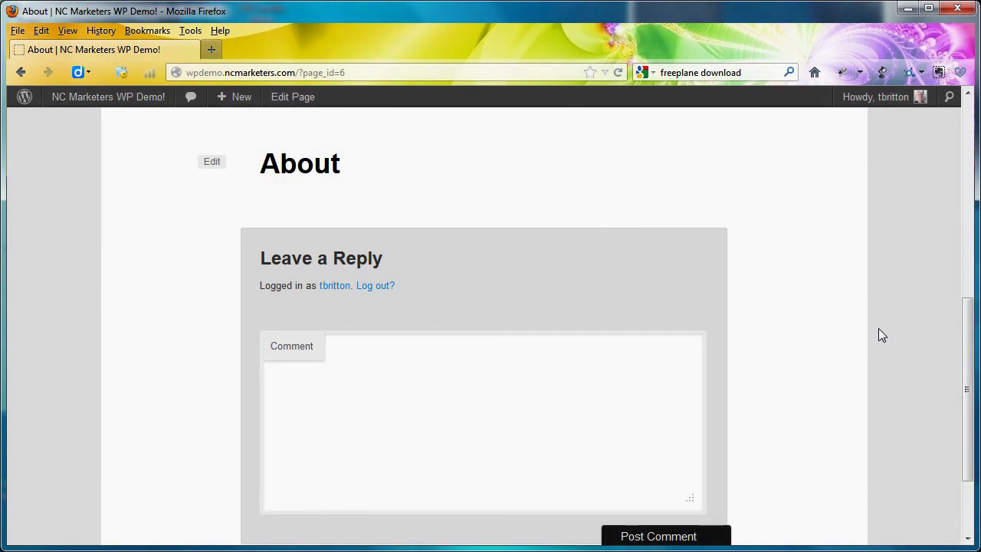
key(Home)
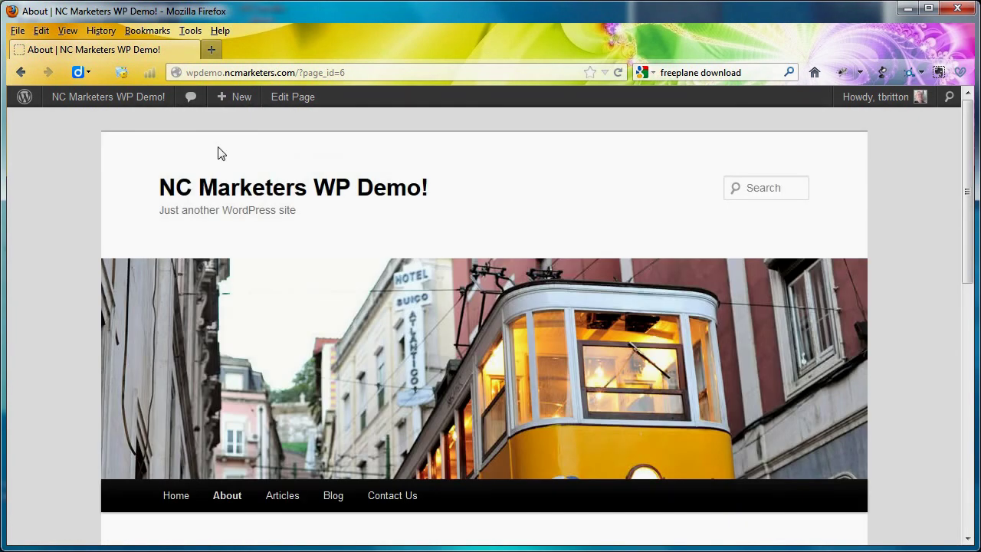
In the Twenty Eleven theme options, save the default layout as Content on right, switch it back to Content on left, and save again.
click(140, 104)
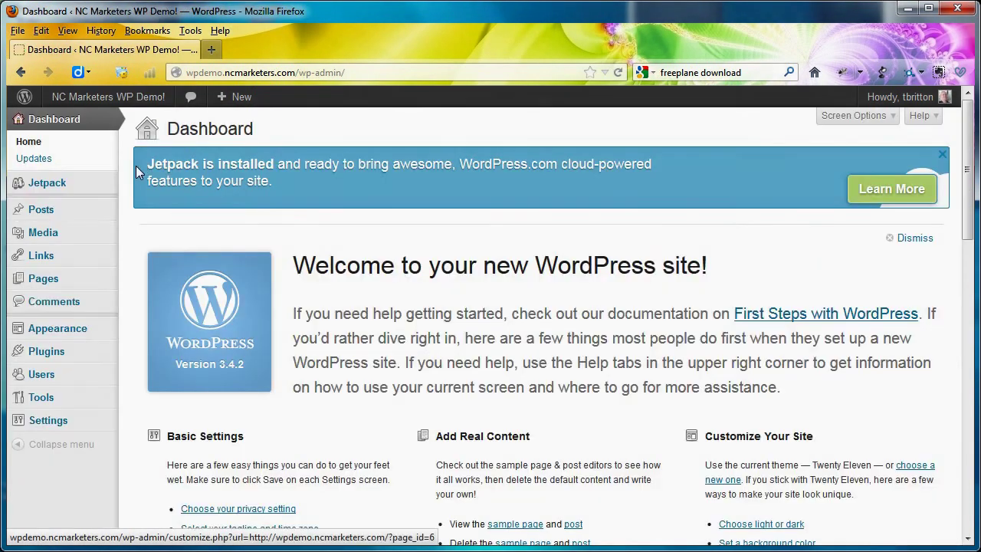
mouse_move(97, 330)
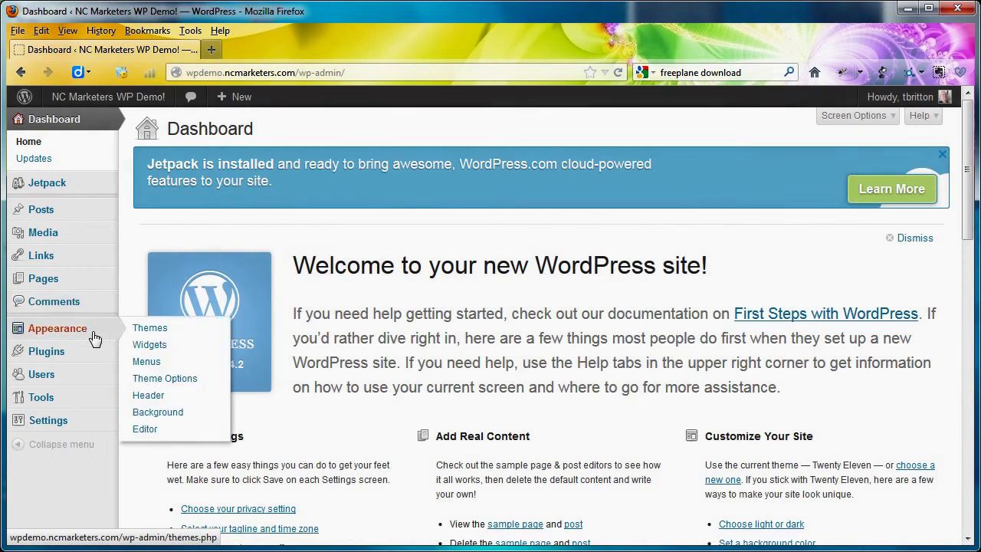
click(169, 384)
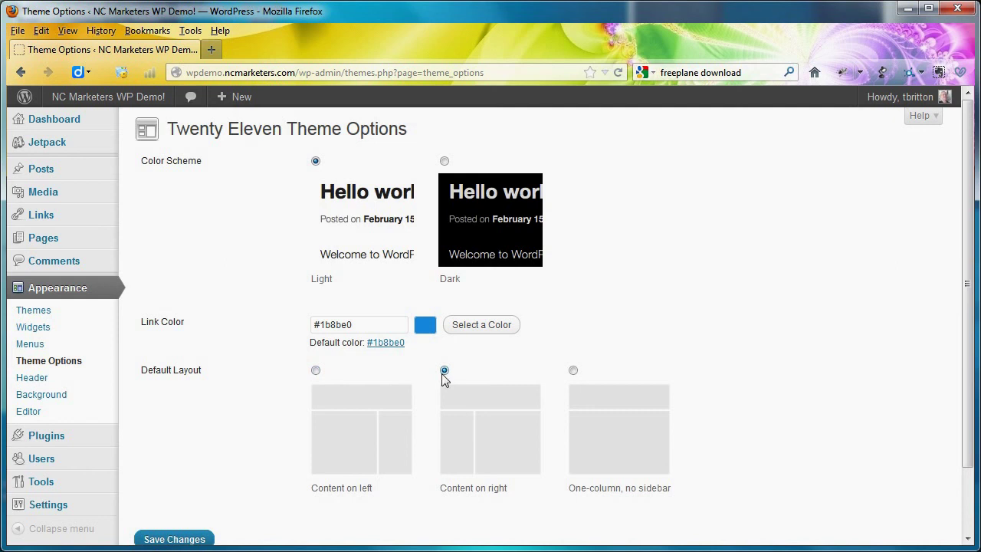
scroll(256, 403, down, 3)
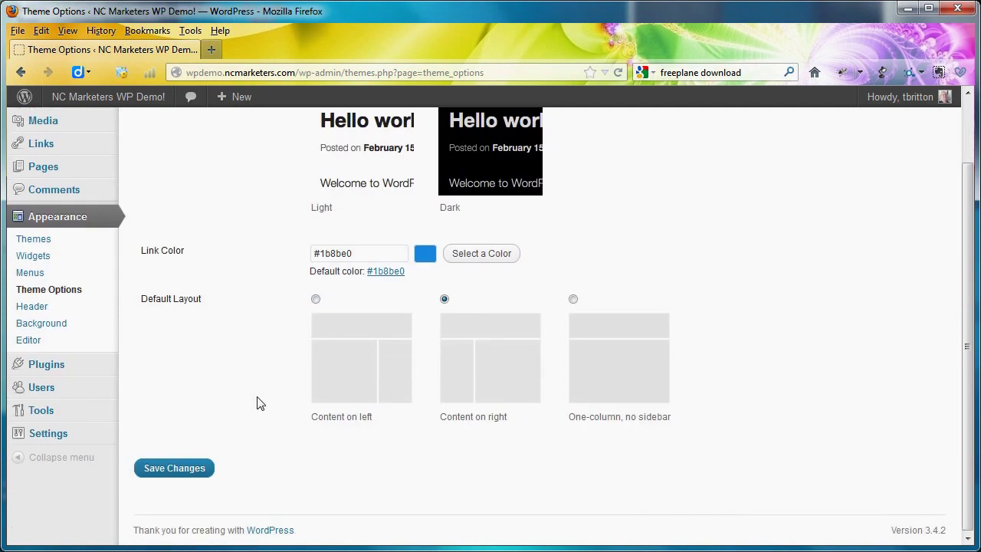
click(194, 467)
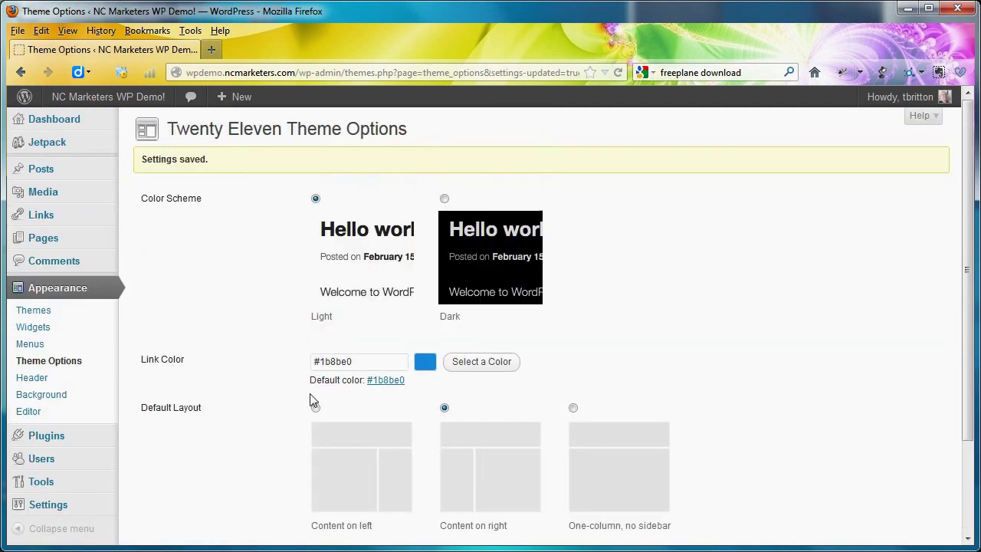
scroll(288, 422, down, 3)
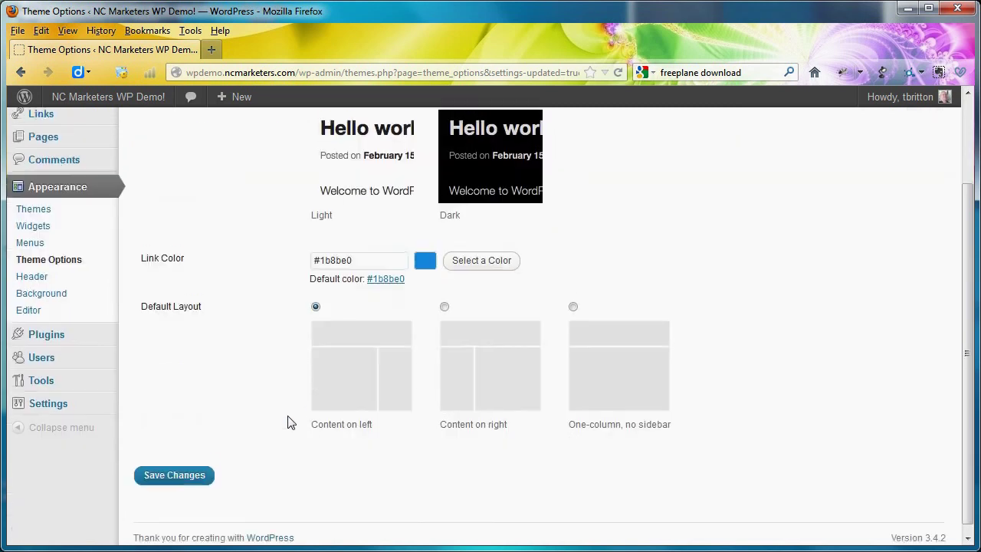
click(170, 466)
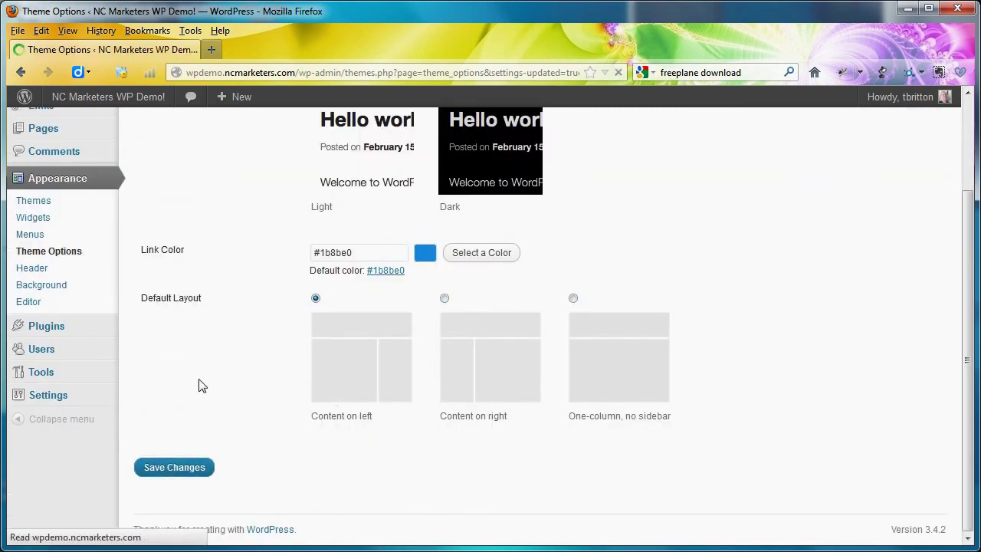
Visit the live site's home page and the Cameras page under Articles, checking both for the sidebar menu.
click(126, 99)
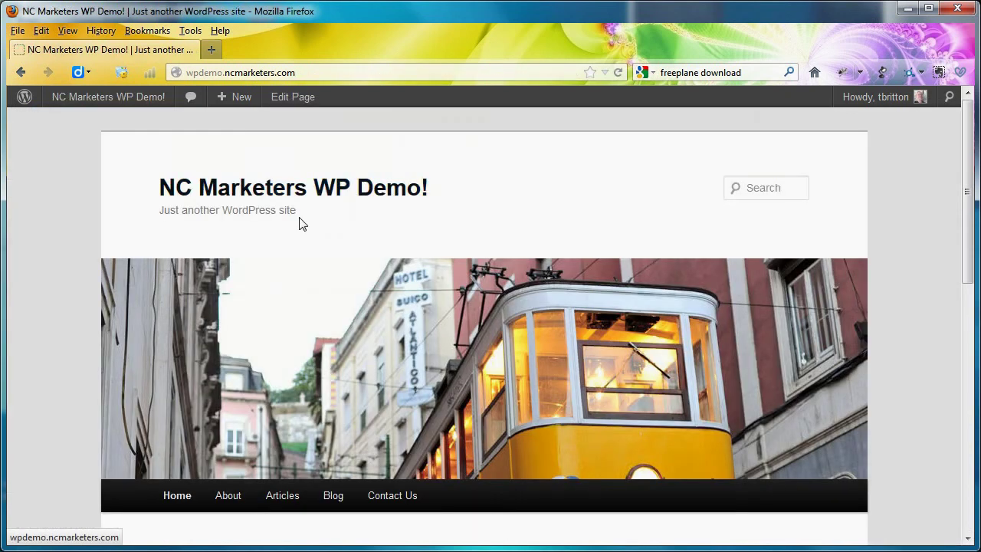
scroll(298, 218, down, 10)
scroll(299, 217, up, 8)
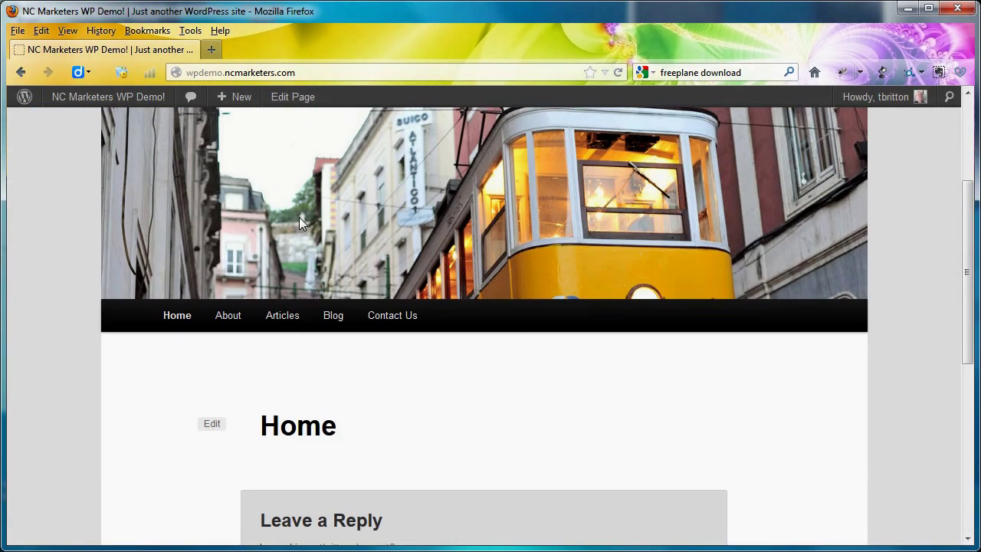
mouse_move(301, 327)
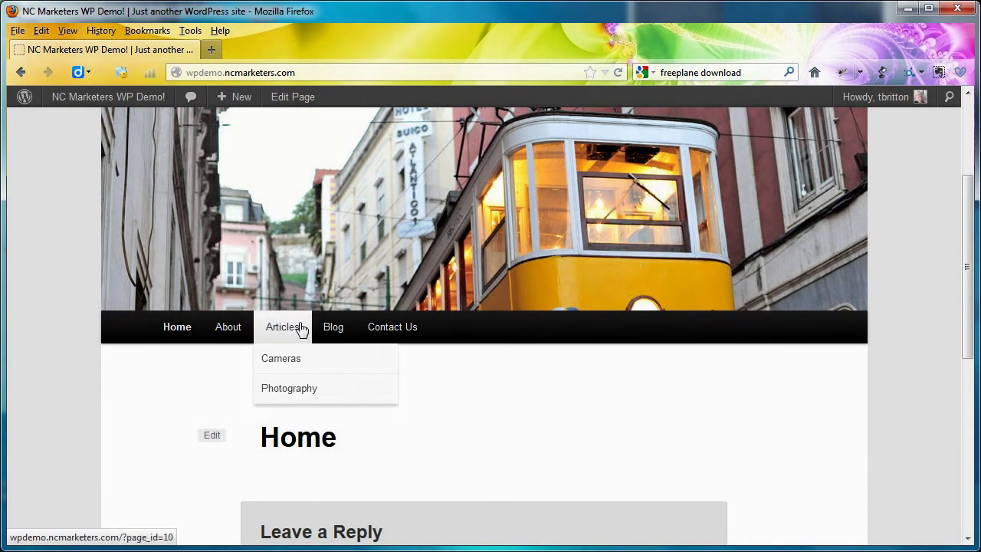
click(284, 365)
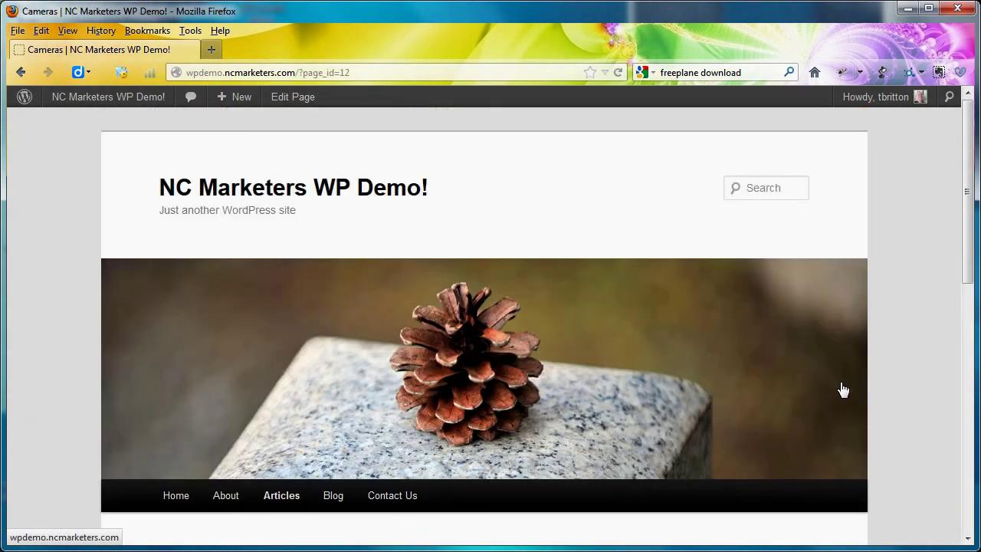
scroll(842, 390, down, 10)
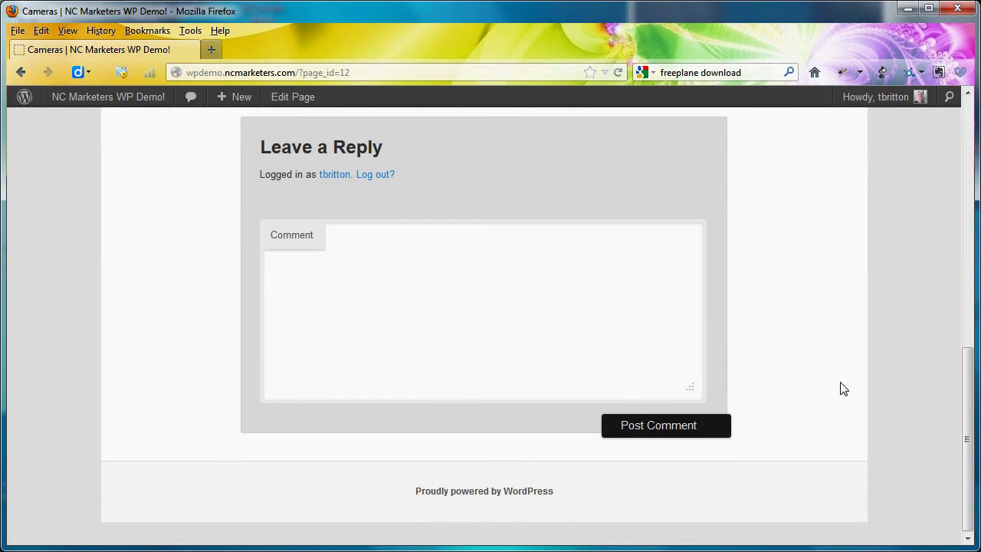
scroll(842, 390, up, 10)
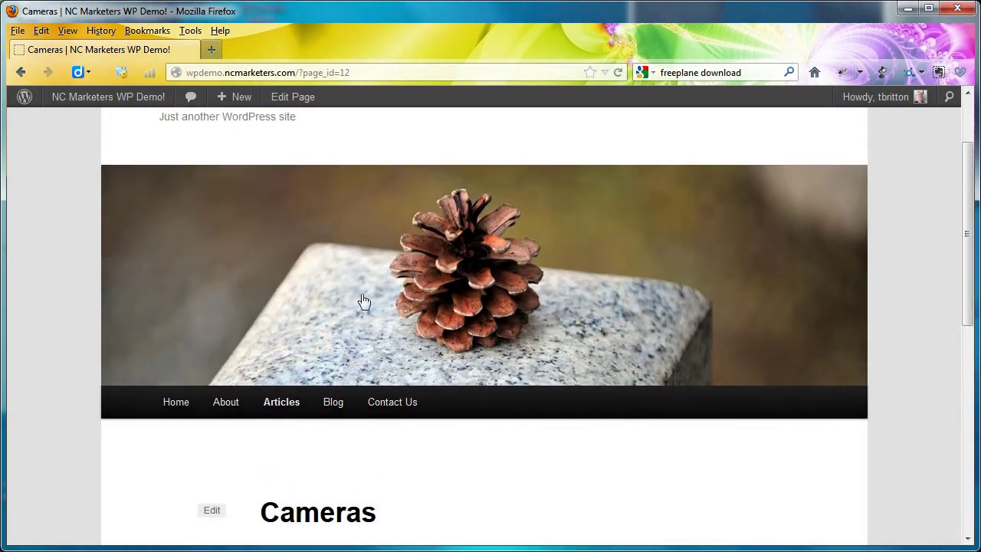
Return to the widget management screen and expand the Footer Area One widget area.
click(113, 100)
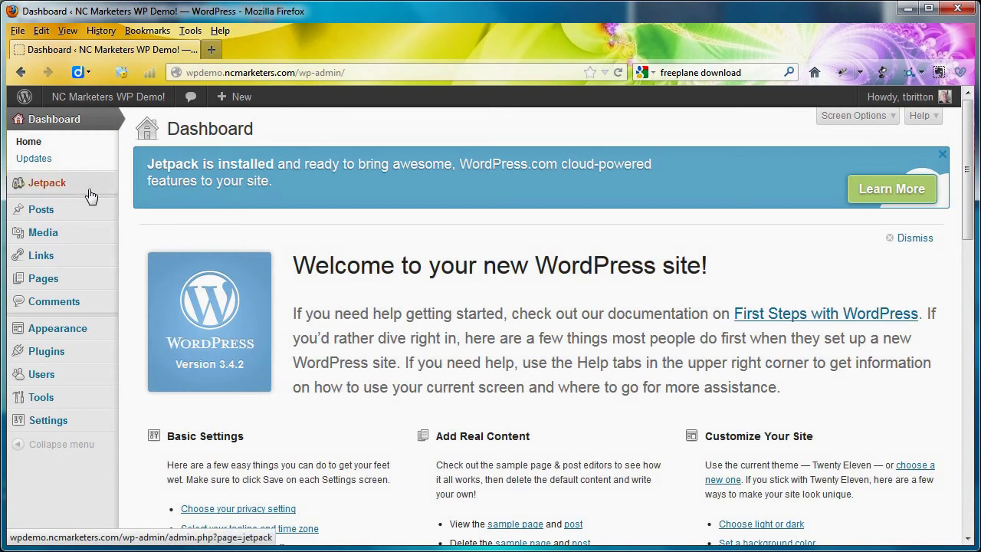
mouse_move(88, 214)
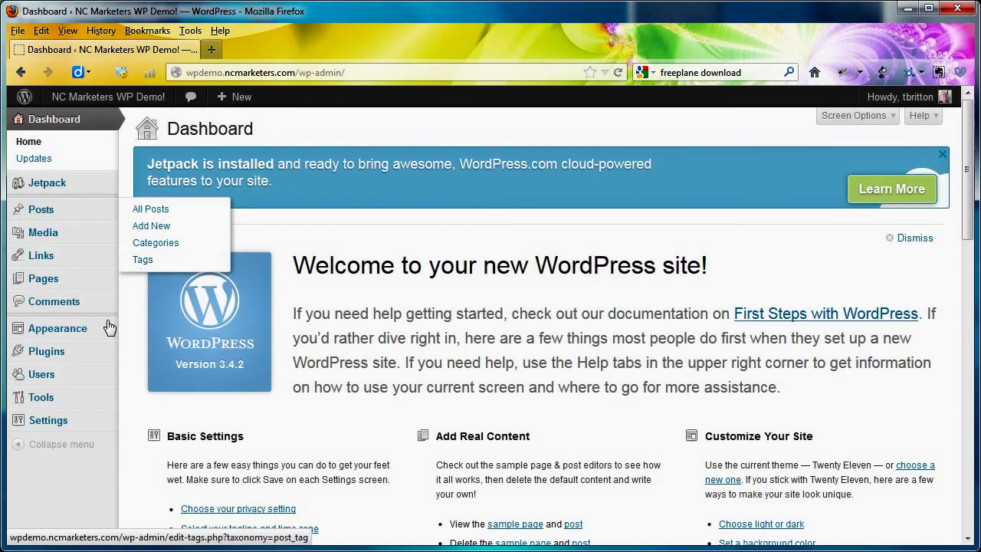
mouse_move(103, 337)
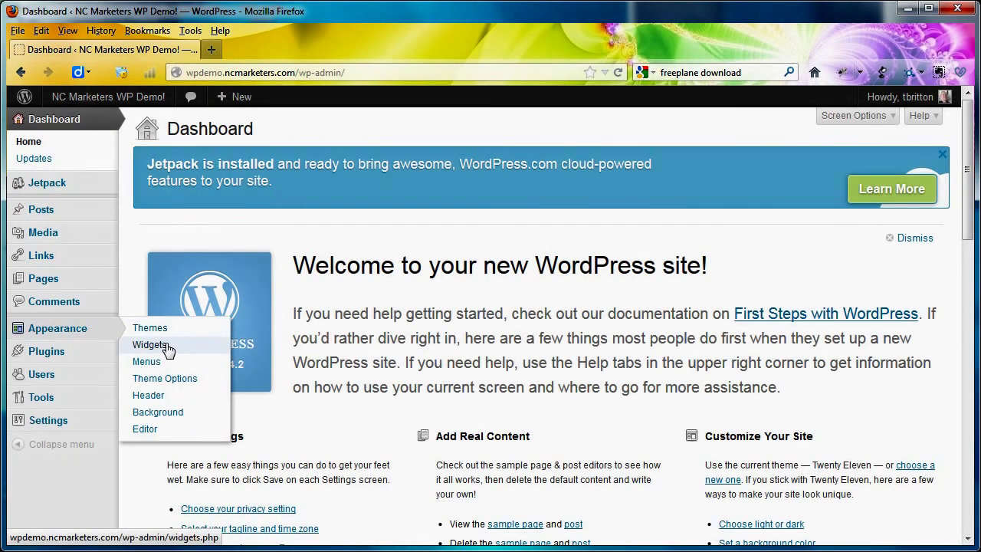
click(168, 347)
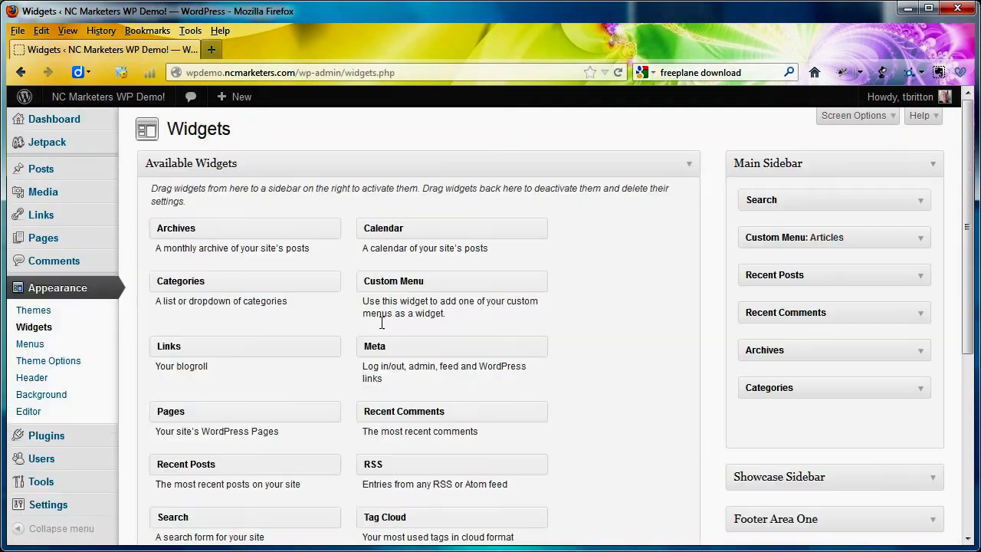
scroll(627, 312, down, 2)
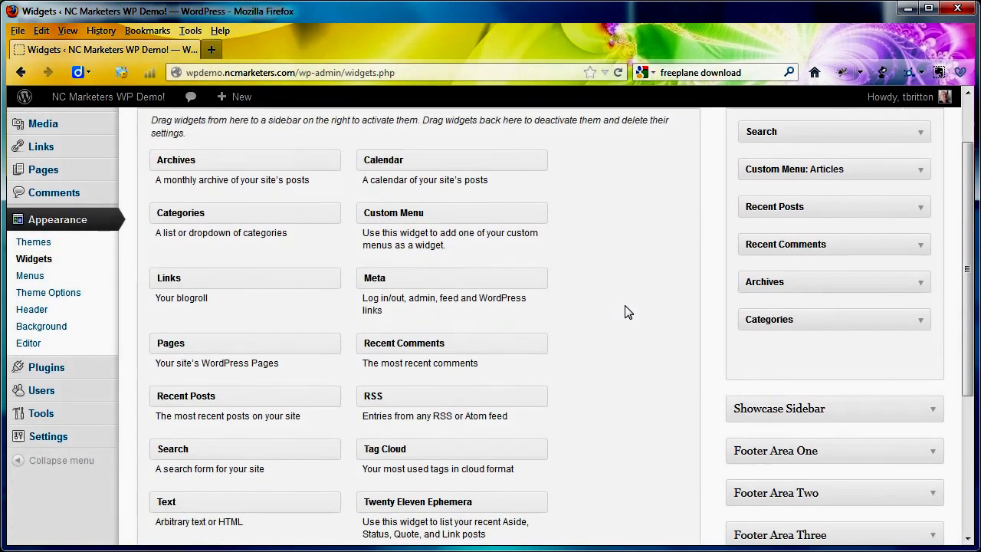
scroll(627, 312, up, 2)
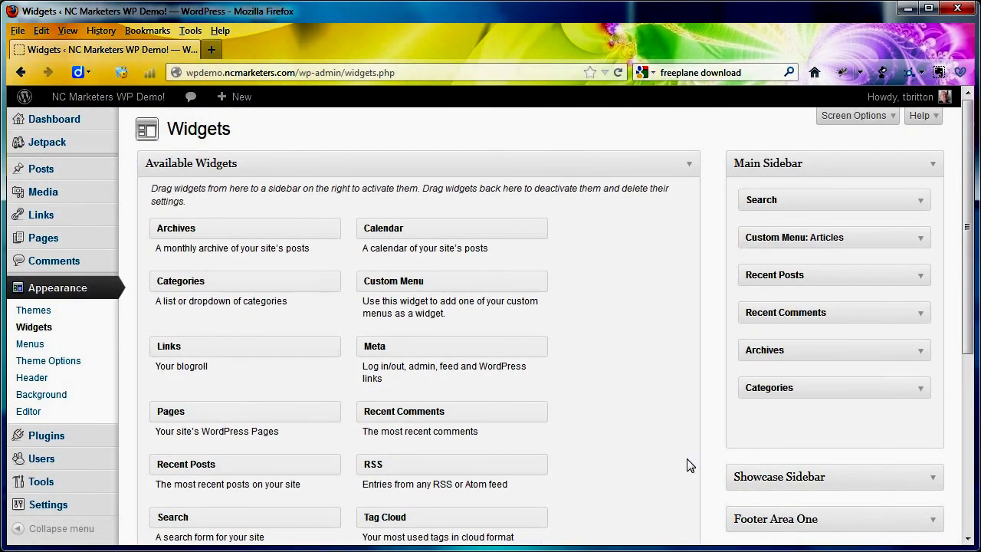
scroll(687, 465, down, 5)
scroll(687, 465, up, 5)
scroll(687, 465, down, 1)
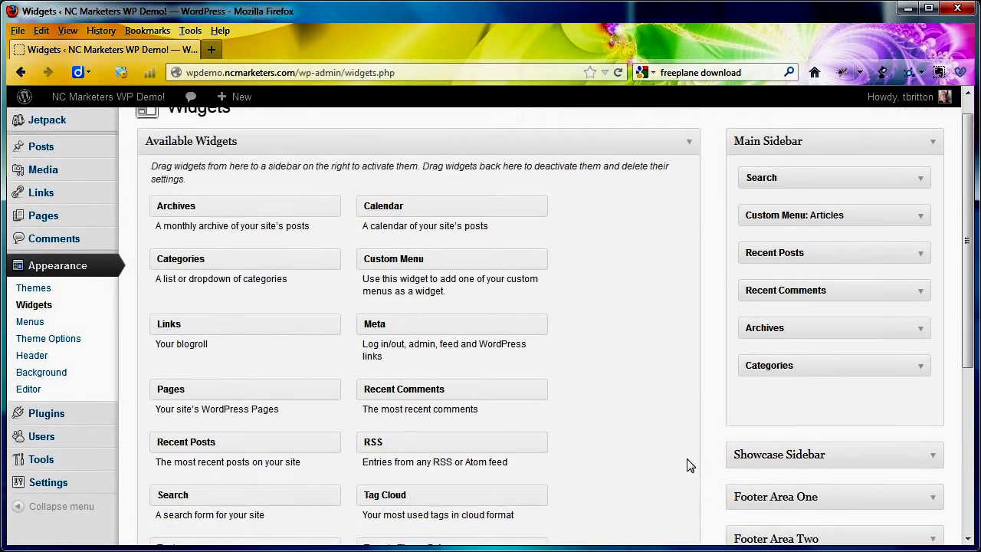
scroll(688, 465, down, 1)
click(925, 463)
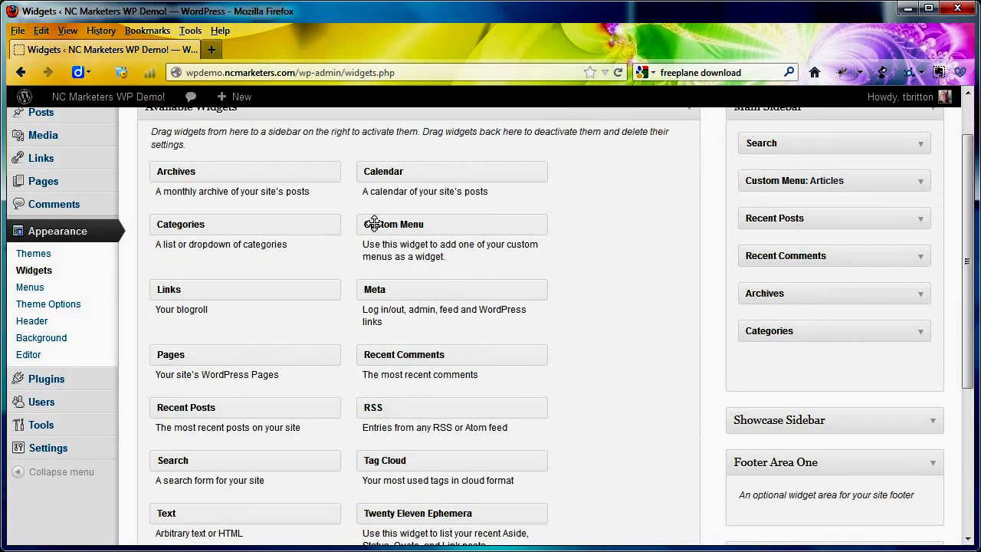
Add a Custom Menu widget to Footer Area One, assign the Footer Menu, and save it.
drag(429, 235, 762, 524)
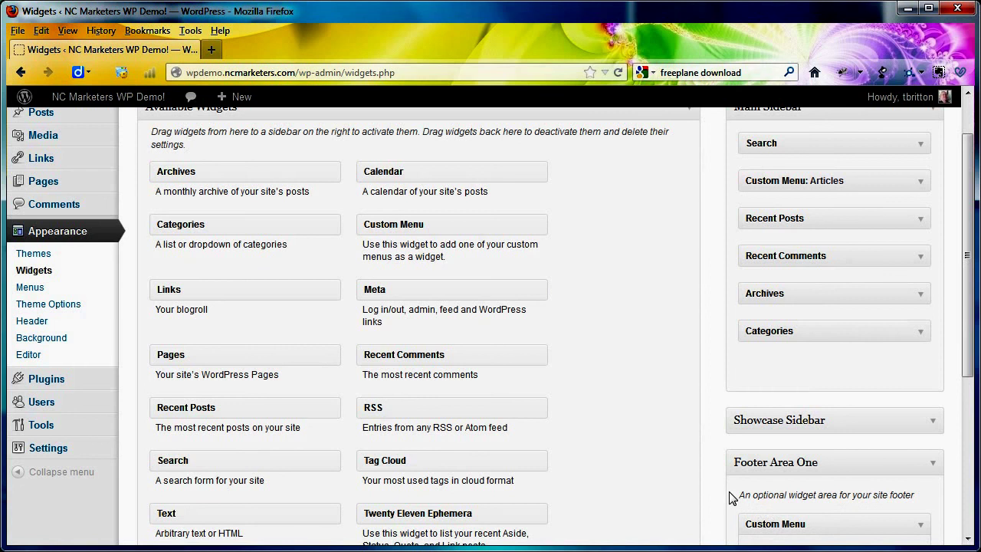
scroll(729, 498, down, 1)
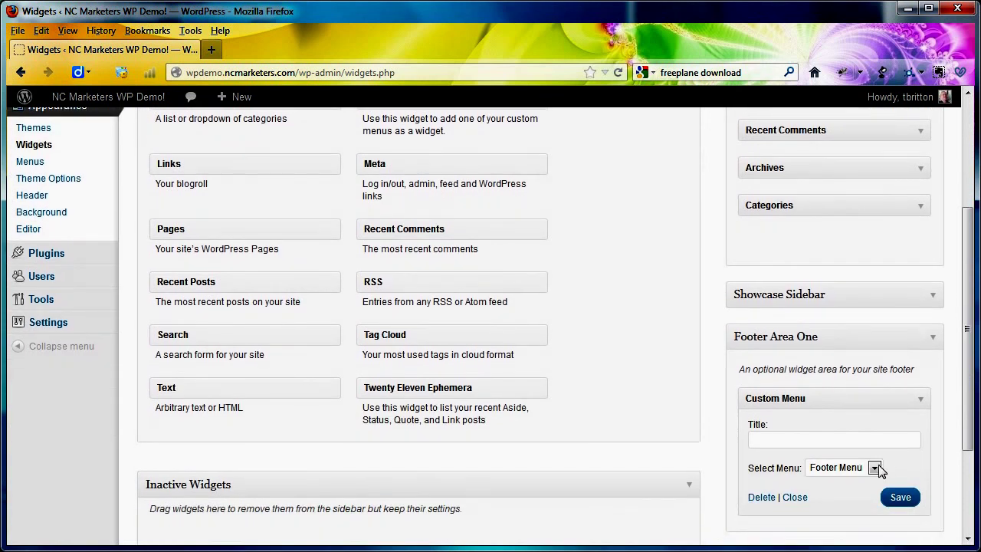
click(873, 468)
click(872, 469)
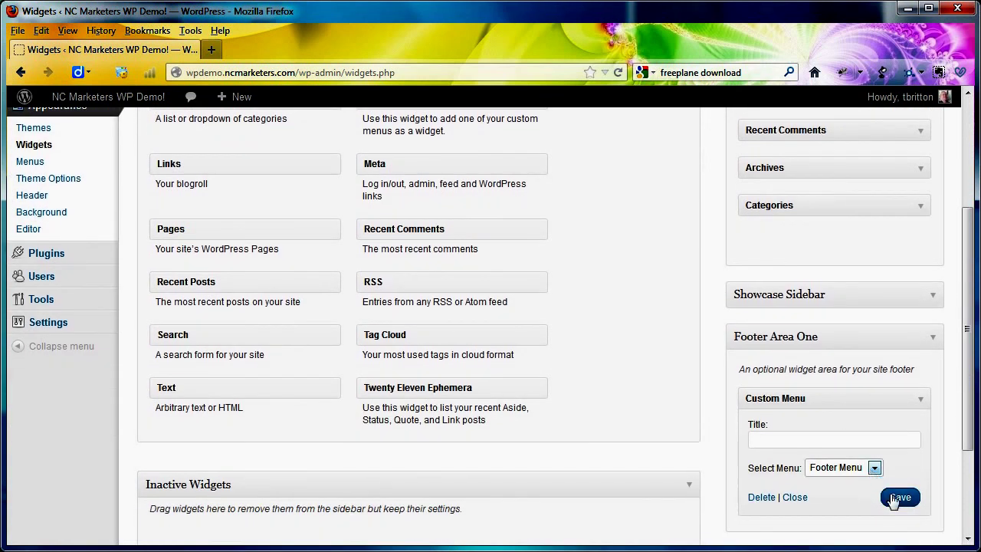
click(898, 498)
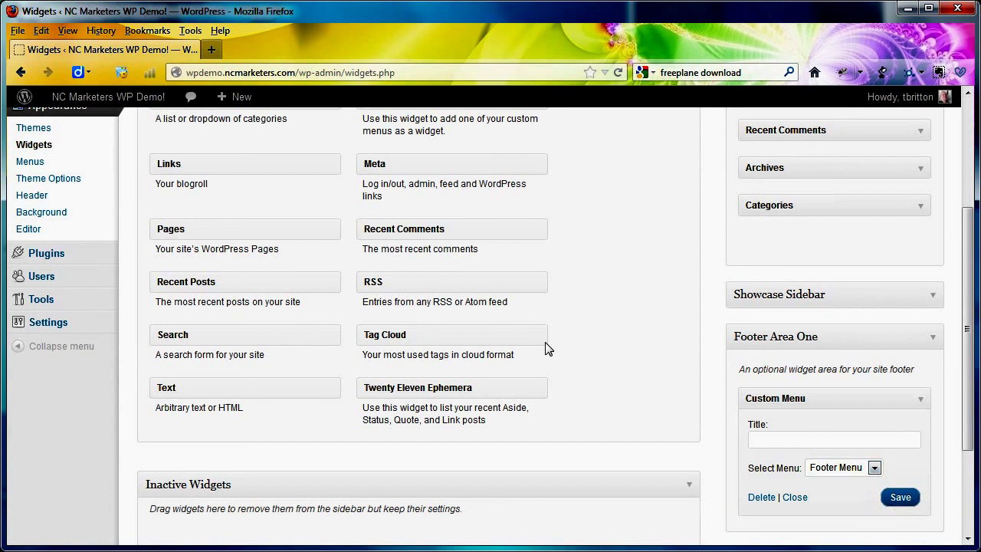
Save the Reading settings with a static front page, using Home as the front page and Blog as the posts page.
mouse_move(99, 328)
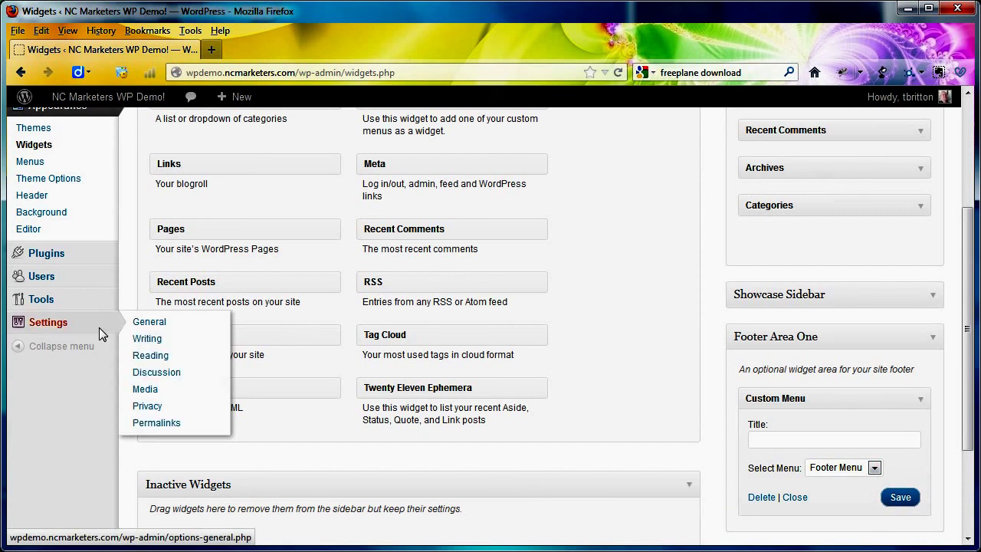
click(150, 357)
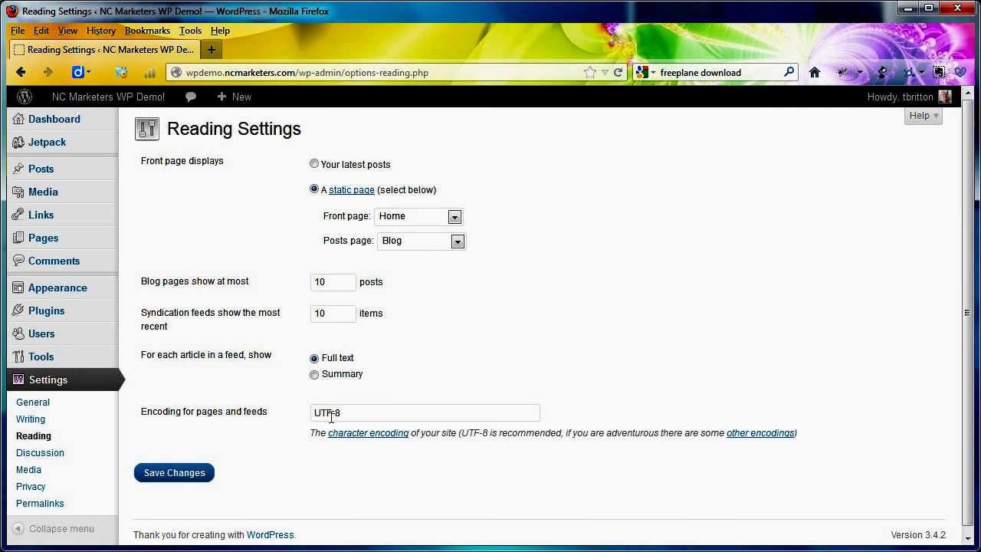
click(197, 476)
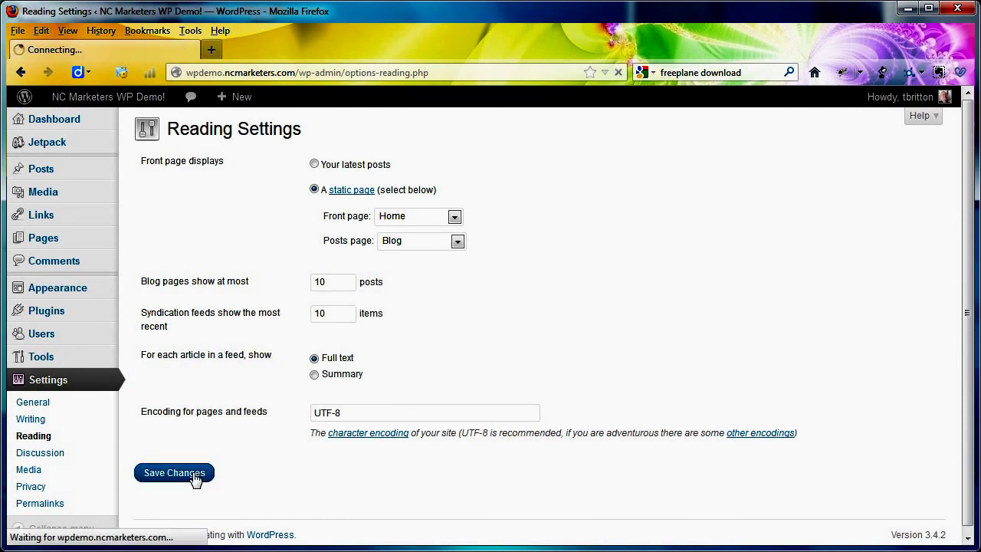
Review the General settings down to the date and time formats, and open the Permalink settings.
click(44, 408)
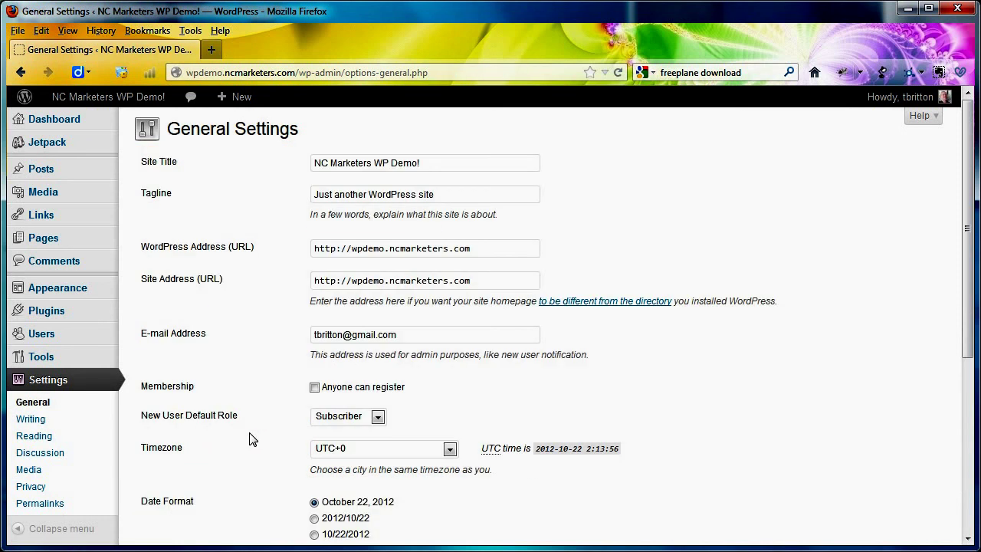
scroll(249, 438, down, 5)
scroll(249, 438, down, 1)
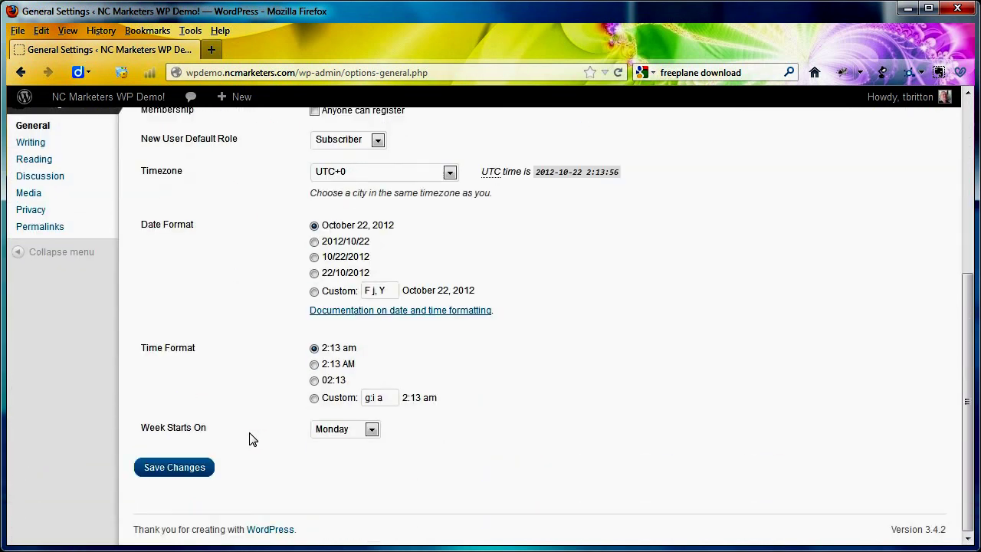
scroll(249, 438, up, 3)
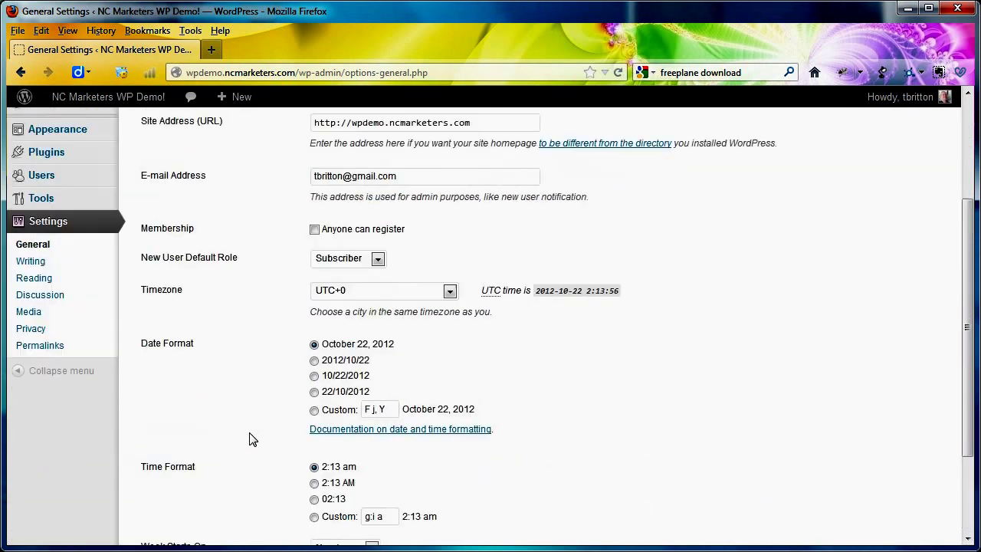
click(59, 356)
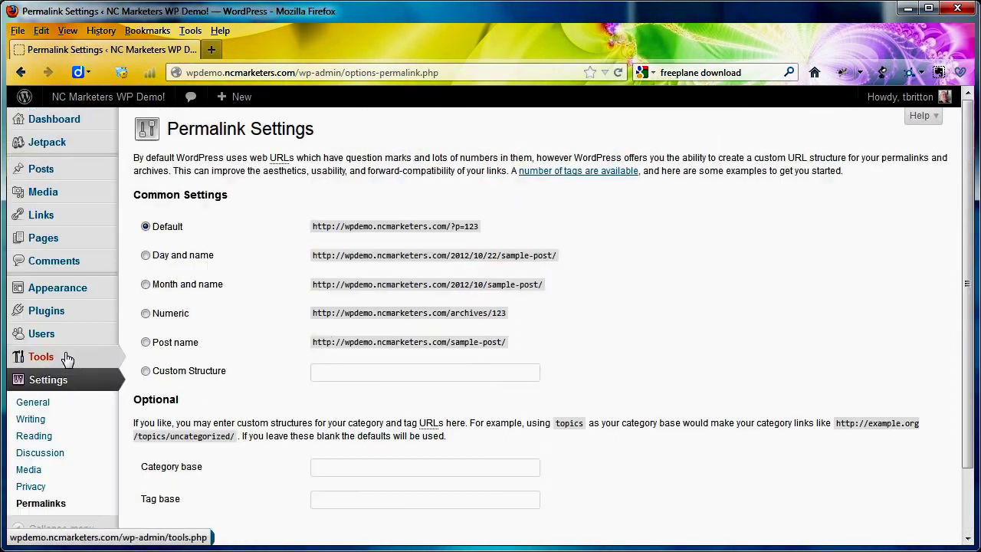
Try the Post name, Month and name, and Day and name permalink structures in turn.
click(145, 342)
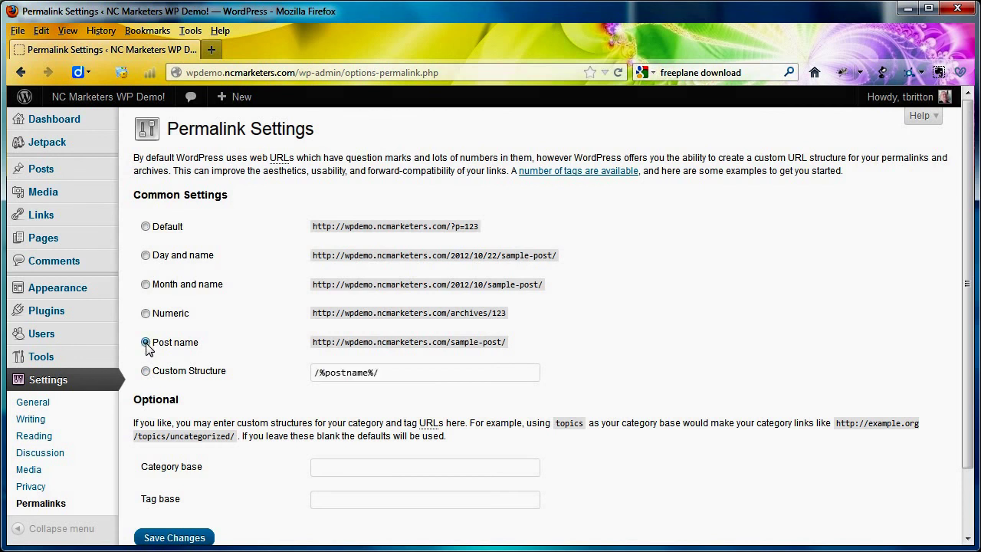
click(398, 373)
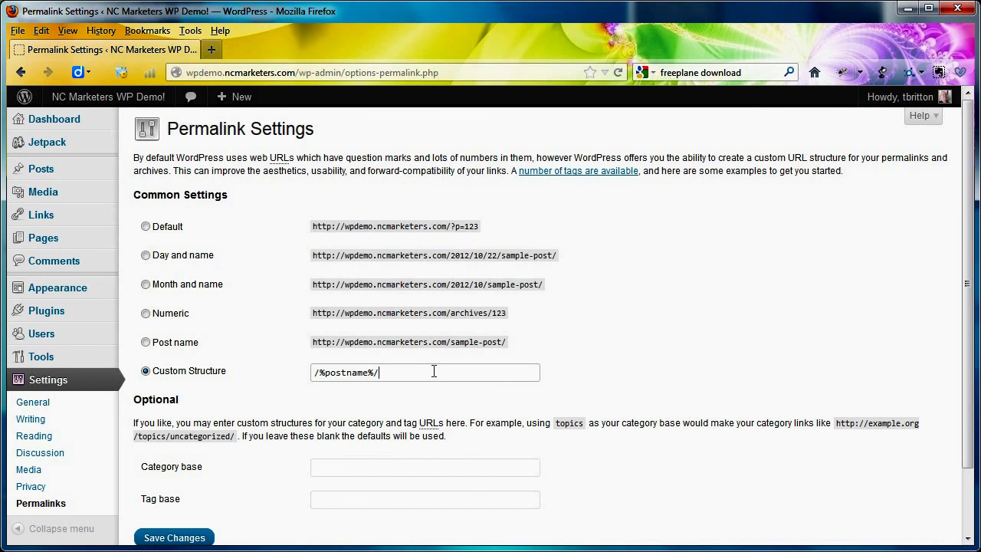
click(146, 285)
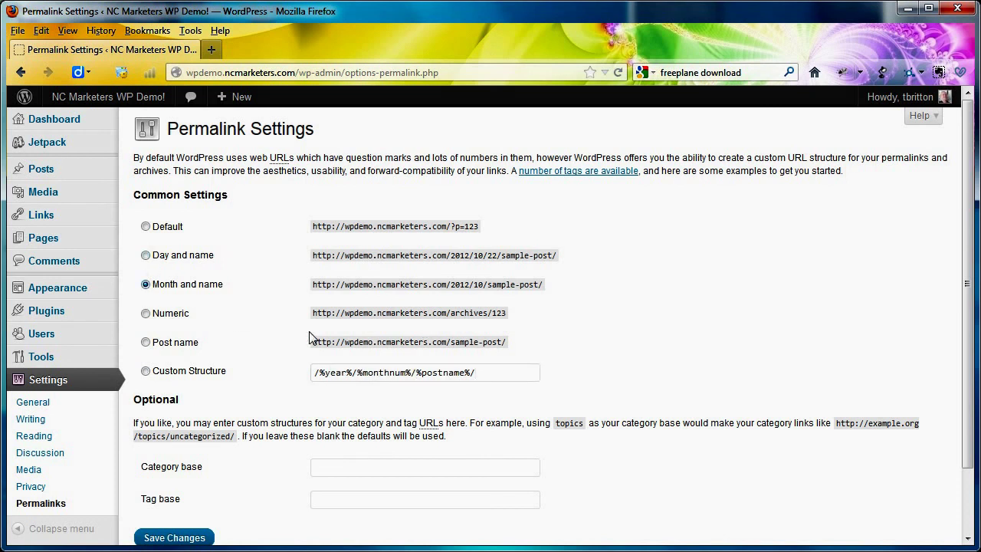
click(155, 258)
Set a custom permalink structure of /%postname%/%post_id%, reusing the post ID tag from the Numeric structure, and save the changes.
click(148, 316)
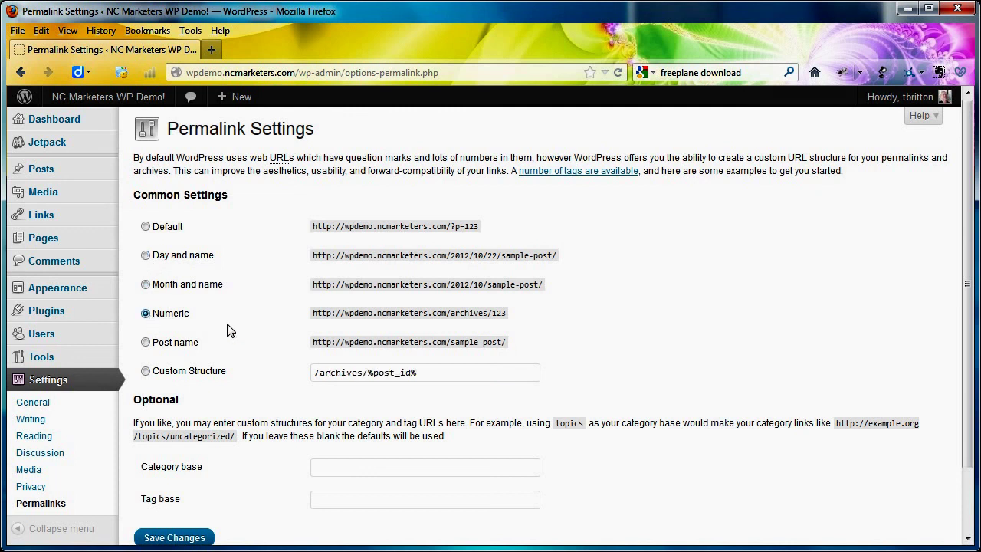
drag(453, 376, 369, 377)
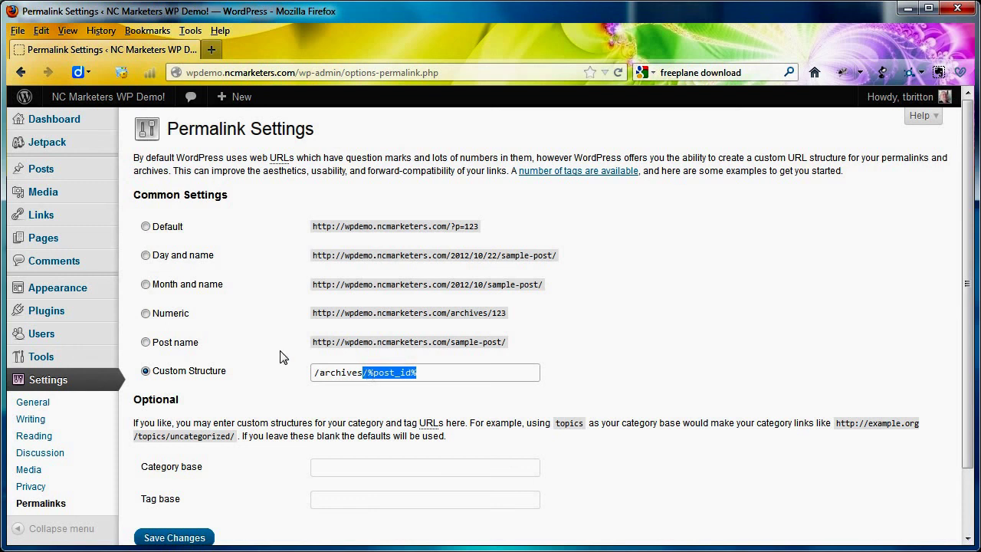
click(146, 342)
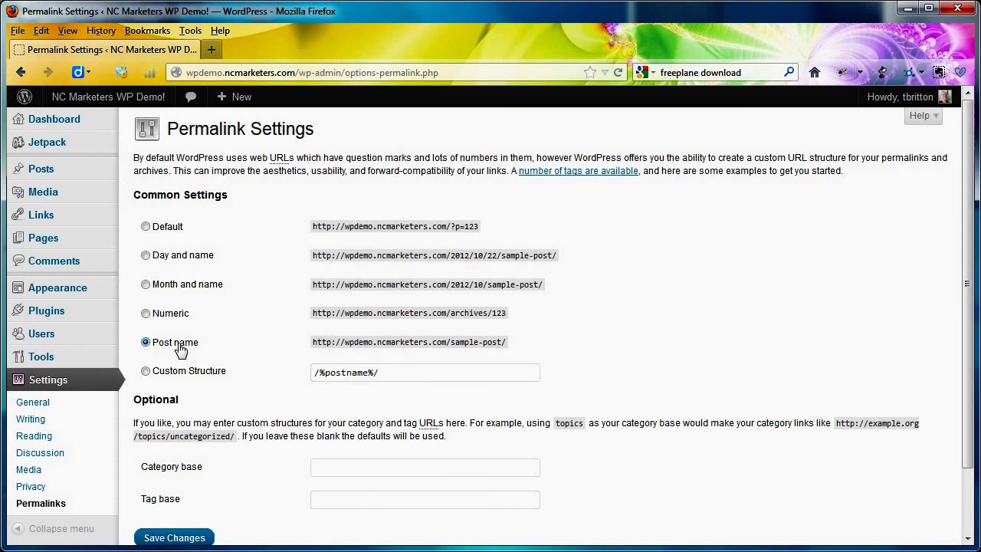
click(395, 373)
text(/%post_id%)
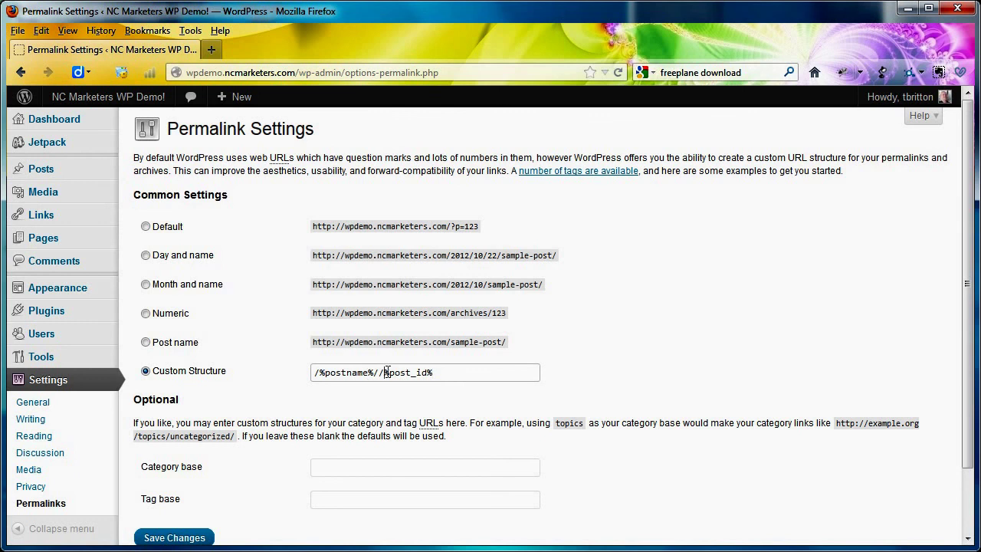
key(BackSpace)
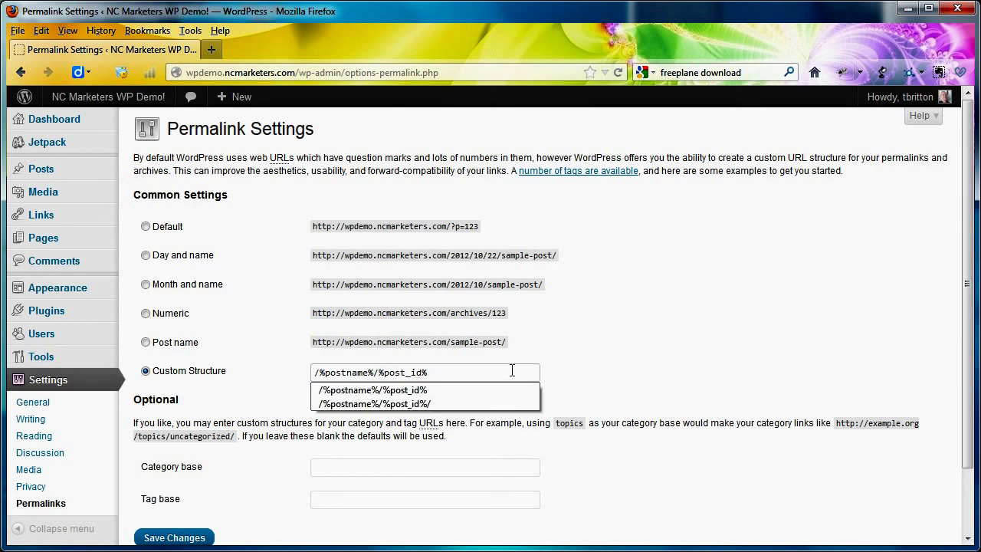
click(559, 374)
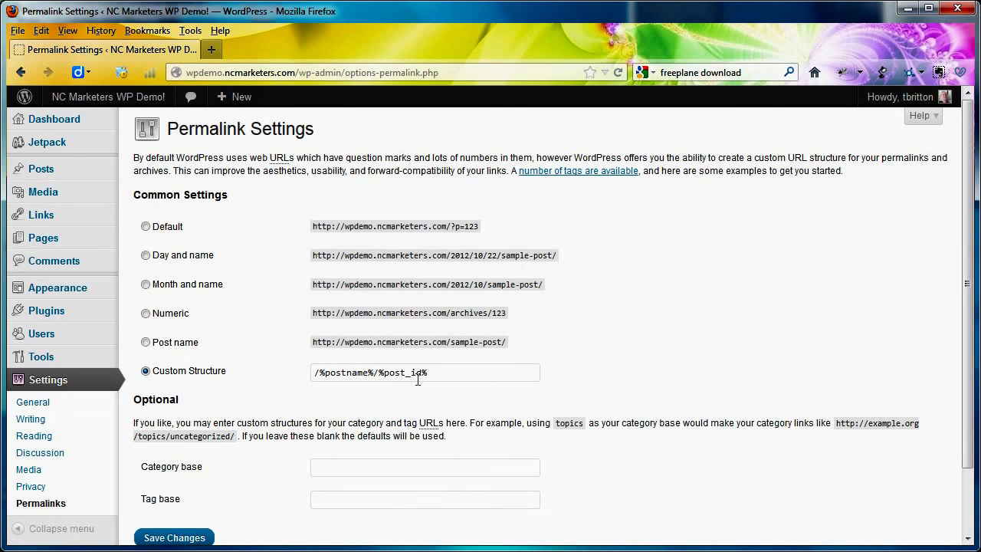
click(174, 537)
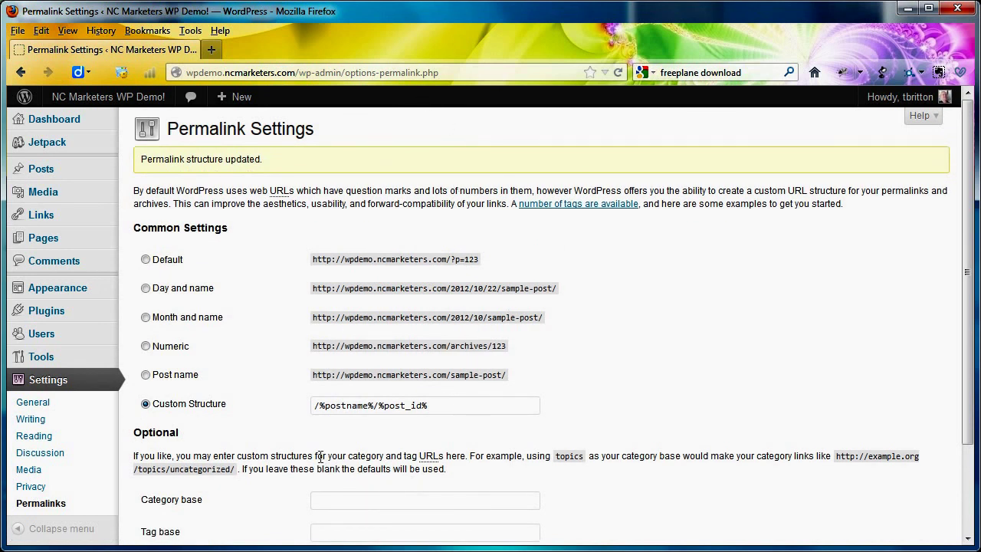
scroll(321, 457, down, 3)
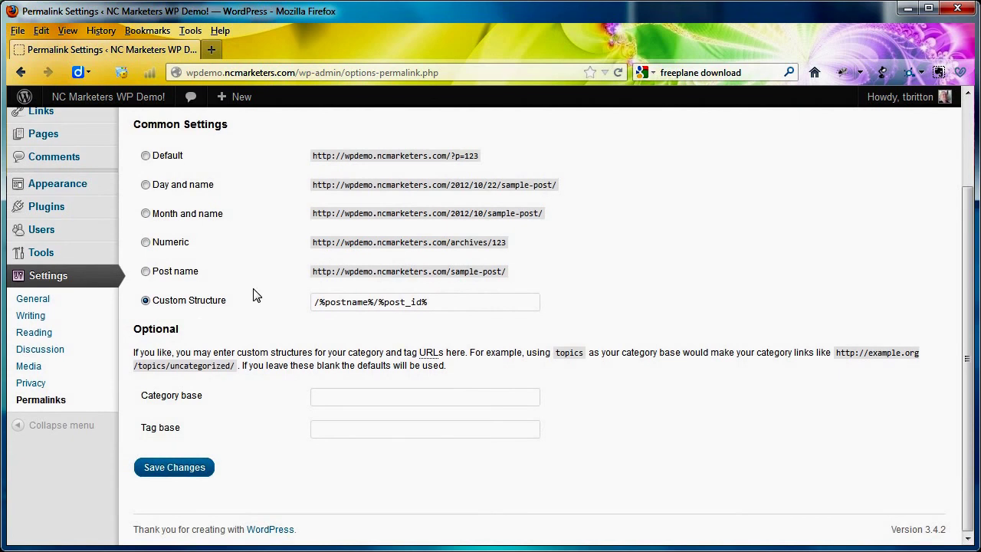
scroll(255, 295, up, 3)
Open the theme management screen, activate the Twenty Ten theme, and switch back to Twenty Eleven.
mouse_move(96, 290)
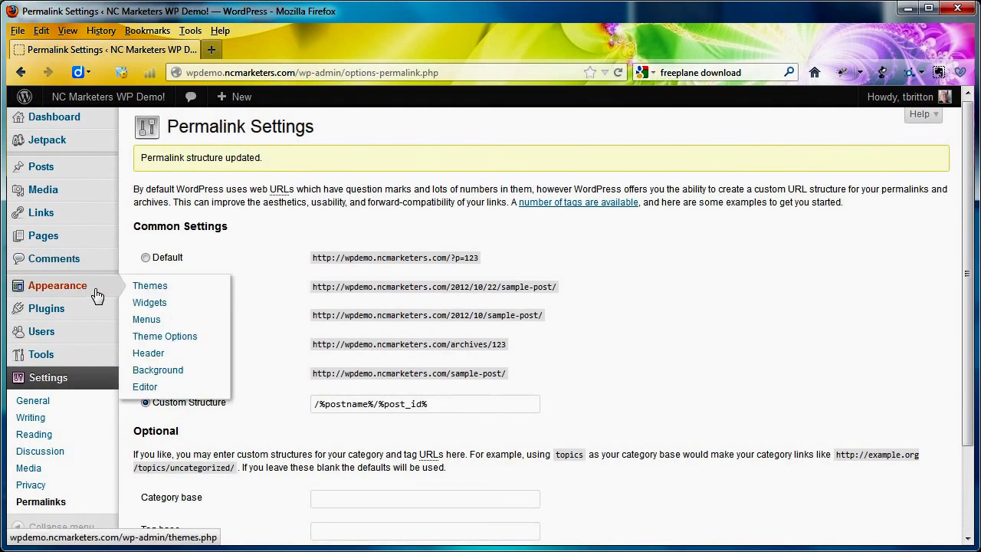
click(154, 289)
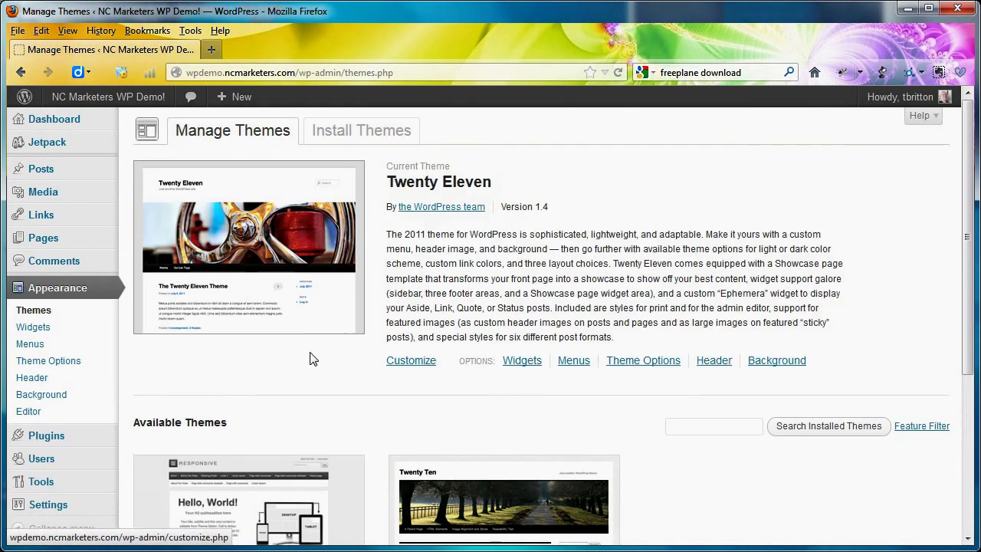
scroll(422, 393, down, 1)
scroll(421, 392, down, 4)
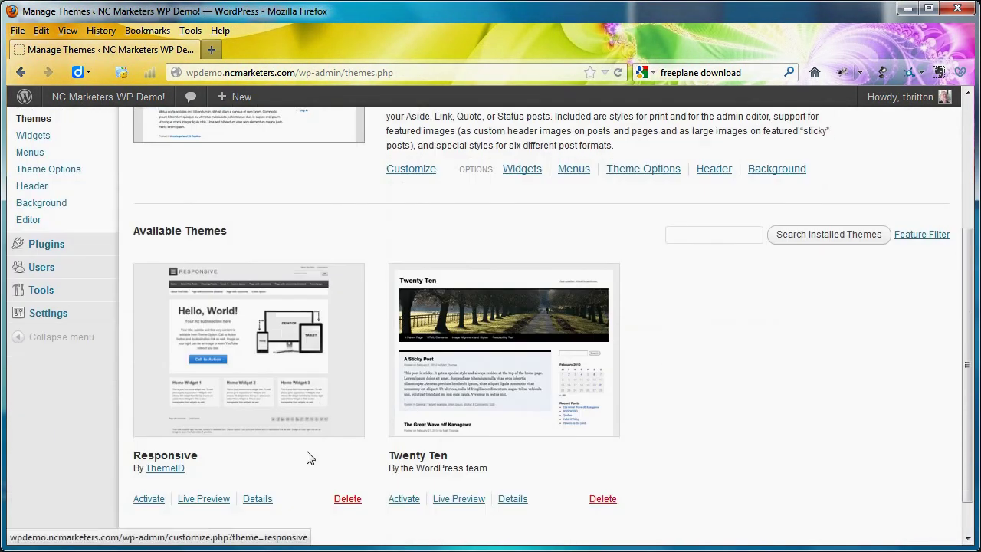
click(418, 501)
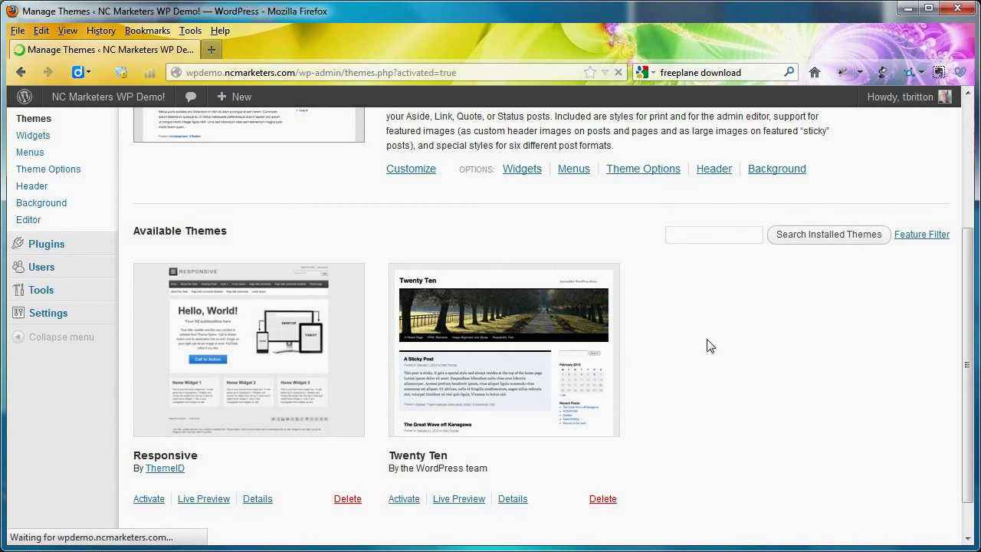
scroll(527, 389, down, 5)
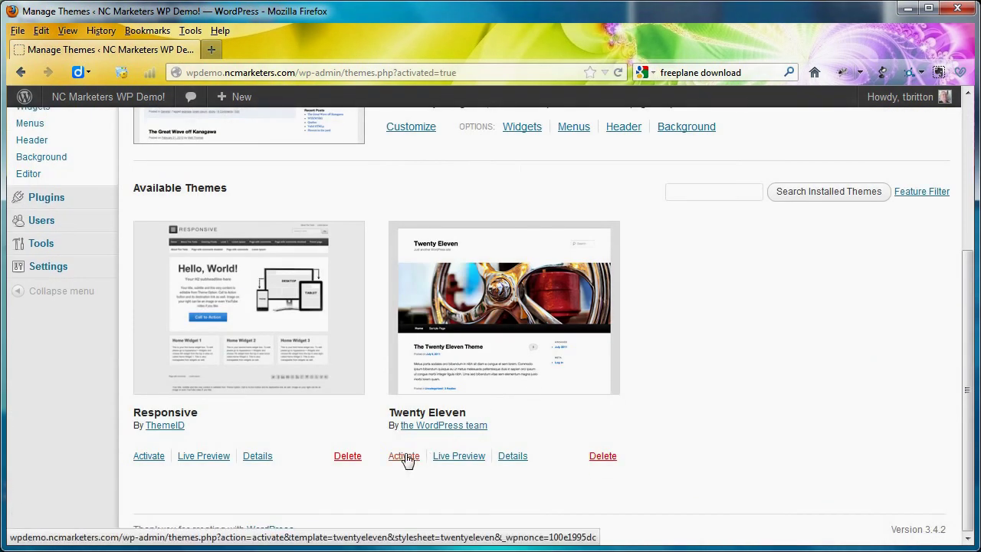
click(406, 457)
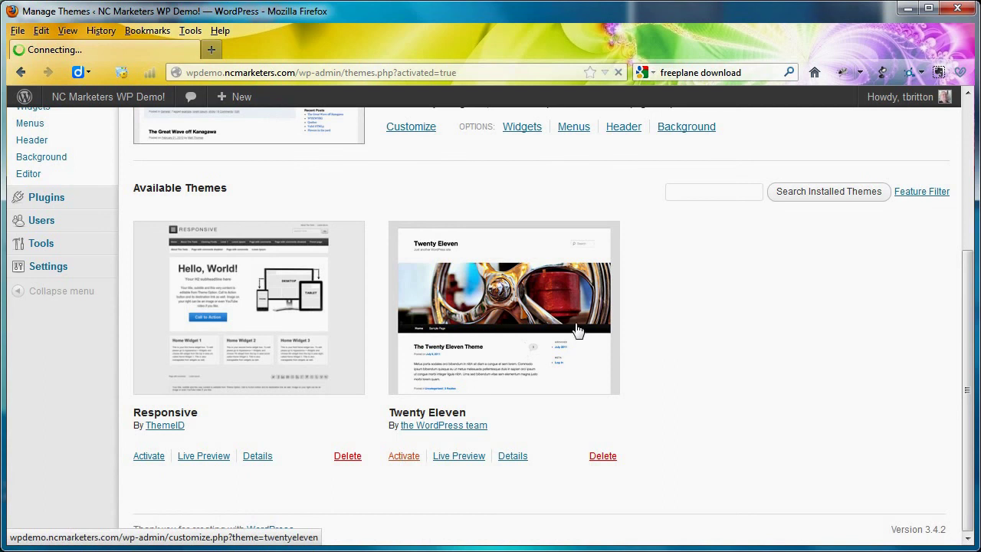
Visit the live site in the Twenty Eleven theme and examine the header navigation and footer menu.
click(129, 96)
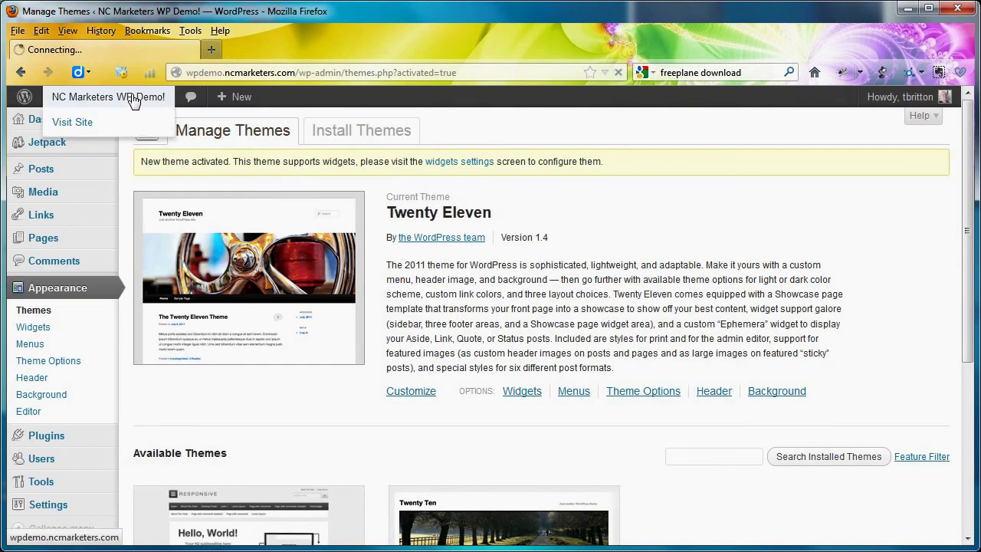
scroll(643, 289, down, 5)
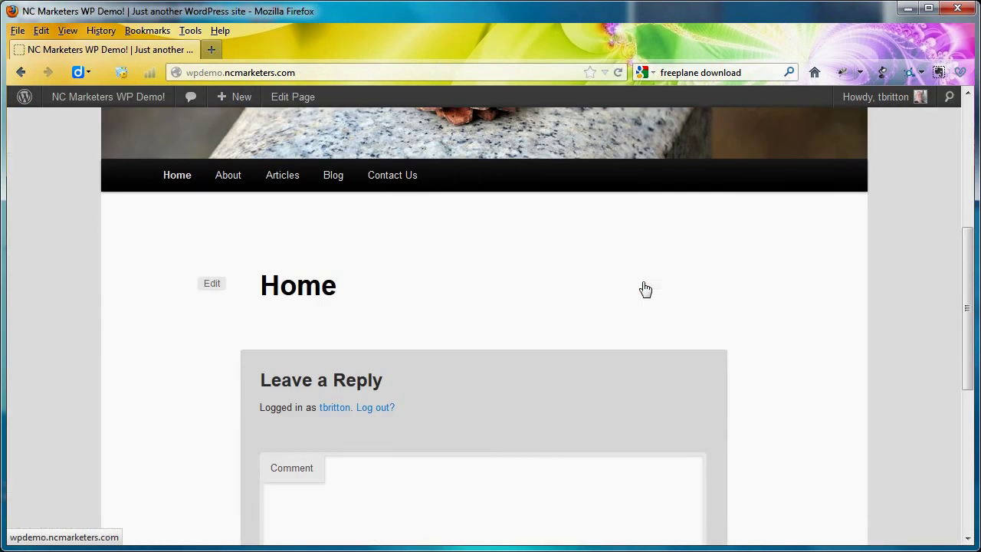
scroll(644, 288, down, 3)
scroll(642, 287, up, 6)
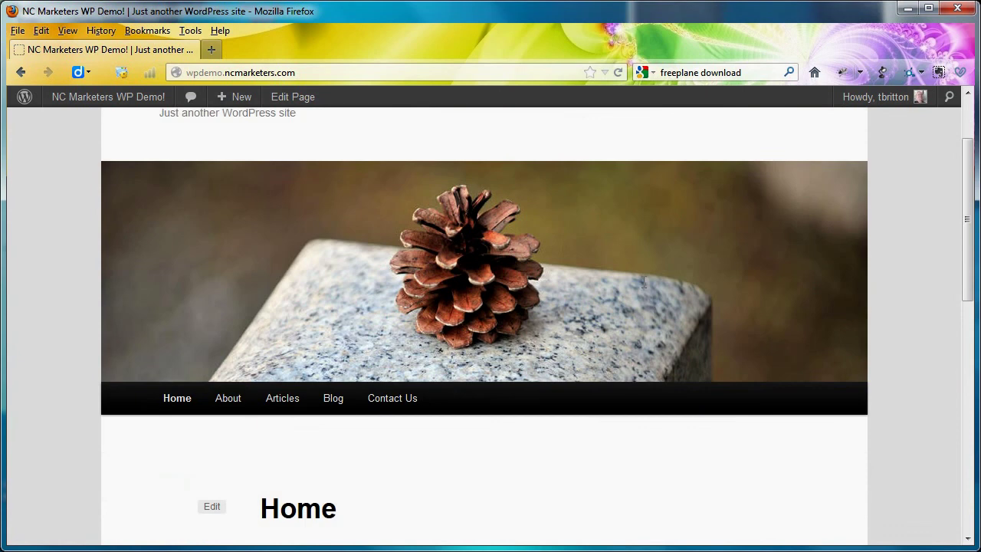
scroll(643, 288, down, 7)
scroll(644, 287, down, 2)
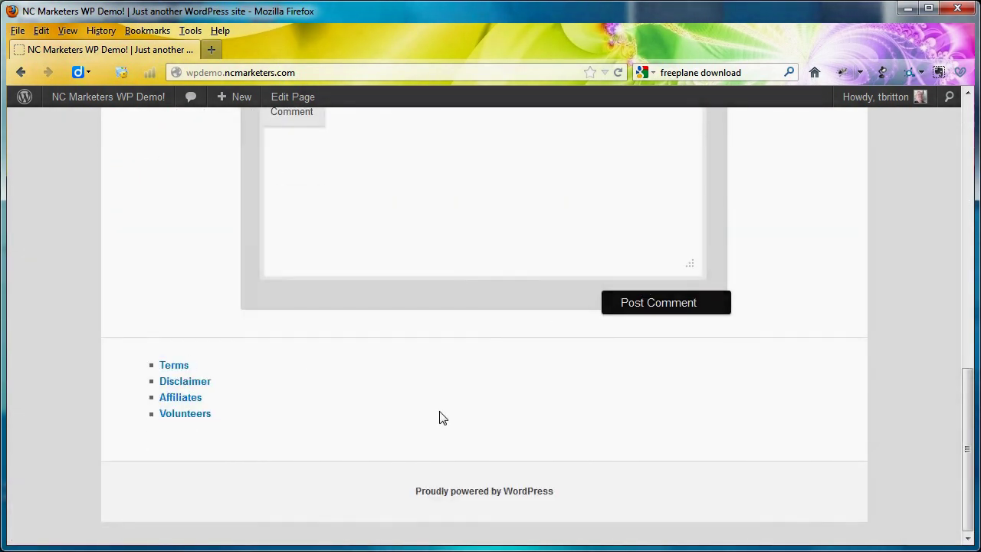
key(Home)
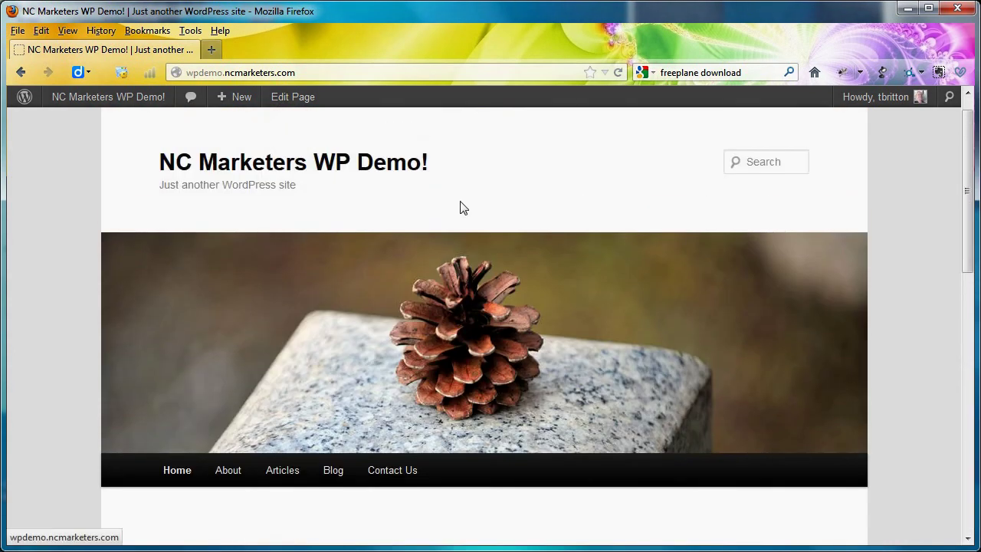
Return to the dashboard, open the installed themes, and activate the Twenty Ten theme.
click(127, 100)
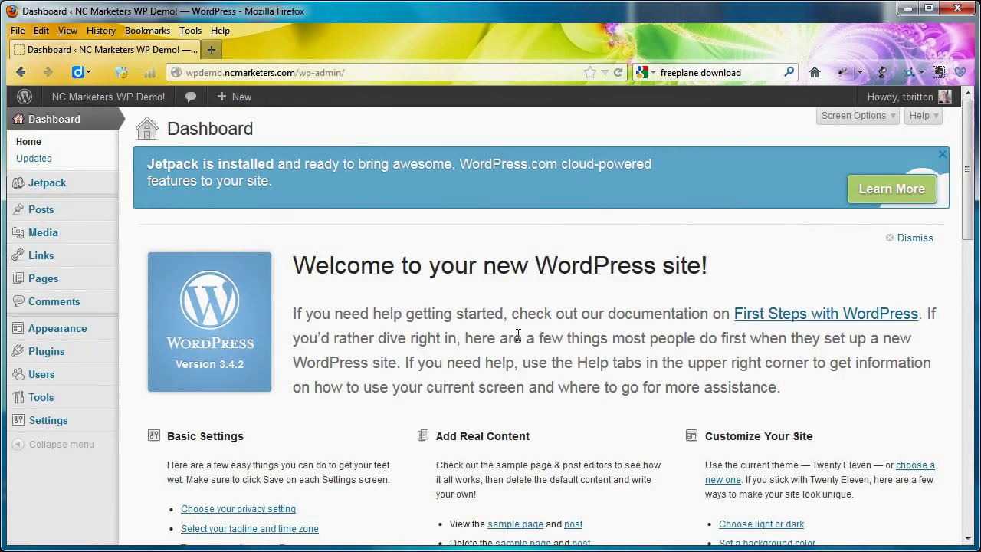
scroll(518, 336, down, 5)
scroll(518, 336, up, 5)
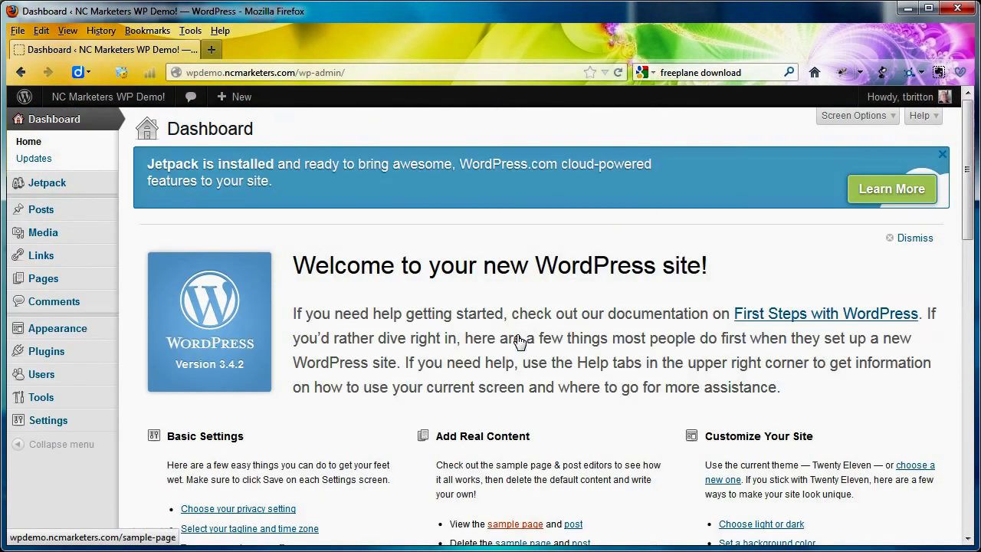
mouse_move(76, 331)
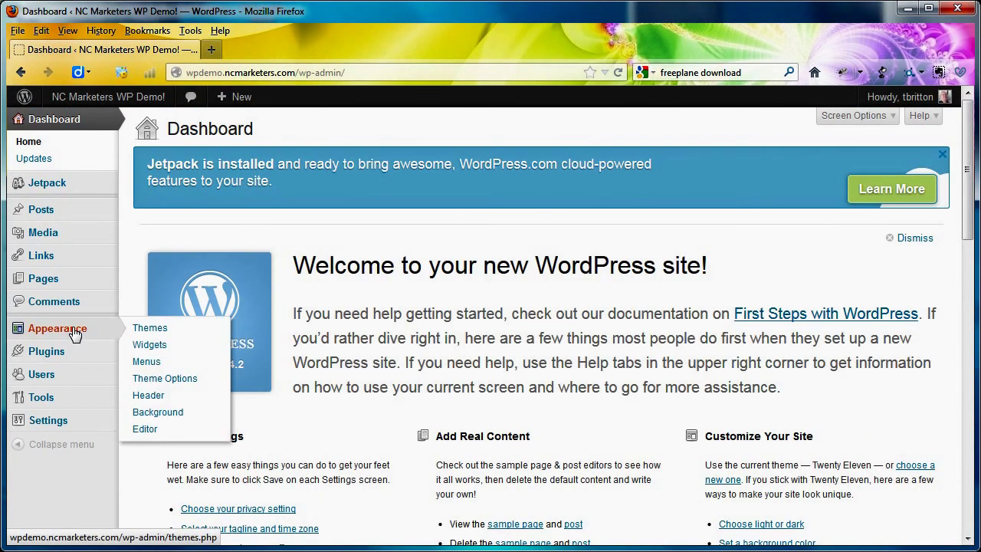
click(197, 331)
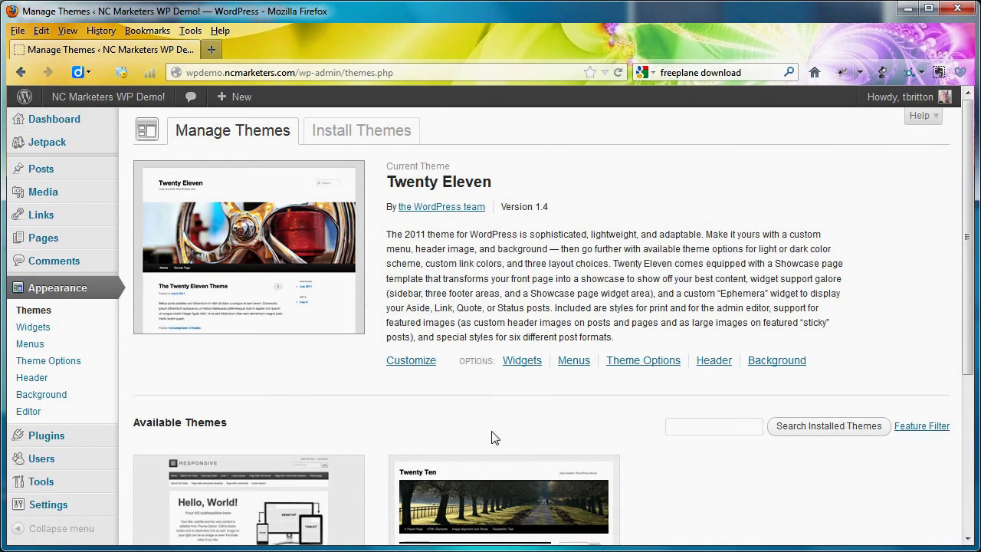
scroll(491, 437, down, 5)
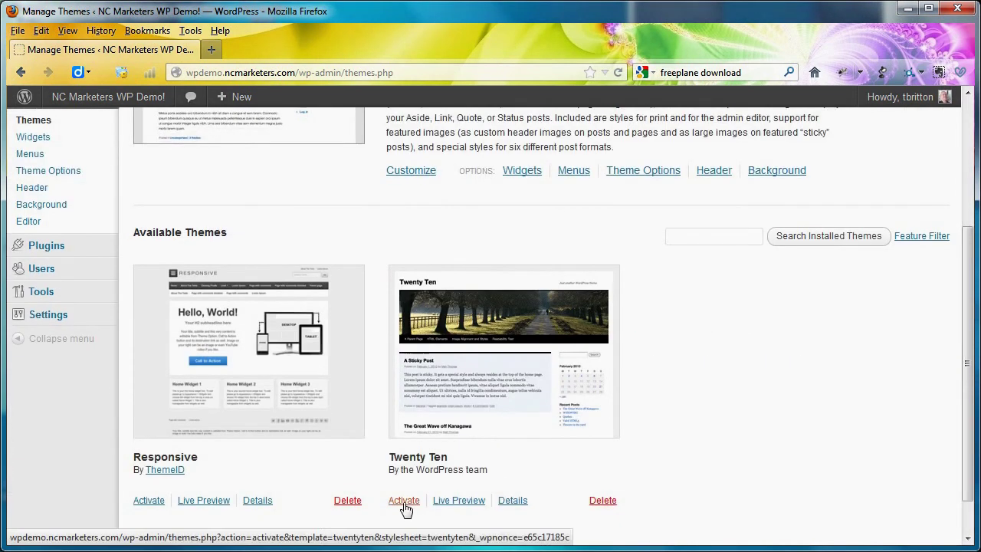
click(403, 503)
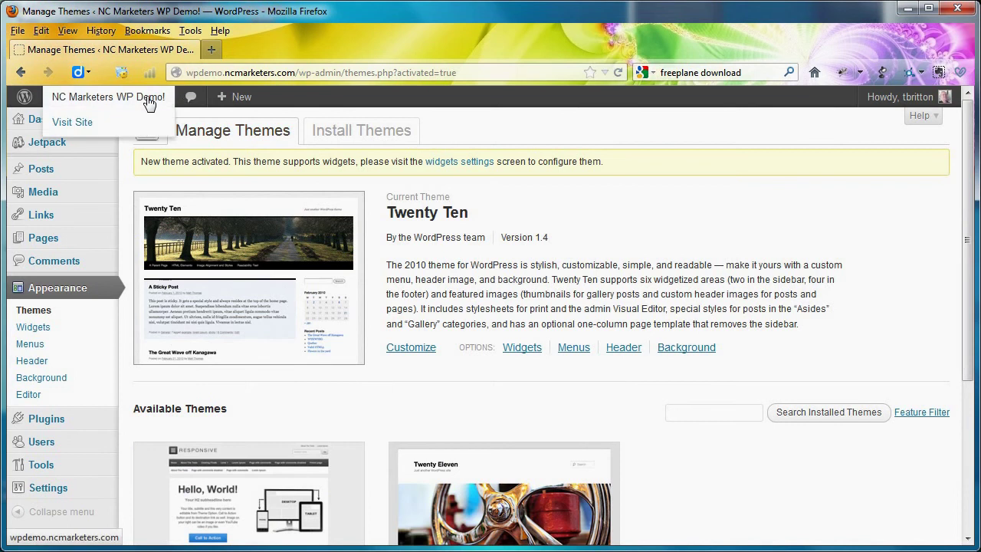
Visit the live site in Twenty Ten, examine its navigation, sidebar and footer menus, and return to the dashboard.
click(146, 101)
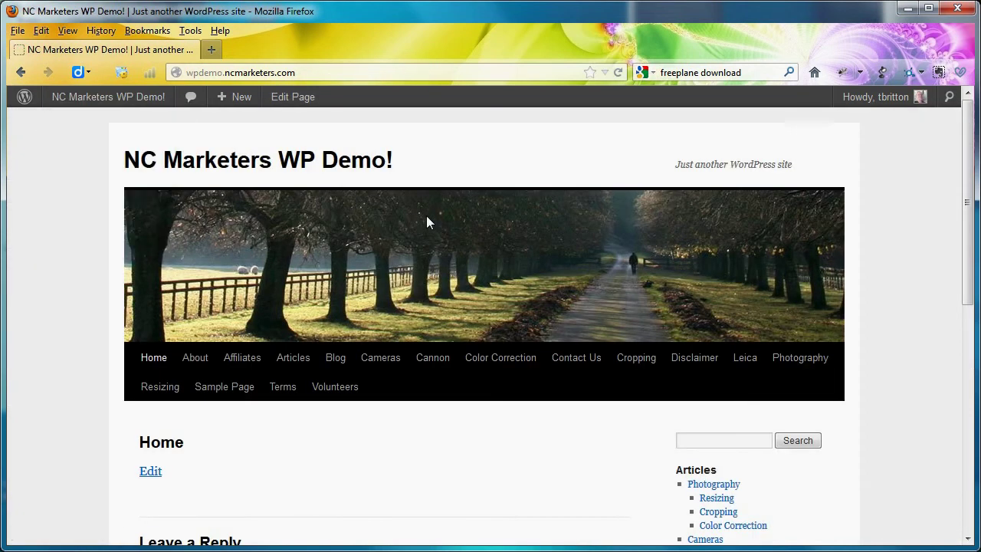
scroll(427, 219, down, 8)
scroll(426, 222, up, 3)
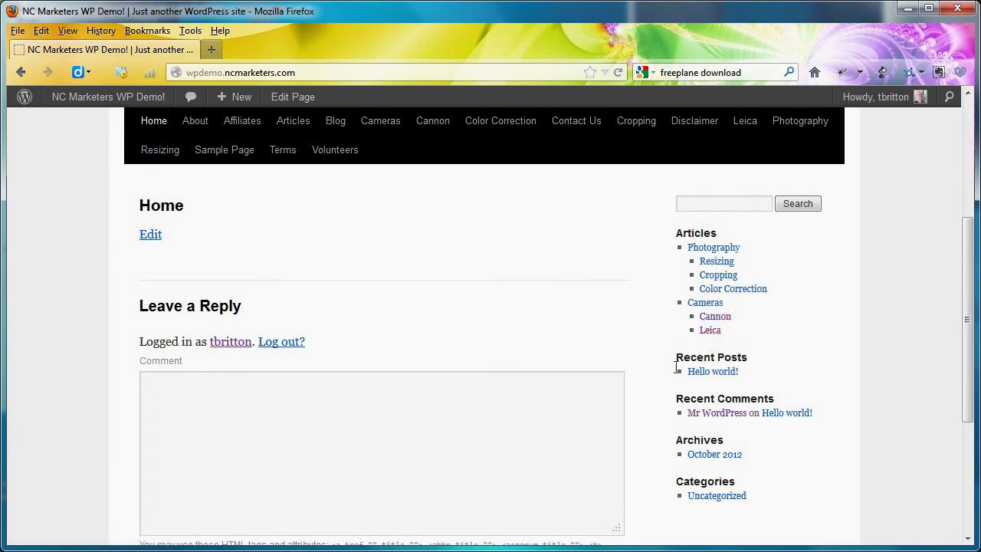
scroll(647, 396, down, 3)
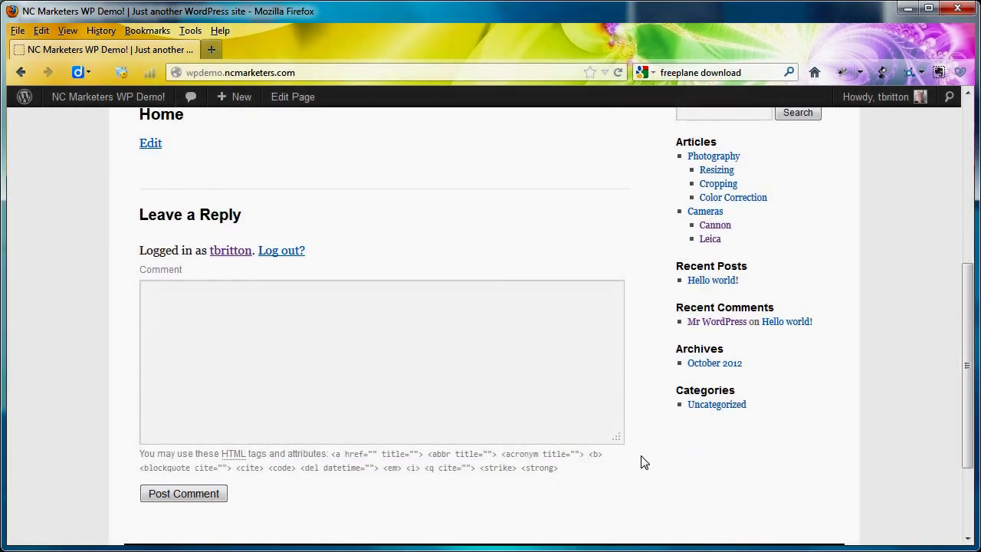
scroll(641, 460, down, 3)
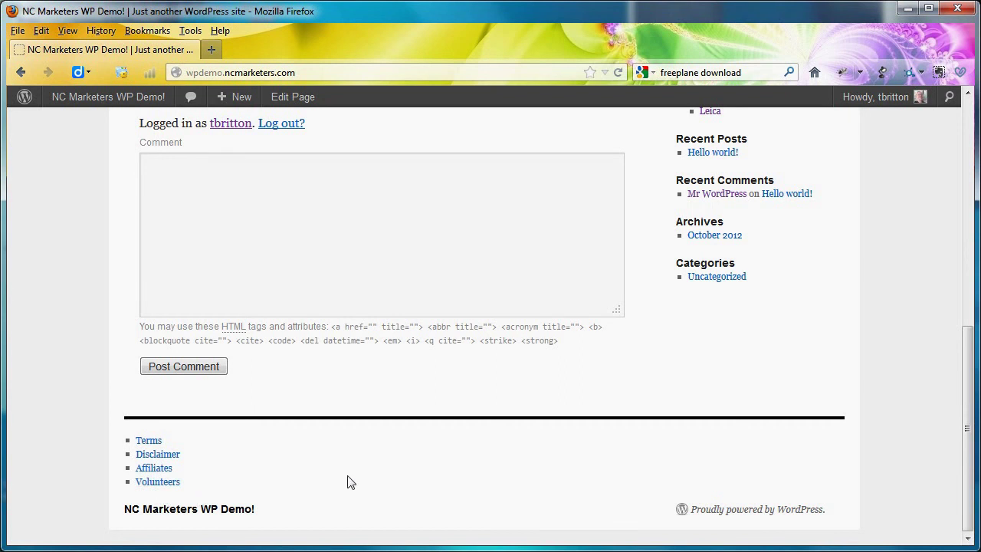
scroll(347, 481, up, 10)
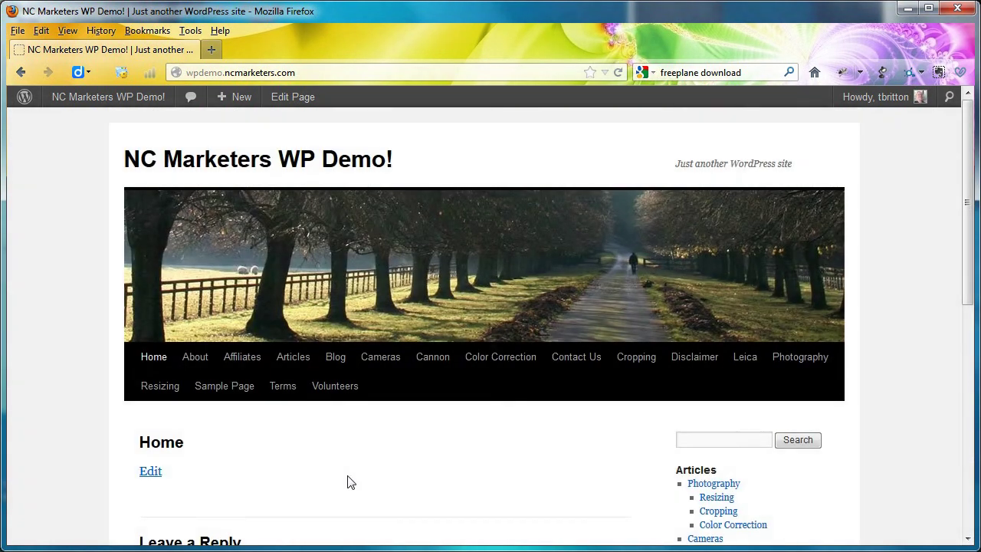
scroll(347, 481, down, 3)
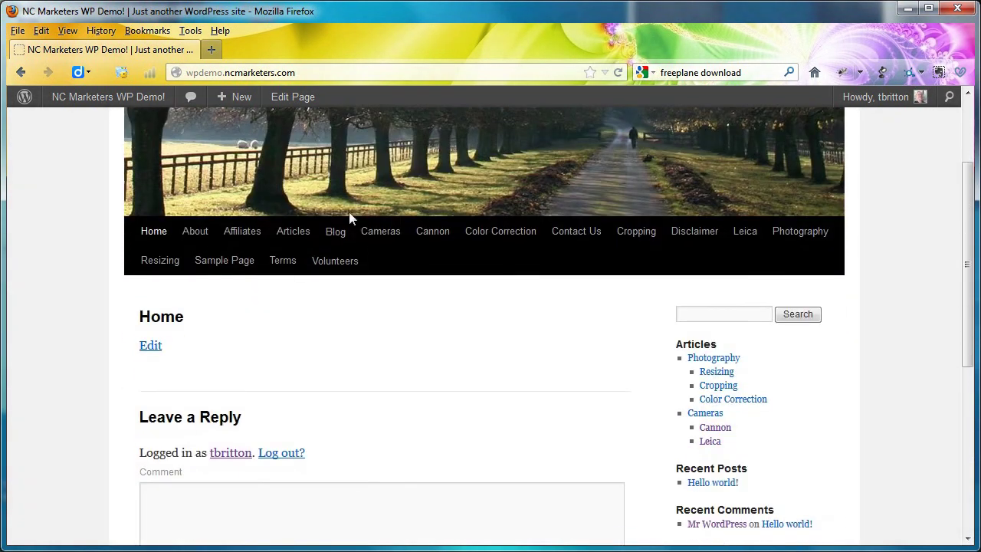
click(90, 100)
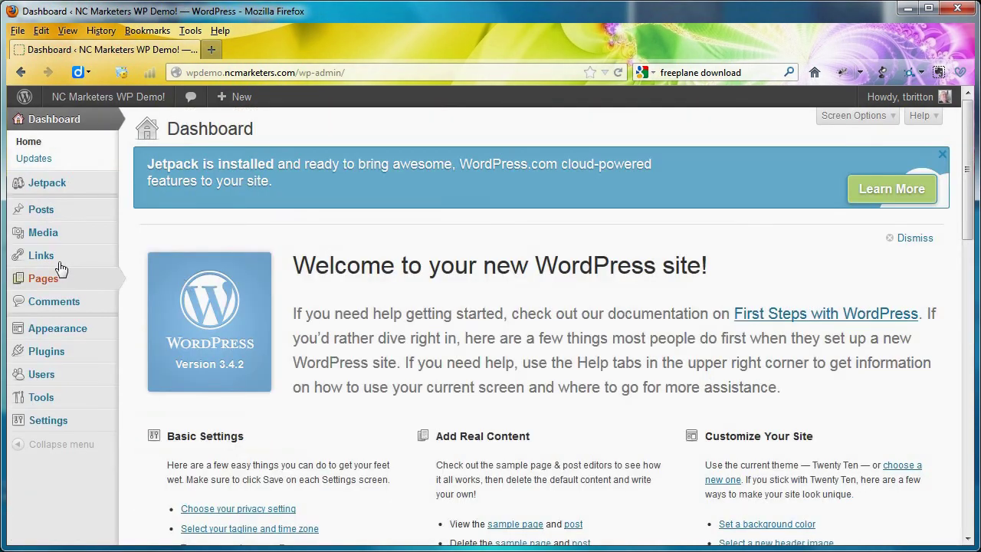
Open the menu management screen, assign the Main Menu to the Primary Navigation theme location, and save it.
mouse_move(61, 326)
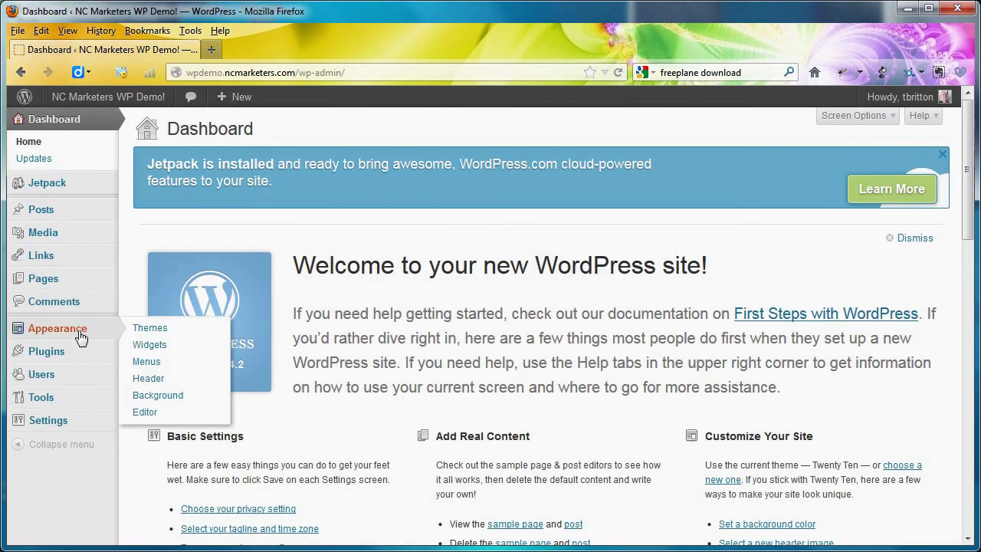
click(145, 364)
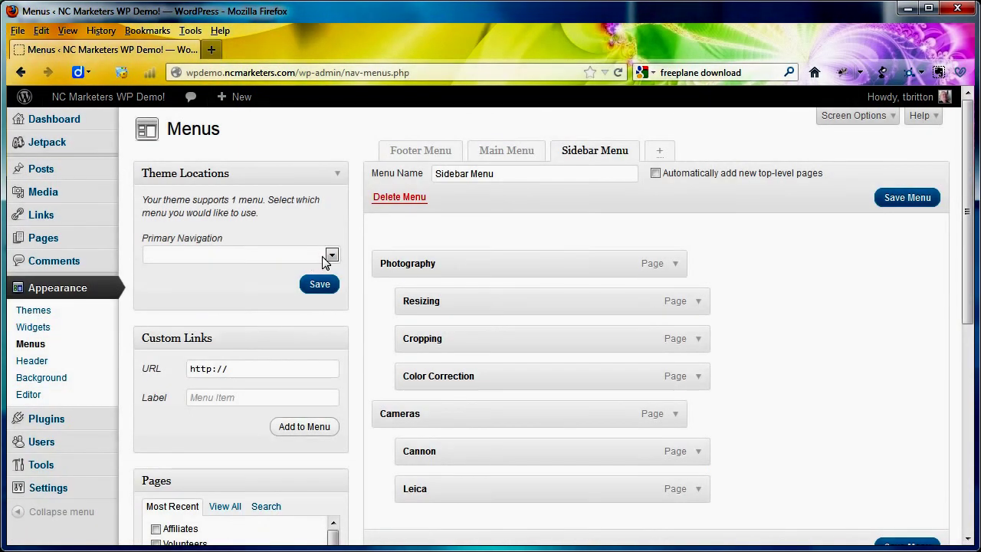
click(328, 257)
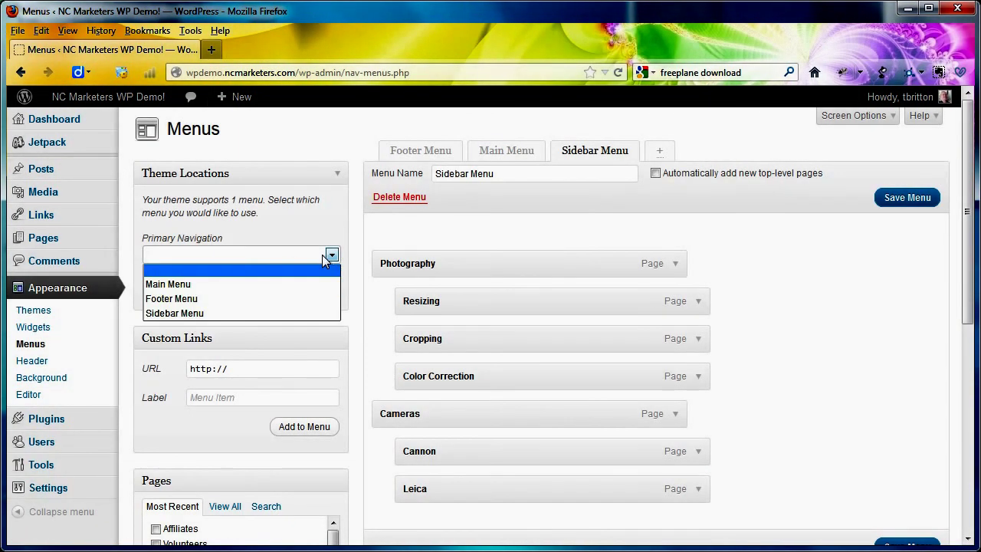
click(168, 284)
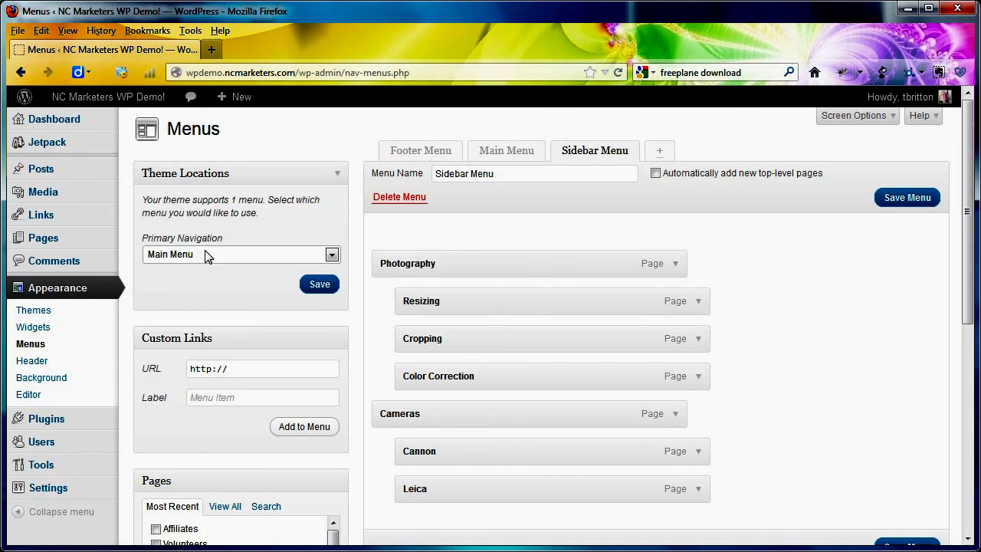
click(317, 285)
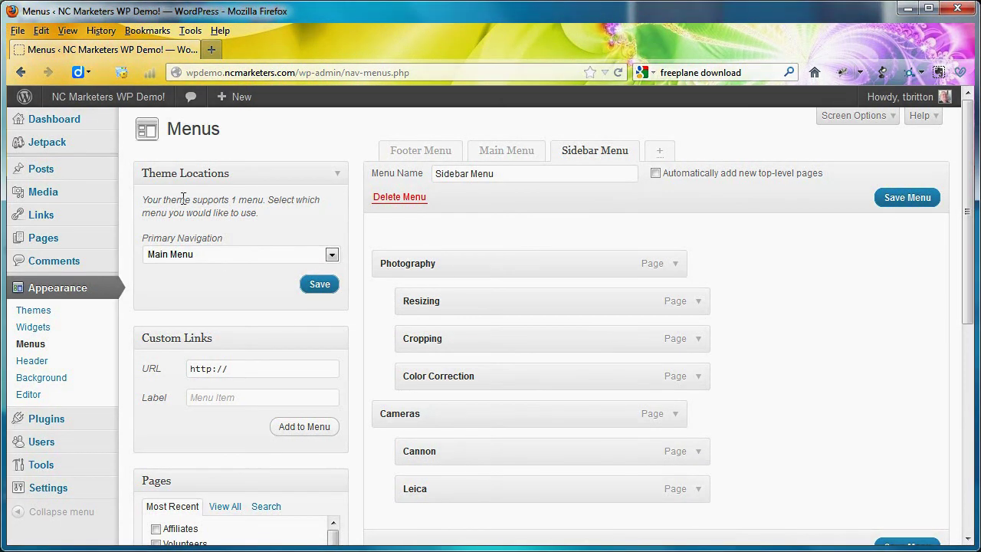
Visit the live site and examine the header navigation, including the Articles and Photography submenus, and the sidebar.
click(125, 98)
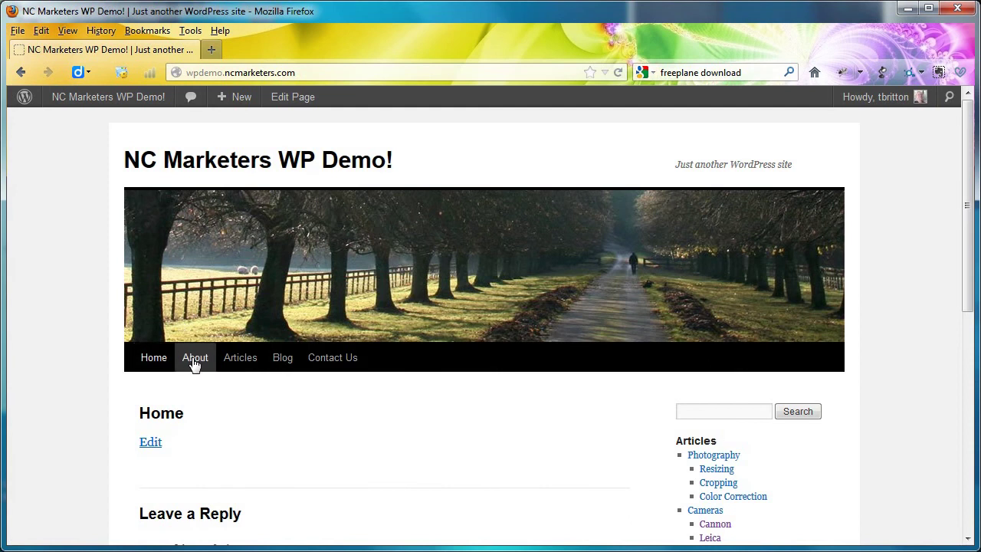
mouse_move(235, 364)
mouse_move(256, 417)
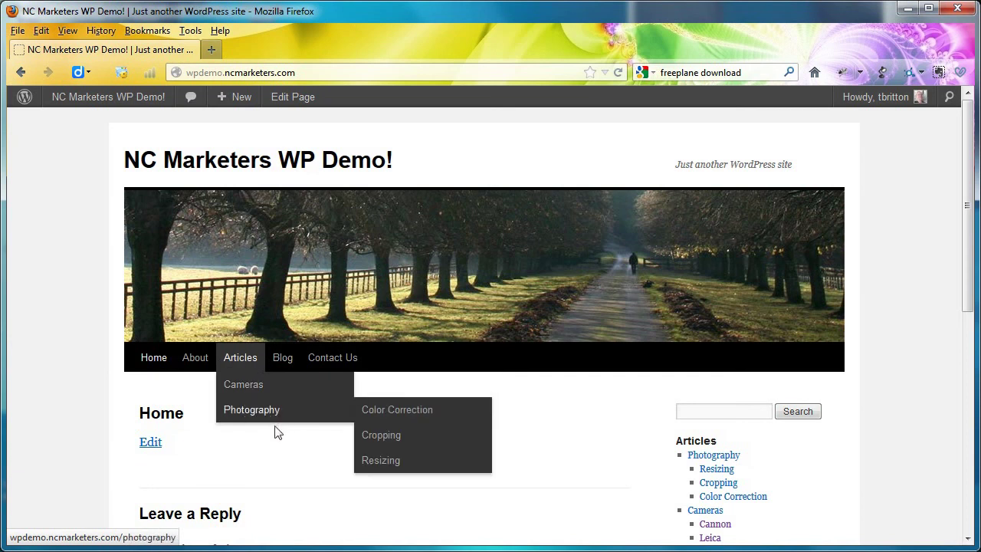
scroll(262, 462, down, 3)
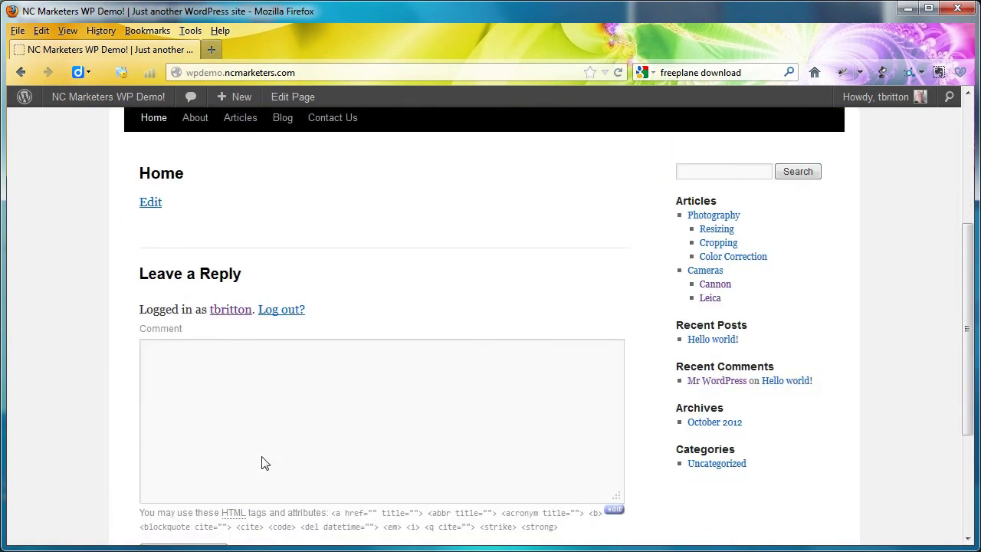
scroll(261, 463, up, 3)
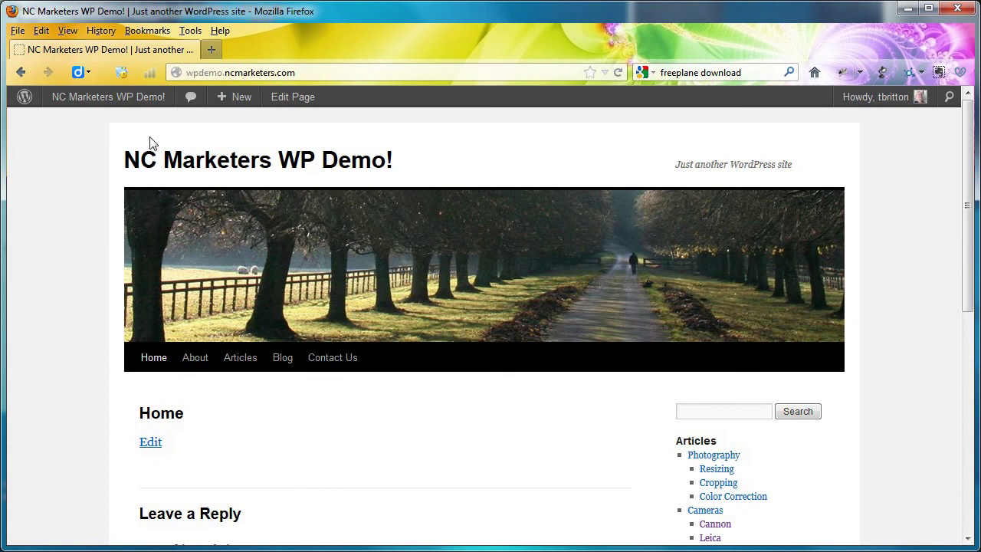
Open the custom header settings, choose the default image of dark tree trunks on mossy ground, and save the change.
mouse_move(125, 101)
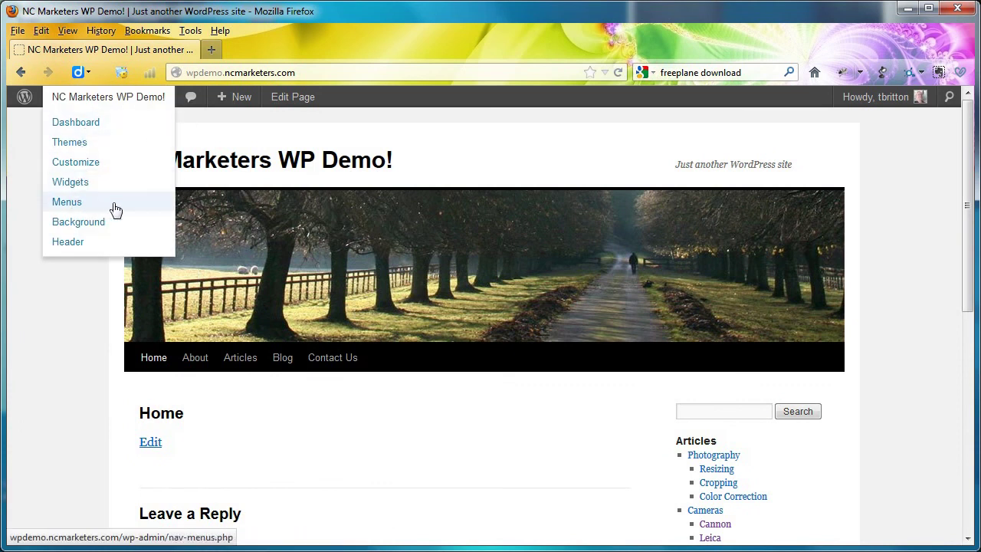
click(69, 242)
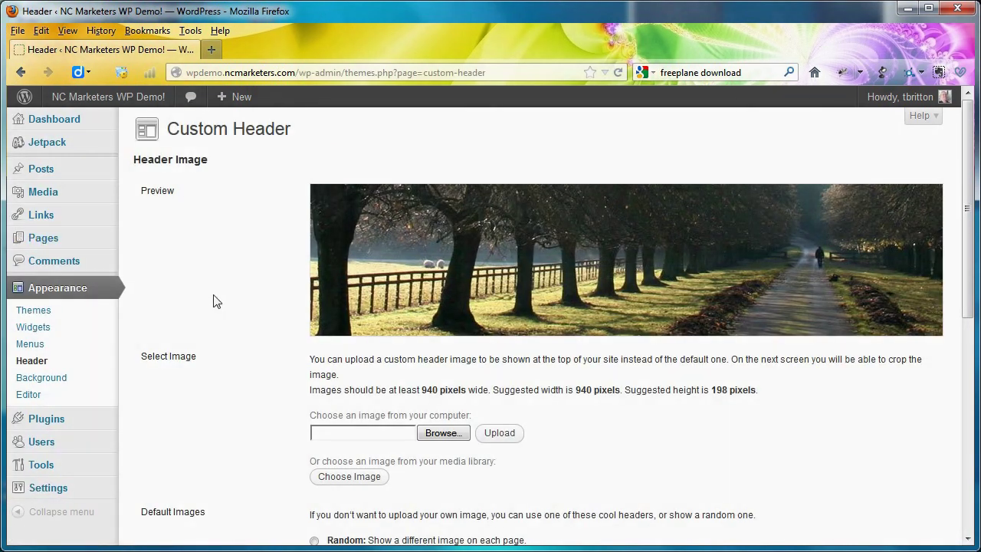
scroll(221, 301, down, 5)
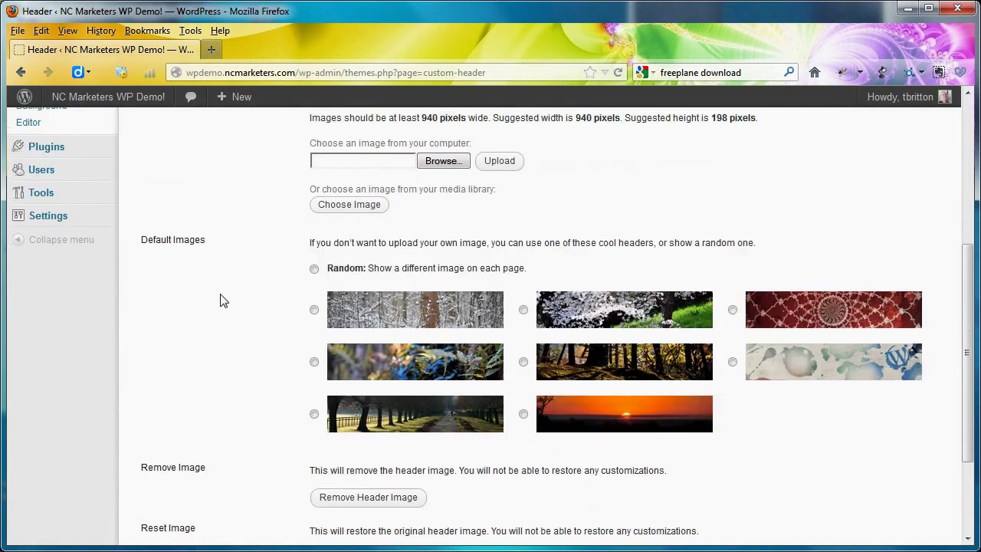
click(523, 362)
scroll(257, 338, down, 3)
click(193, 463)
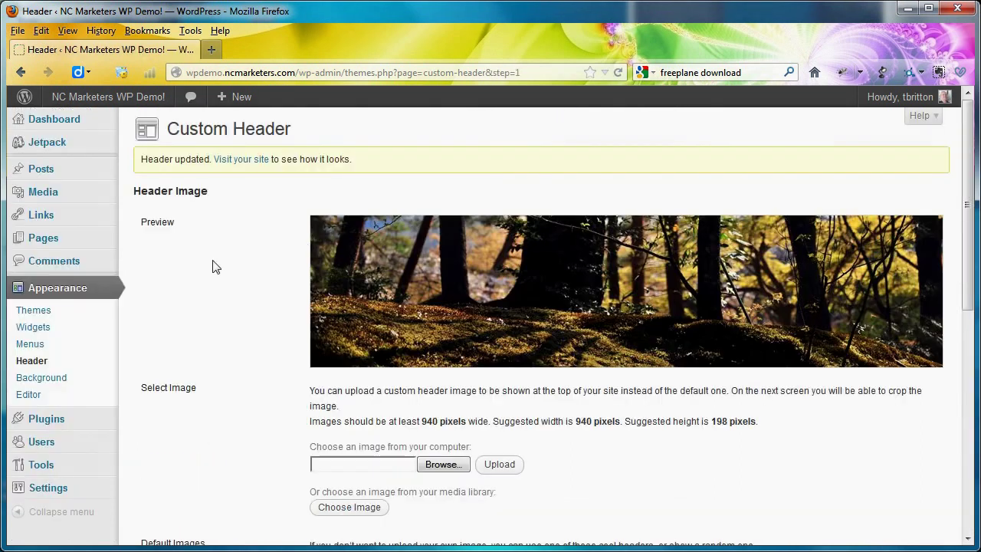
Check the new header image on the live site and reopen the custom header settings through the dashboard.
click(150, 96)
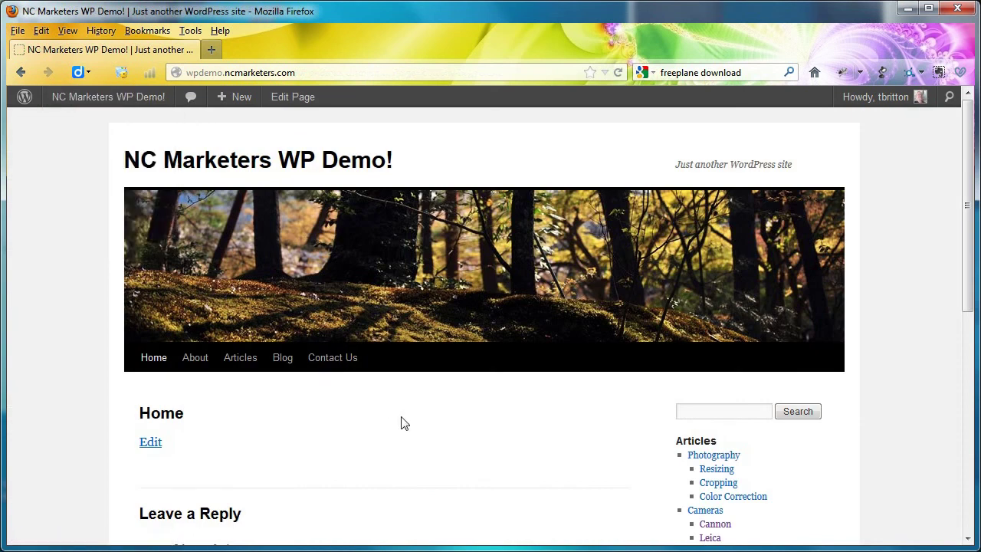
scroll(404, 423, down, 5)
scroll(403, 416, up, 5)
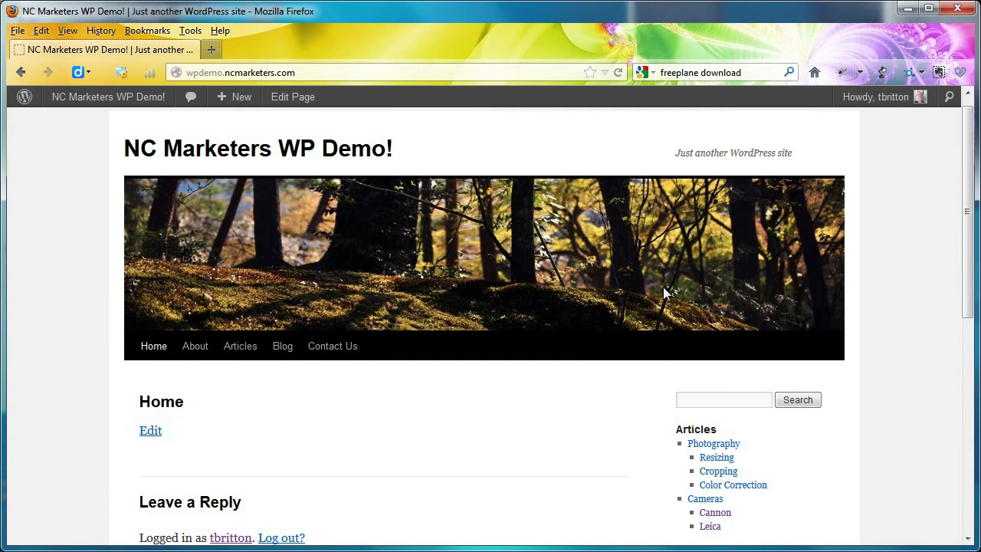
click(120, 99)
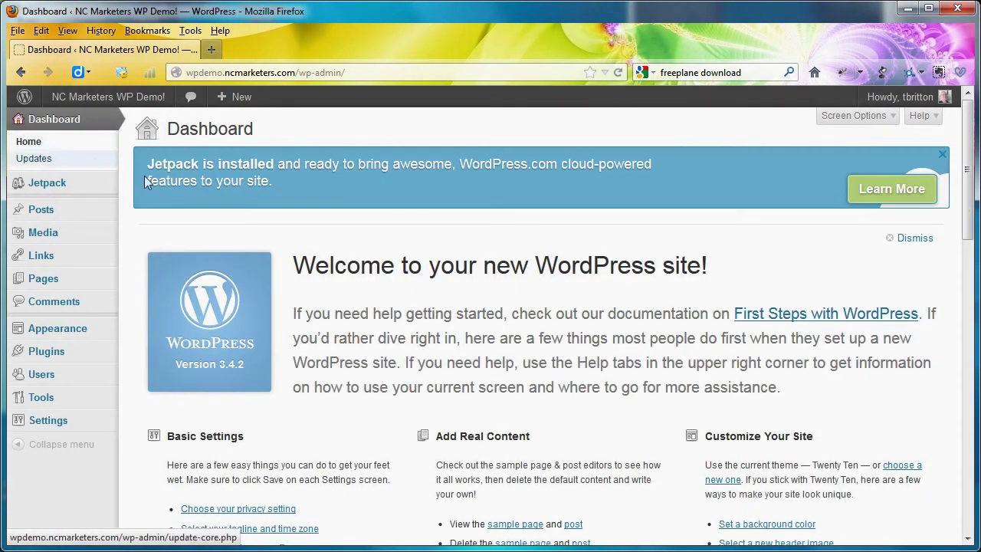
mouse_move(95, 330)
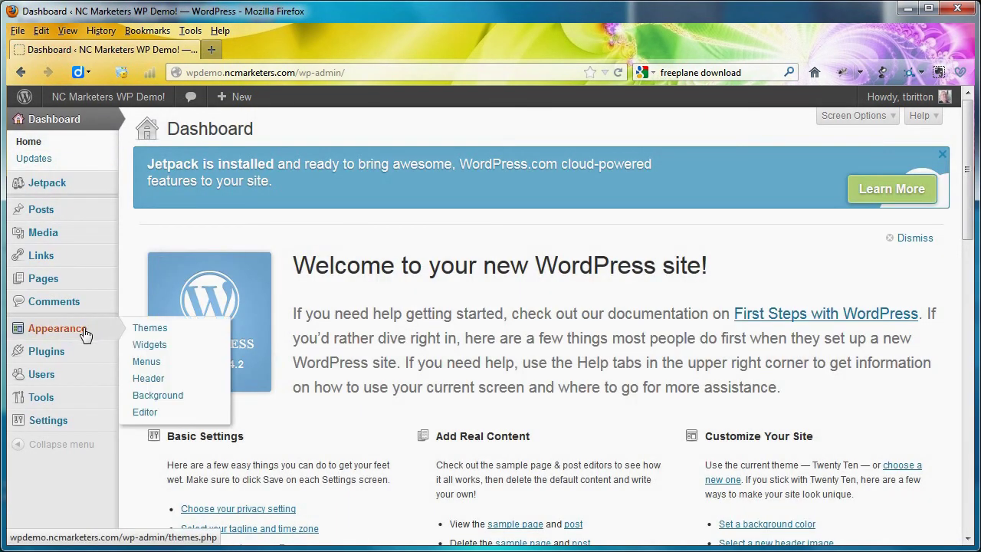
click(146, 378)
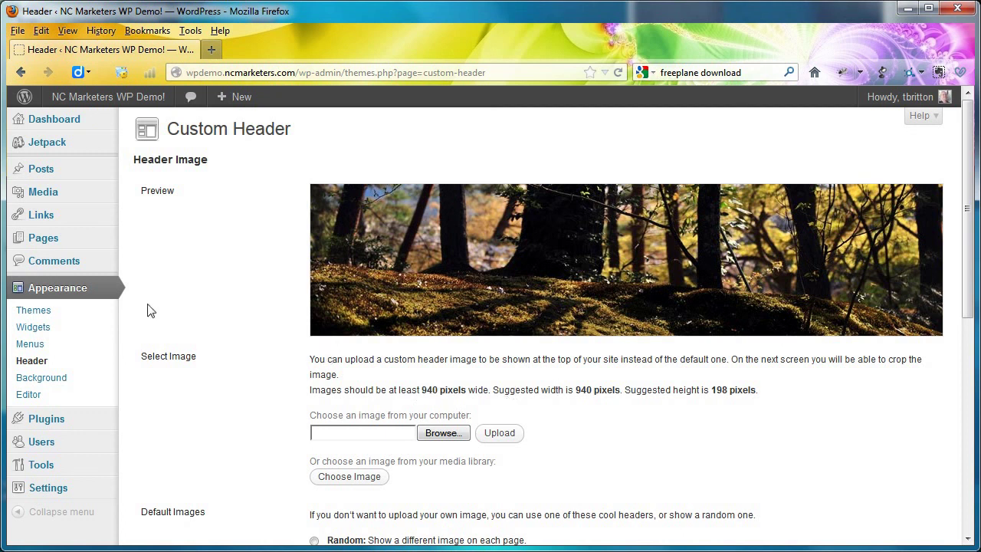
Open the theme management screen, start a live preview of Twenty Eleven, and look over the previewed home page.
click(43, 314)
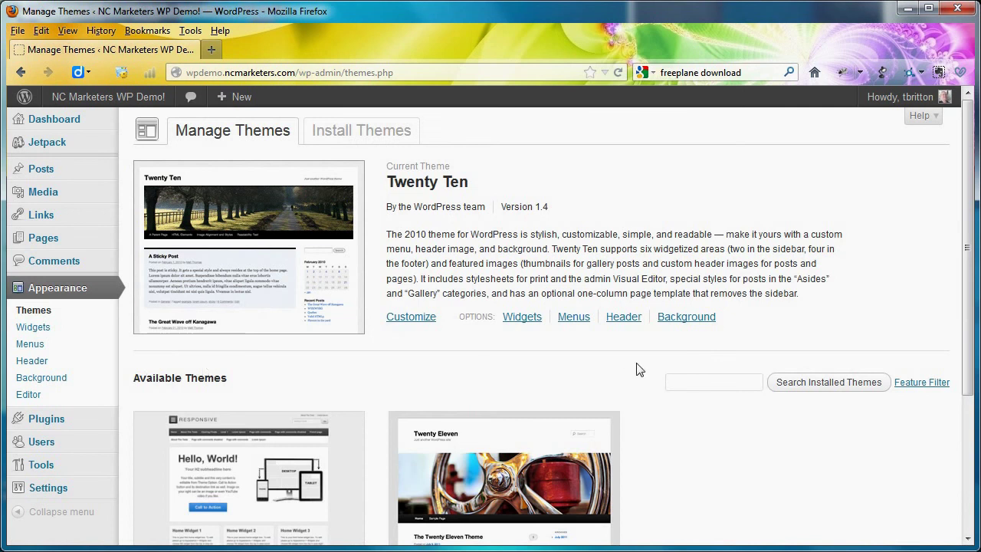
scroll(640, 369, down, 1)
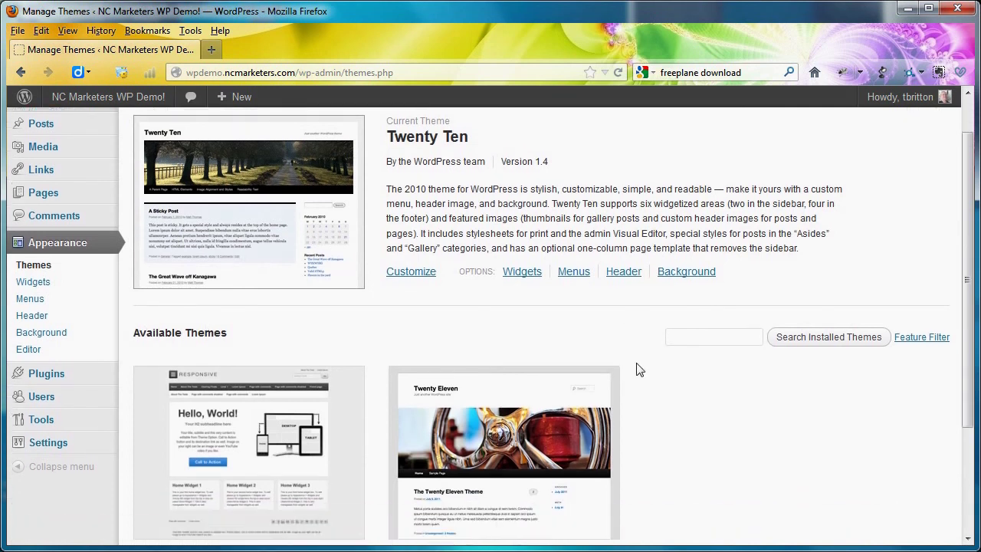
scroll(639, 370, down, 3)
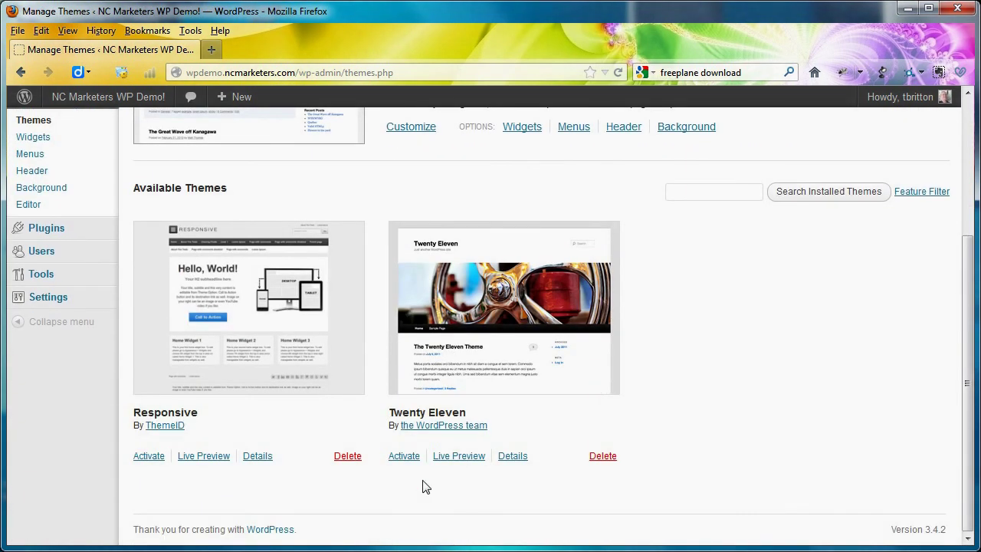
click(469, 456)
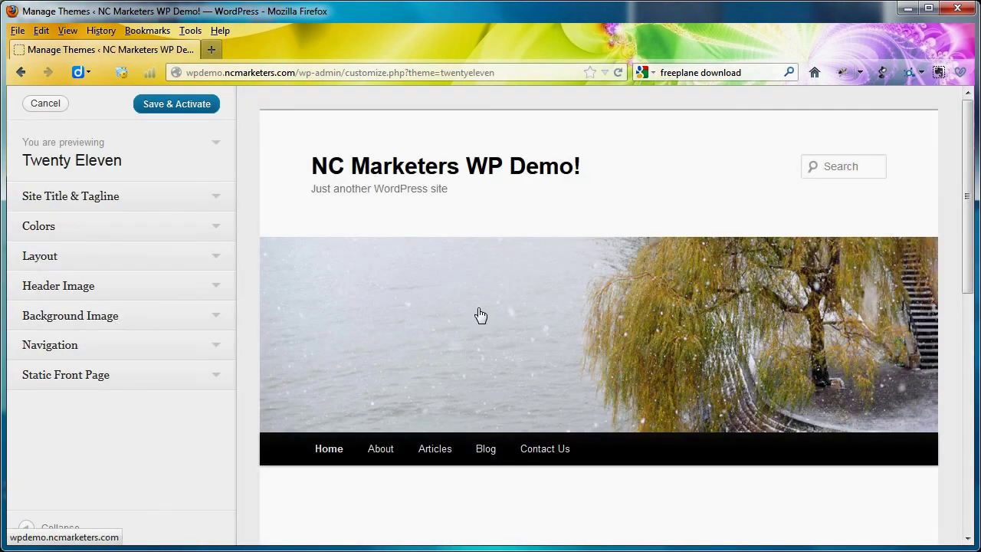
scroll(427, 328, down, 10)
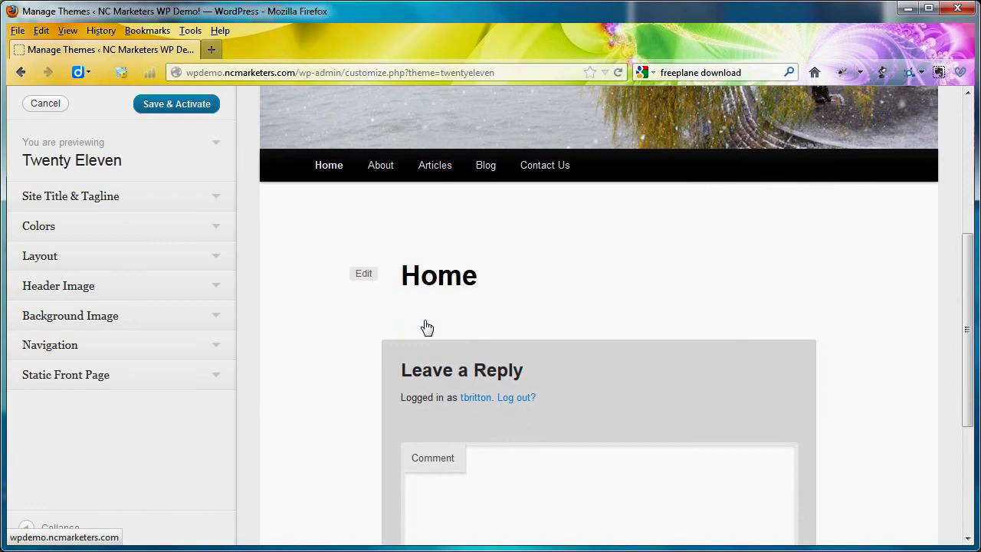
scroll(426, 327, up, 10)
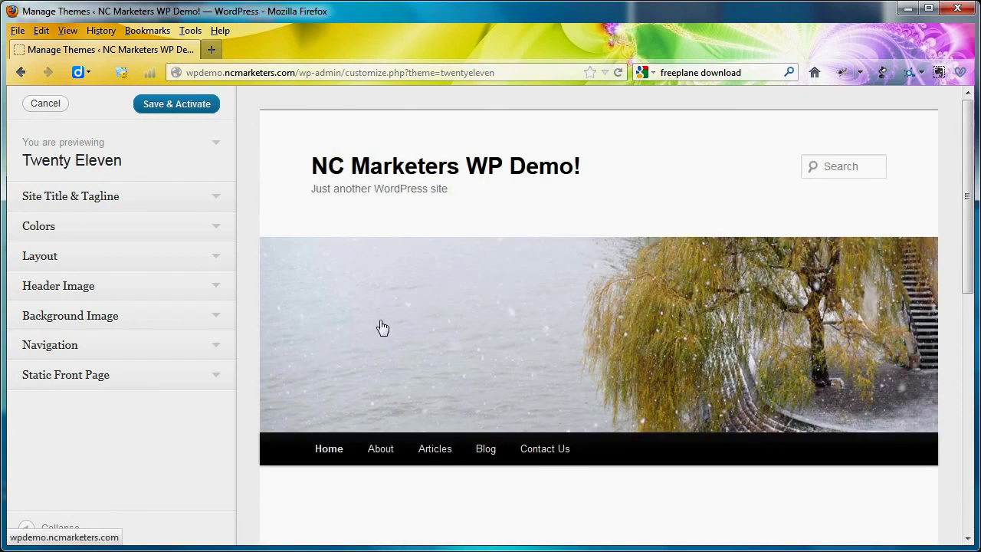
Examine the Header Image, Navigation, and Site Title & Tagline options in the Twenty Eleven preview.
click(213, 291)
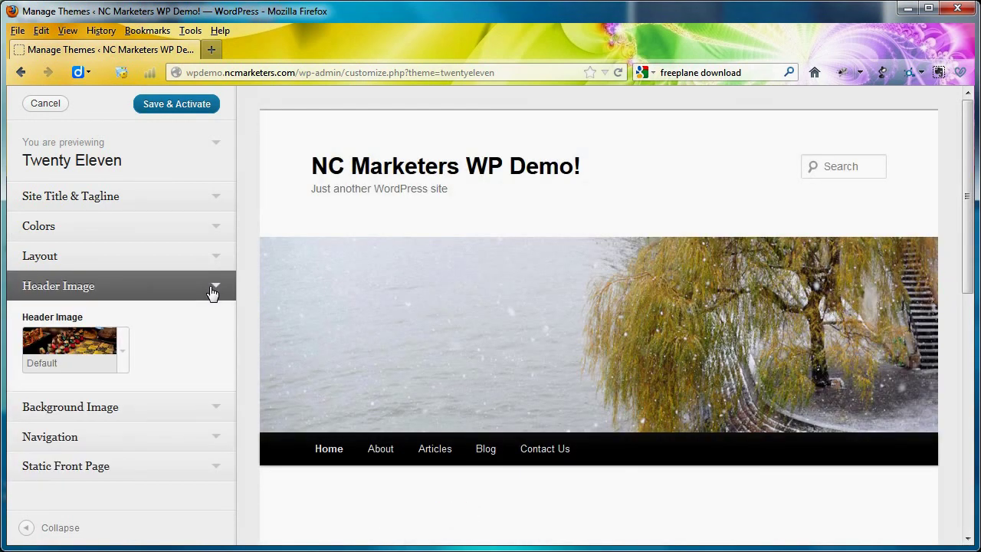
click(214, 442)
scroll(247, 488, down, 4)
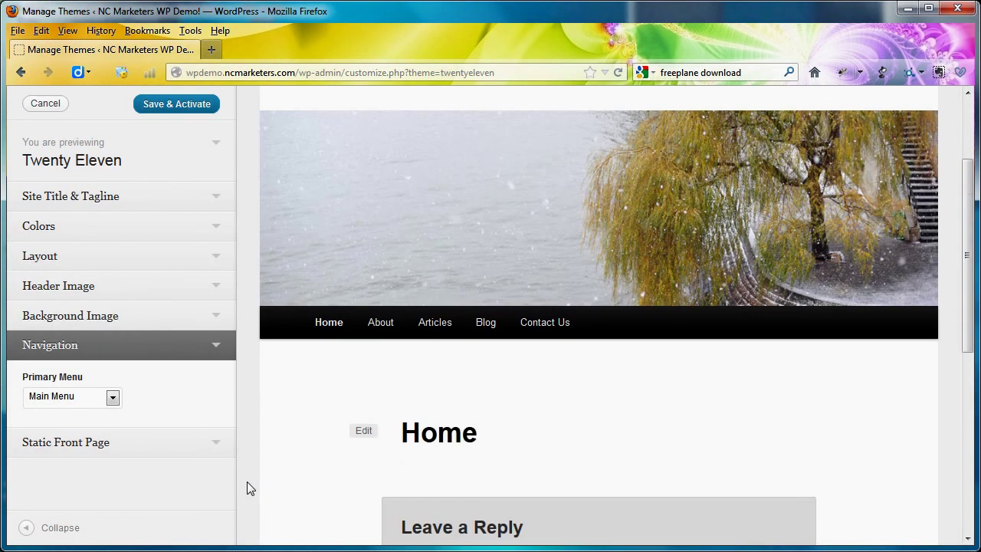
scroll(247, 488, down, 5)
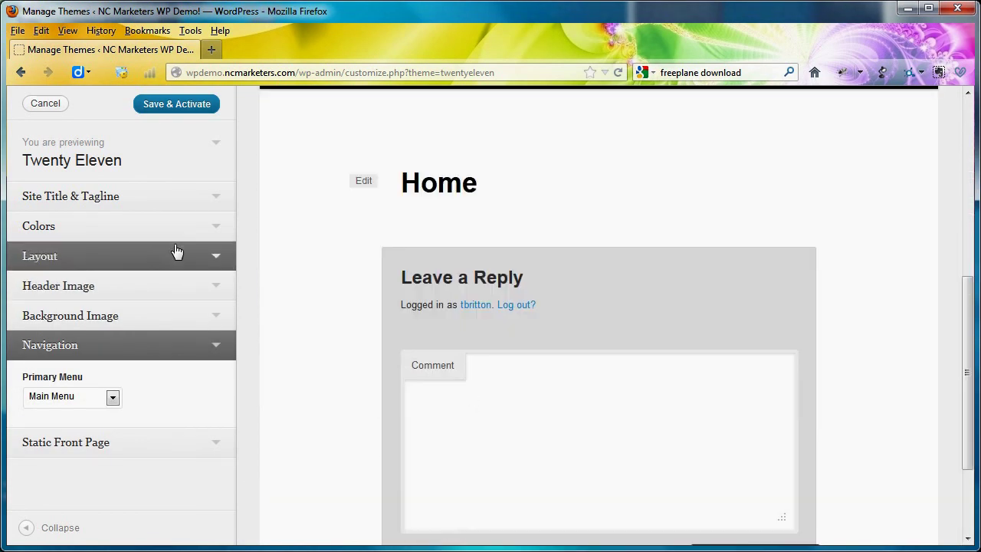
click(216, 197)
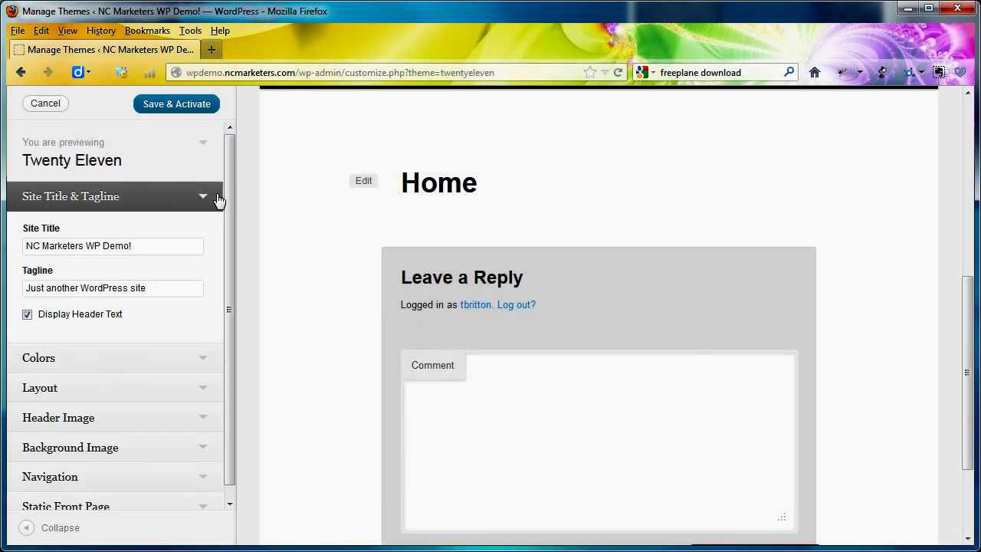
Set the Twenty Eleven layout to Content on right, then save the settings and activate the theme.
click(203, 389)
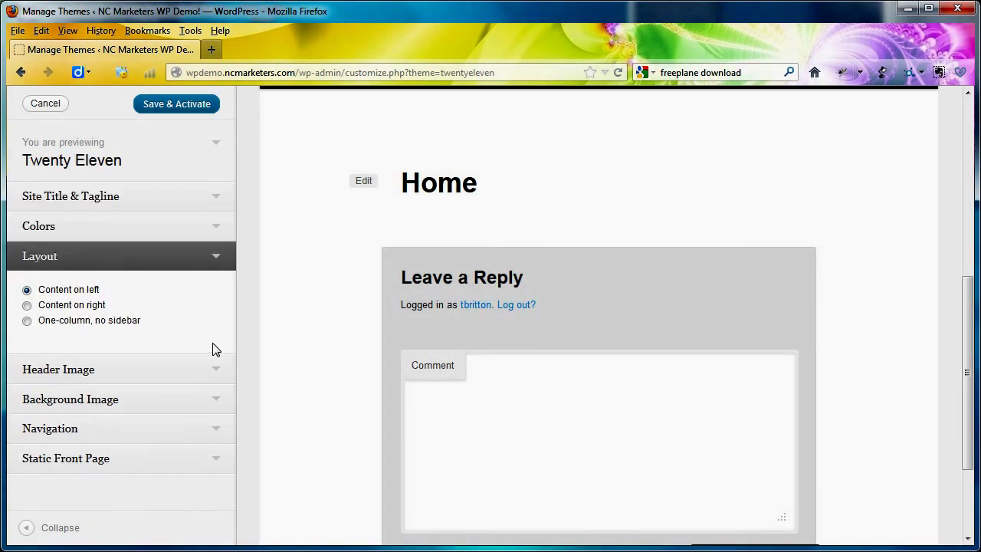
click(28, 305)
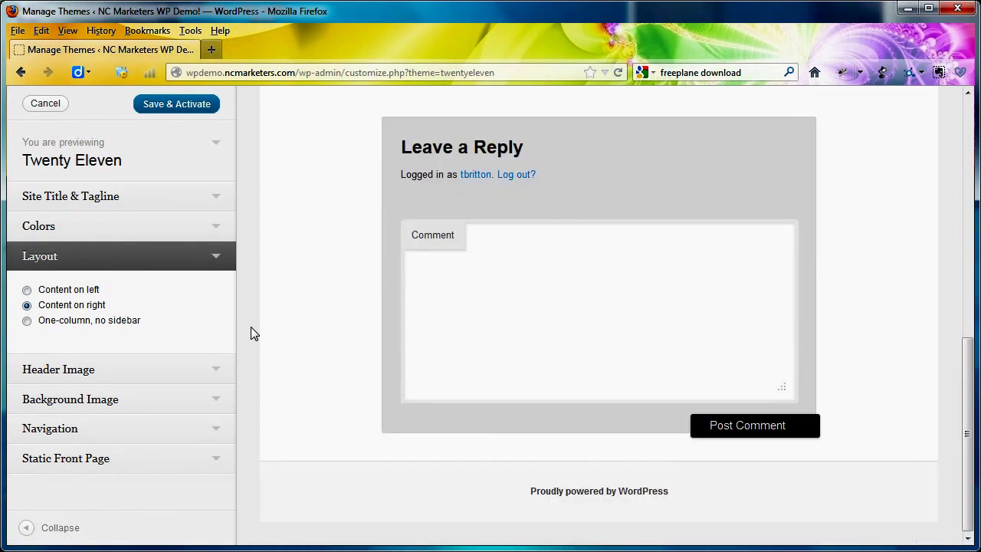
click(198, 111)
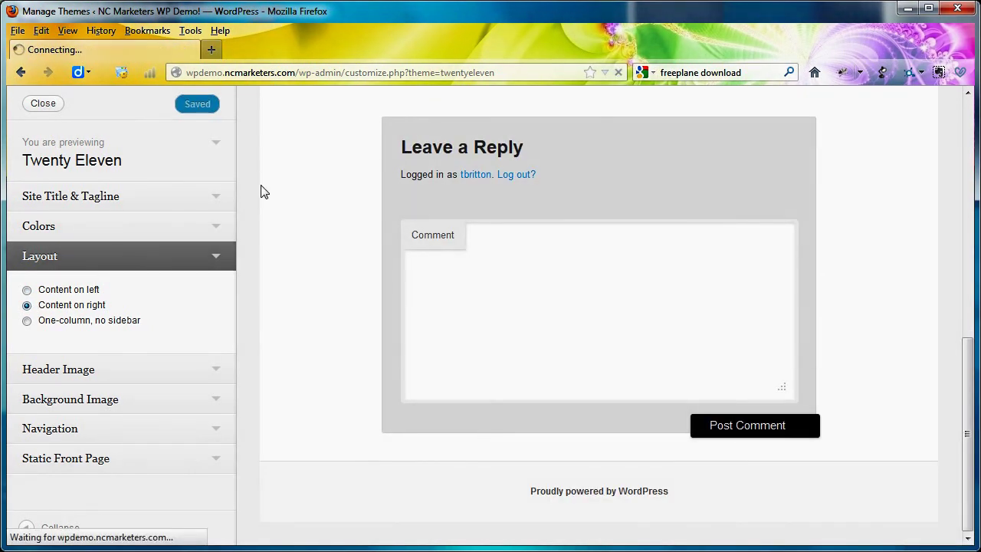
Look over the active theme's details and visit the live site to examine its Twenty Eleven layout and navigation.
scroll(324, 250, down, 4)
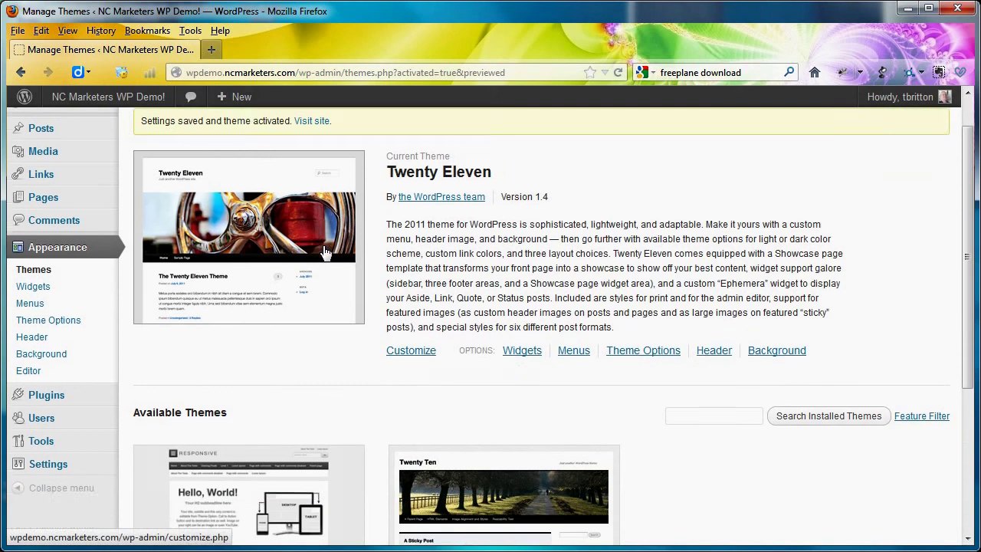
scroll(324, 251, up, 4)
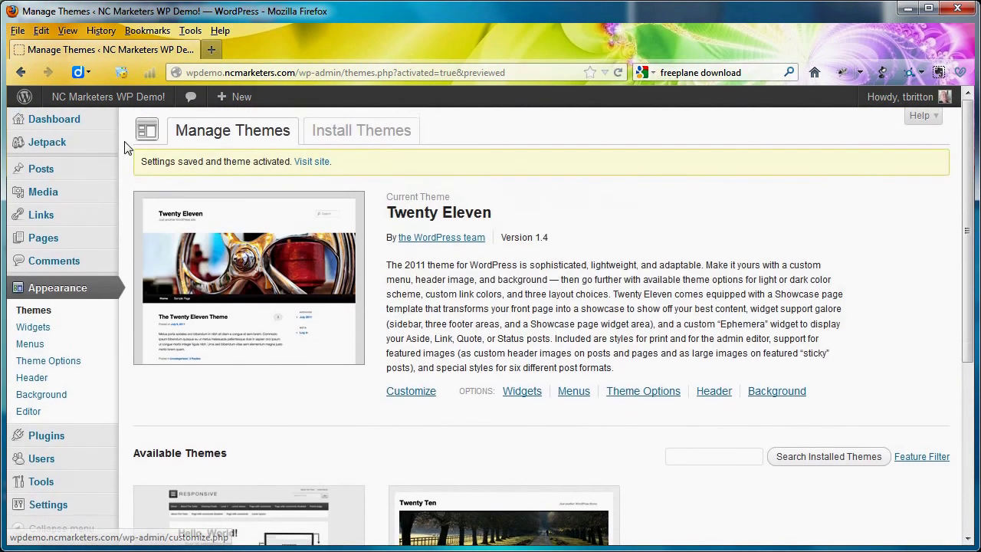
click(109, 102)
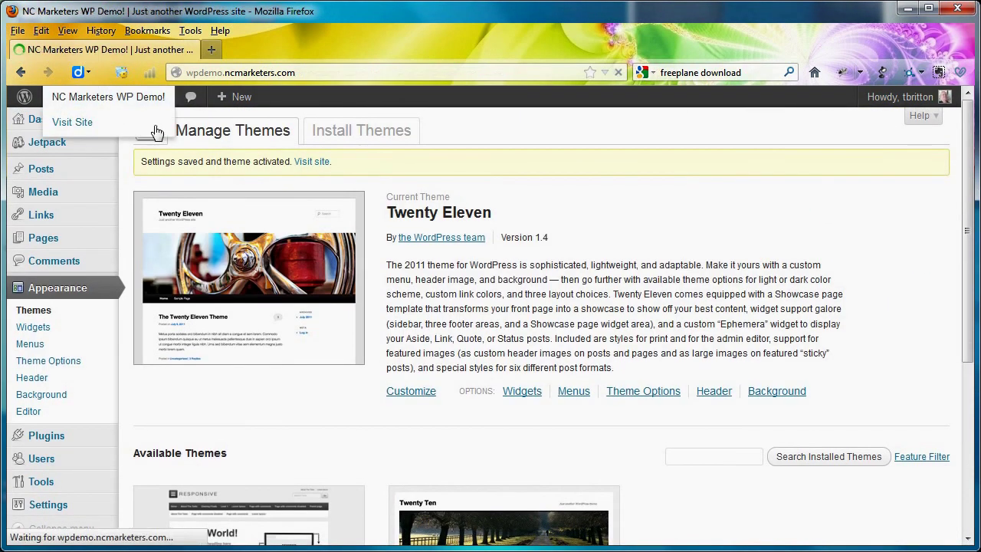
scroll(475, 293, down, 3)
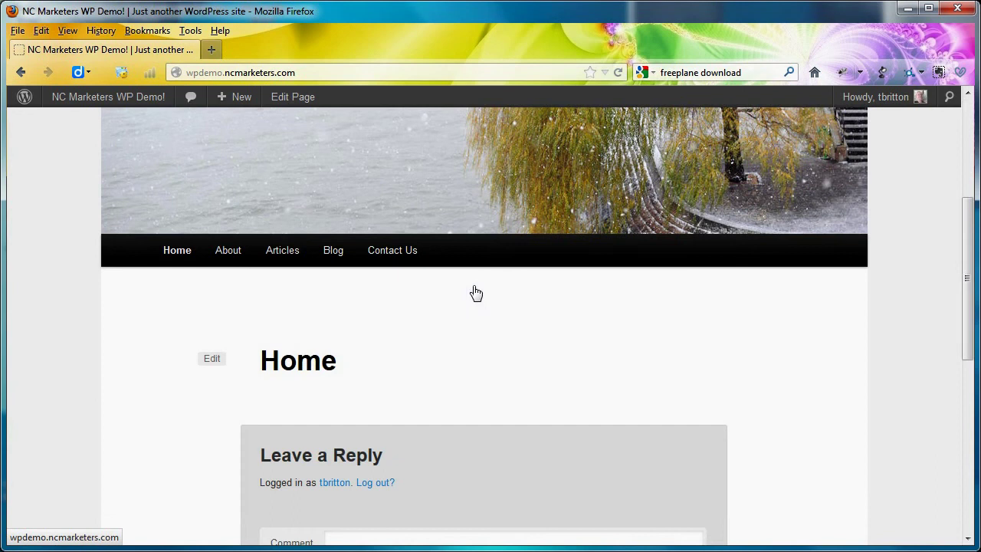
Check the live site's footer links, then return to theme management and activate the Twenty Ten theme.
scroll(475, 293, down, 5)
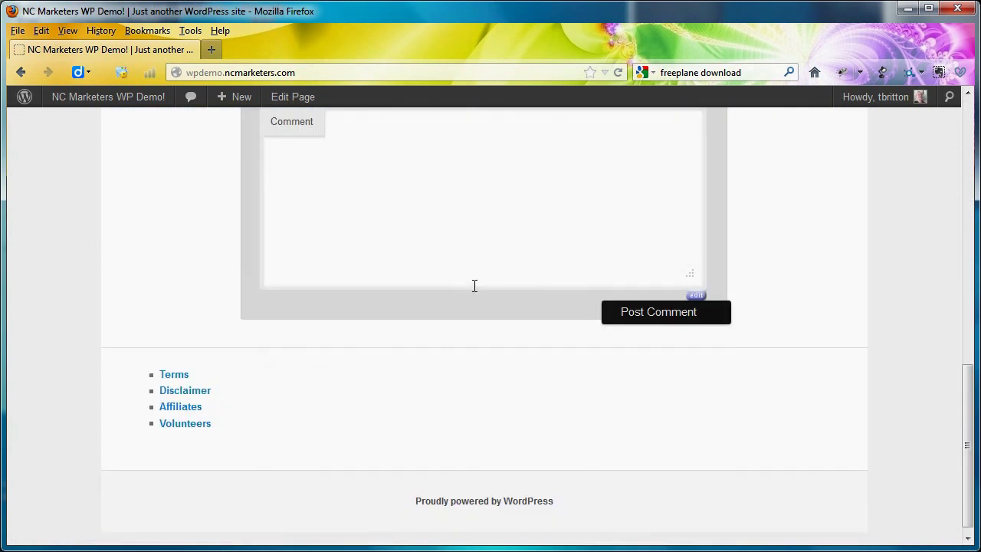
scroll(473, 285, up, 8)
mouse_move(97, 103)
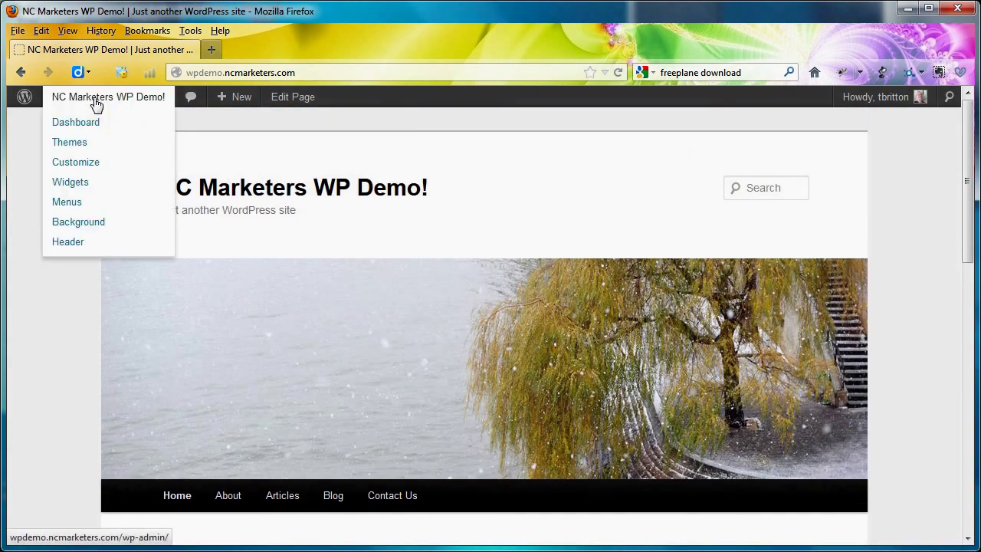
click(81, 144)
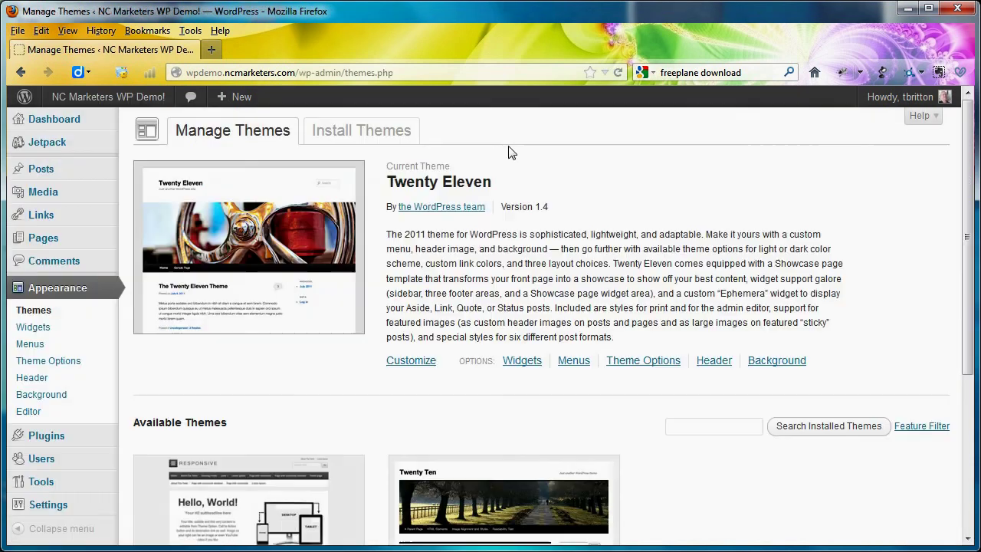
scroll(550, 386, down, 5)
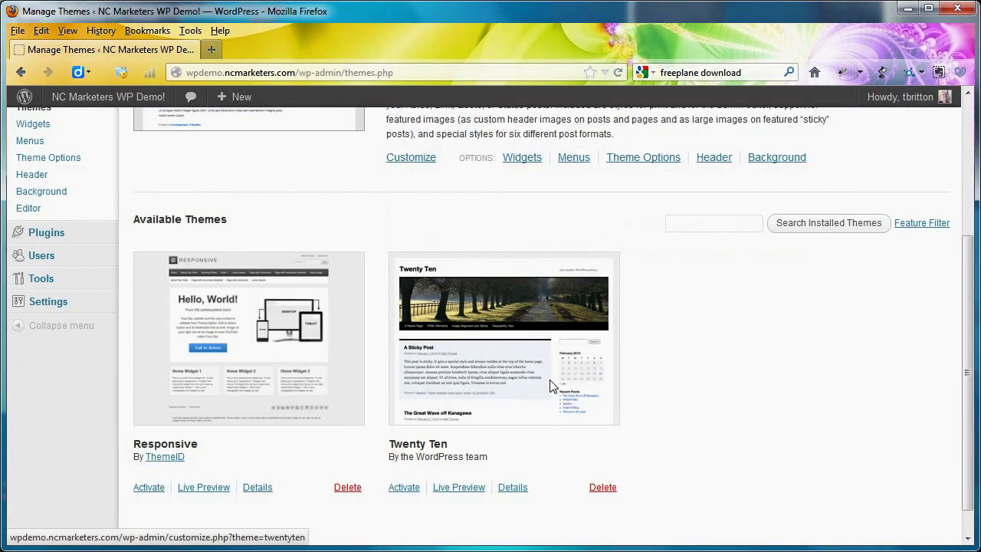
click(403, 487)
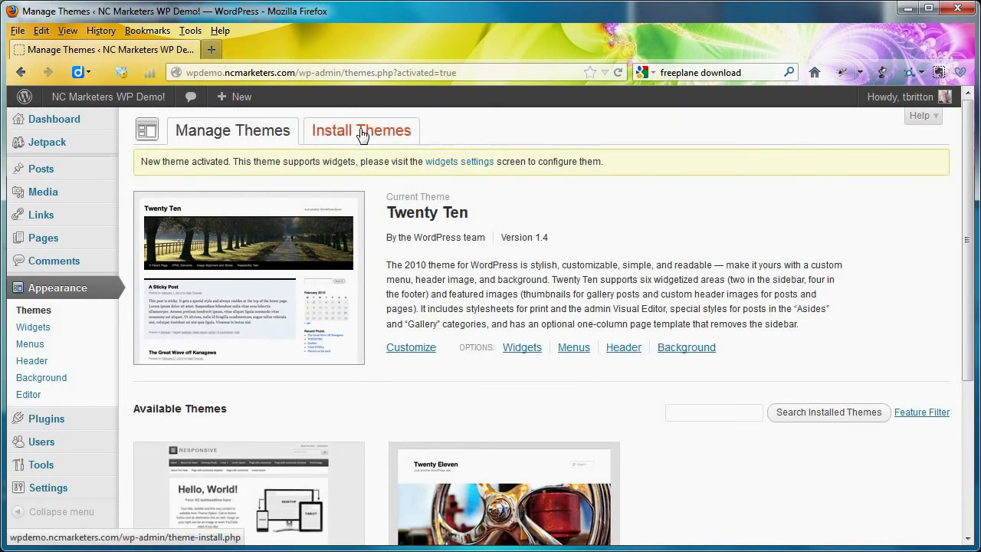
Look over the feature filter options for installing new themes and browse the Featured themes.
click(361, 133)
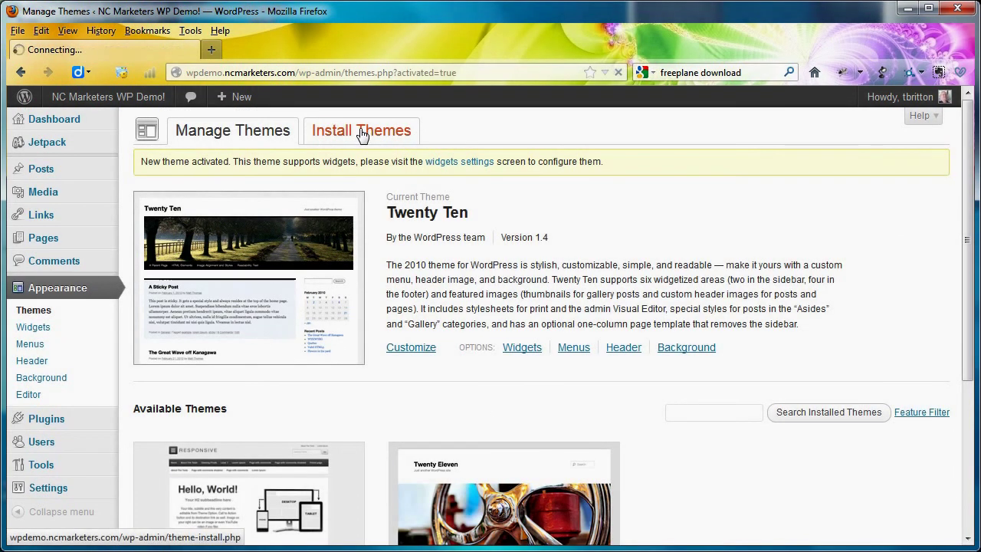
scroll(538, 175, down, 5)
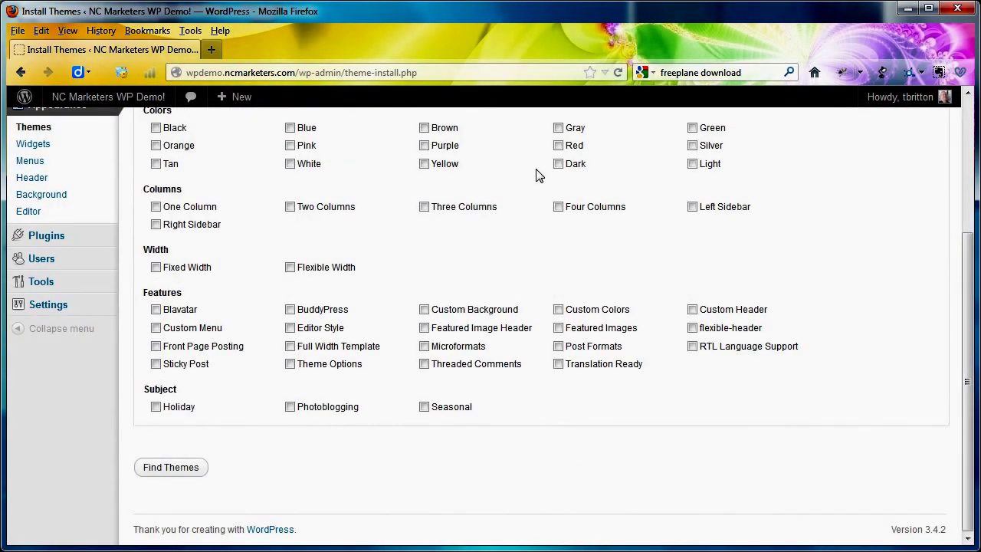
scroll(536, 176, up, 5)
scroll(530, 210, down, 1)
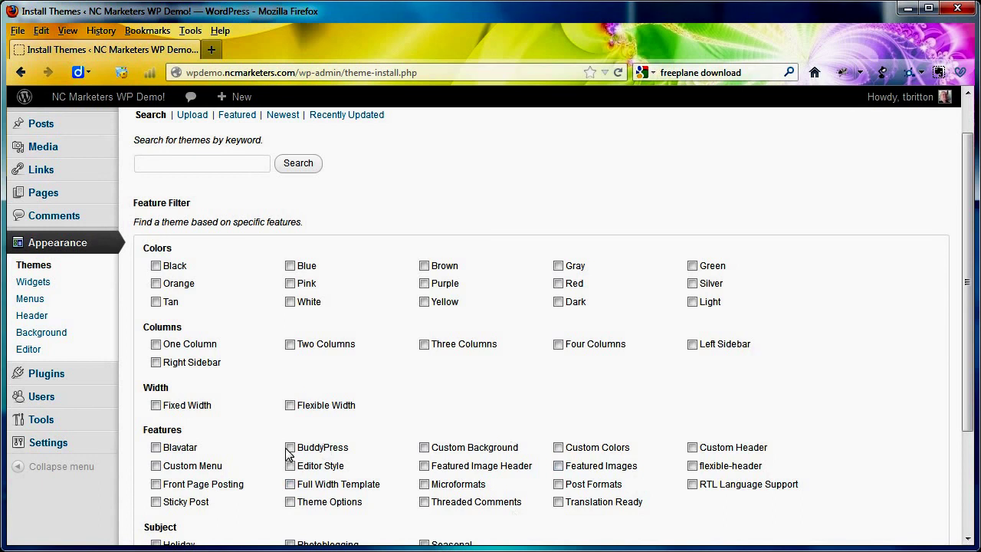
click(237, 115)
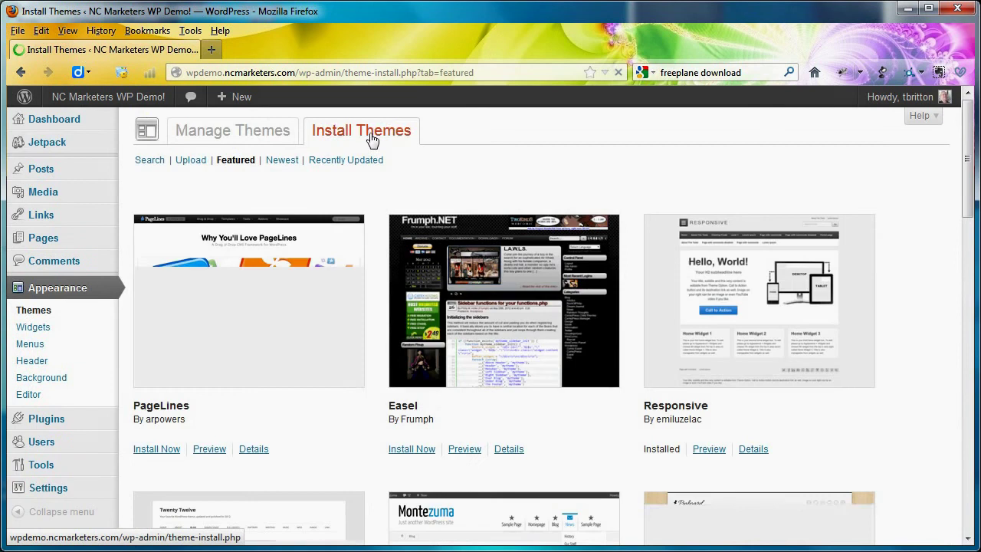
scroll(429, 162, down, 3)
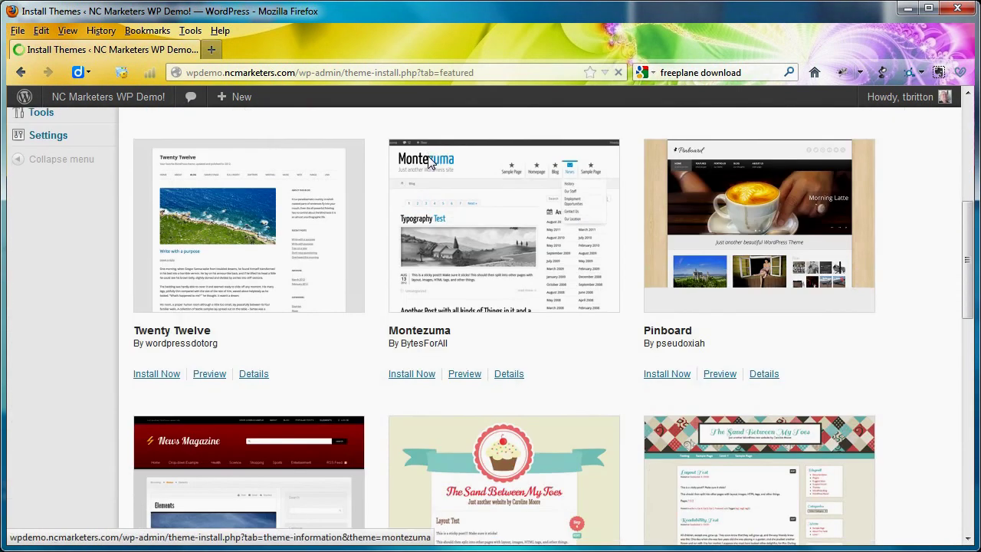
scroll(430, 163, down, 5)
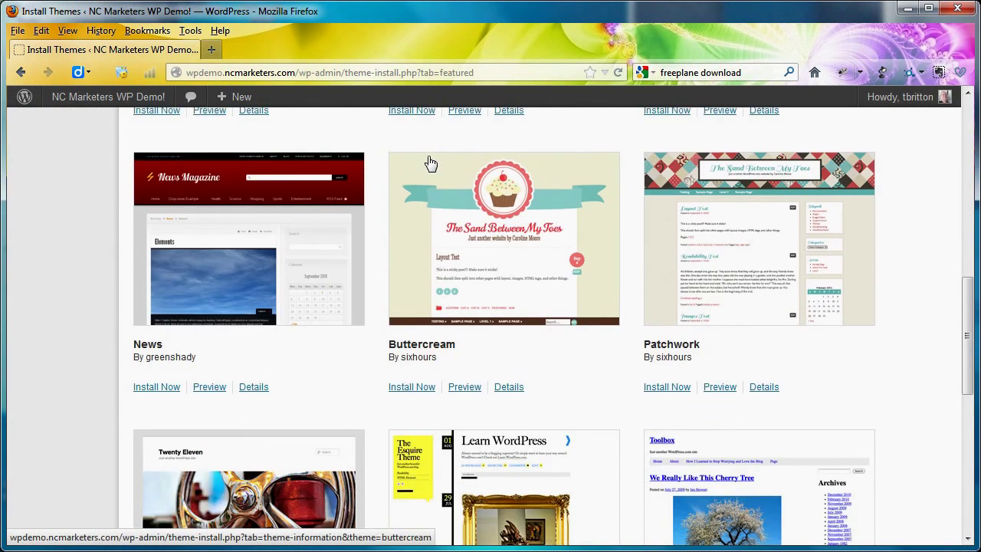
scroll(431, 163, up, 8)
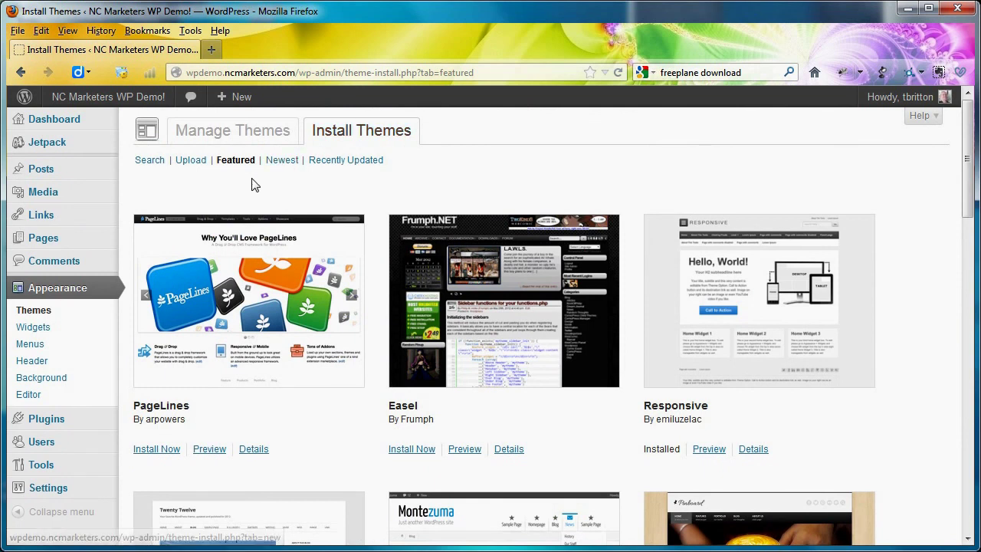
Open the Menus screen and check which menus can be assigned to Primary Navigation.
click(43, 346)
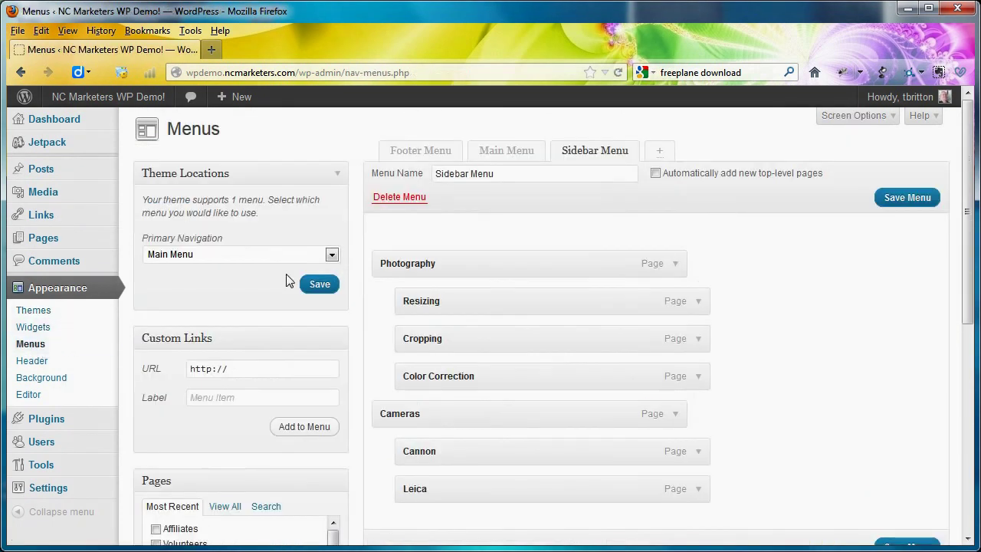
click(329, 256)
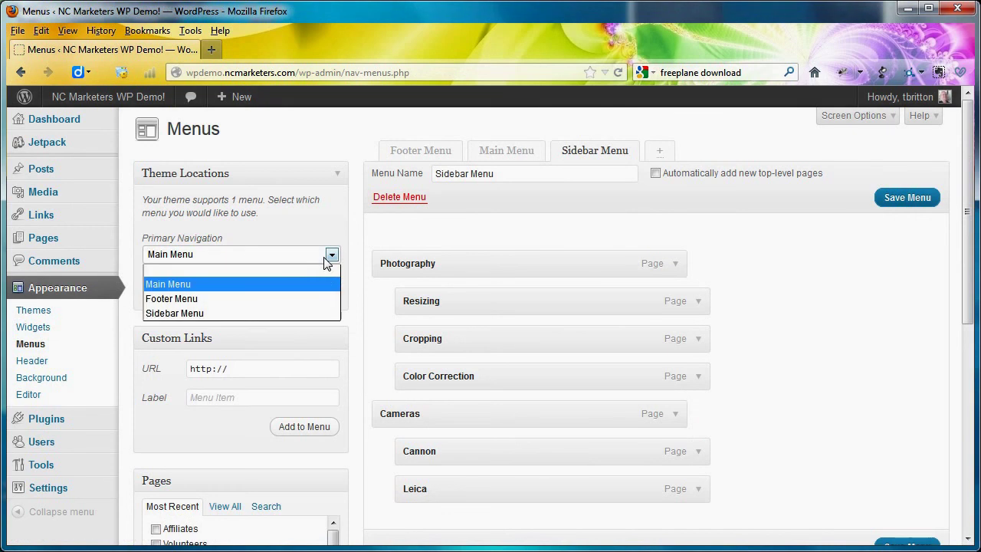
click(326, 261)
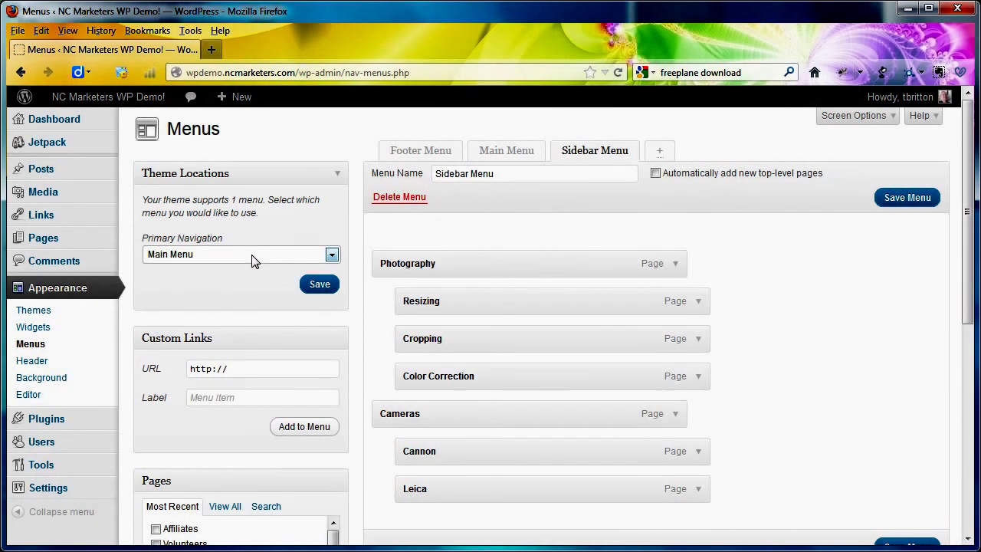
Open the Widgets screen and examine the Categories widget's settings and the theme's available widget areas.
click(49, 327)
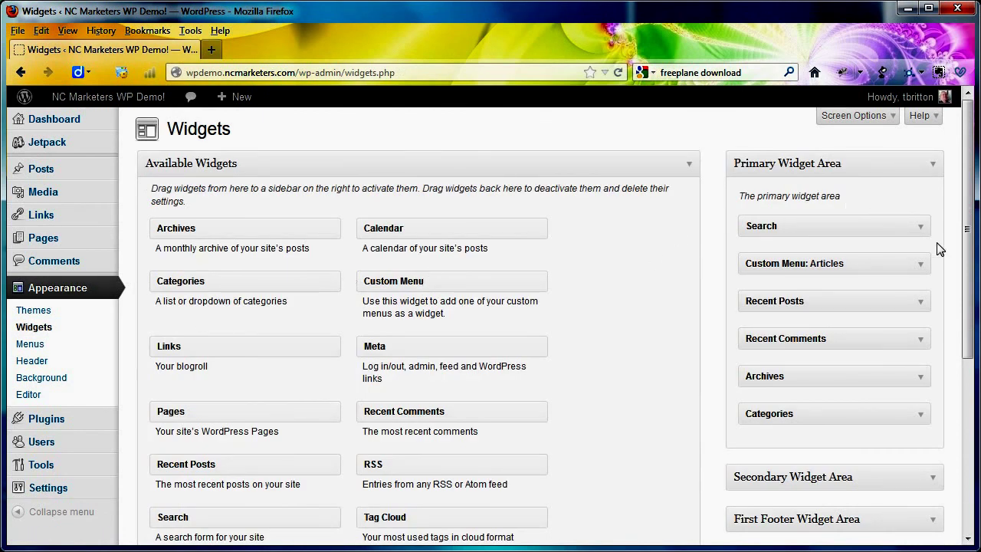
click(918, 418)
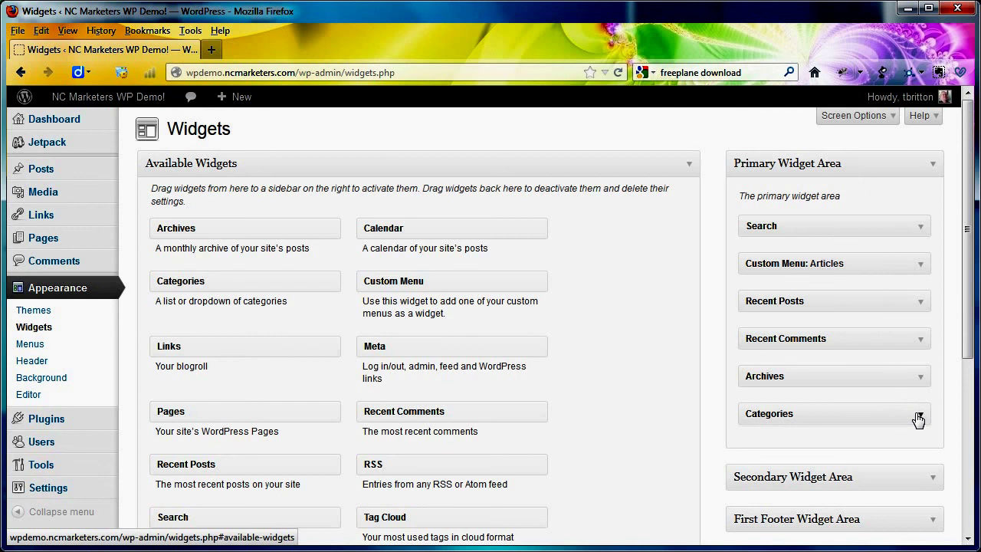
scroll(841, 447, down, 3)
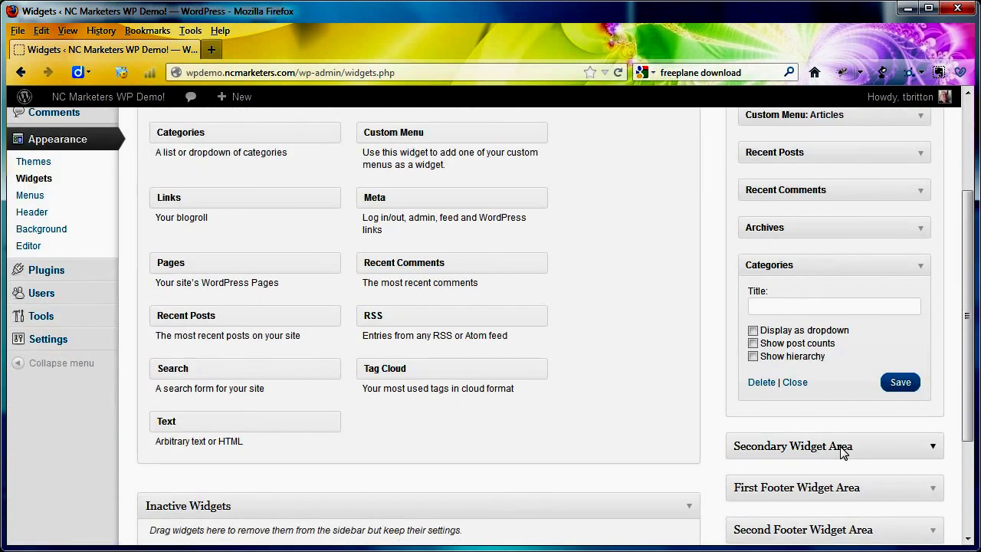
scroll(841, 450, down, 2)
scroll(843, 452, up, 5)
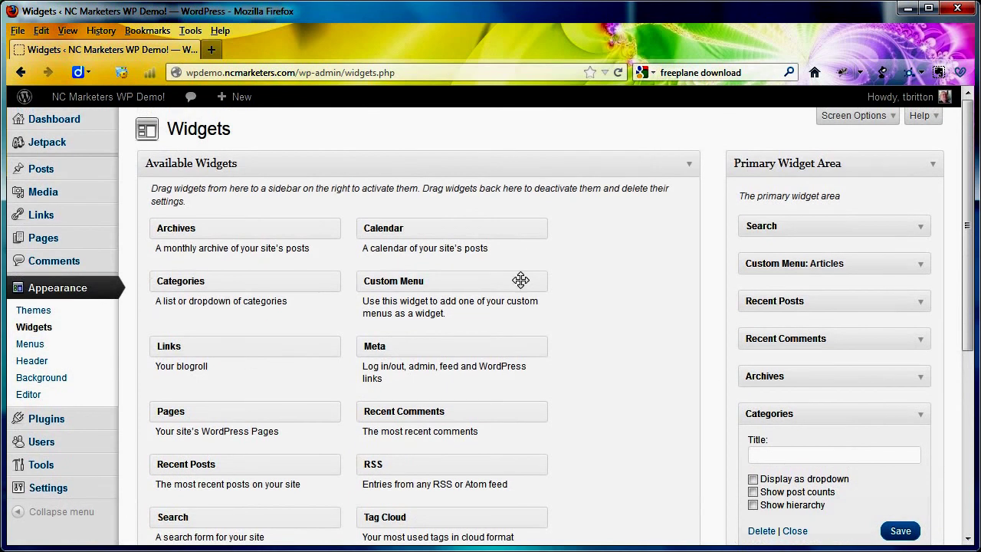
Add the Opinions and Reviews, Thoughts, and Tutorials categories to the Sidebar Menu and save the menu.
click(29, 345)
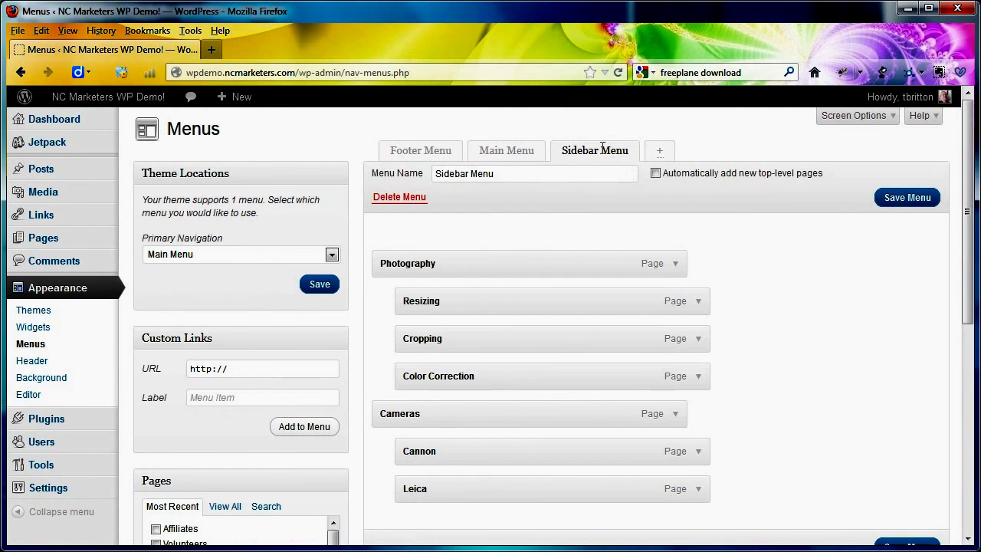
scroll(427, 357, down, 5)
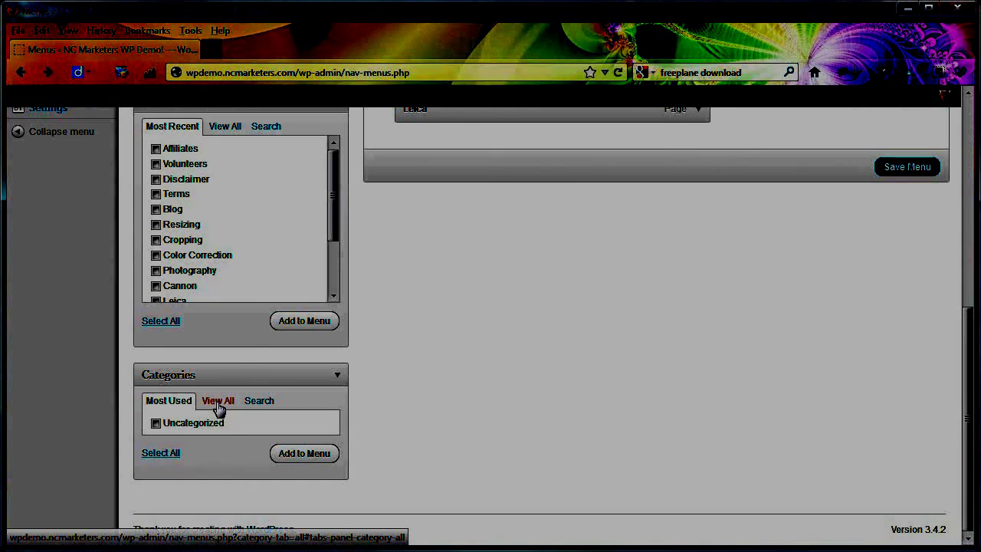
click(218, 401)
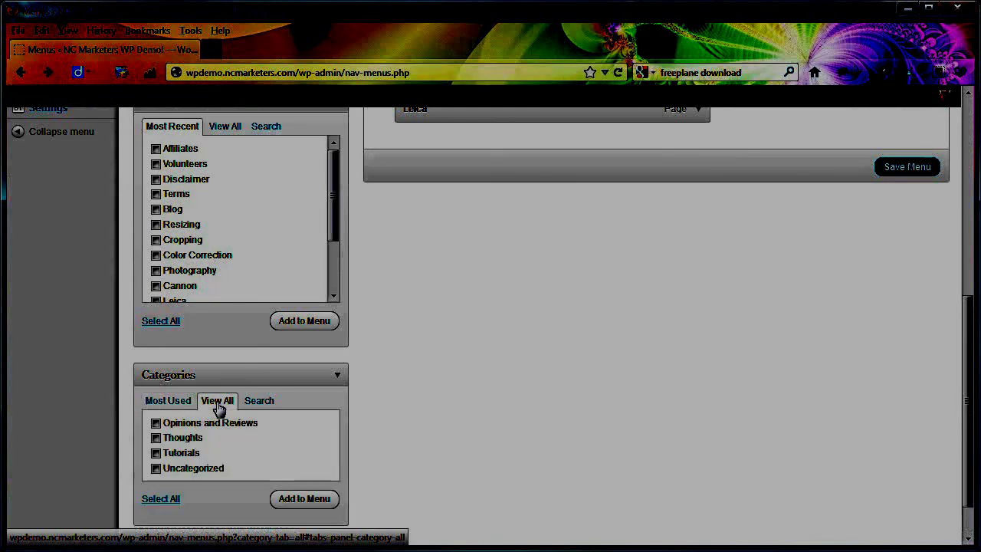
click(155, 423)
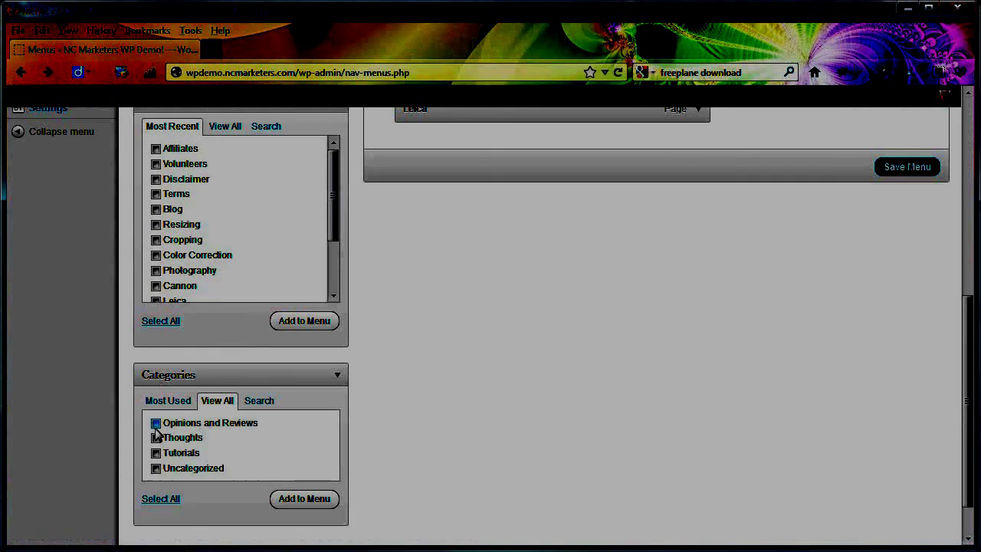
click(156, 438)
click(156, 453)
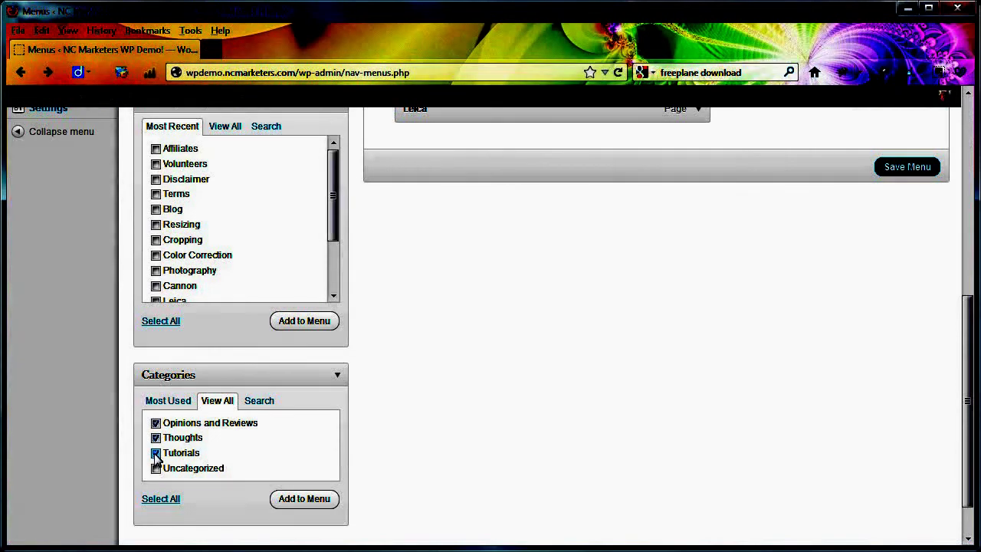
click(274, 497)
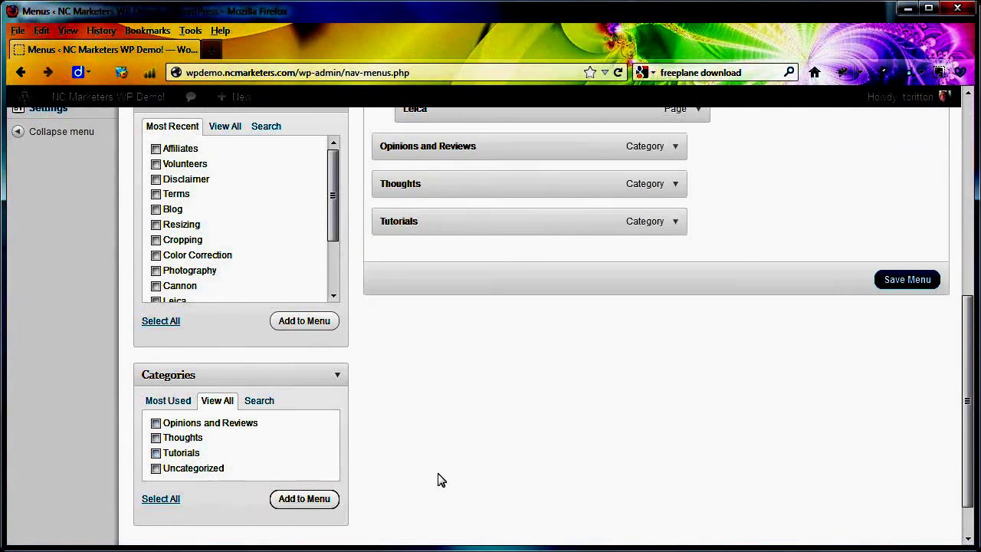
scroll(561, 455, up, 5)
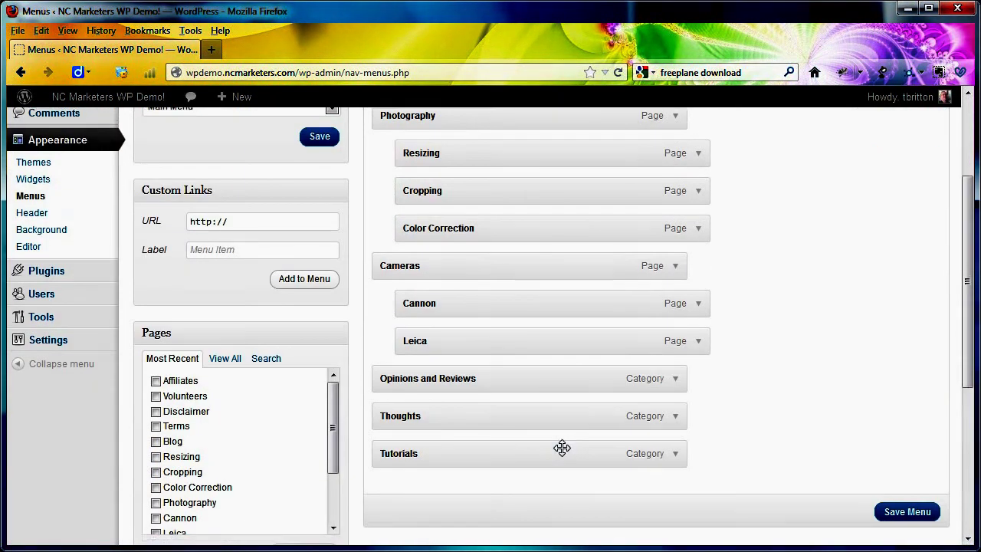
scroll(562, 447, down, 1)
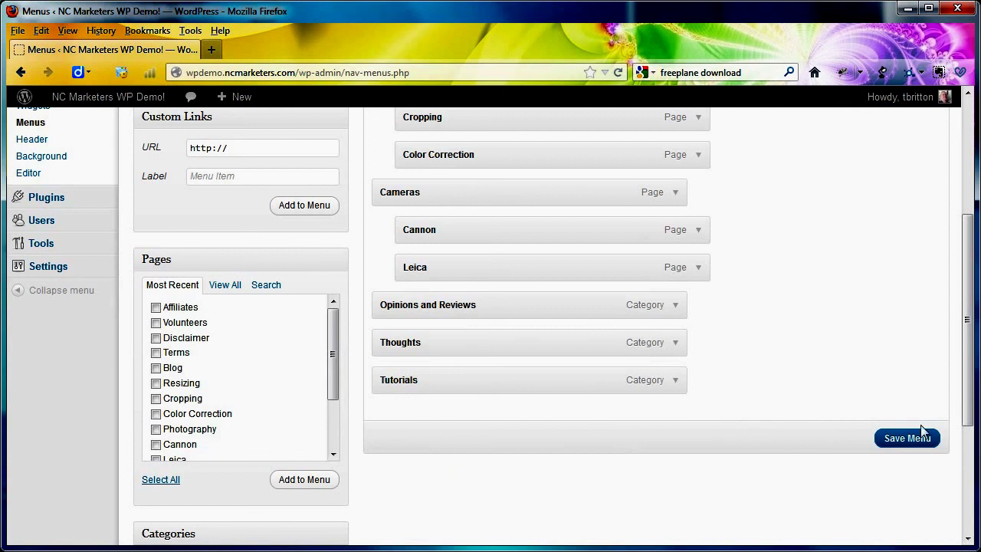
click(927, 443)
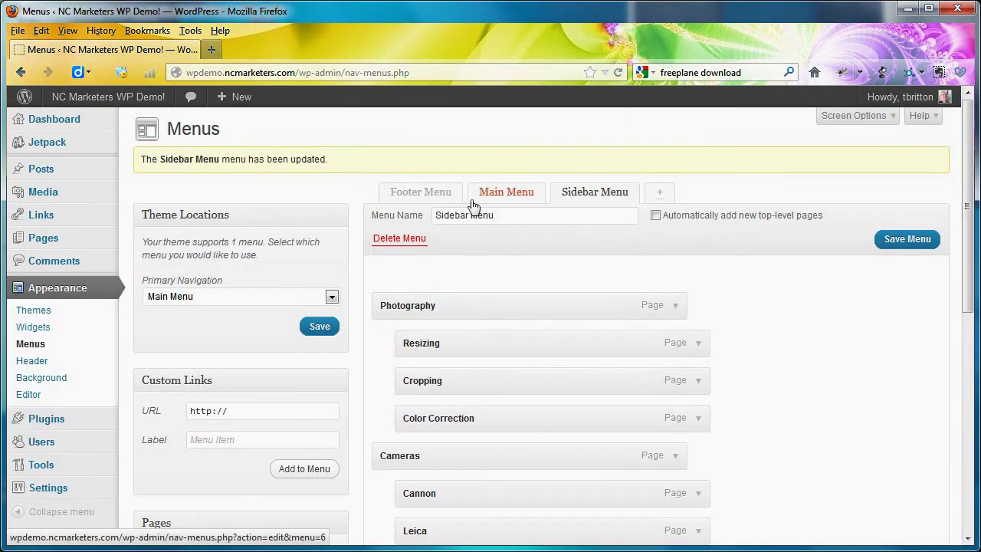
Visit the live site and examine its header, main navigation, and the Articles menu in the sidebar.
click(79, 108)
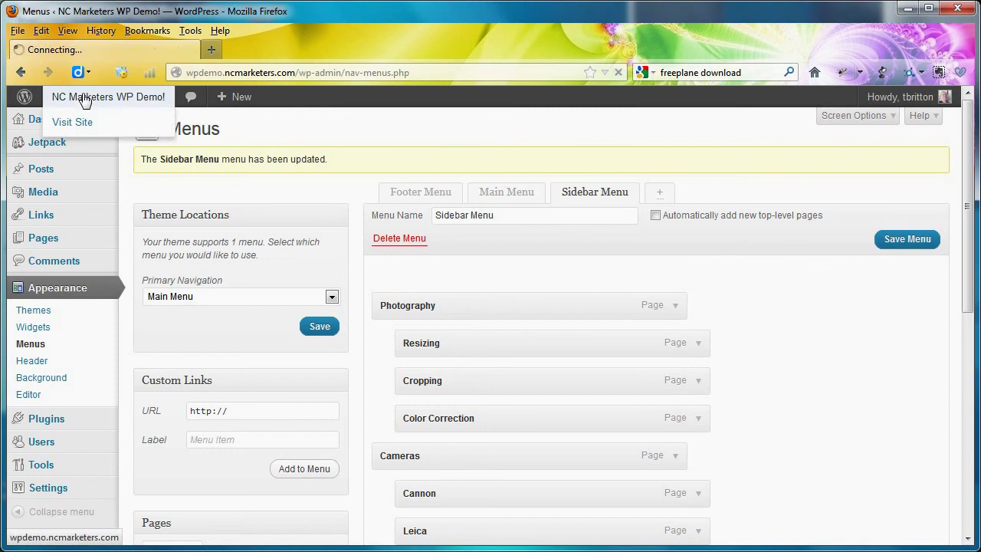
scroll(649, 356, down, 4)
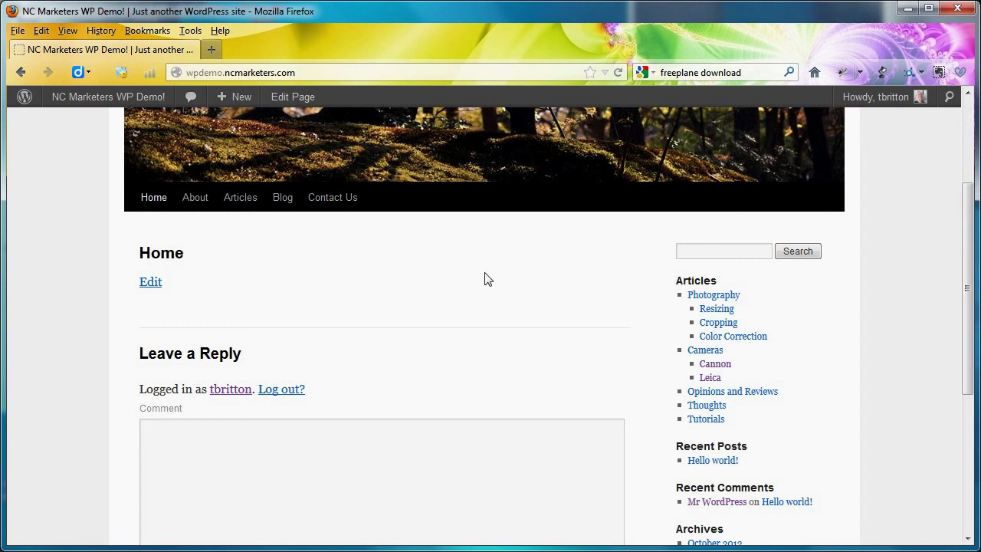
scroll(486, 278, down, 3)
scroll(485, 276, up, 4)
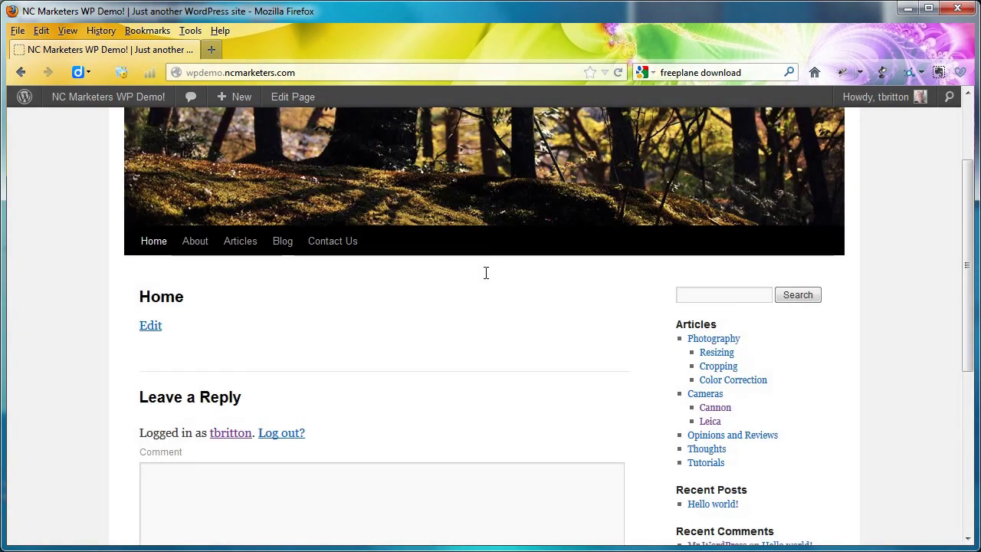
scroll(486, 273, up, 3)
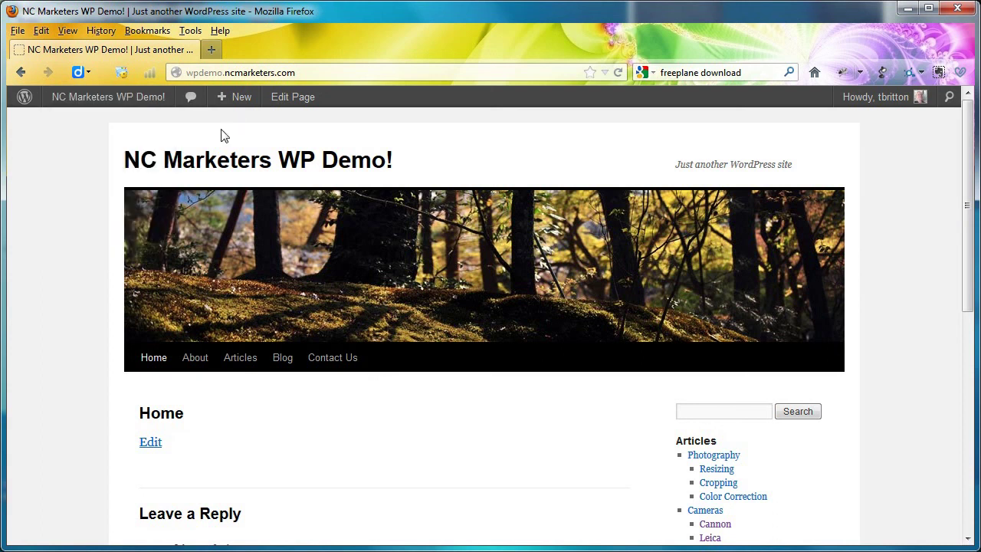
Return to the site's dashboard and open the Widgets screen.
double_click(205, 73)
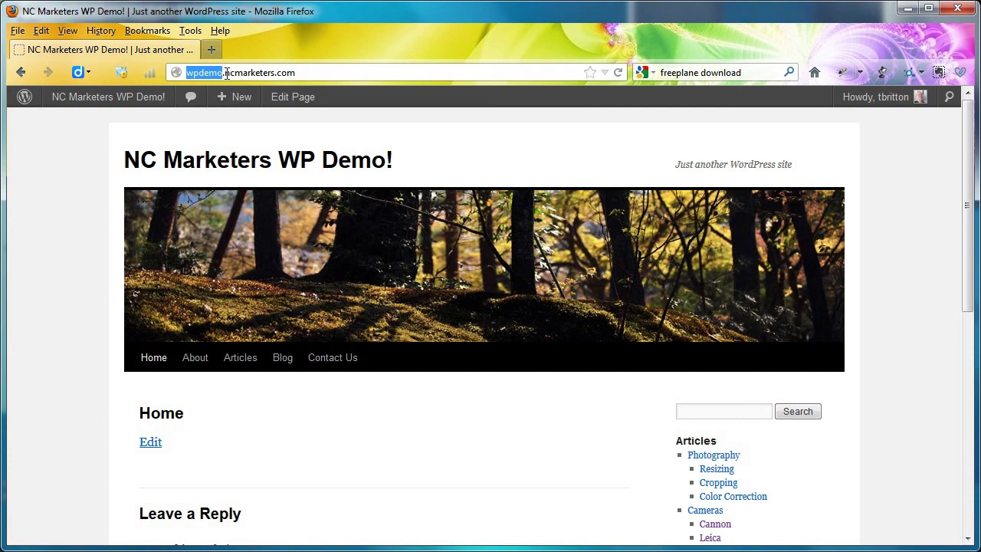
click(313, 73)
click(140, 101)
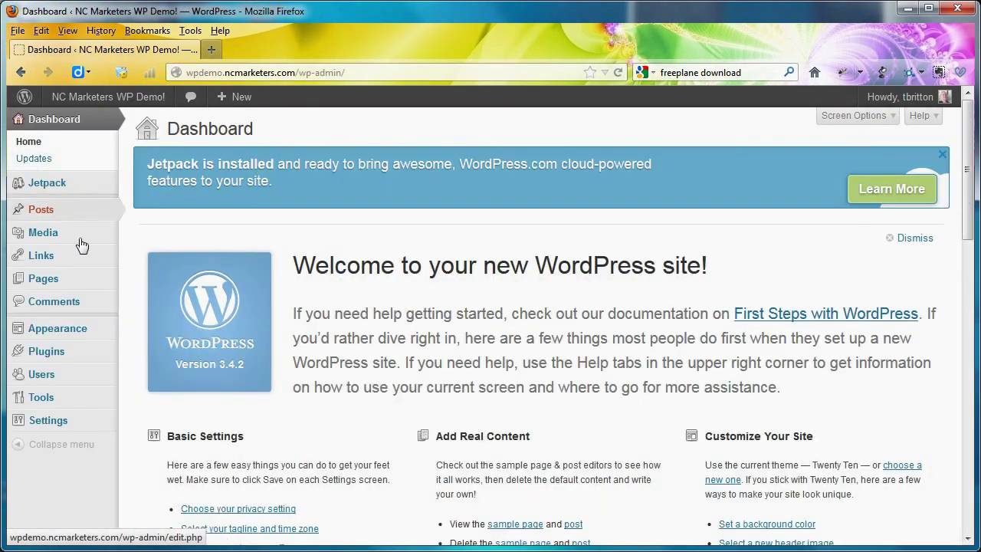
mouse_move(94, 334)
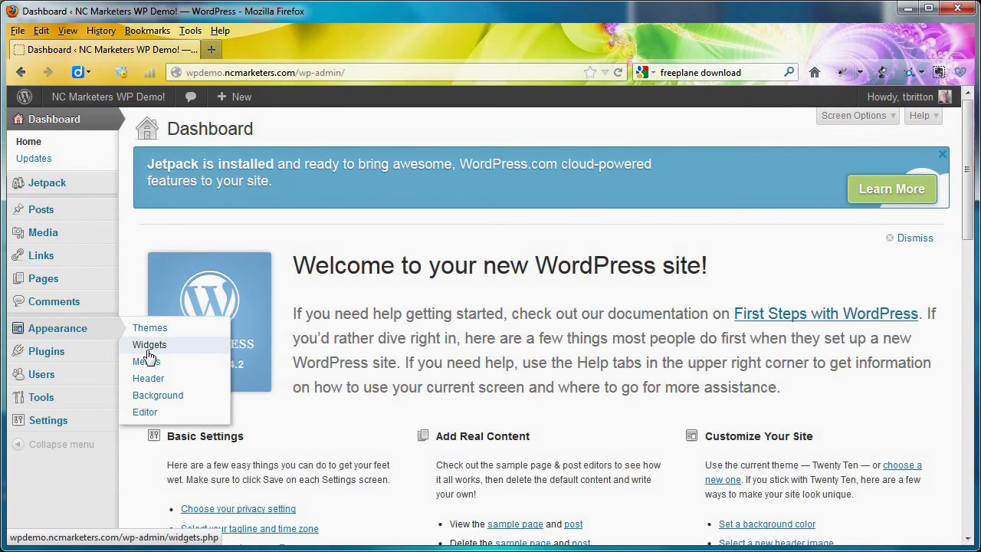
click(149, 348)
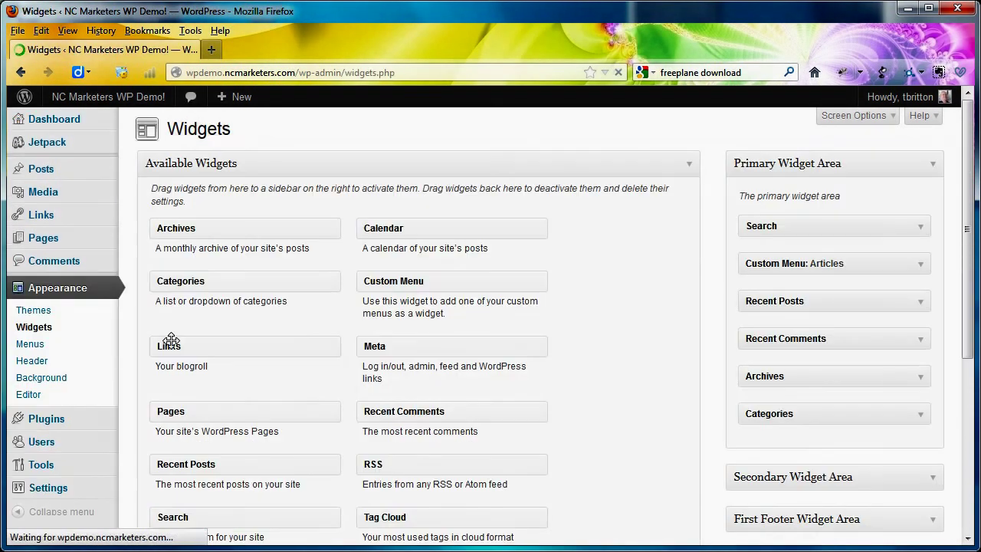